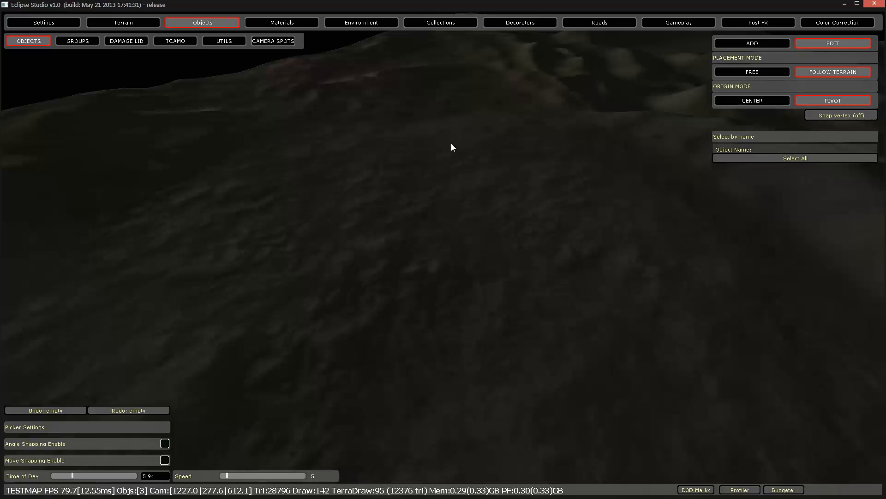
Switch to adding objects and set the placement mode to Free.
key(w)
click(775, 42)
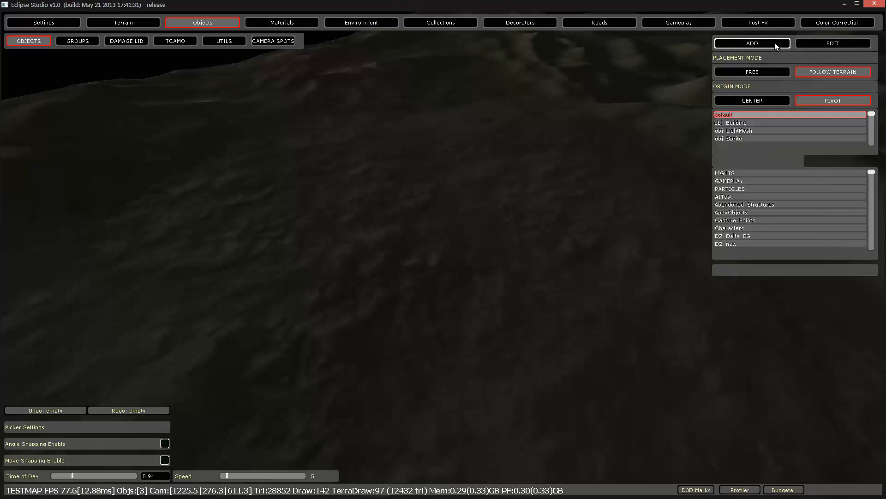
click(807, 42)
click(741, 43)
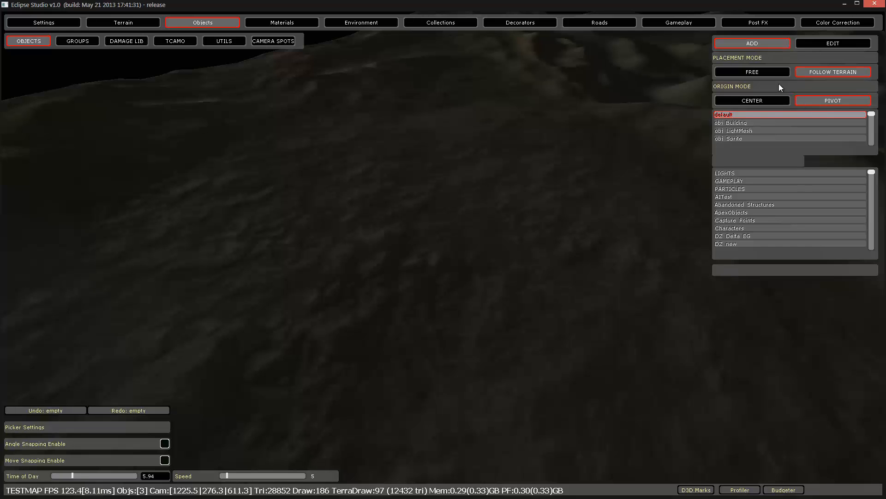
click(771, 71)
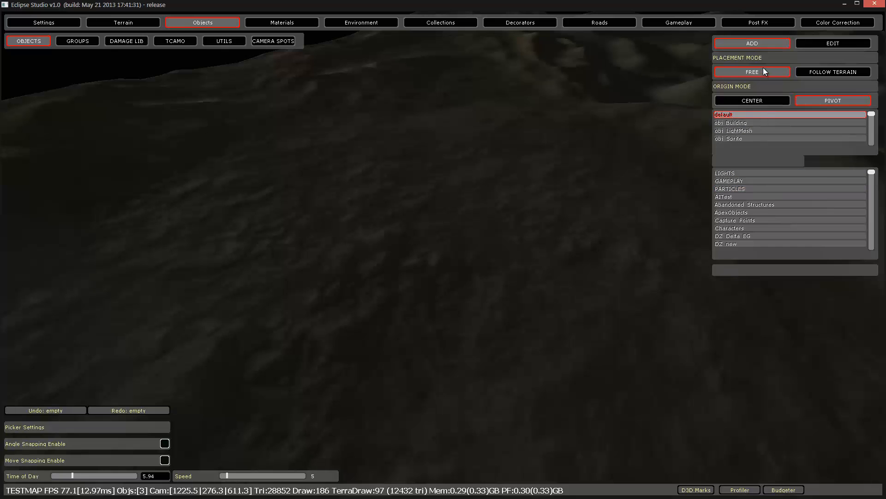
Place a WL Industrial 01 building from the DZ new category on the distant hillside.
click(727, 197)
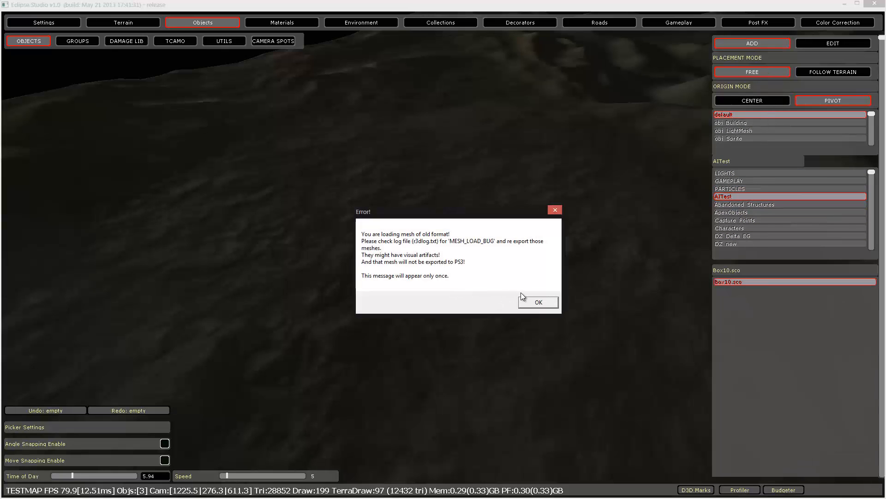
click(537, 302)
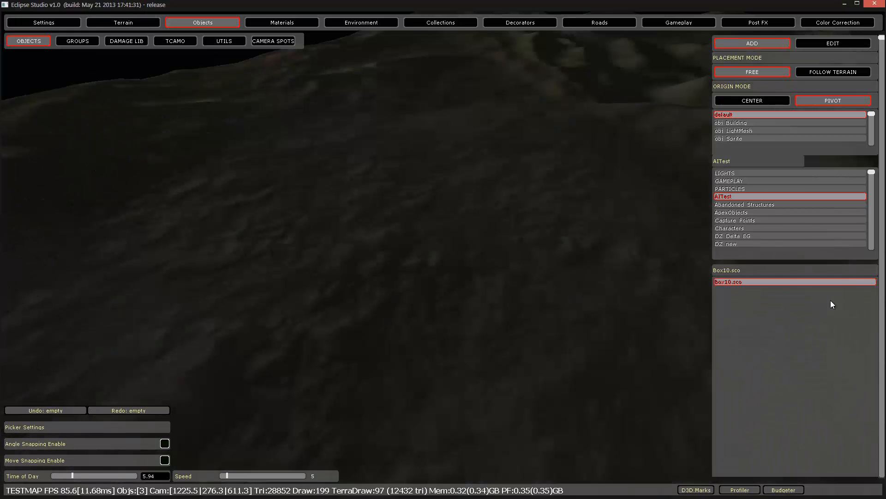
click(747, 243)
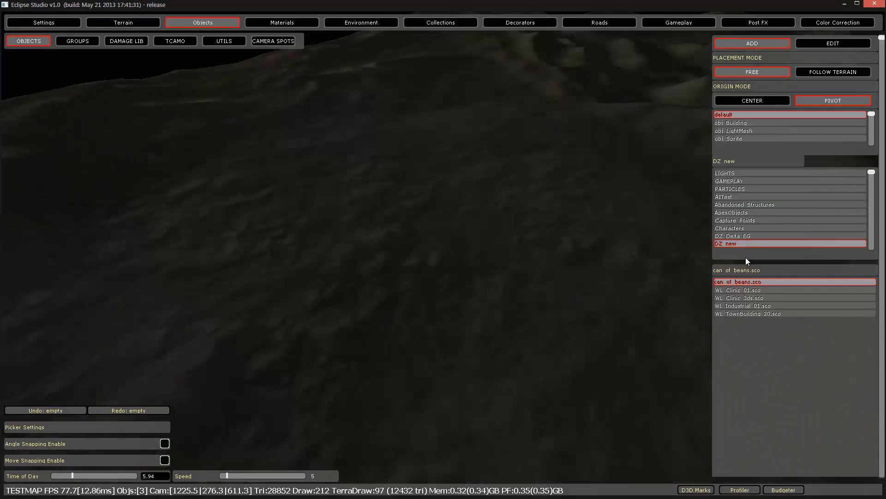
click(752, 305)
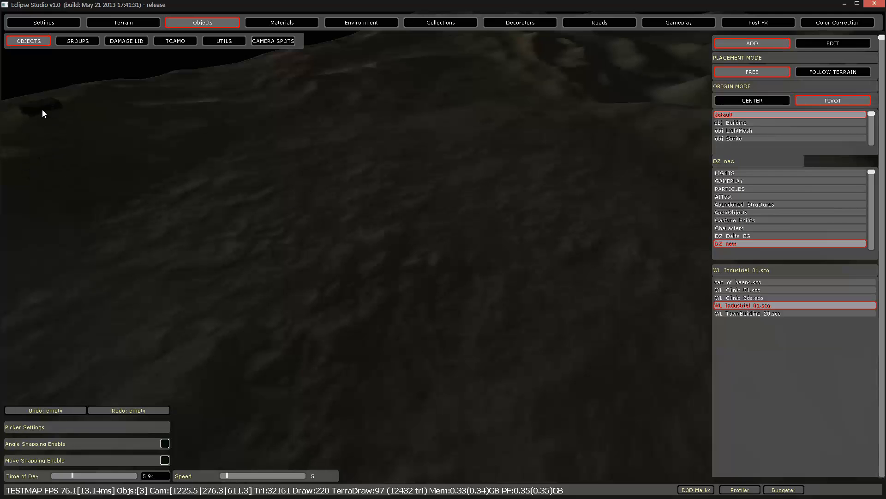
click(42, 110)
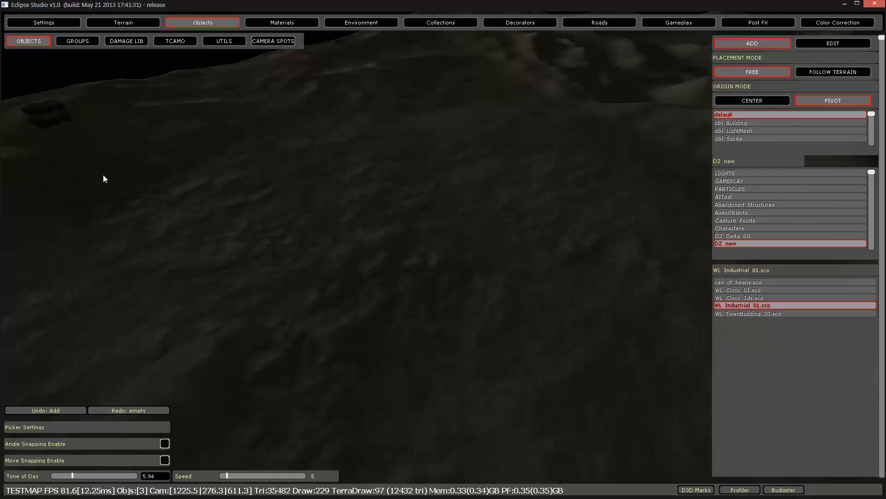
Set the placement mode to Follow Terrain and place more WL Industrial 01 buildings on the slope.
click(829, 73)
click(206, 235)
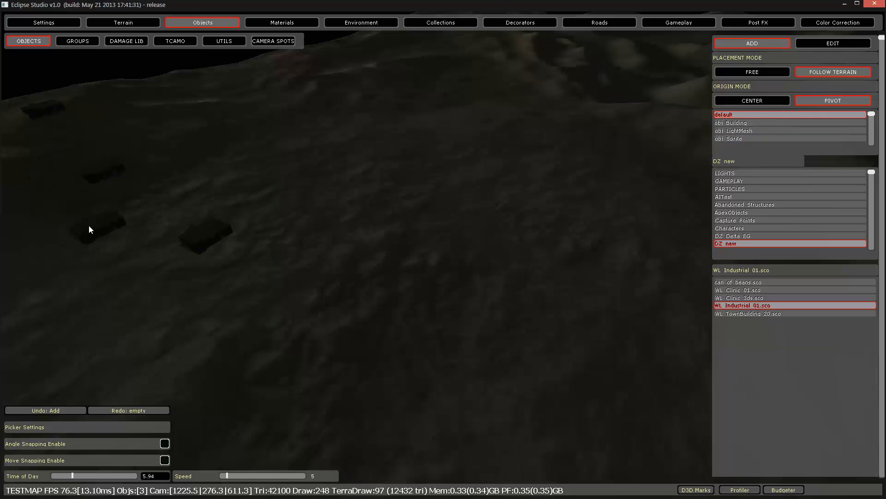
click(24, 140)
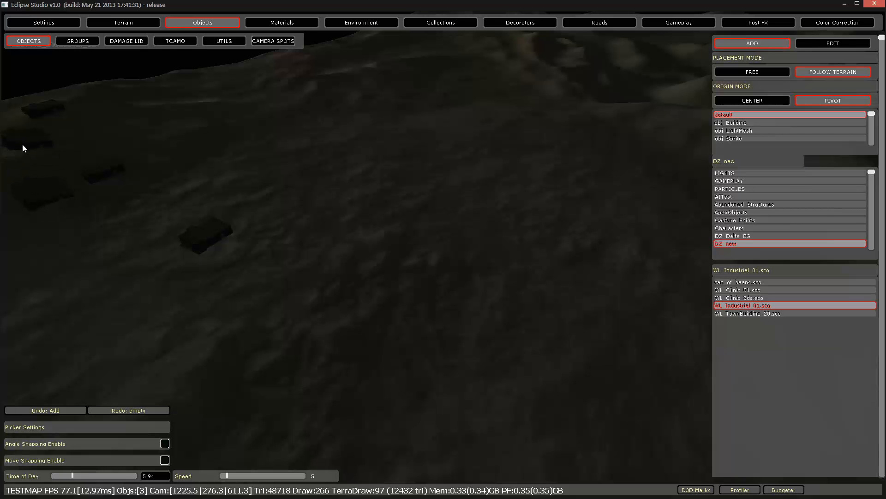
Place five WL Industrial 01 buildings near one another on a fresh stretch of terrain.
right_drag(158, 142, 136, 140)
key(w)
right_drag(333, 186, 326, 187)
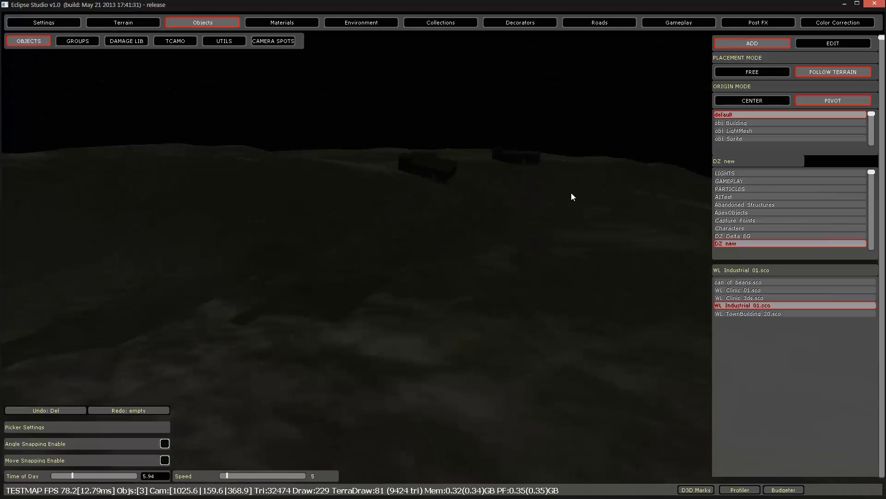
right_drag(571, 192, 522, 243)
click(403, 255)
click(462, 281)
click(549, 252)
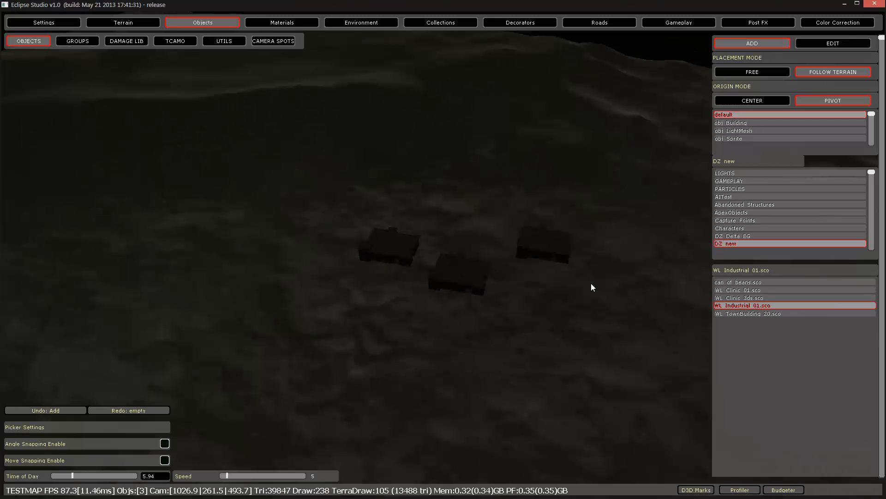
click(593, 289)
Select all five buildings as a group, move them across the terrain and raise them above the ground.
drag(243, 162, 652, 453)
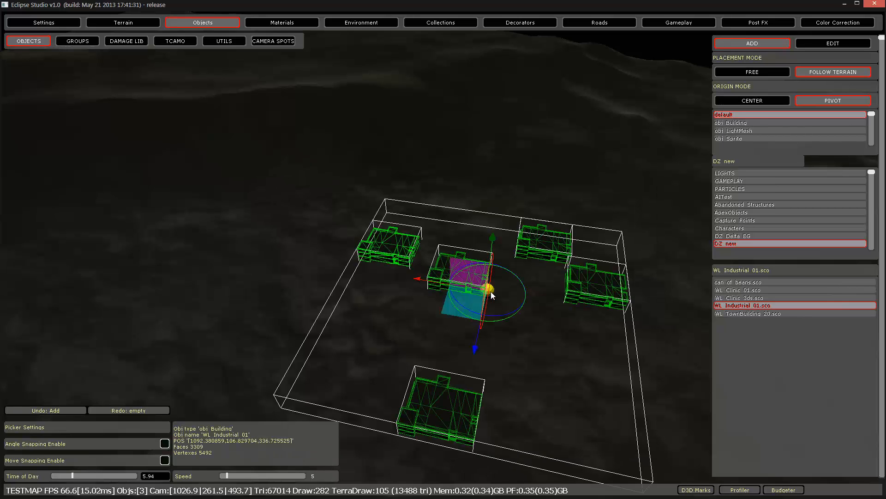
drag(491, 291, 306, 237)
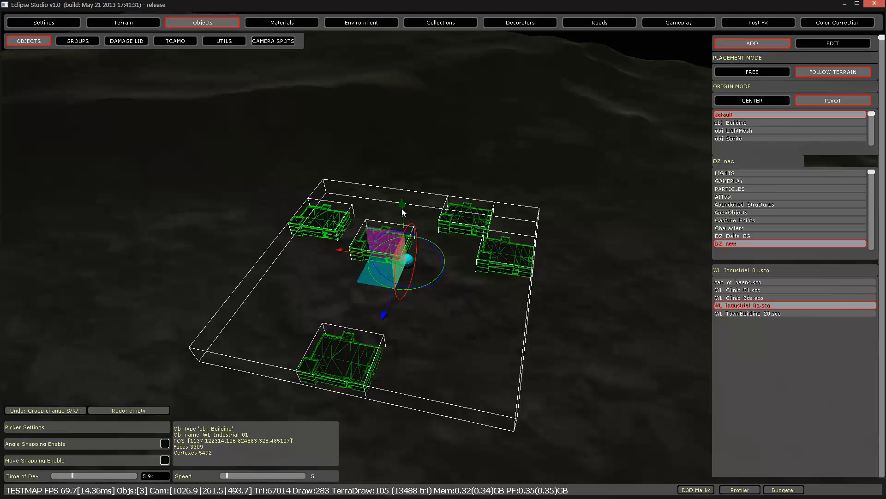
drag(402, 206, 387, 136)
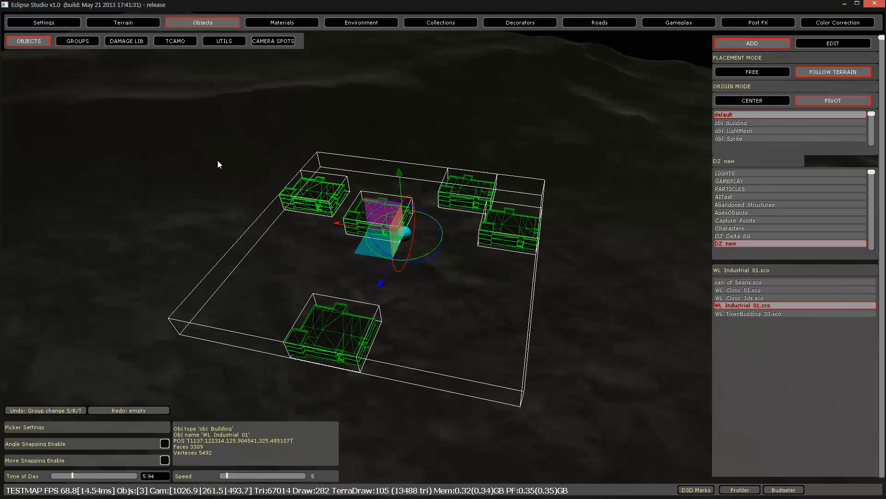
Rotate the selected building group about the vertical axis and scale it along individual axes.
drag(428, 255, 441, 273)
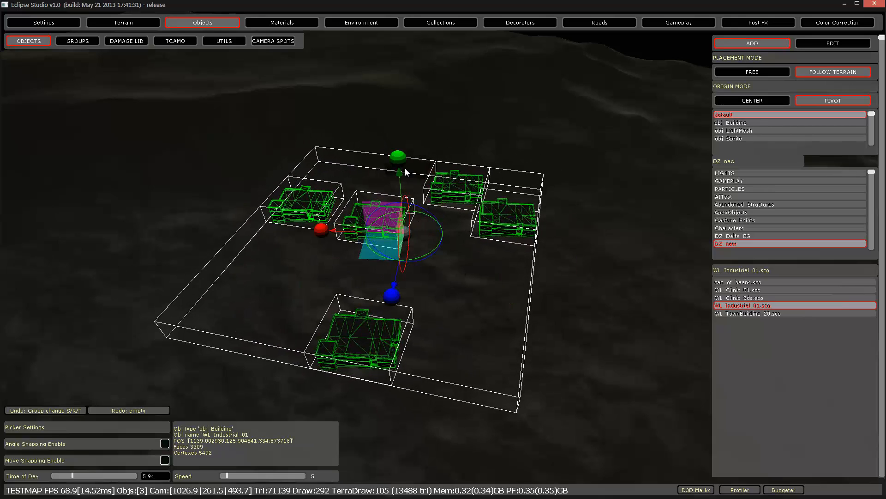
drag(396, 162, 384, 207)
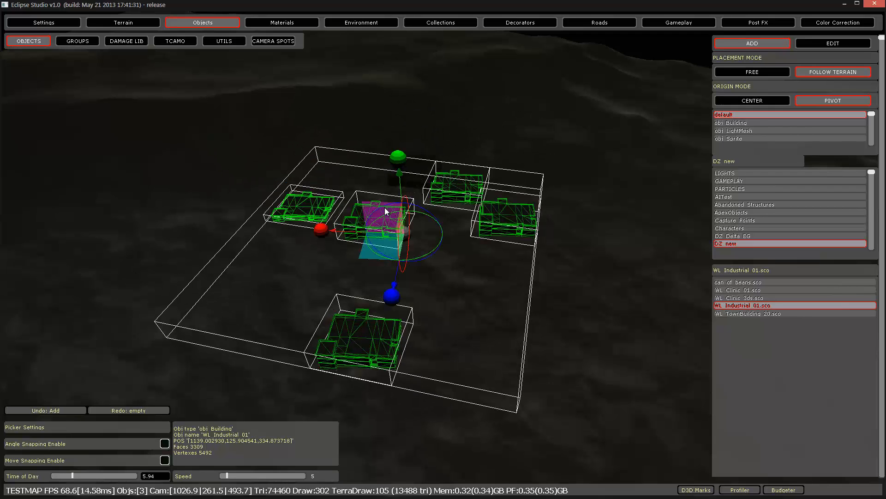
drag(330, 232, 307, 270)
Delete the selected buildings and the leftover building farther back, keeping the nearer one.
key(Delete)
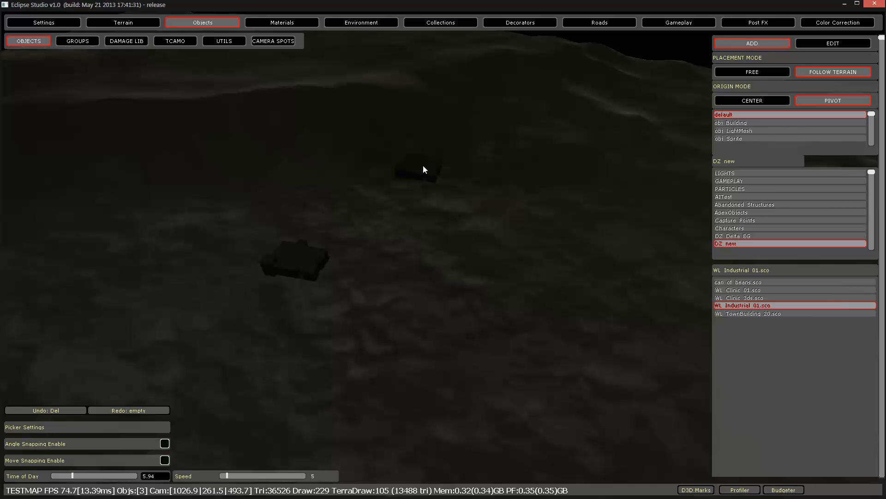
click(422, 166)
key(Delete)
Focus the view on the nearer remaining building and scale it along its X axis.
click(302, 256)
key(f)
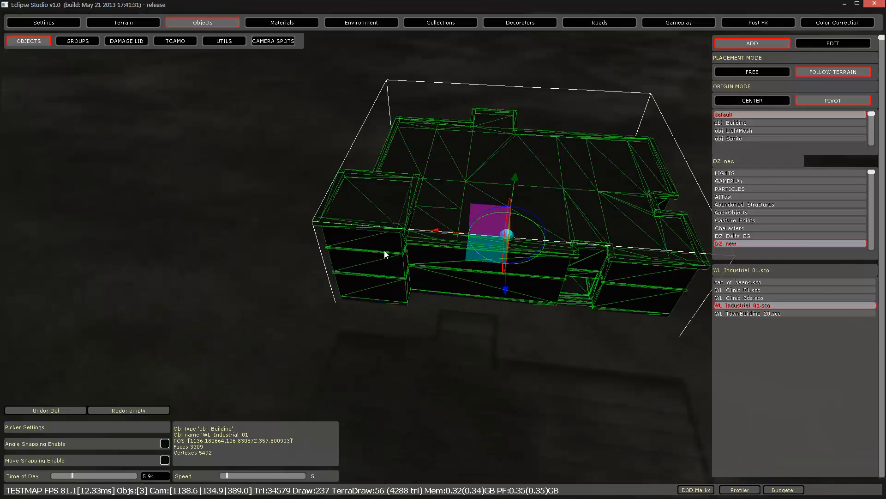
key(r)
drag(418, 227, 655, 256)
scroll(594, 261, down, 2)
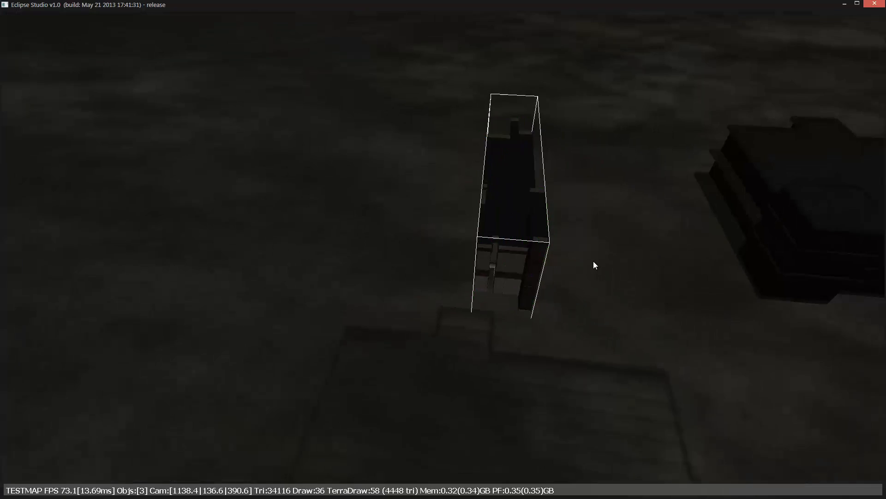
drag(318, 227, 616, 198)
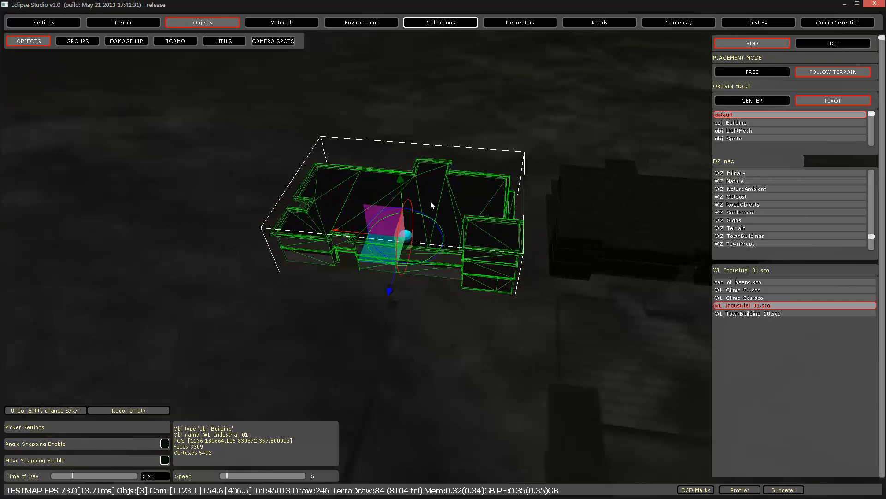
right_drag(431, 202, 600, 211)
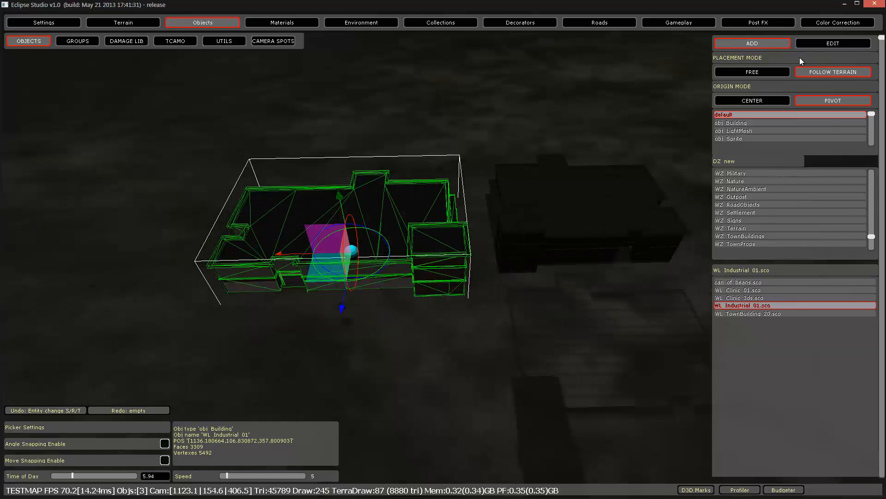
Switch to editing objects, select the thin building and rescale it along its X axis with the scale handle.
click(807, 43)
click(340, 231)
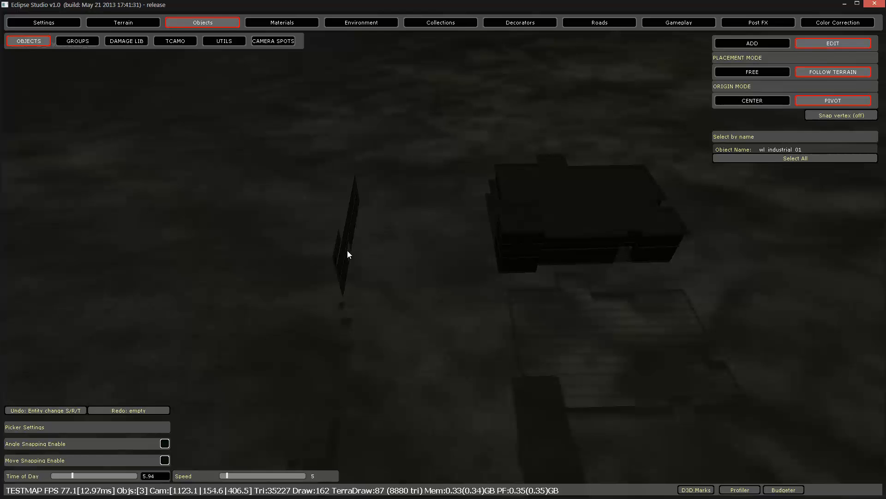
click(347, 254)
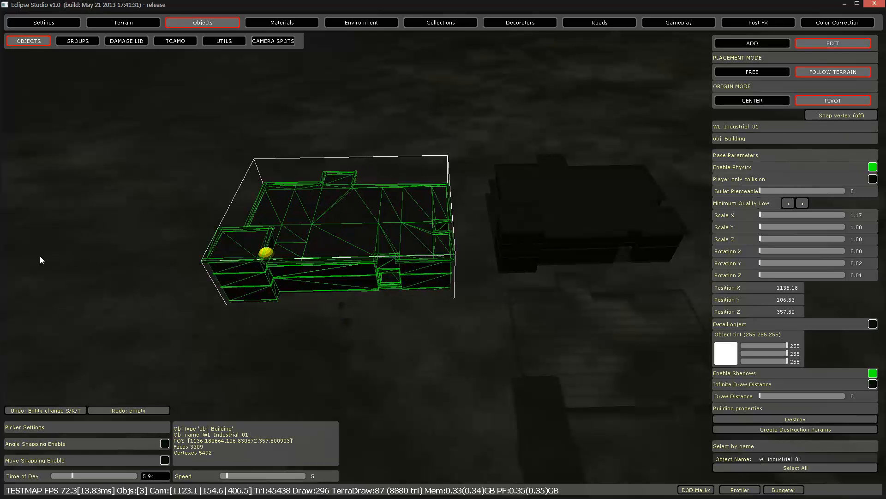
drag(40, 257, 164, 257)
key(w)
mouse_move(293, 246)
right_down()
mouse_move(283, 245)
mouse_move(292, 246)
right_up()
drag(308, 199, 172, 202)
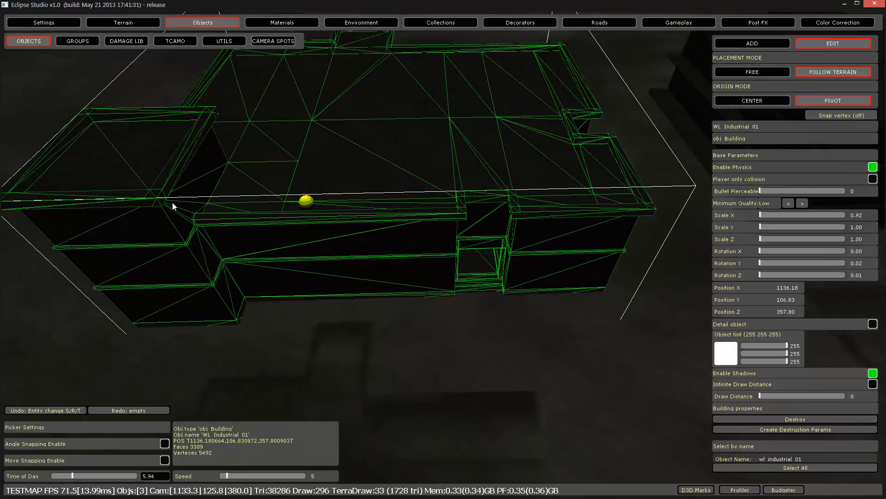
right_drag(172, 202, 408, 231)
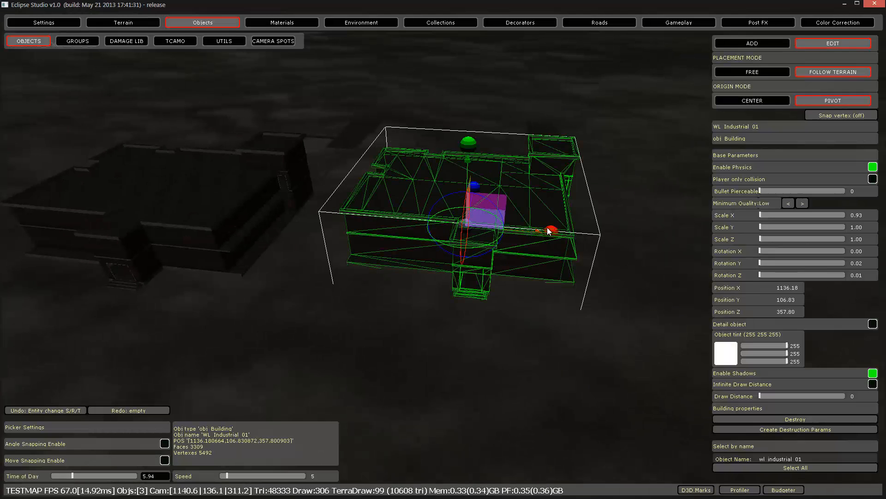
drag(547, 227, 193, 203)
Add another WL Industrial 01 building overlapping the unselected neighbouring one.
click(753, 43)
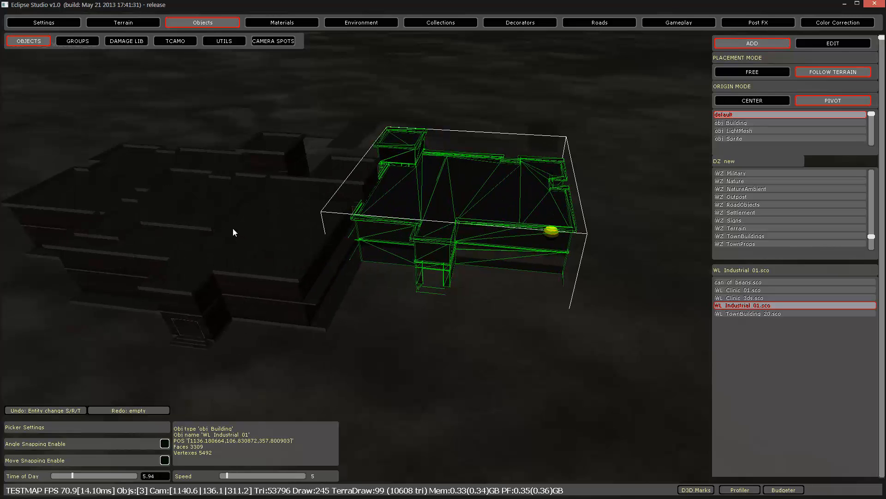
click(232, 227)
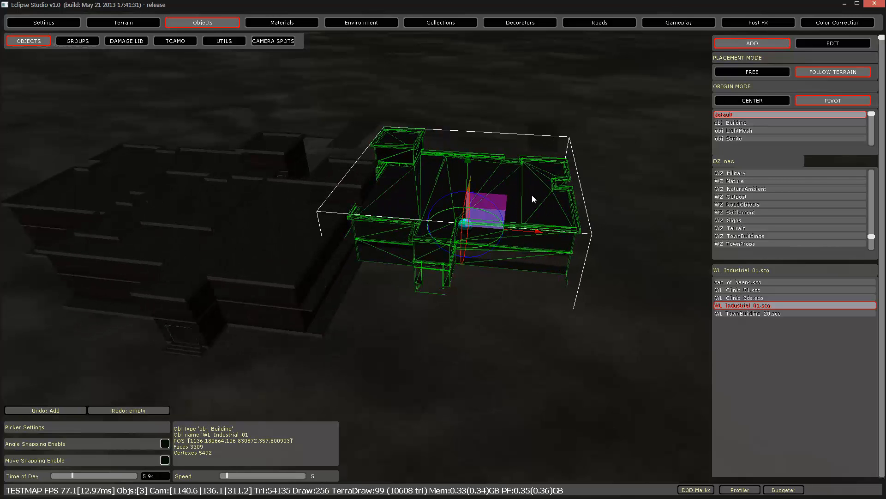
Set the flattened building's Scale X to 1 in edit mode and move the building across the terrain.
click(815, 44)
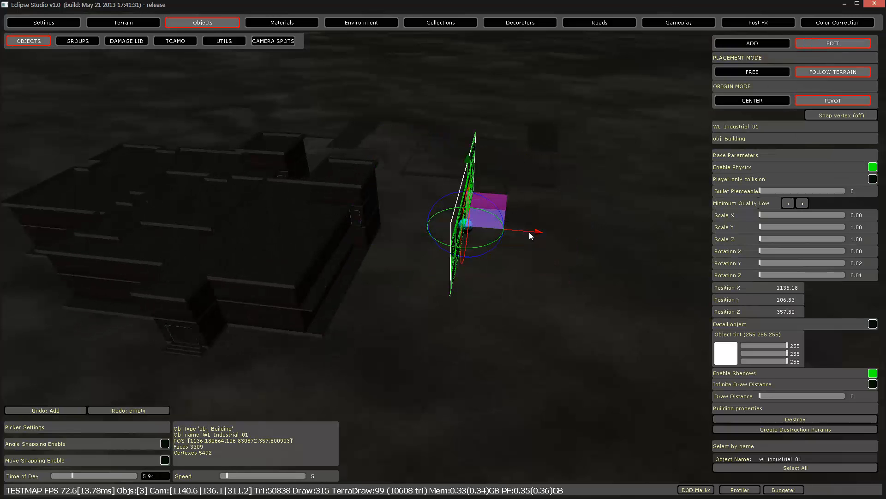
drag(355, 108, 598, 317)
ctrl+drag(548, 231, 653, 239)
click(852, 215)
text(1)
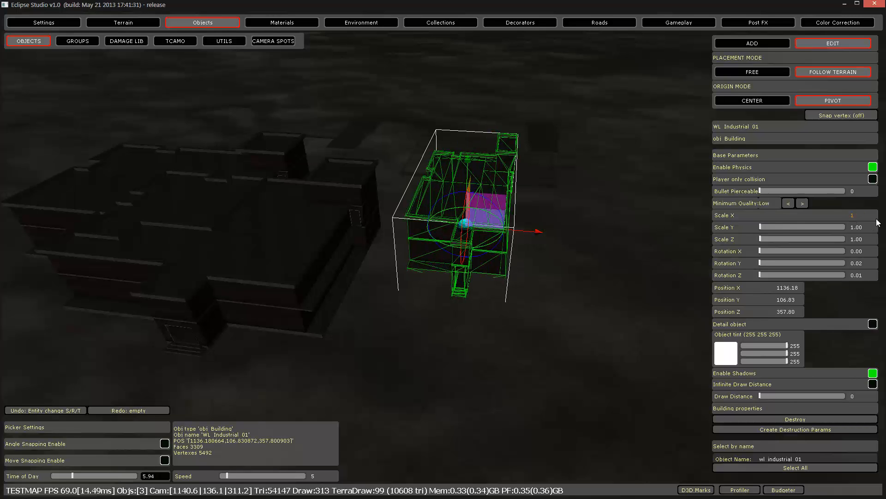
key(Return)
drag(466, 225, 520, 291)
Select and delete the remaining WL Industrial 01 buildings to clear the area.
mouse_move(520, 291)
right_down()
mouse_move(500, 290)
mouse_move(506, 284)
right_up()
key(w)
click(442, 304)
right_drag(350, 313, 419, 325)
key(w)
key(s)
click(461, 275)
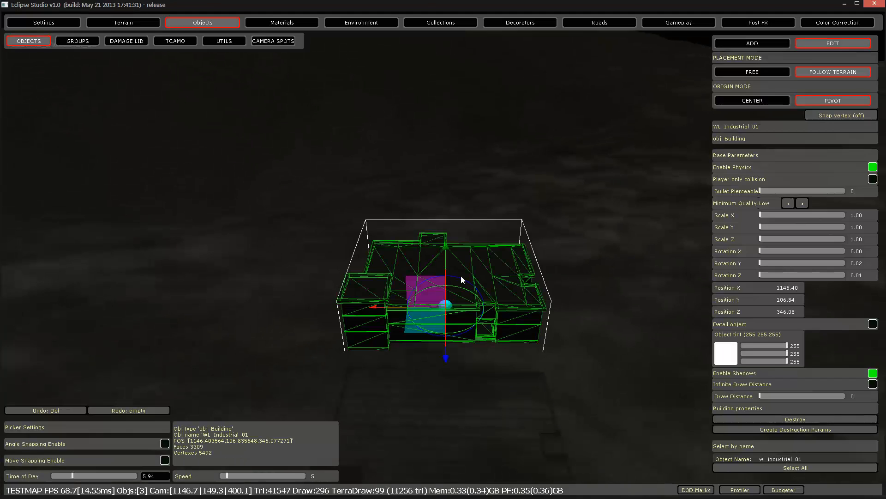
key(Delete)
right_drag(456, 275, 418, 275)
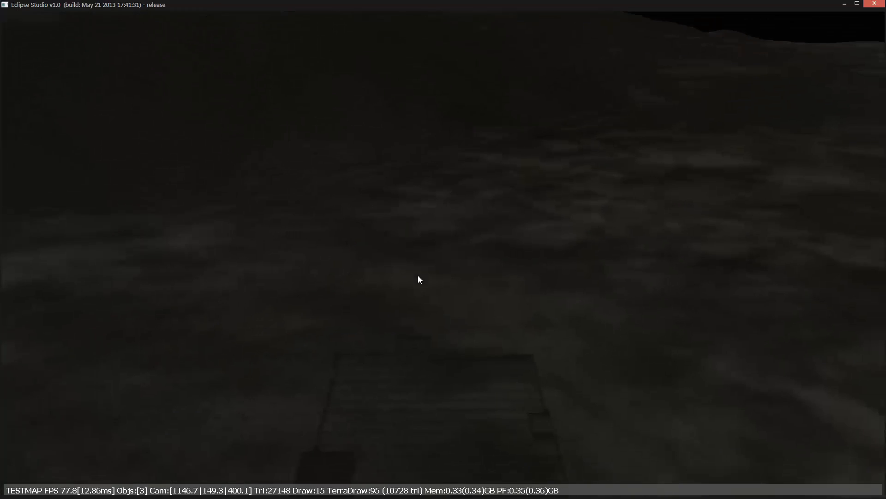
Switch back to adding objects and look through the object type list.
click(764, 46)
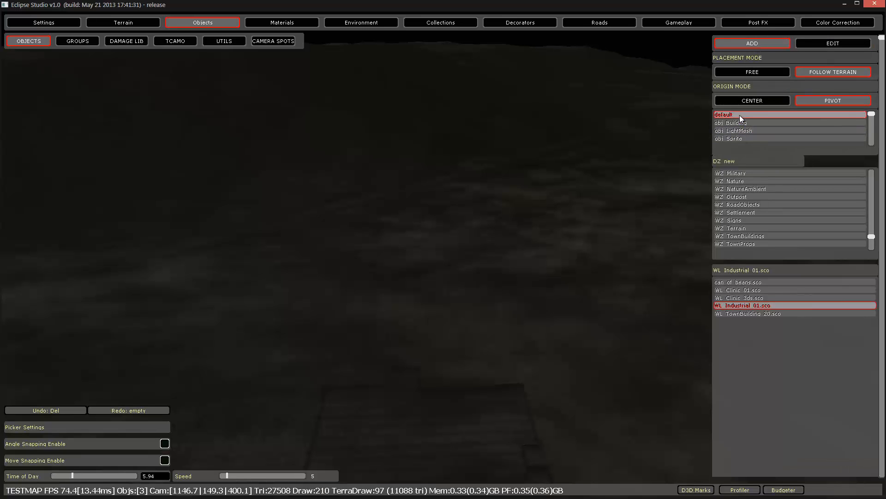
scroll(866, 123, down, 2)
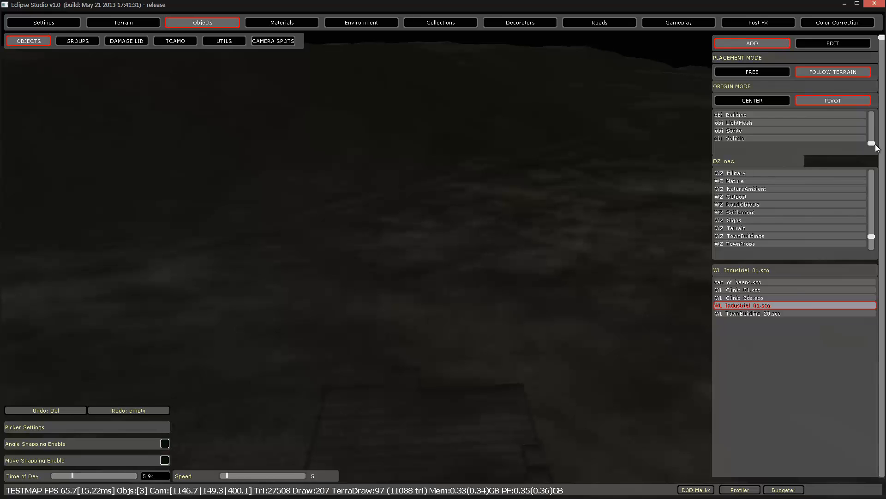
scroll(873, 137, up, 1)
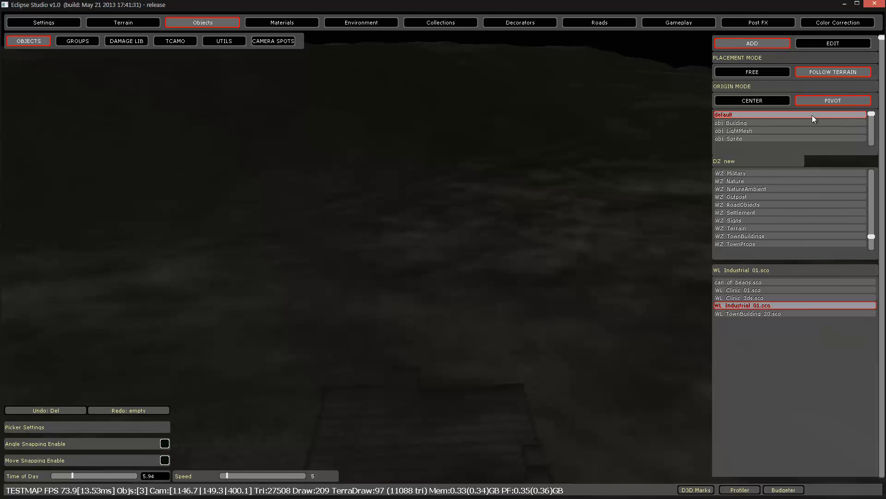
Place a church_01 from the WZ TownBuildings category on the terrain as an obj_Building object and select it.
click(744, 123)
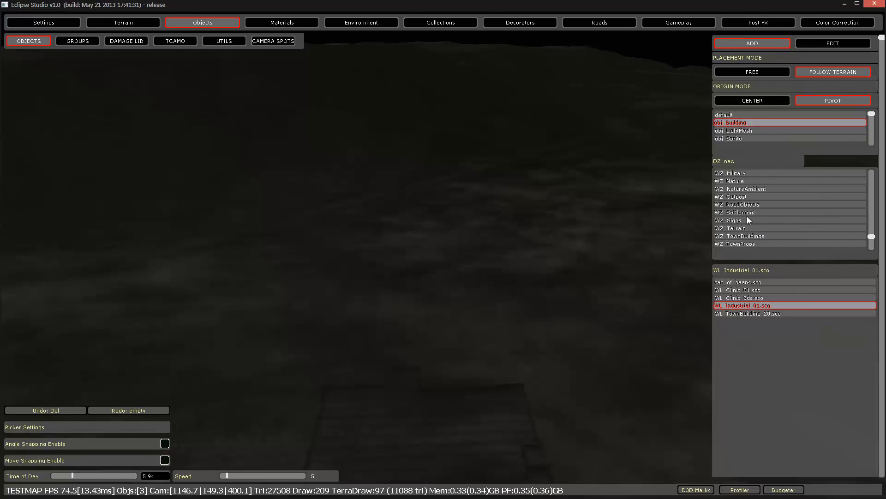
click(763, 228)
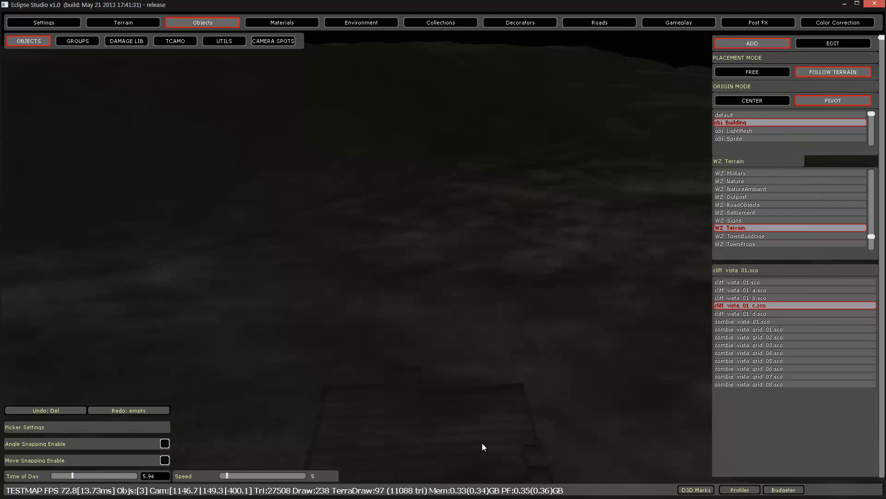
click(744, 236)
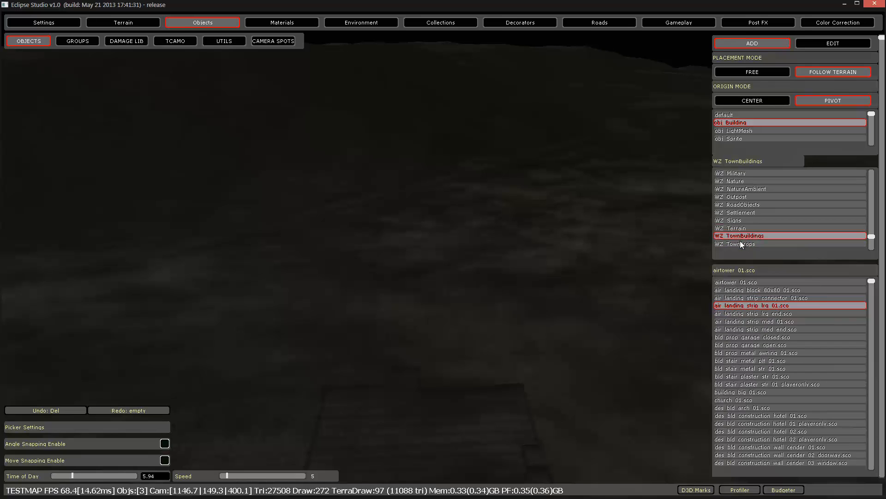
click(744, 399)
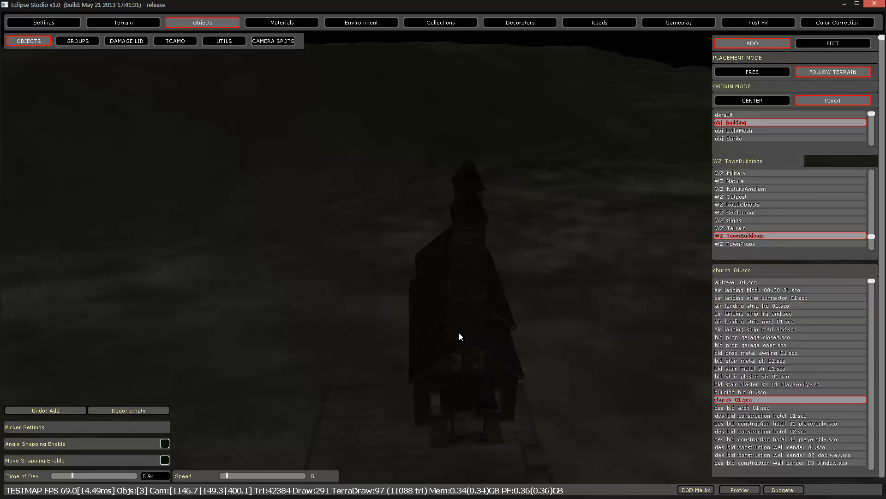
click(472, 300)
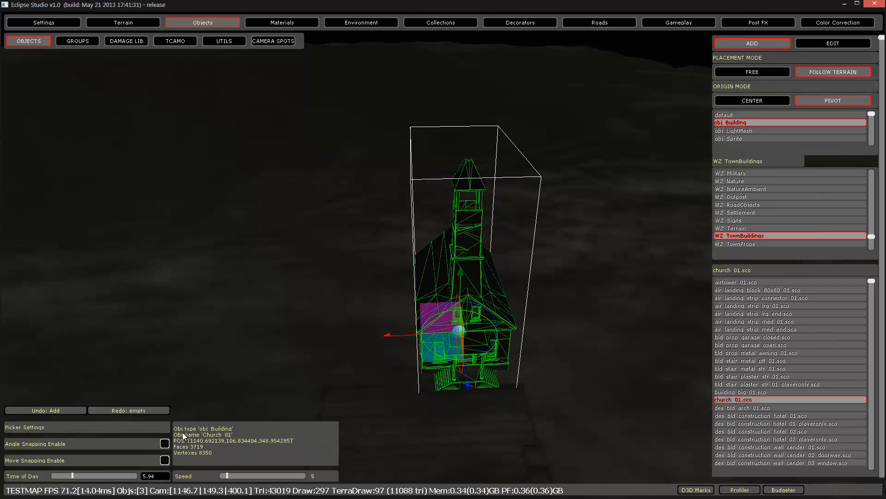
Place one church_01 beside the first as a default type object, and another on its other side as obj_LightMesh.
click(732, 115)
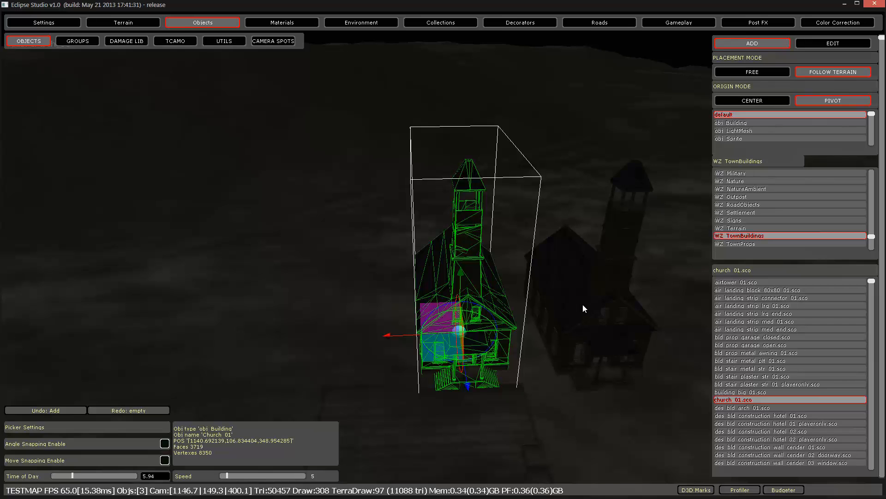
click(583, 303)
click(757, 130)
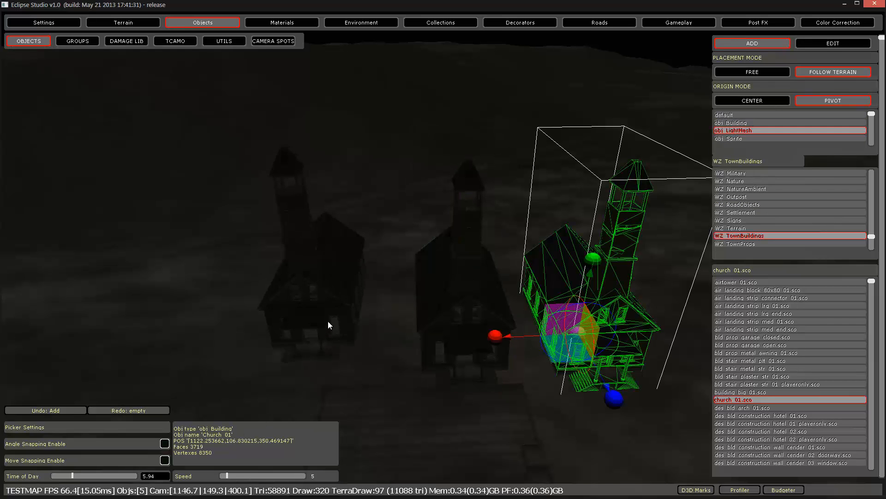
click(312, 308)
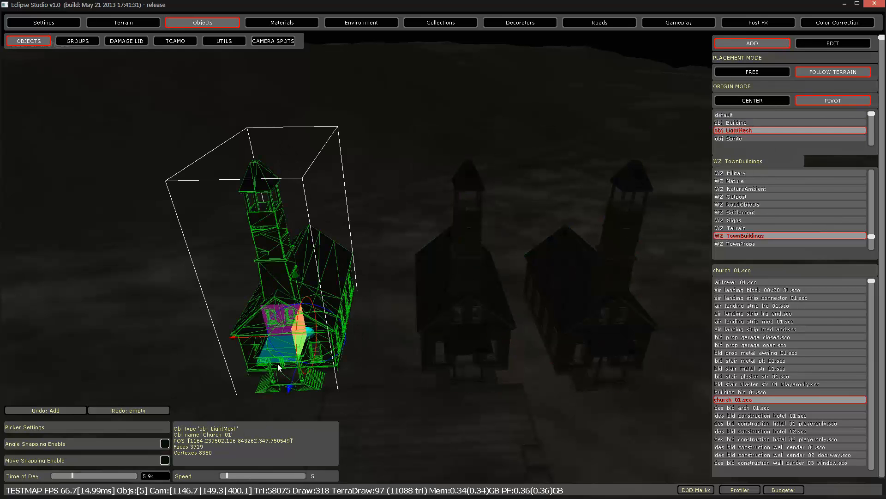
Open the obj_LightMesh church for editing, add a second light to it and select that light.
right_drag(288, 325, 306, 320)
key(w)
key(w)
key(a)
key(s)
click(830, 43)
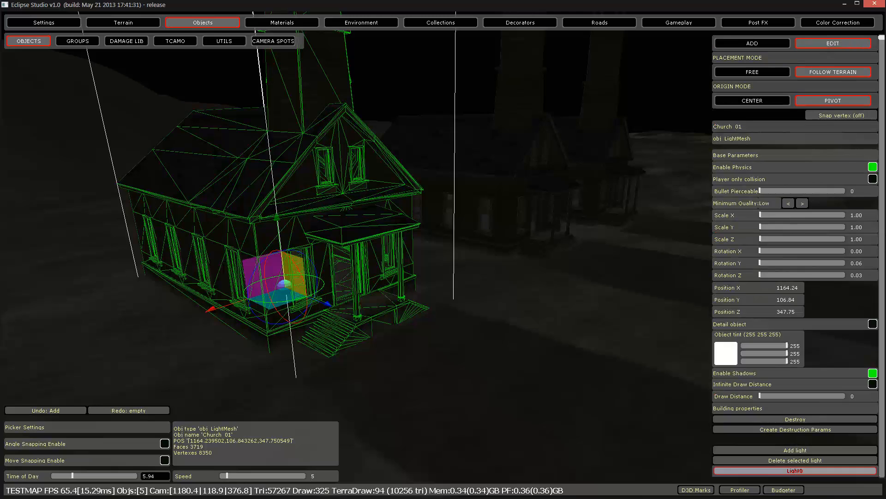
scroll(811, 370, down, 5)
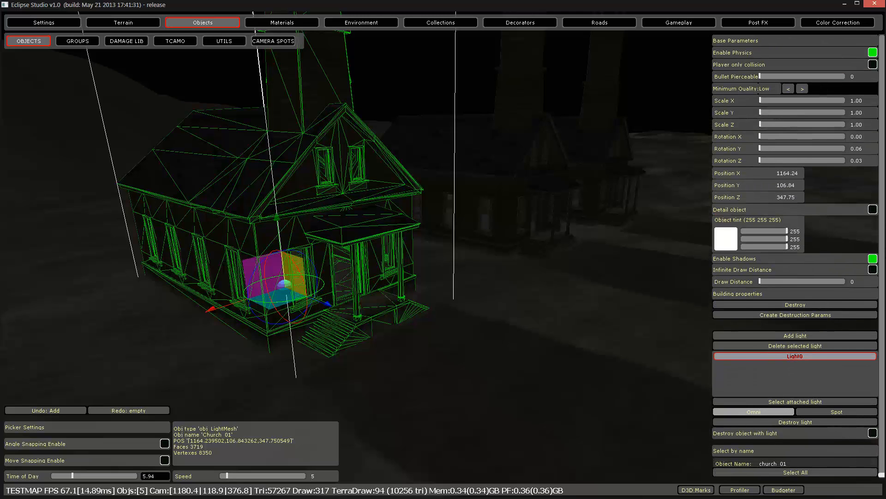
click(786, 333)
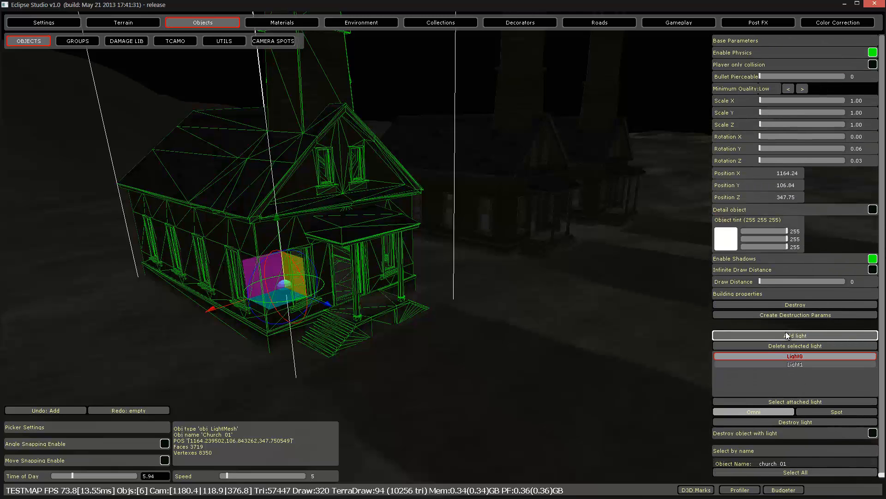
click(792, 365)
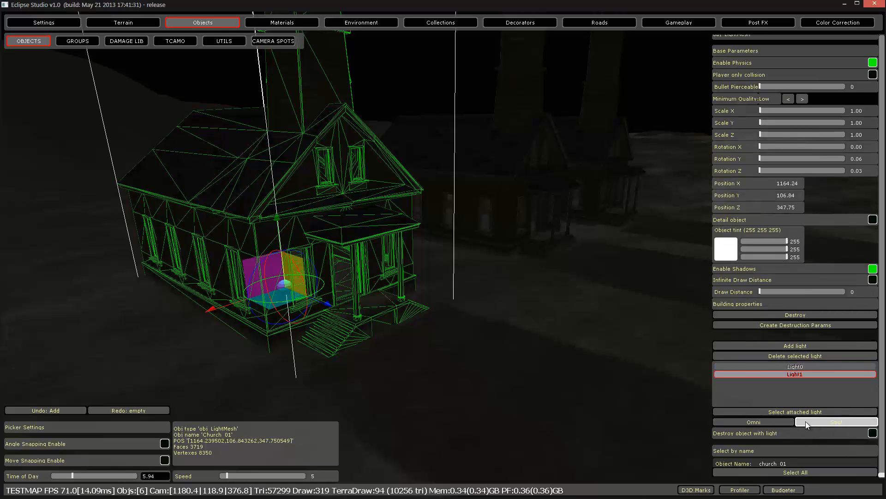
Destroy Light0 of the obj_LightMesh church, check the church interior and resurrect the light.
click(797, 367)
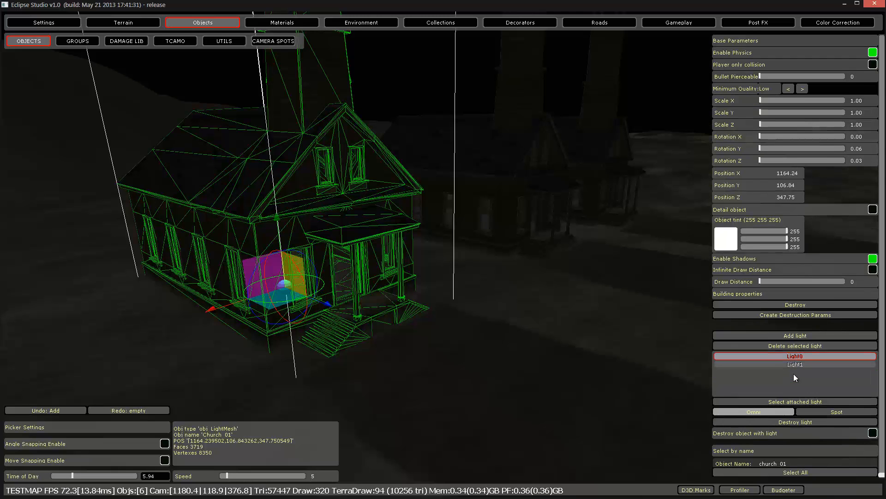
click(805, 423)
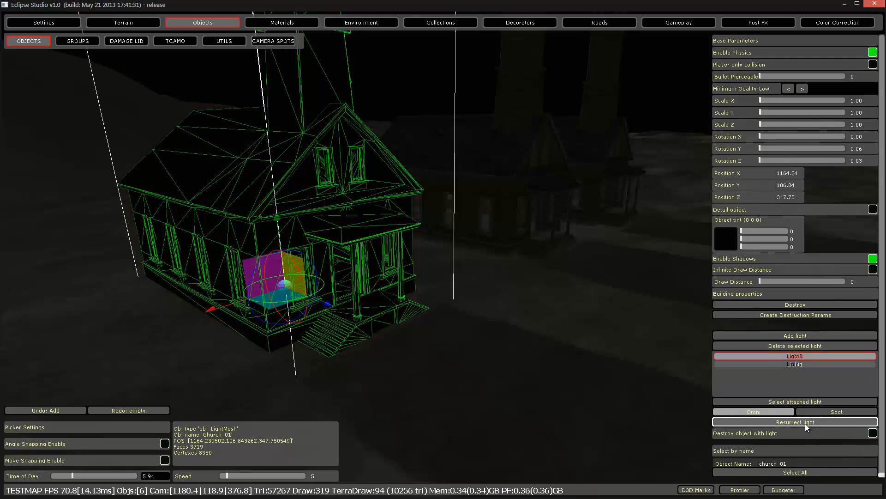
key(w)
right_drag(480, 351, 524, 350)
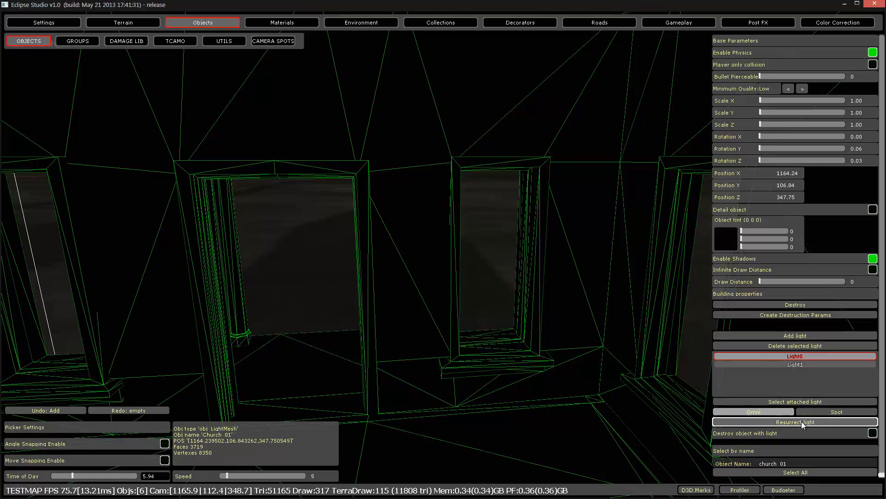
click(801, 421)
Delete the obj_LightMesh church and add church_01 as an obj_Sprite object.
right_drag(512, 325, 562, 301)
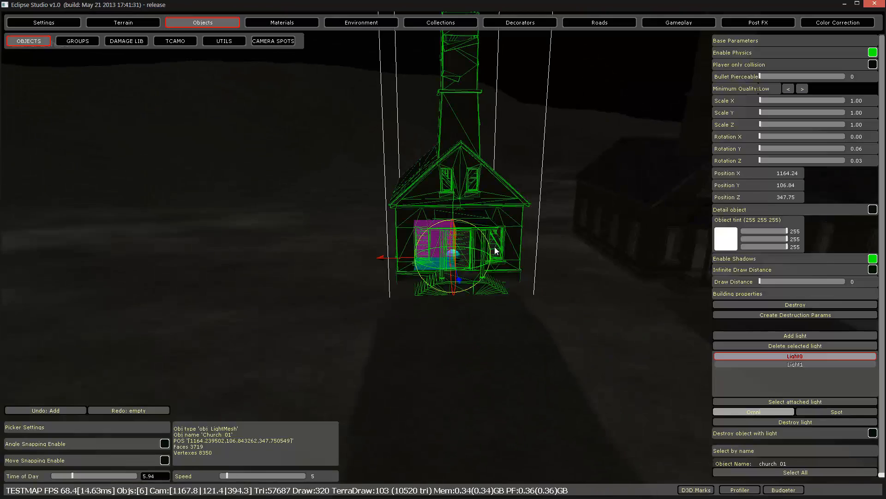
mouse_move(494, 250)
right_down()
mouse_move(506, 255)
mouse_move(485, 250)
right_up()
key(Delete)
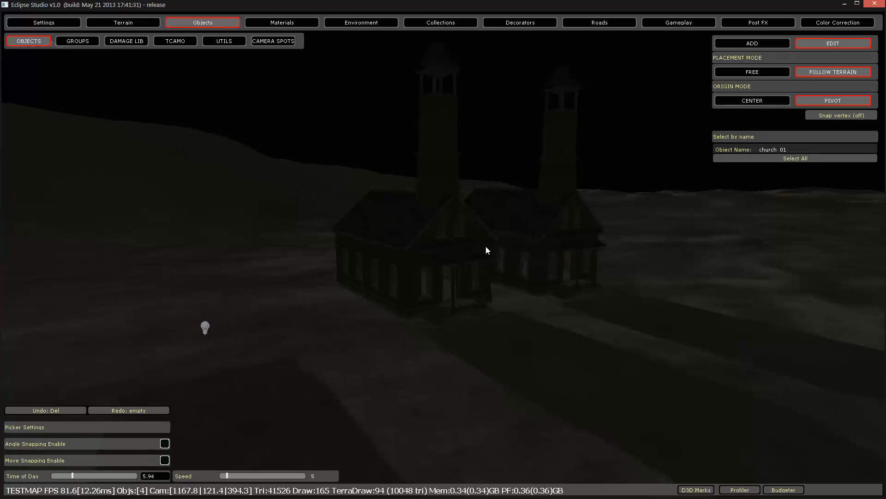
click(753, 43)
click(746, 134)
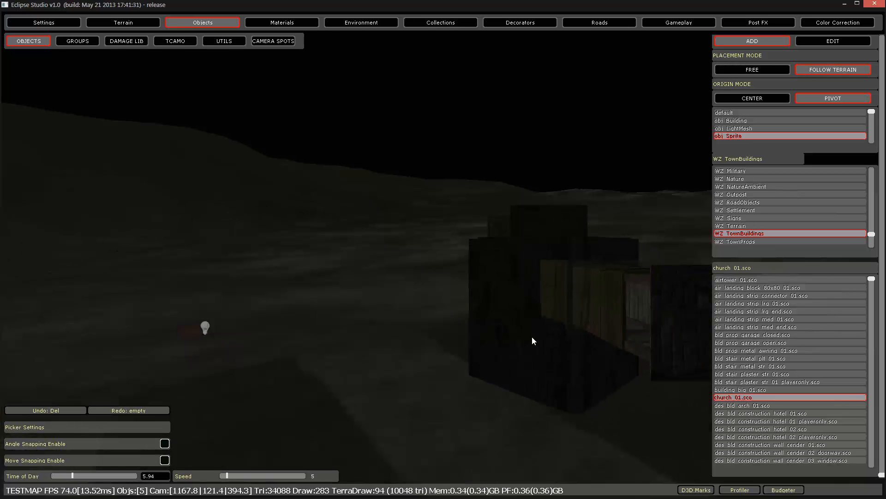
Examine the obj_Sprite church up close and delete it.
right_drag(531, 336, 563, 312)
key(a)
key(s)
key(w)
key(d)
key(s)
key(a)
key(w)
key(w)
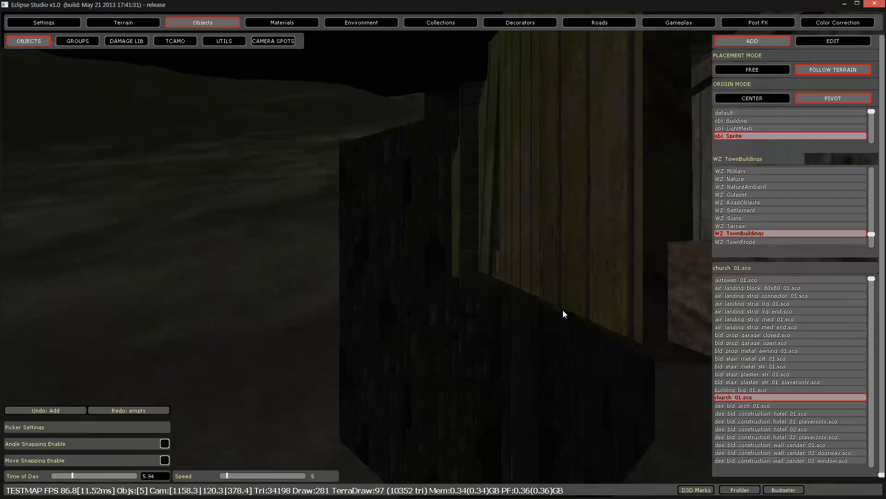
click(574, 256)
key(Delete)
Place a Drivable Stryker from the Vehicles category on the terrain as an obj_Vehicle object.
scroll(746, 129, down, 1)
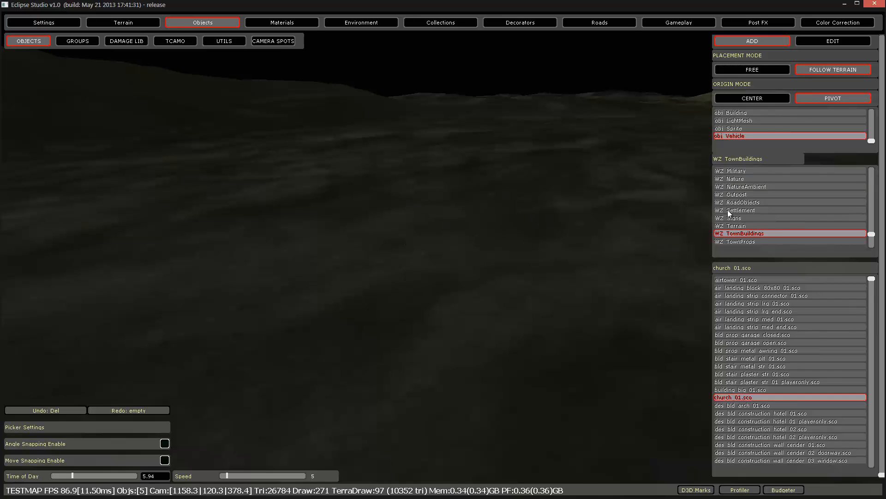
scroll(744, 217, down, 4)
scroll(753, 223, down, 4)
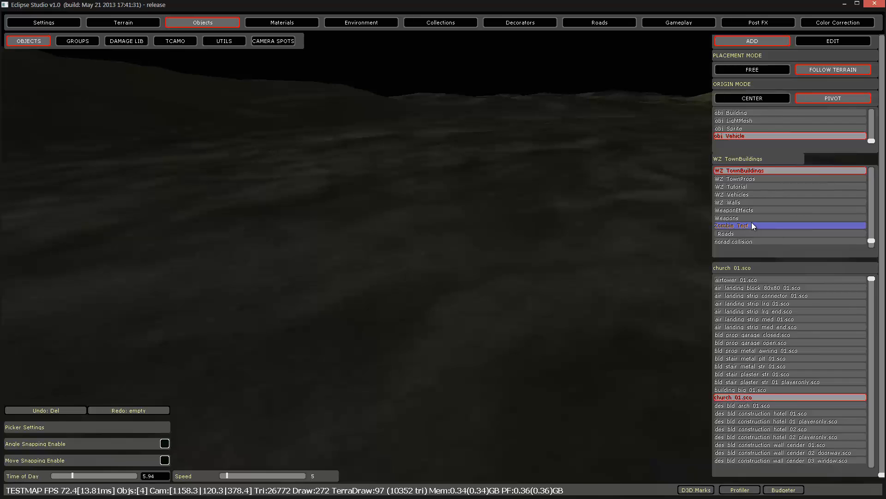
scroll(751, 223, up, 14)
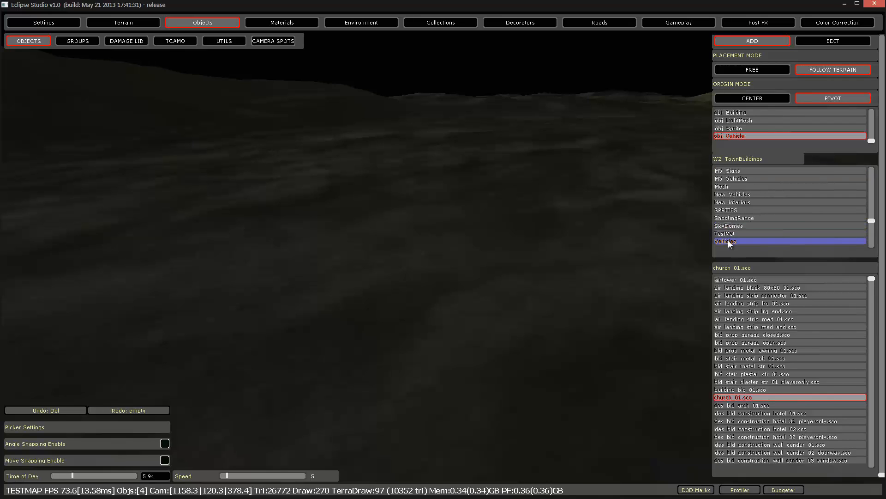
click(729, 241)
click(752, 381)
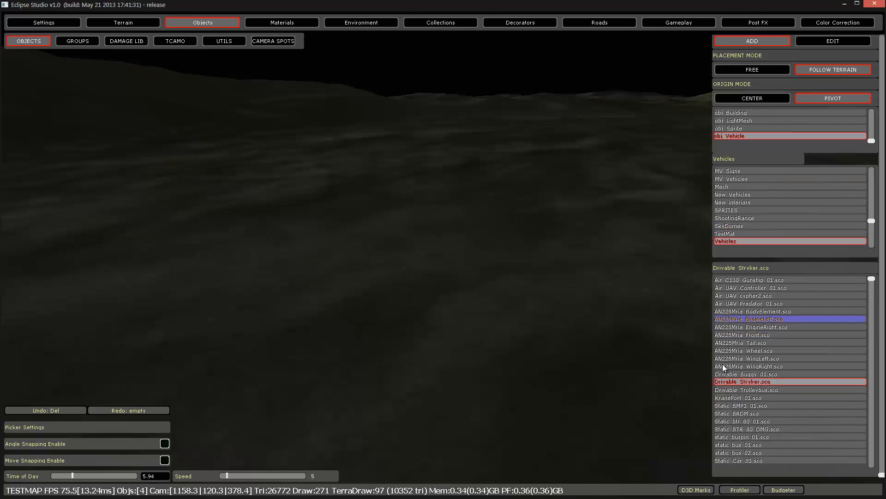
click(469, 290)
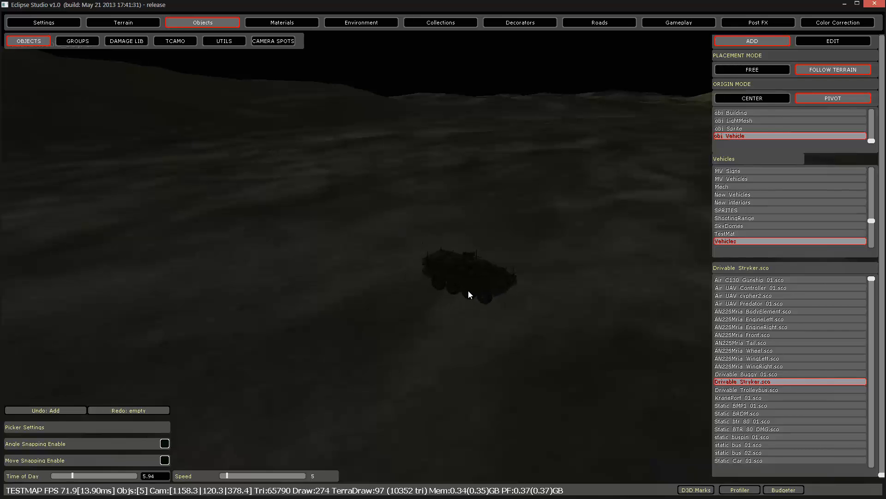
Enter play mode beside the Stryker, board it, test-drive it across the terrain and return to the editor.
right_drag(469, 290, 469, 292)
key(w)
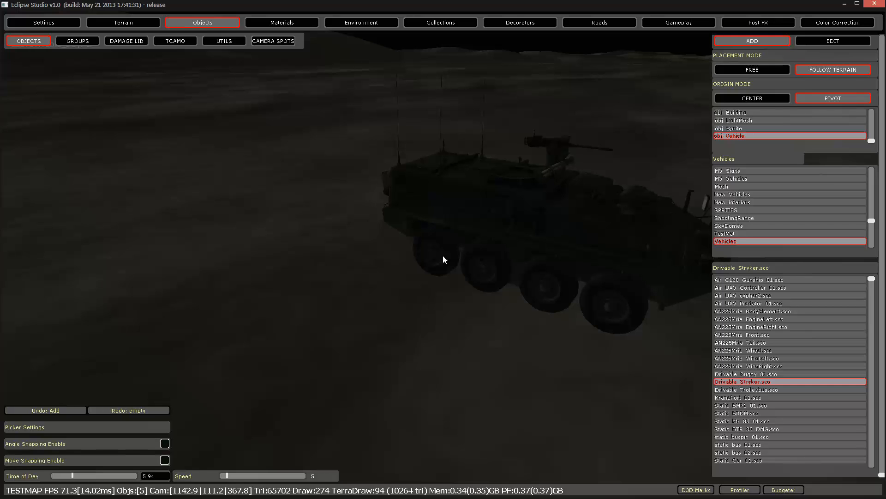
key(F4)
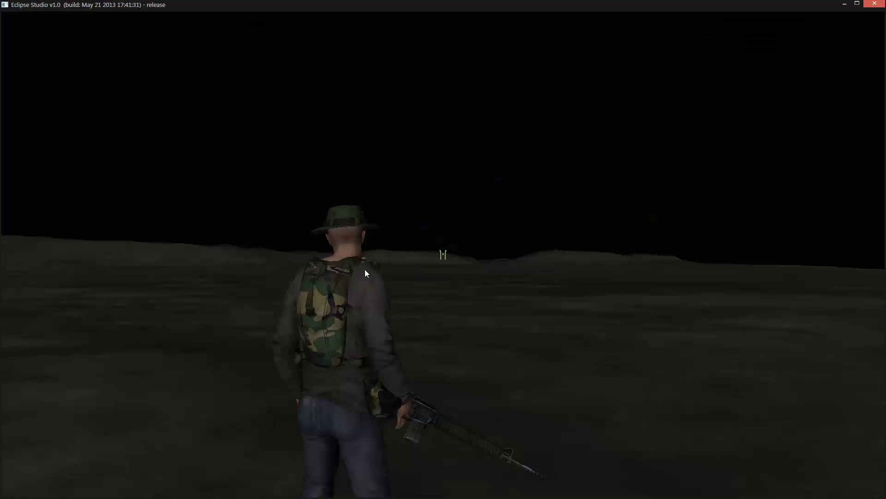
key(e)
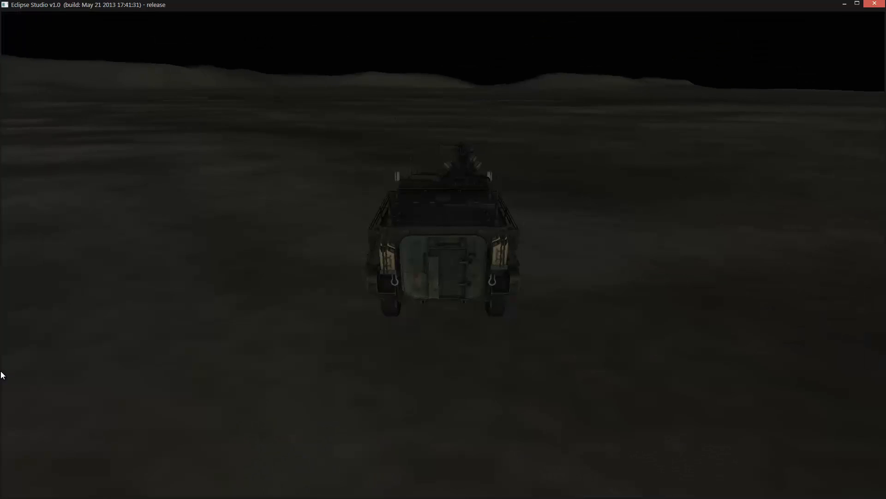
key(w)
key(d)
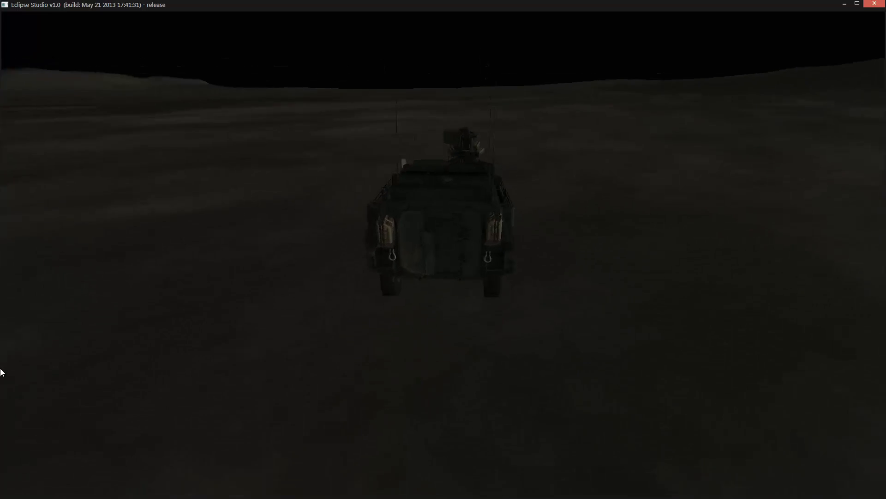
key(F4)
Select and delete the Drivable Stryker.
right_drag(272, 332, 315, 339)
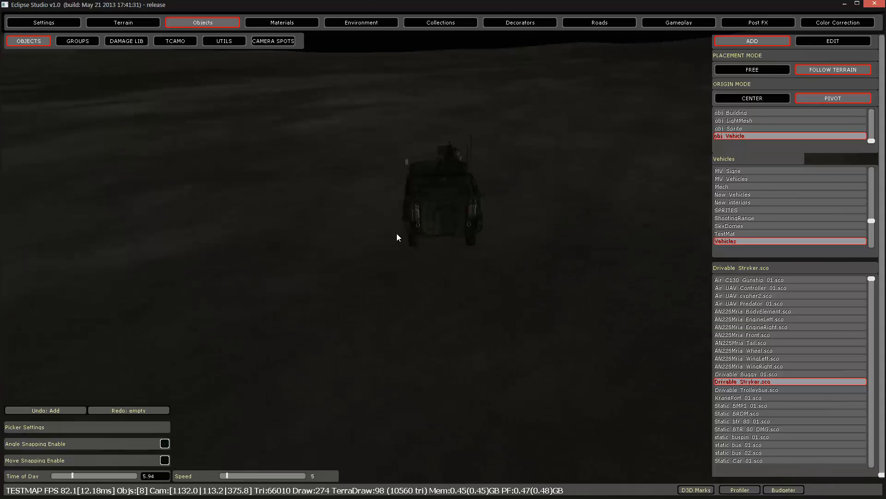
click(434, 195)
key(Delete)
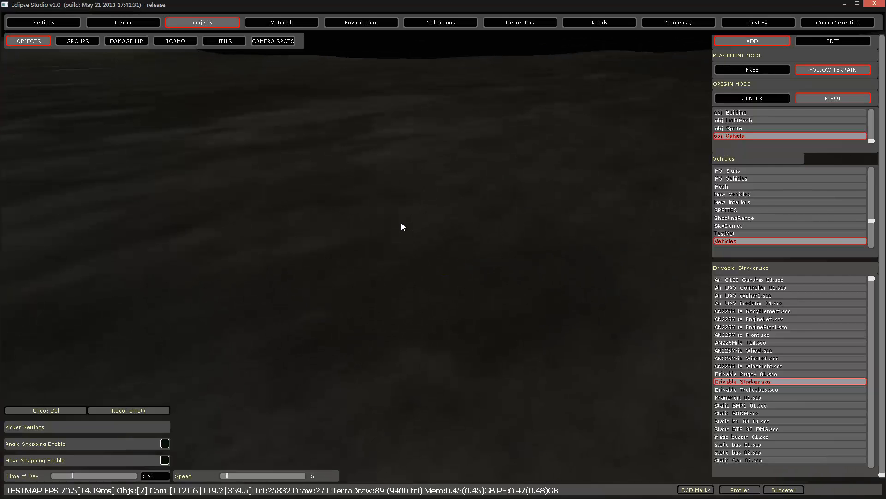
Add another Drivable Stryker on open terrain.
right_drag(400, 225, 442, 300)
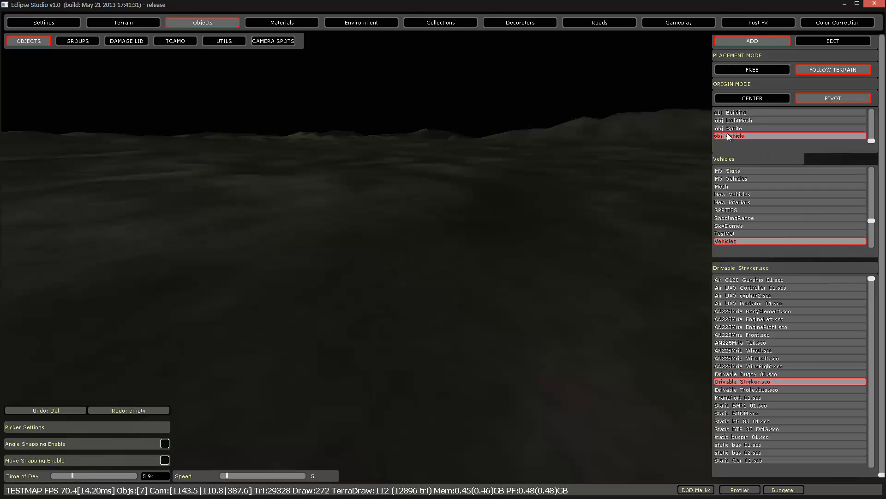
right_drag(374, 228, 452, 231)
click(452, 231)
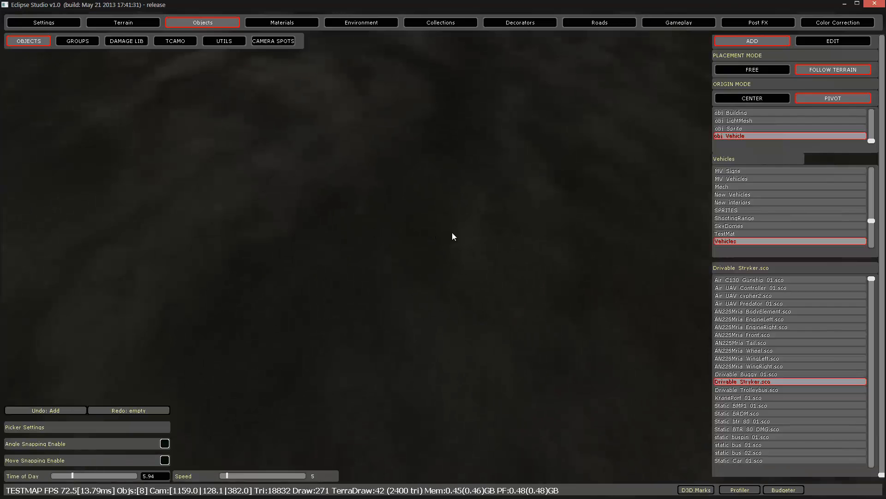
click(523, 303)
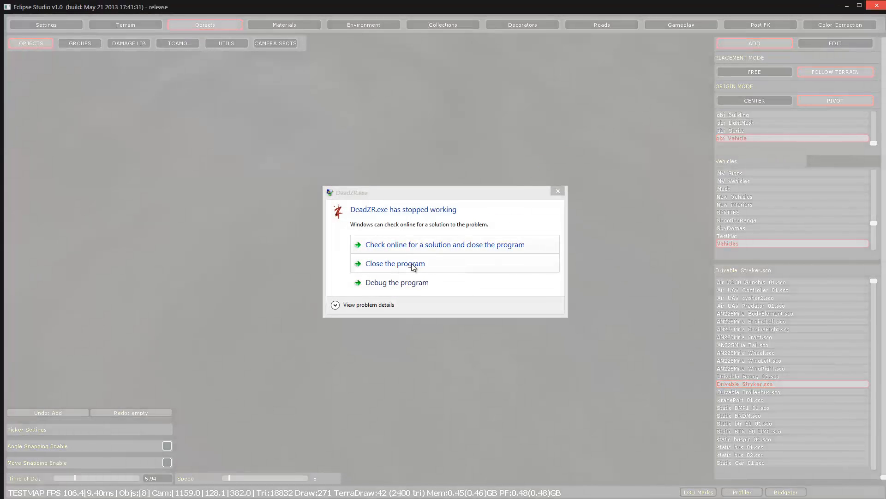
Close the crashed DeadZR.exe and relaunch it from its desktop shortcut.
click(413, 267)
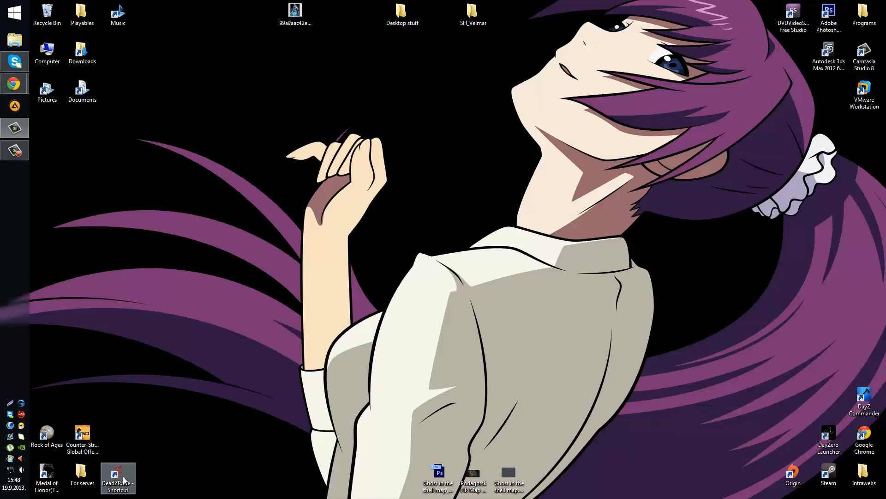
double_click(124, 480)
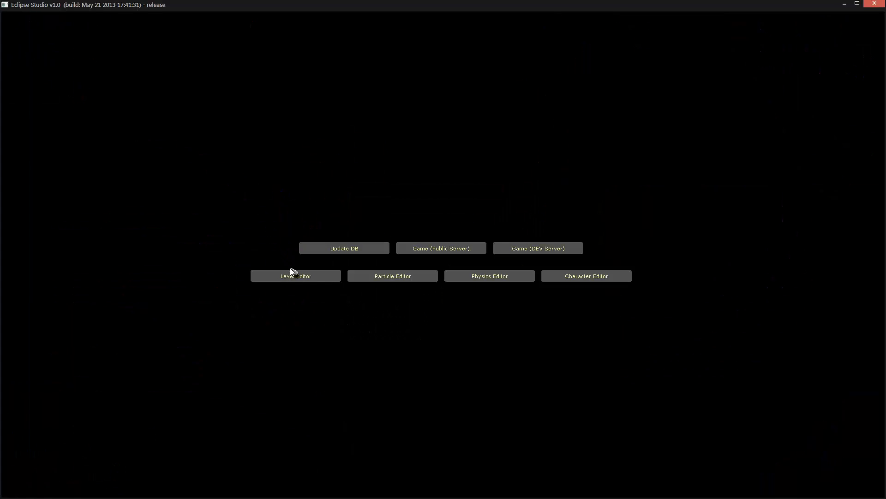
Load the testmap level from the live maps in the Level Editor.
click(294, 275)
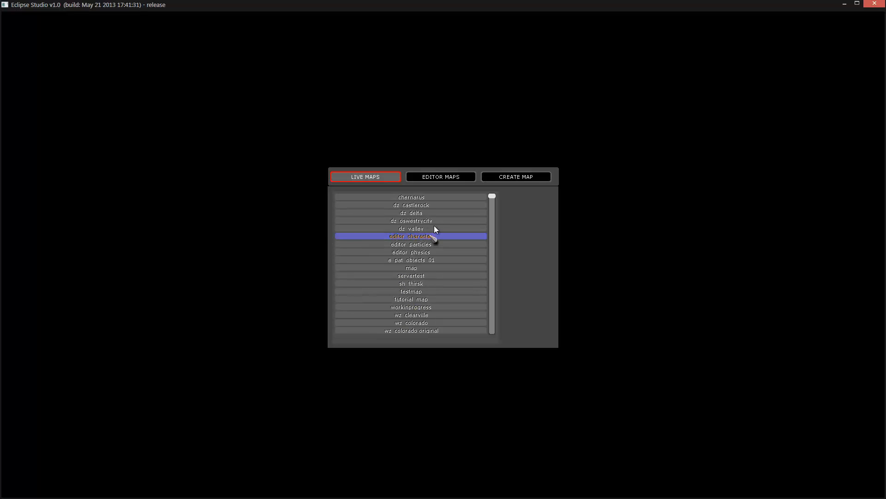
click(427, 293)
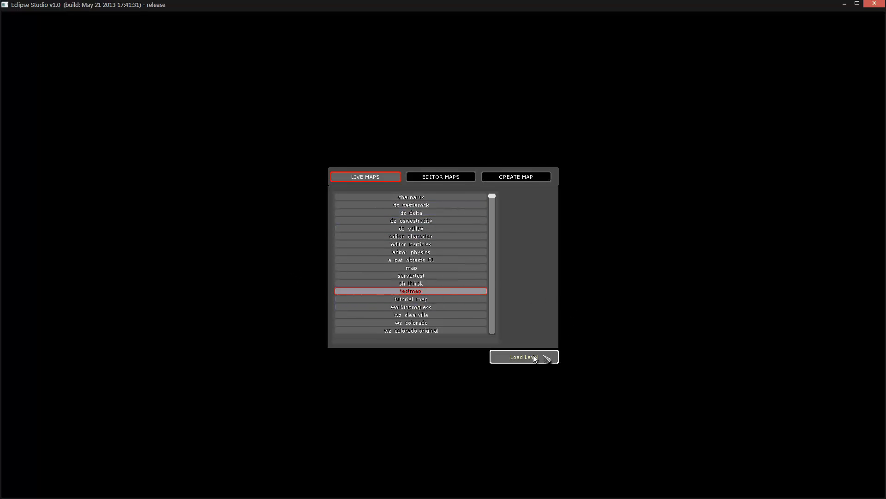
click(544, 356)
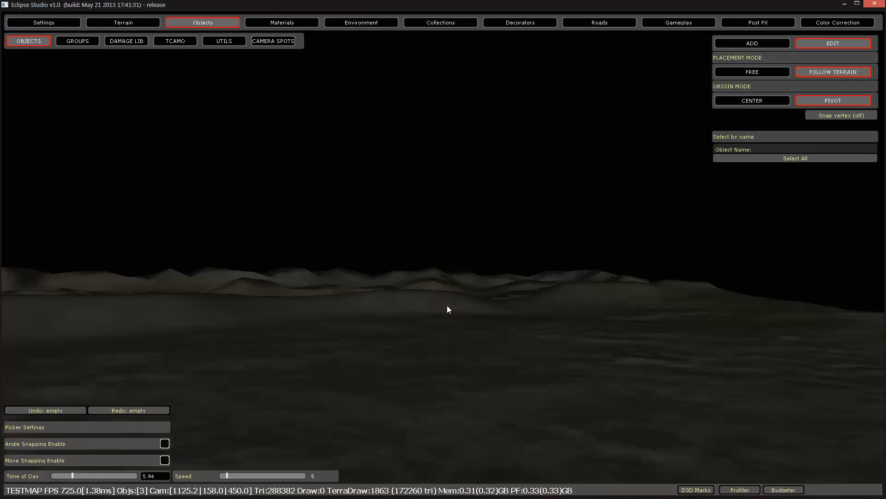
right_drag(447, 305, 406, 295)
click(185, 27)
click(108, 24)
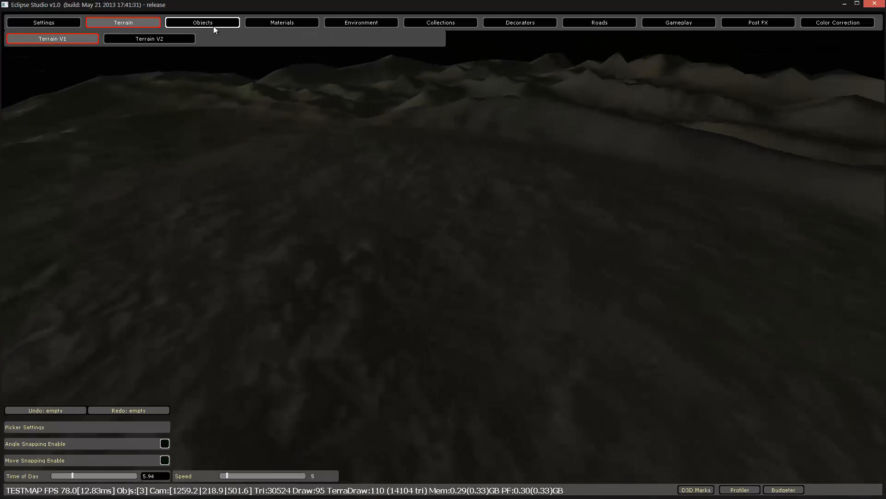
click(164, 38)
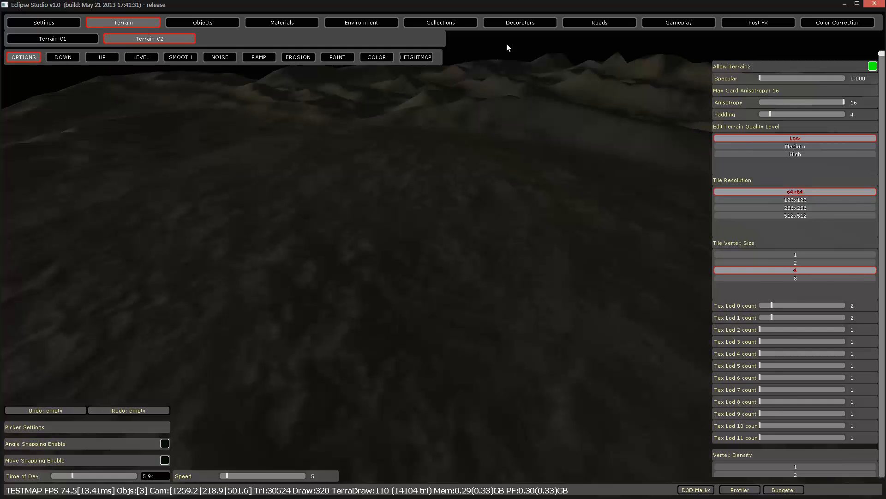
click(203, 23)
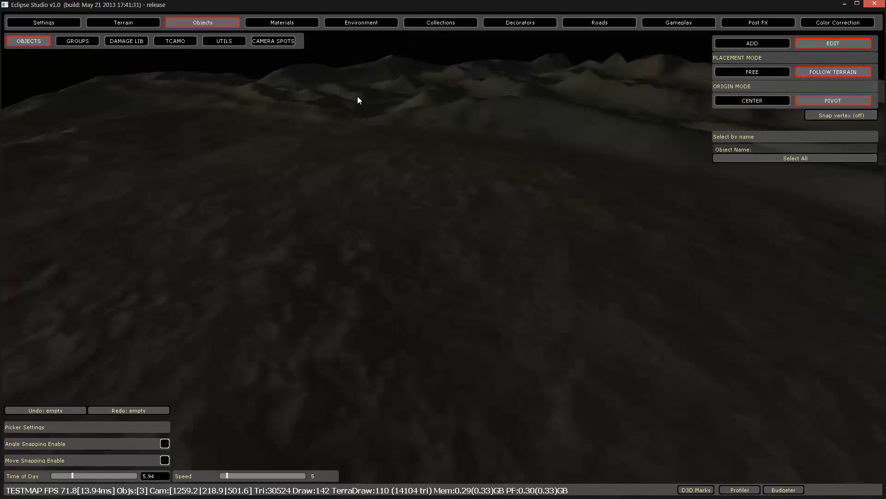
Switch to adding objects, browse the object categories and choose Env Jungle Buildings.
click(778, 44)
drag(871, 116, 870, 261)
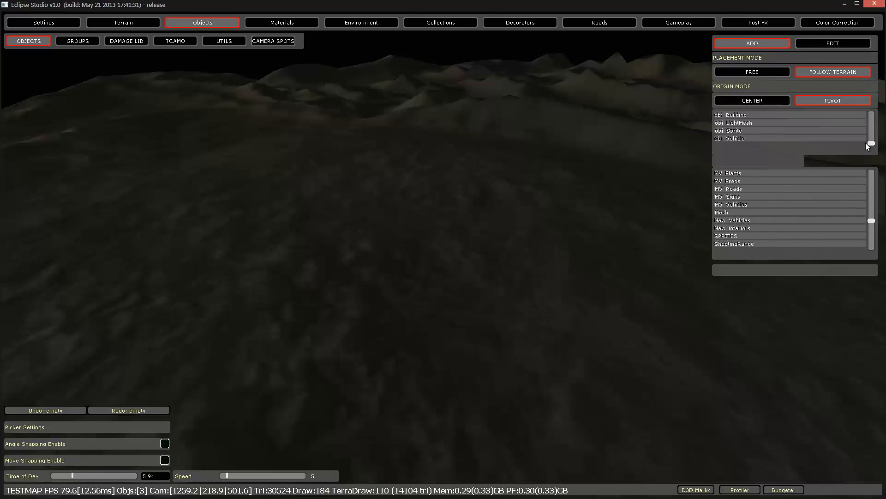
click(744, 220)
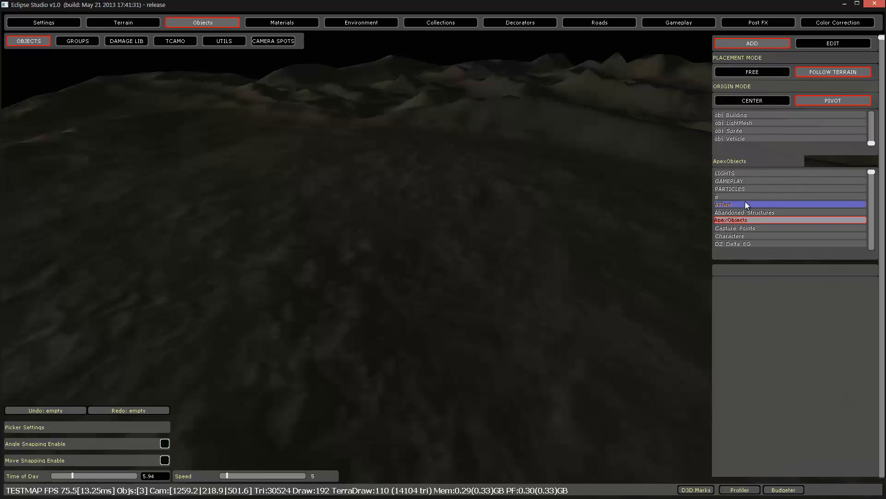
scroll(731, 228, down, 10)
click(743, 205)
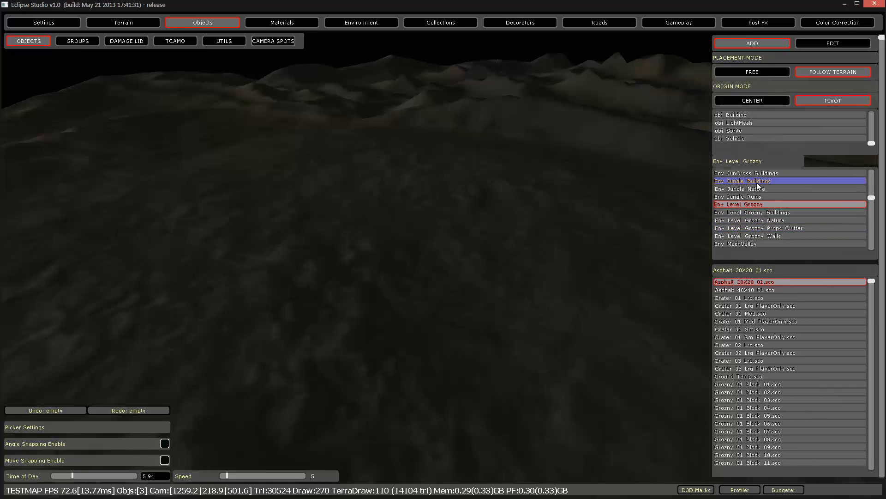
click(757, 183)
Look through the category folders in Eclipse Studio's ObjectsDepot directory in File Explorer and return to the level editor.
key(alt+Tab)
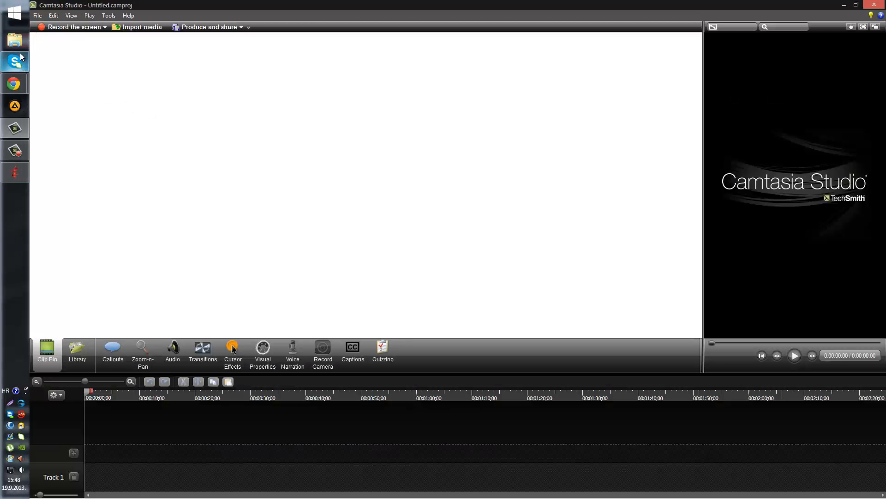
click(20, 43)
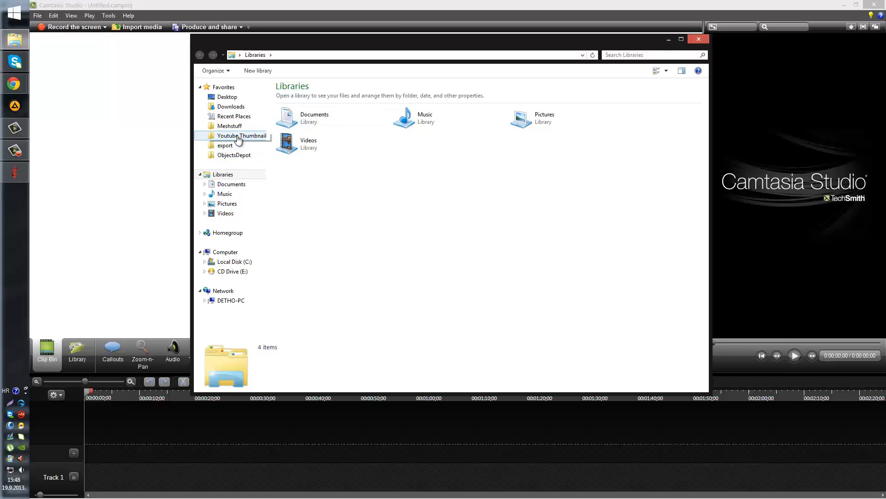
click(234, 155)
double_click(346, 46)
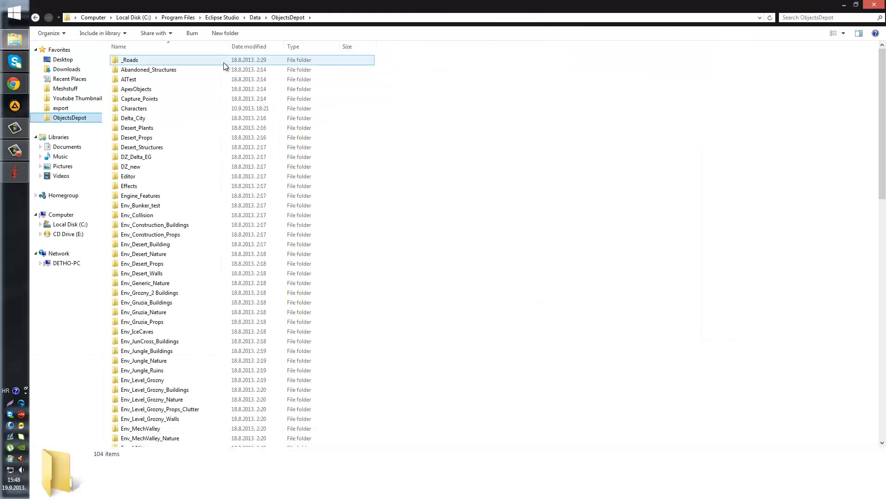
scroll(233, 192, down, 20)
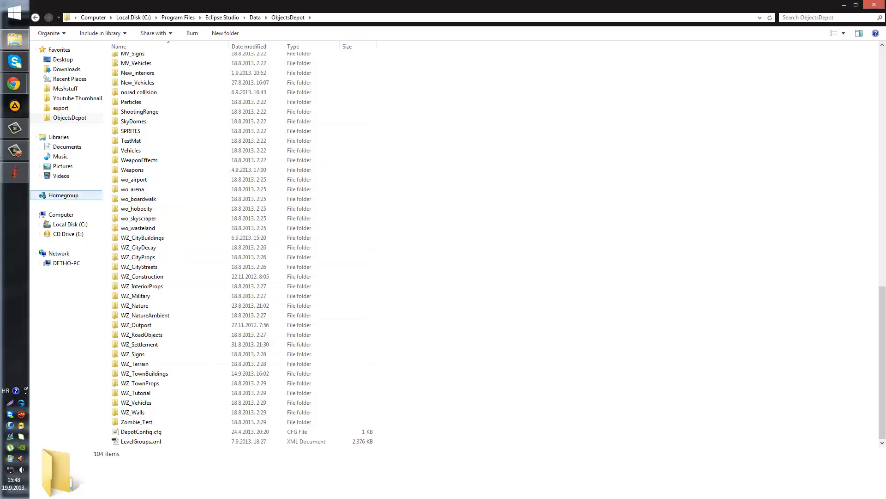
click(14, 171)
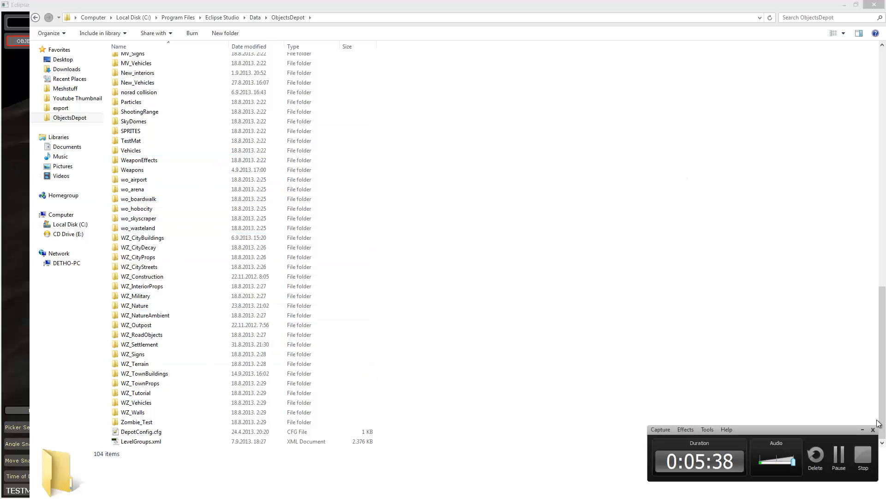
click(863, 430)
click(14, 172)
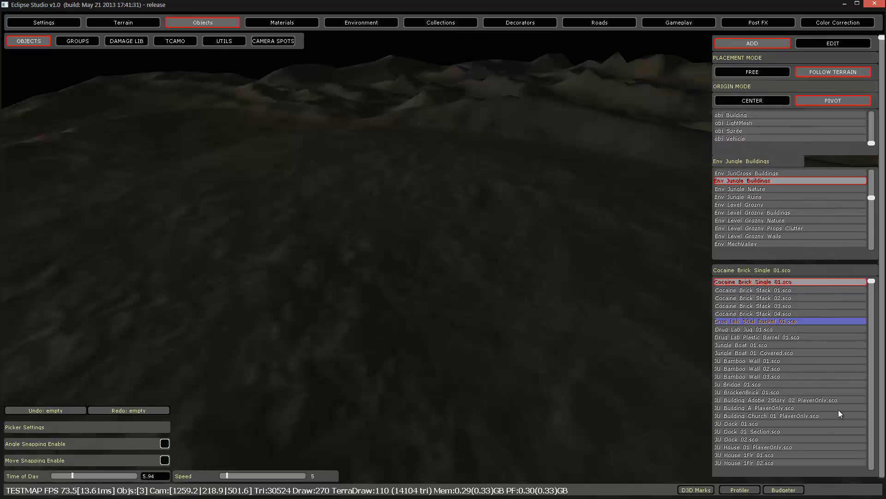
Preview the Jungle Boat 01, Jungle Boat 01 Covered and JU Bamboo Wall 01 models over the terrain without placing them.
click(766, 344)
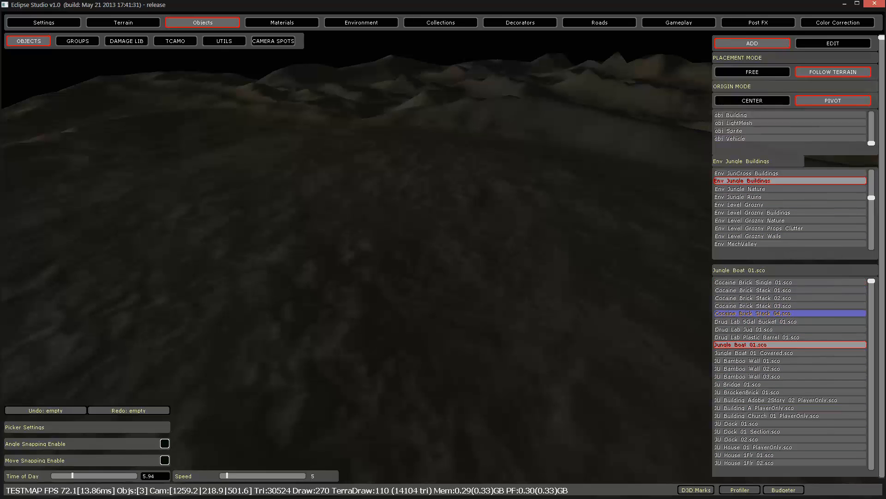
key(w)
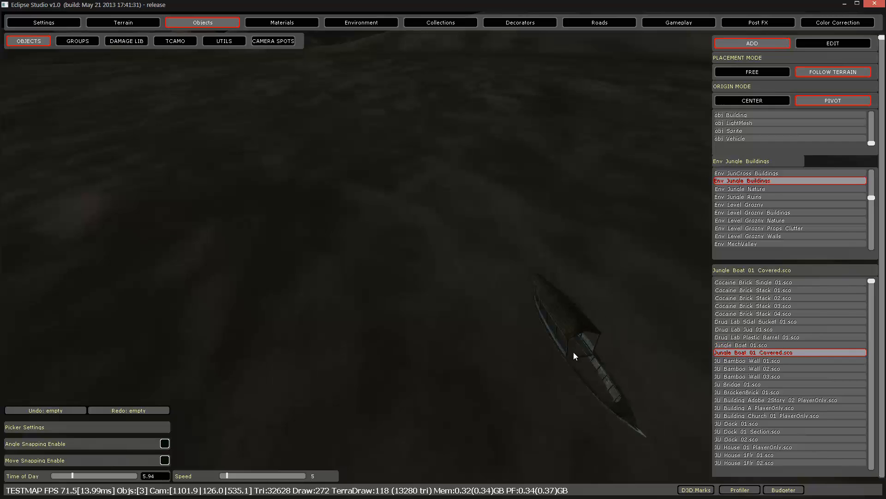
click(776, 361)
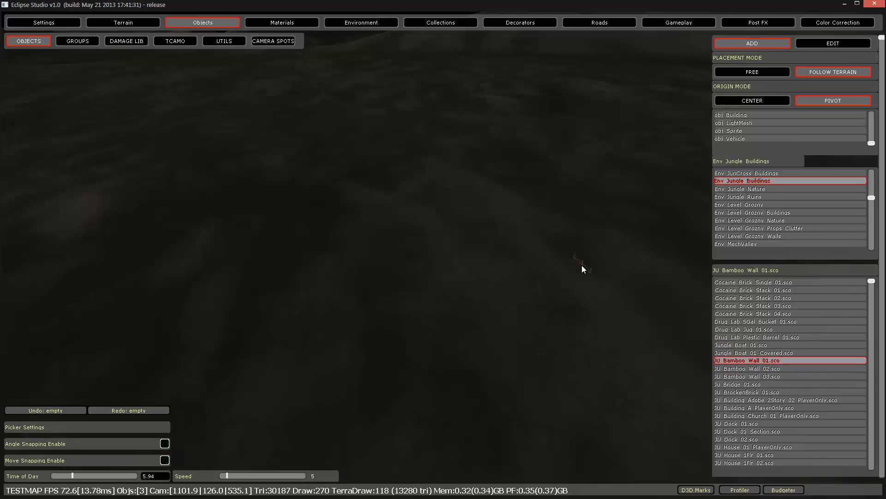
key(w)
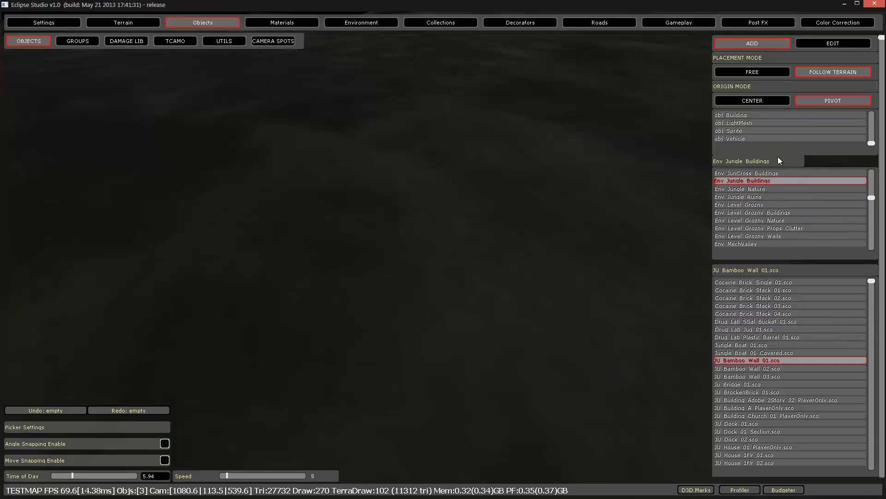
Place the Stlmnt Bld Cln GenStore 01 Open building from the WZ Settlement category on the terrain.
scroll(760, 223, down, 10)
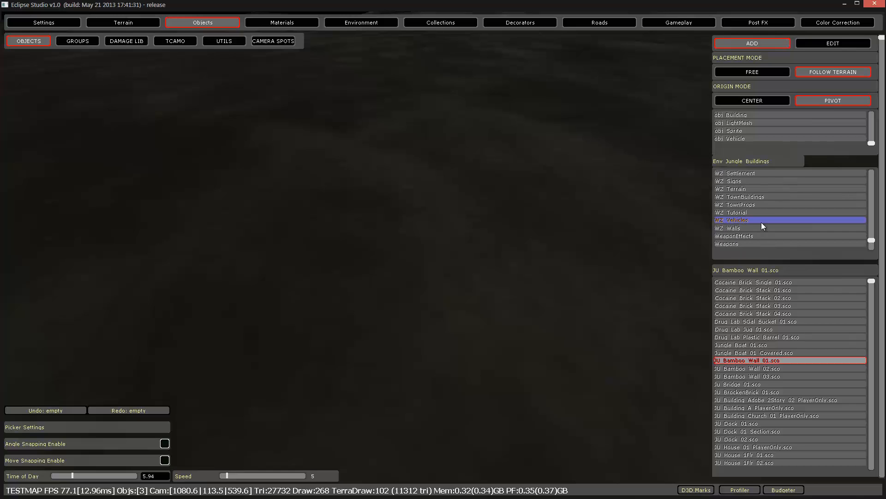
click(768, 196)
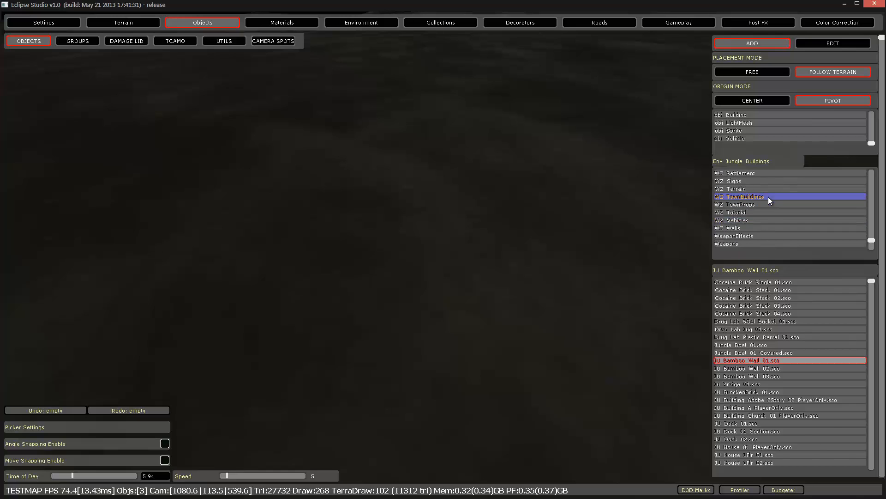
click(744, 176)
click(807, 314)
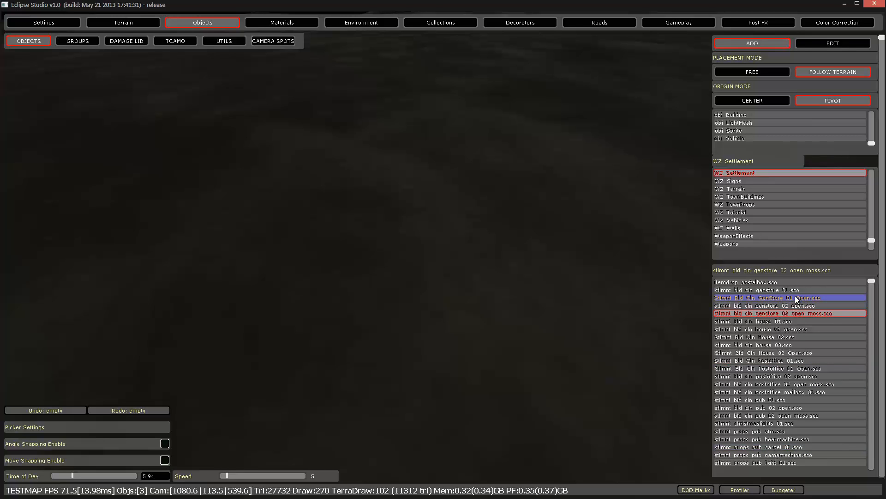
click(795, 297)
mouse_move(442, 193)
right_down()
mouse_move(444, 185)
mouse_move(464, 190)
mouse_move(442, 185)
mouse_move(450, 203)
right_up()
key(w)
key(a)
key(s)
key(w)
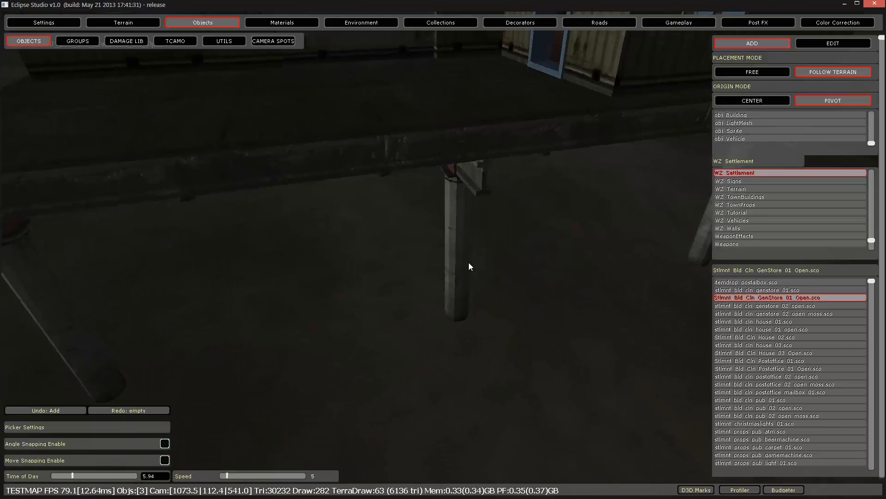
click(459, 291)
Switch to editing and move the general store building to about X 1063.59, Y 108.45, Z 542.83.
key(s)
right_drag(454, 281, 453, 281)
scroll(453, 282, up, 4)
scroll(453, 281, down, 3)
click(837, 43)
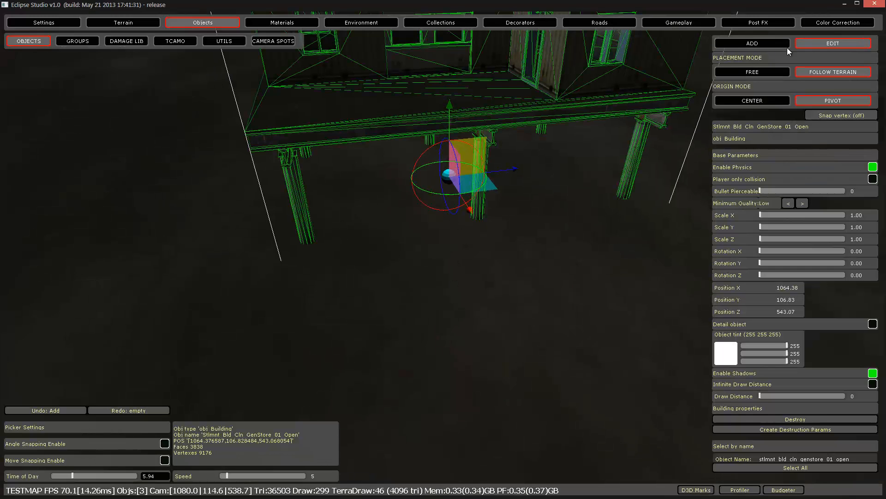
drag(447, 124, 448, 76)
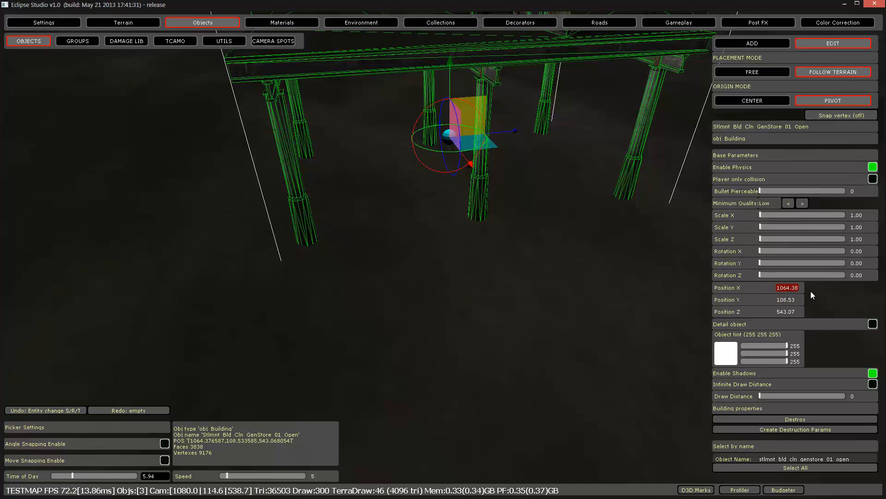
drag(451, 73, 454, 100)
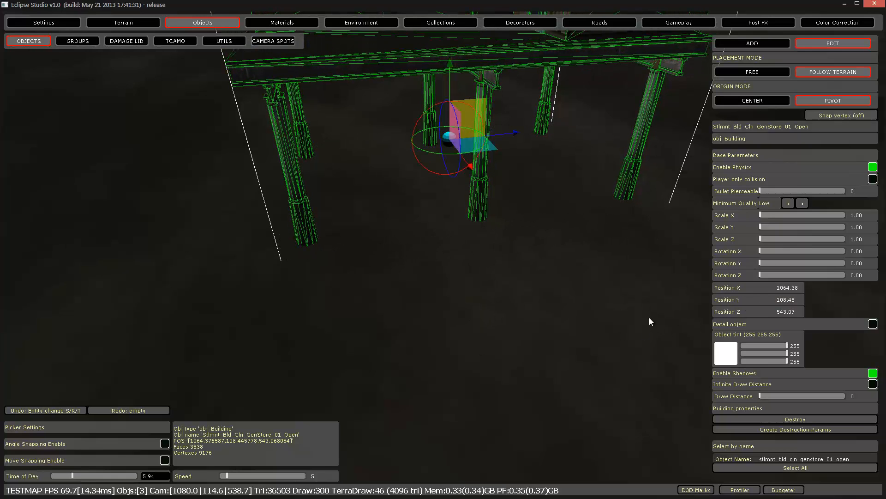
drag(469, 167, 419, 149)
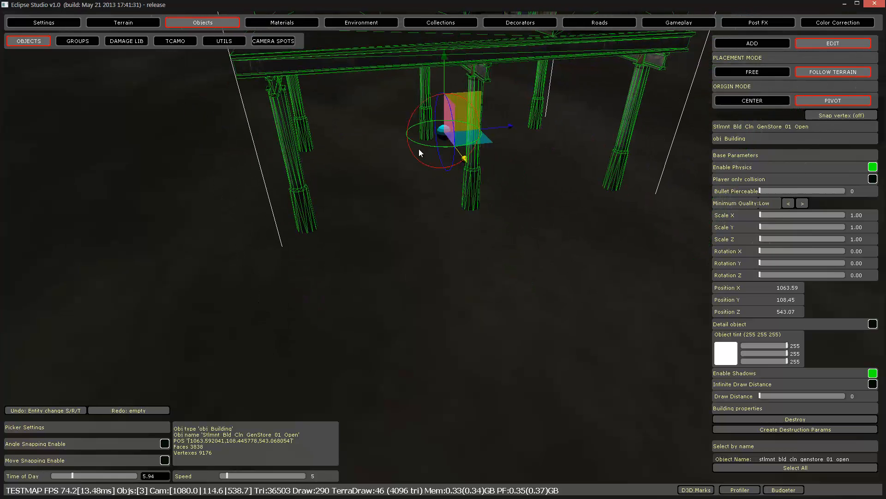
drag(516, 128, 516, 158)
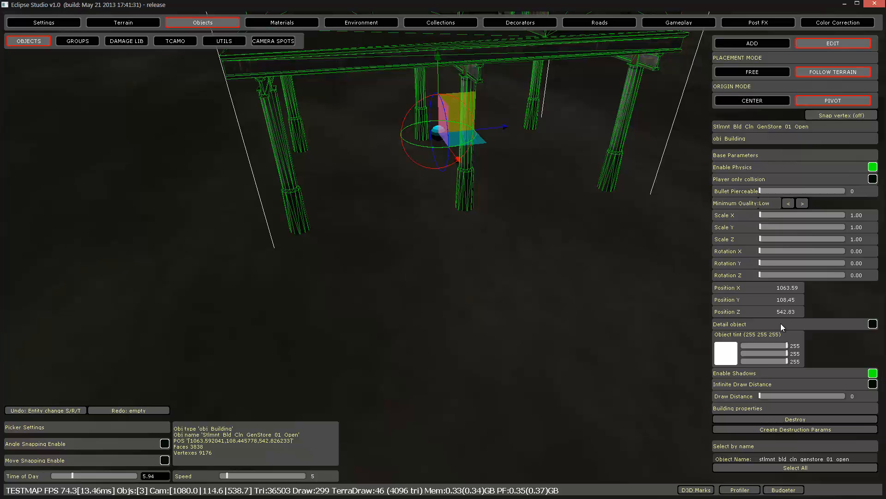
Try rotating the building about the X axis, return Rotation X to 0, and deselect and reselect the building.
click(873, 324)
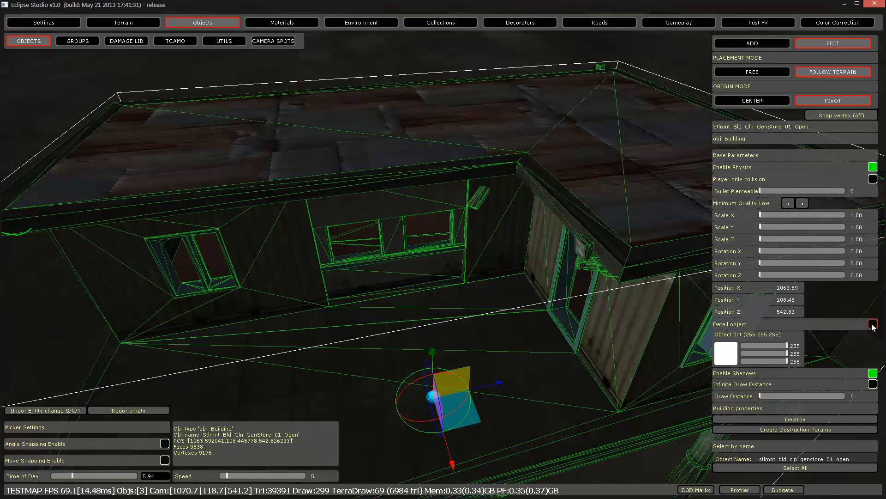
right_drag(602, 338, 618, 329)
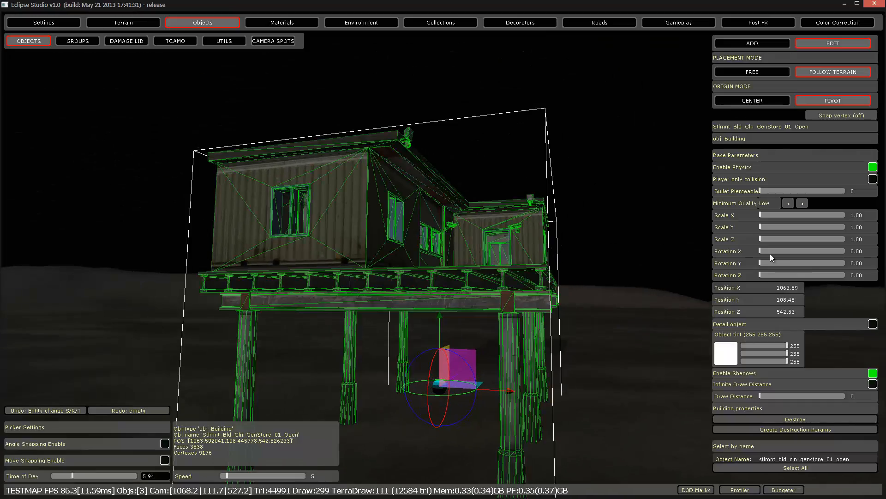
drag(766, 252, 801, 250)
drag(839, 252, 738, 253)
click(388, 413)
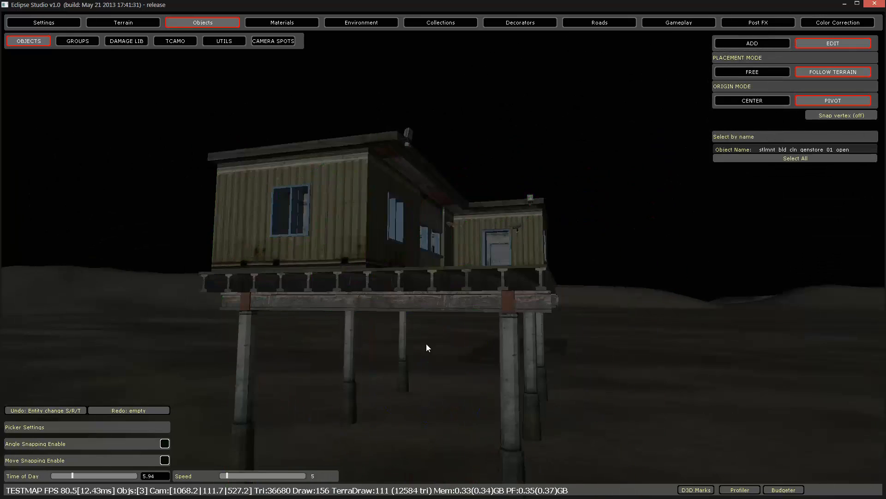
click(398, 296)
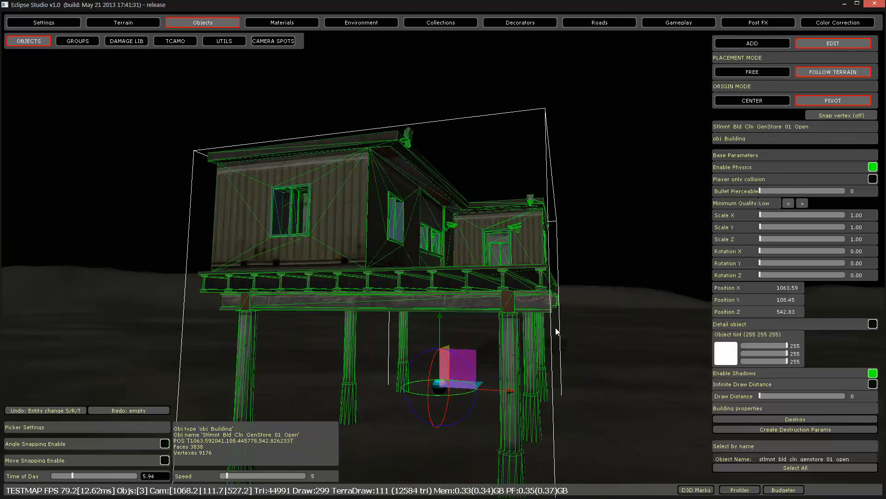
click(556, 331)
click(419, 297)
Try rotating the building freely about its axes, to about 30.17 on Y and 217.56 on Z, with Rotation X at 0.
right_drag(419, 299, 409, 296)
key(s)
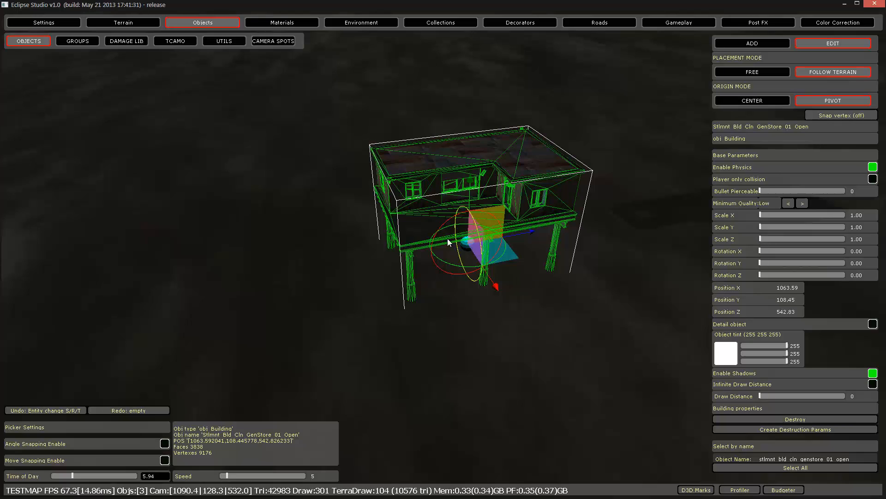
drag(446, 222, 498, 219)
drag(447, 220, 856, 193)
drag(839, 251, 694, 258)
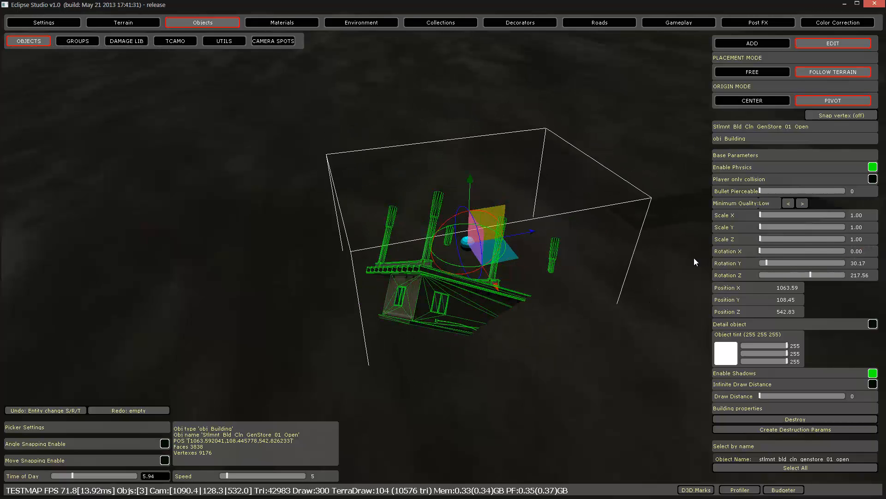
Reset the building's rotation to 0 on all axes and keep the building selected.
drag(752, 251, 741, 276)
key(Escape)
click(528, 264)
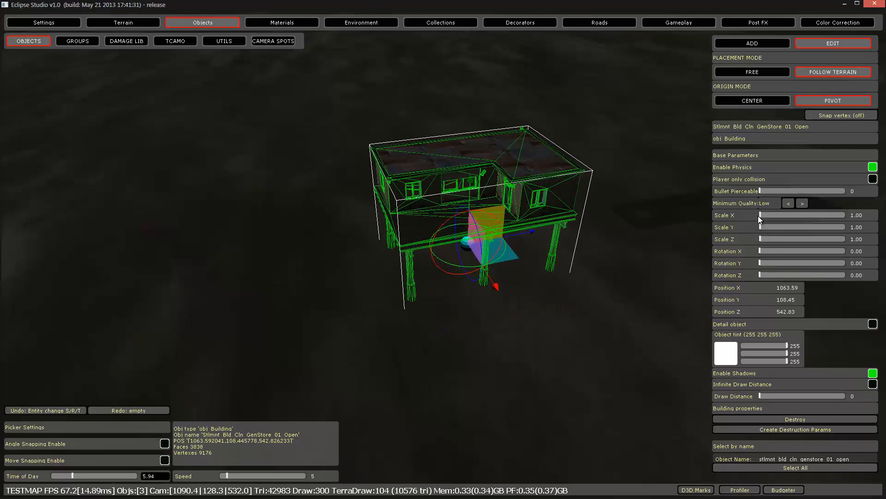
Try flattening the building with a Scale X of 0, and return Scale X to 1.
mouse_move(758, 216)
mouse_down()
mouse_move(782, 214)
mouse_move(749, 217)
mouse_up()
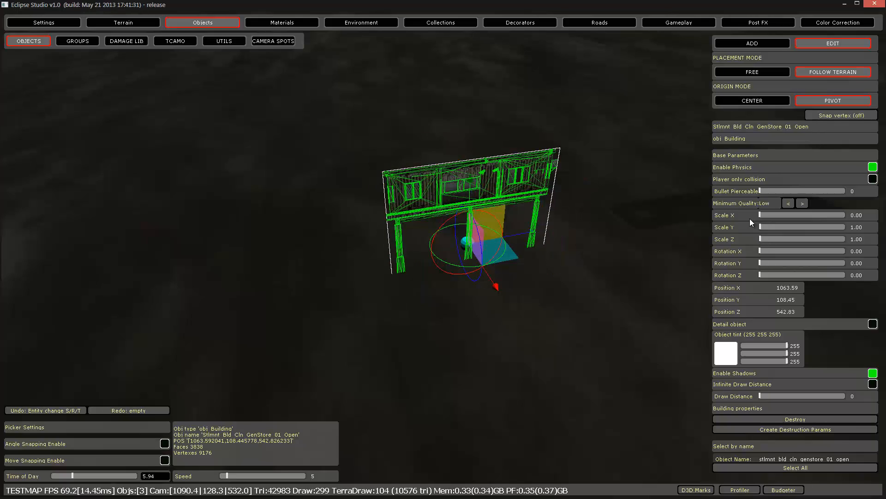
right_drag(586, 220, 567, 212)
key(w)
key(s)
key(w)
key(w)
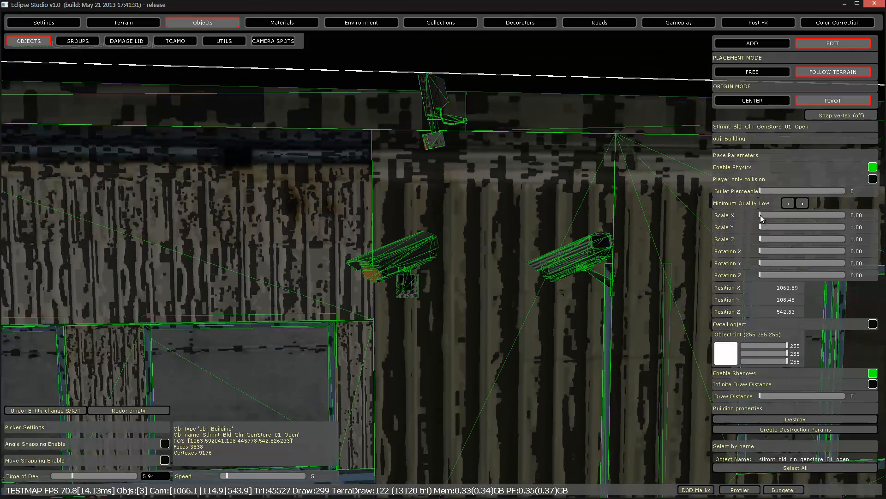
drag(760, 215, 759, 220)
right_drag(619, 249, 624, 277)
click(853, 218)
text(1)
key(Return)
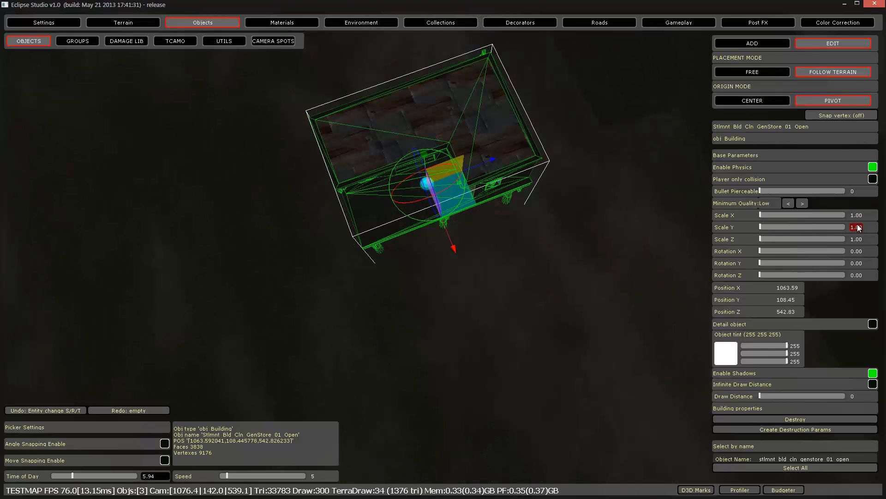
Set the building's Bullet Pierceable value to 100 and start a play test on its roof.
drag(762, 190, 834, 190)
right_drag(428, 195, 784, 183)
key(w)
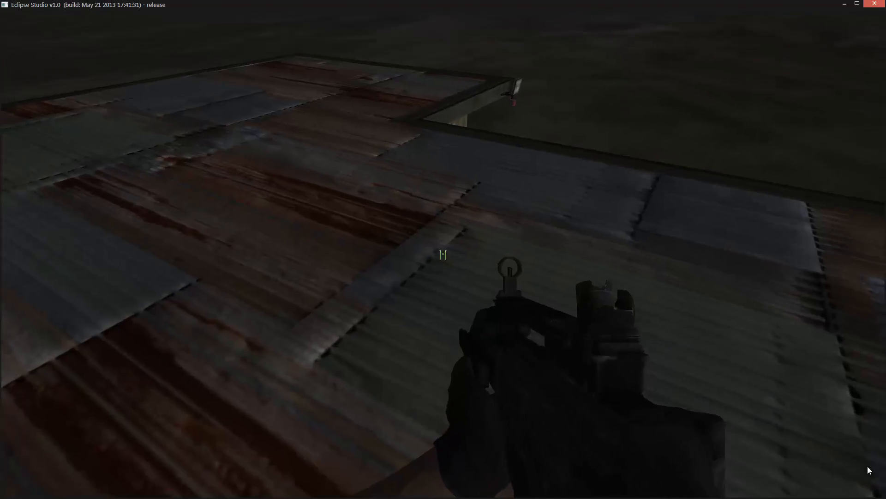
Walk across the building's roof in the play test and fire at the metal panels.
click(868, 466)
key(w)
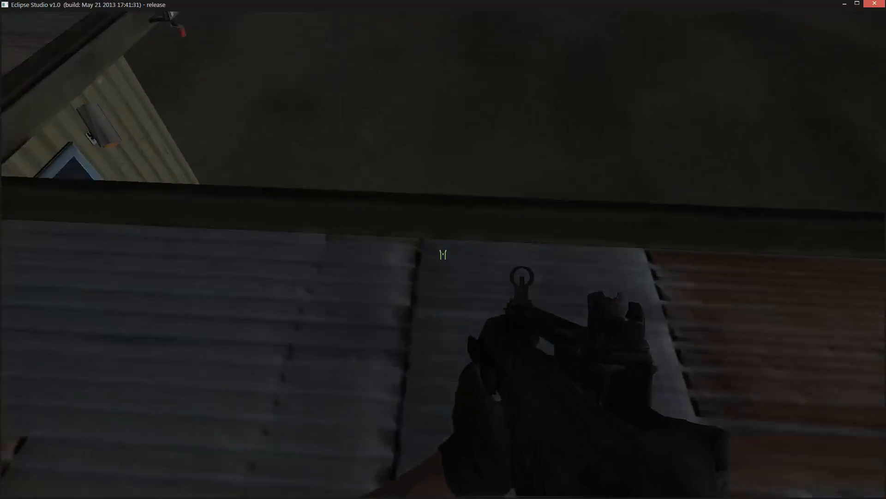
click(787, 493)
click(788, 493)
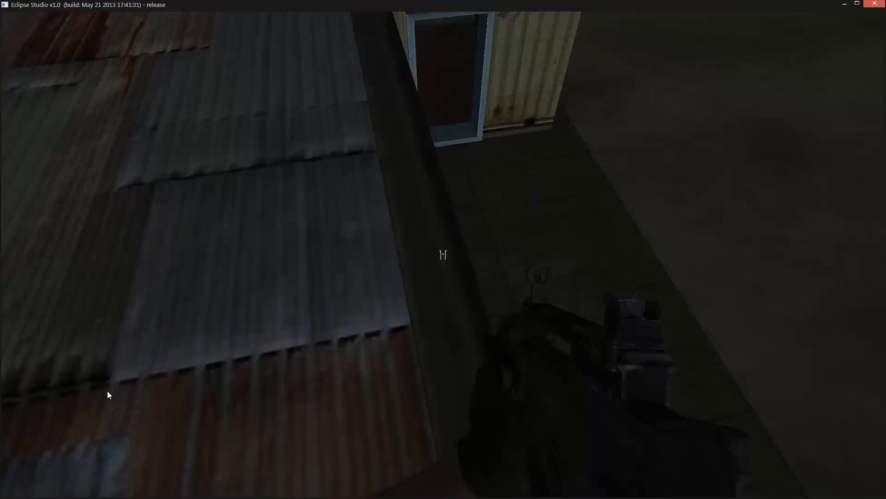
click(109, 390)
click(32, 346)
drag(31, 343, 649, 417)
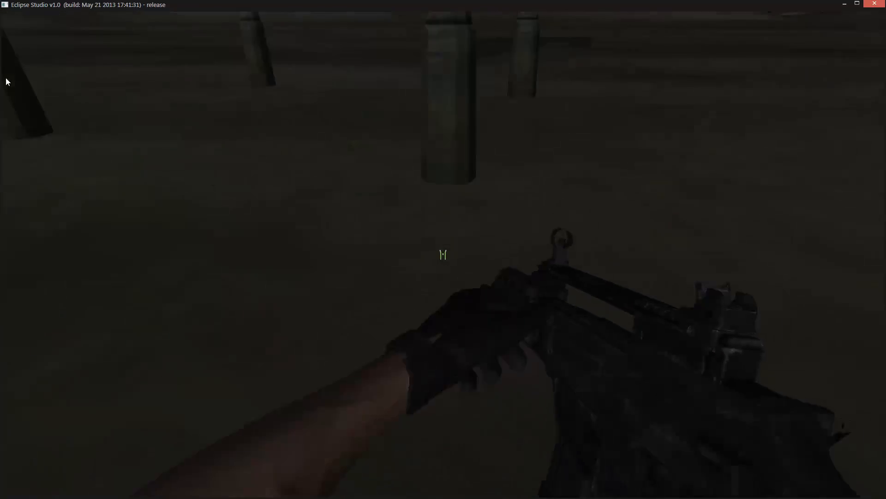
Aim and fire at the pillars beneath the building, and switch the character to third-person view.
right_click(36, 3)
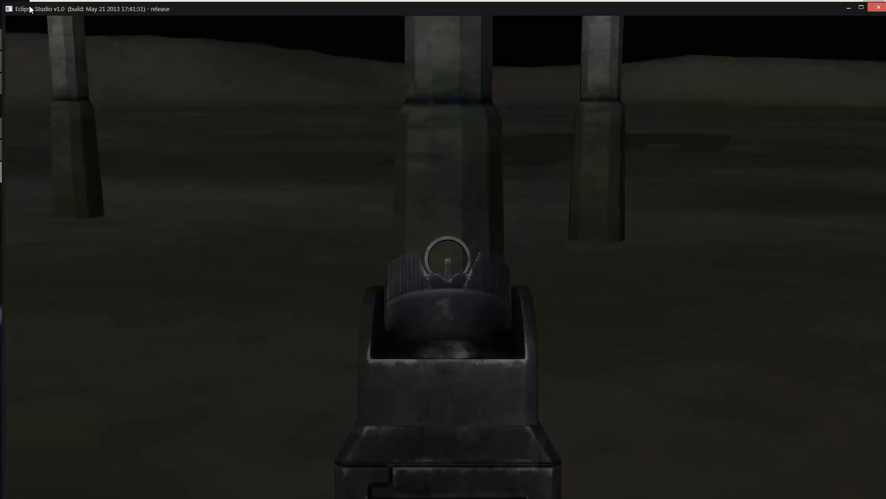
right_click(18, 3)
right_click(16, 1)
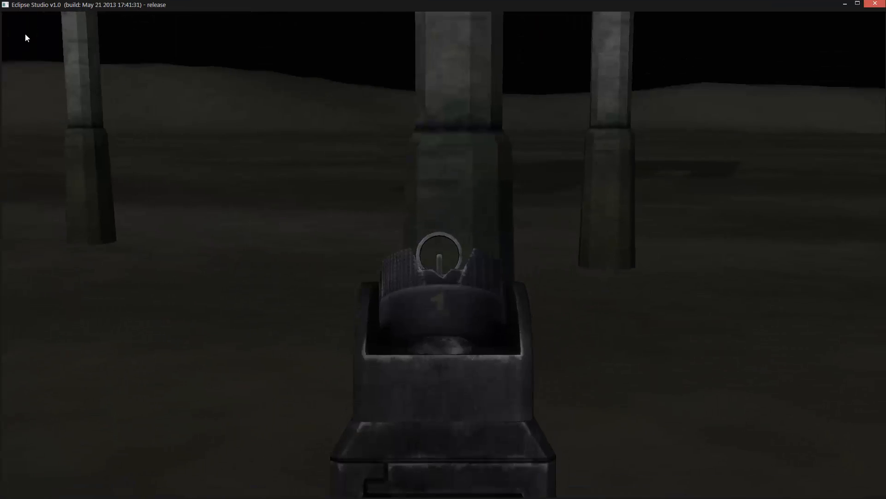
drag(25, 34, 31, 54)
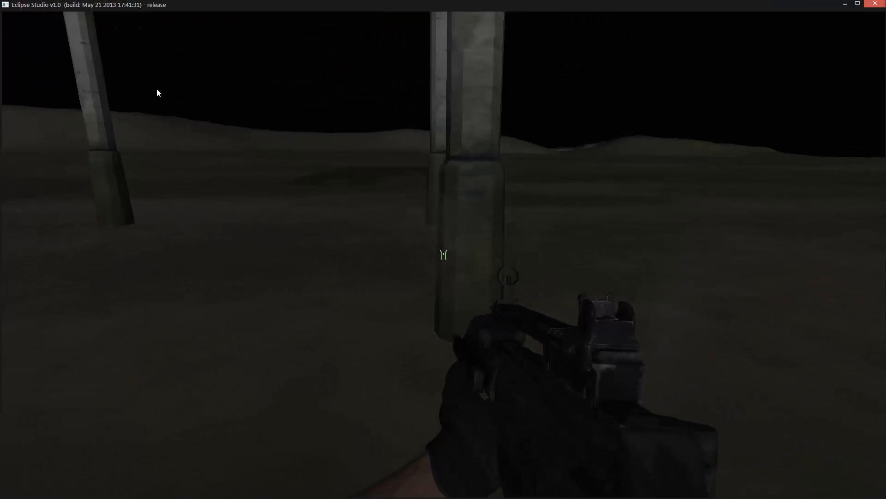
drag(171, 126, 1, 206)
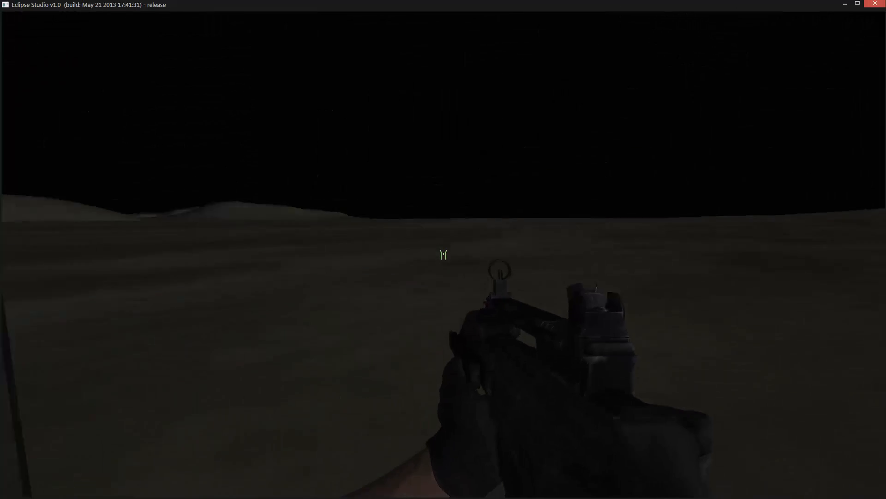
key(c)
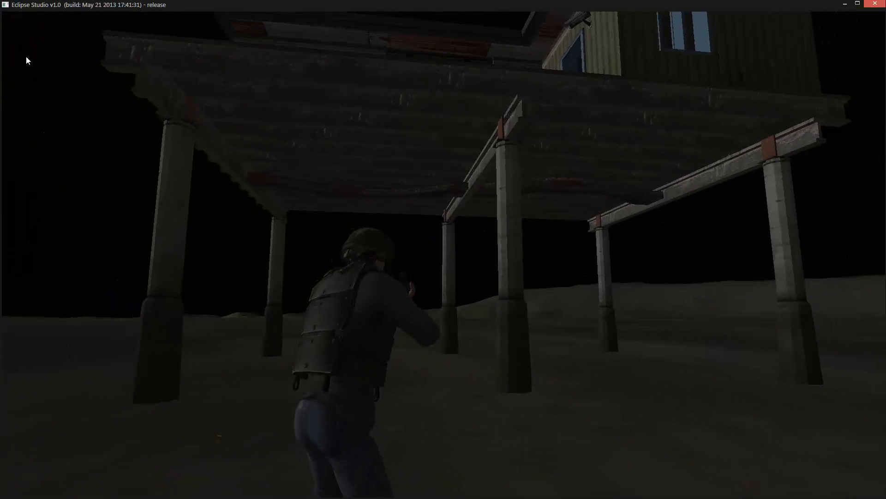
Leave the play test and set the building's Bullet Pierceable value to 0.
key(Escape)
drag(34, 55, 404, 98)
right_drag(439, 159, 432, 118)
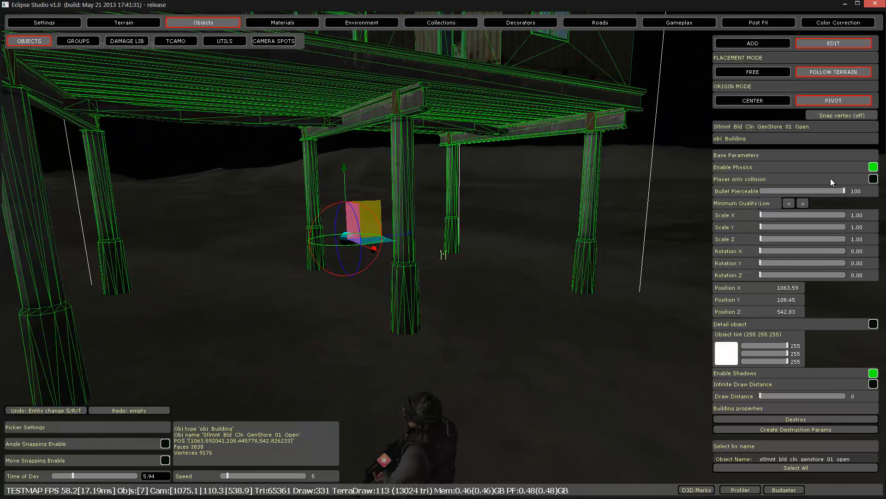
key(Escape)
click(405, 98)
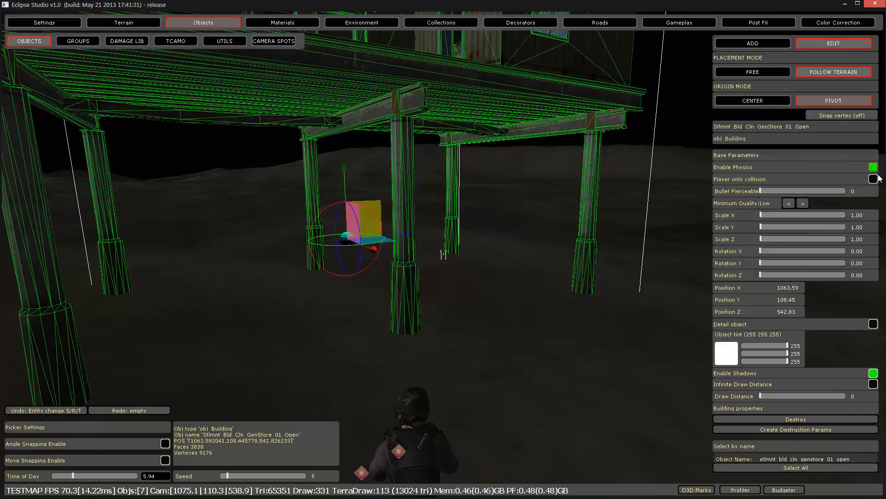
Enable Player only collision for the general store building and view it from beneath.
click(873, 180)
right_drag(457, 125, 481, 135)
key(w)
key(a)
key(a)
key(w)
key(a)
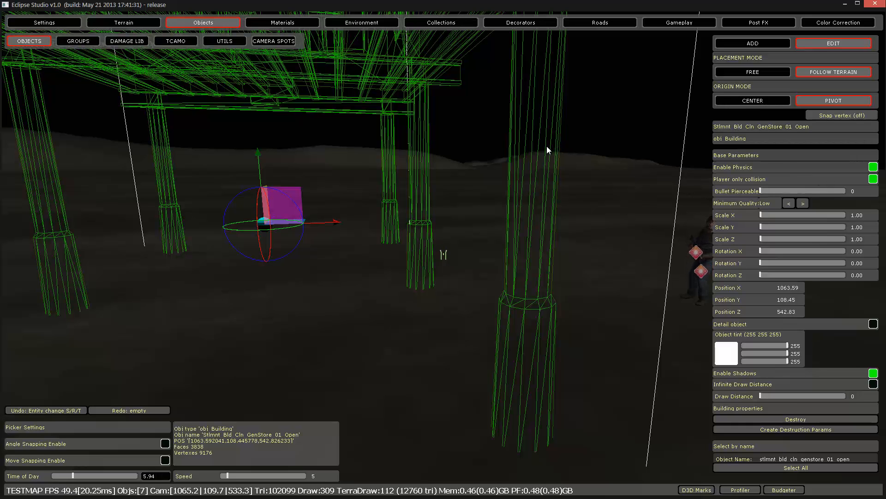
Toggle Enable Physics and play-test walking the character beneath the building.
click(621, 231)
right_drag(621, 231, 621, 231)
key(d)
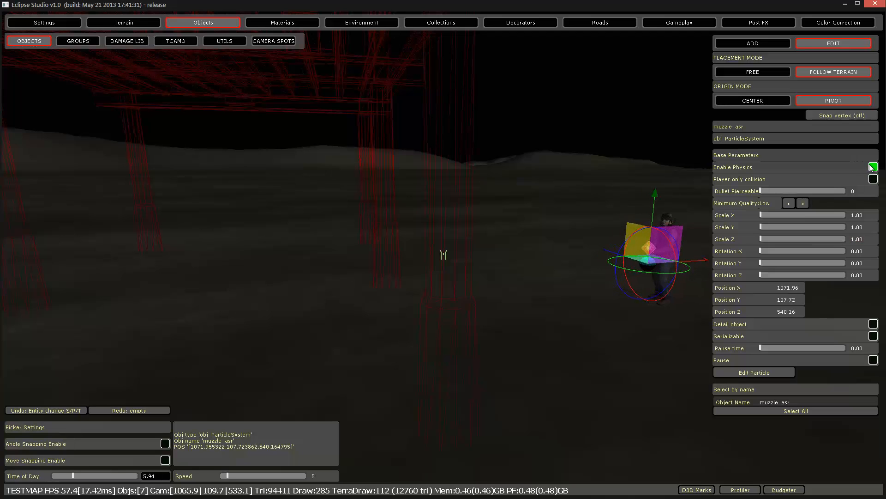
click(871, 168)
right_drag(588, 257, 588, 257)
key(F4)
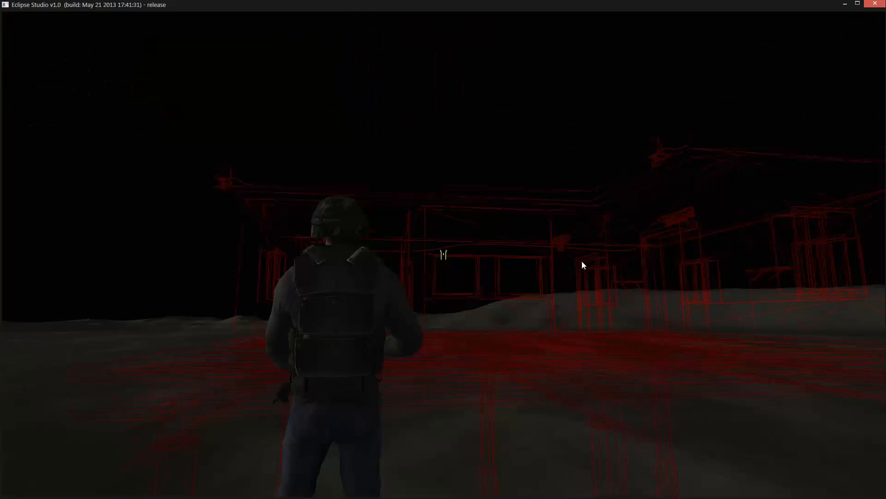
key(w)
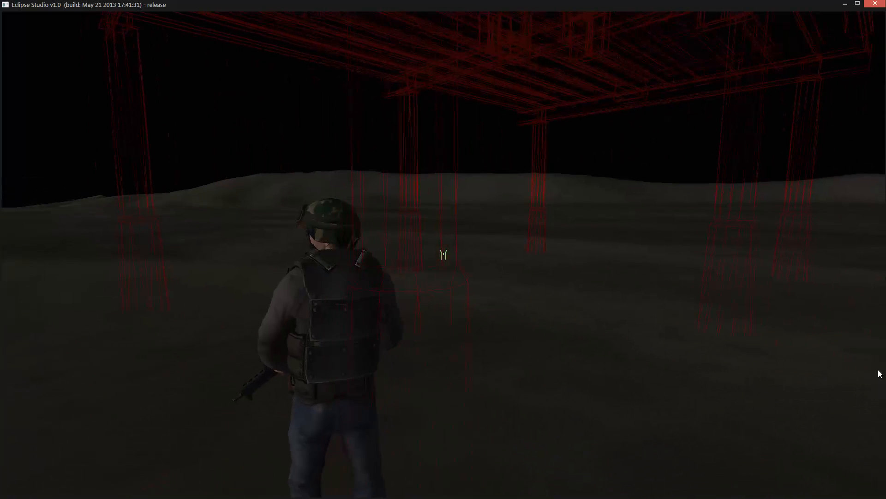
key(F4)
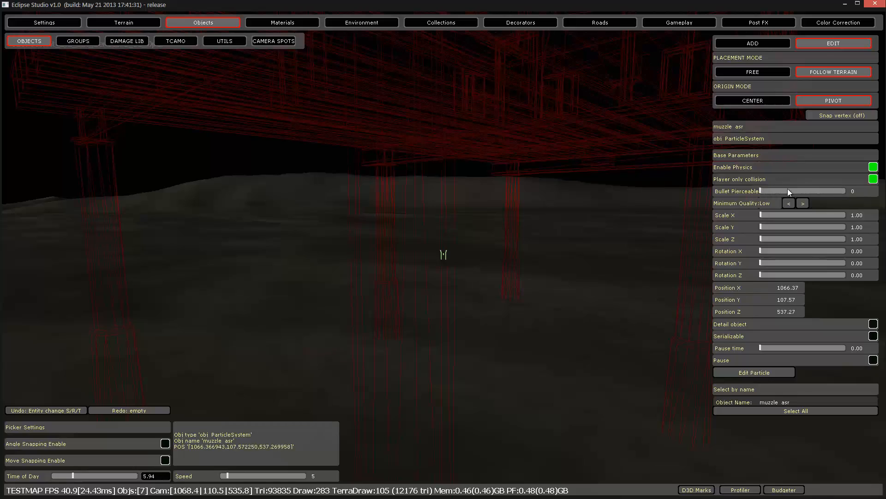
Select the general store building and turn Enable Physics on for it.
click(604, 198)
right_drag(594, 199, 624, 202)
key(a)
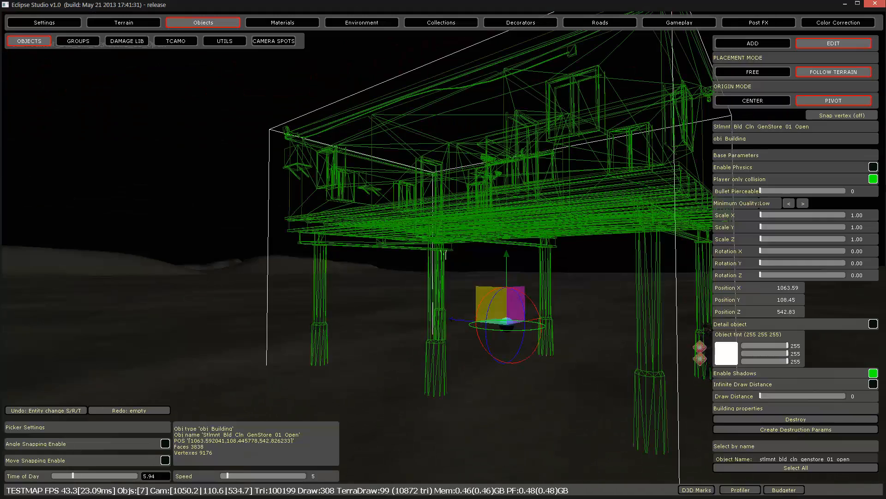
click(875, 170)
click(876, 170)
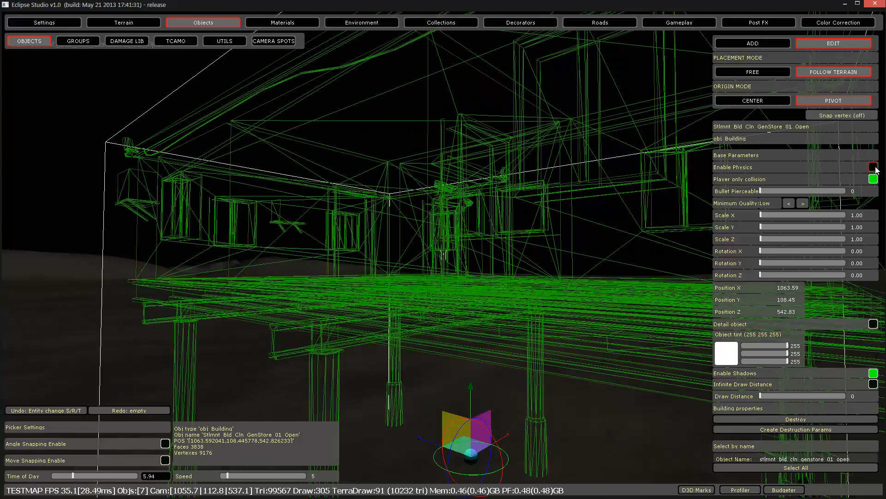
click(875, 168)
Try Minimum Quality Medium on the building, return it to Low, and view the building from another side.
click(800, 204)
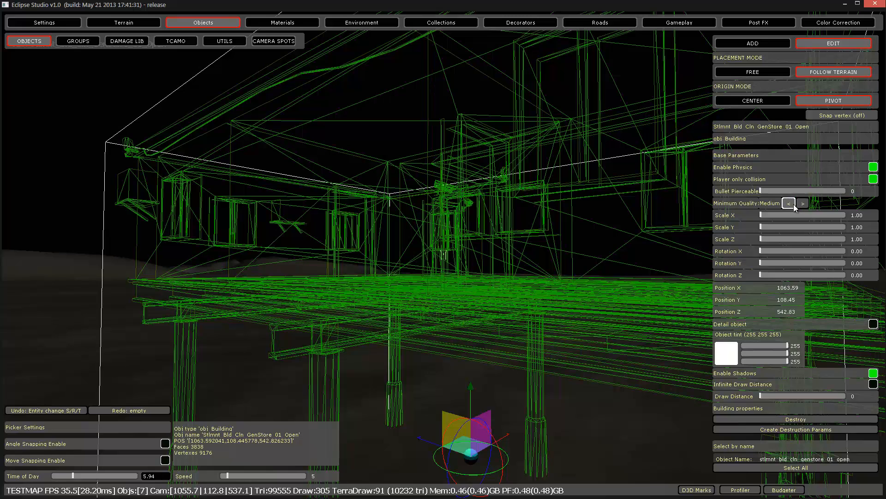
click(792, 205)
click(789, 204)
click(790, 204)
right_drag(541, 264, 535, 264)
key(s)
key(d)
key(w)
key(s)
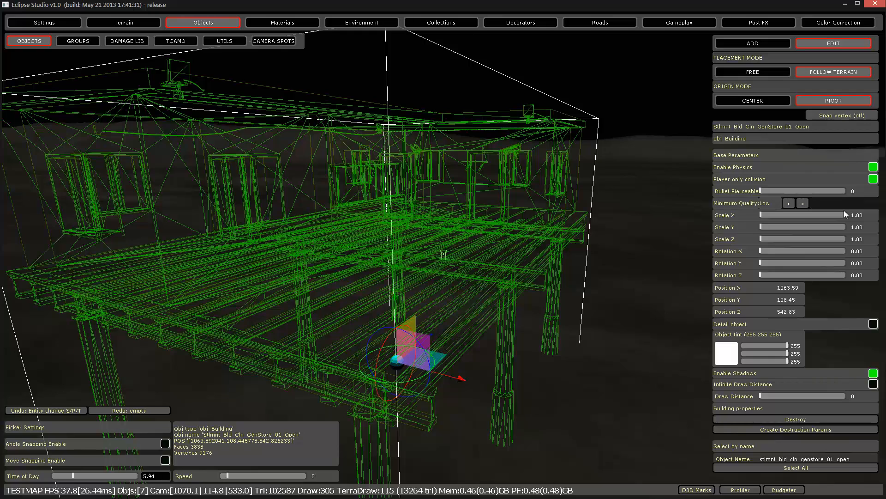
Cycle the building's Minimum Quality through its levels and back to Low, checking it from near and far.
click(803, 204)
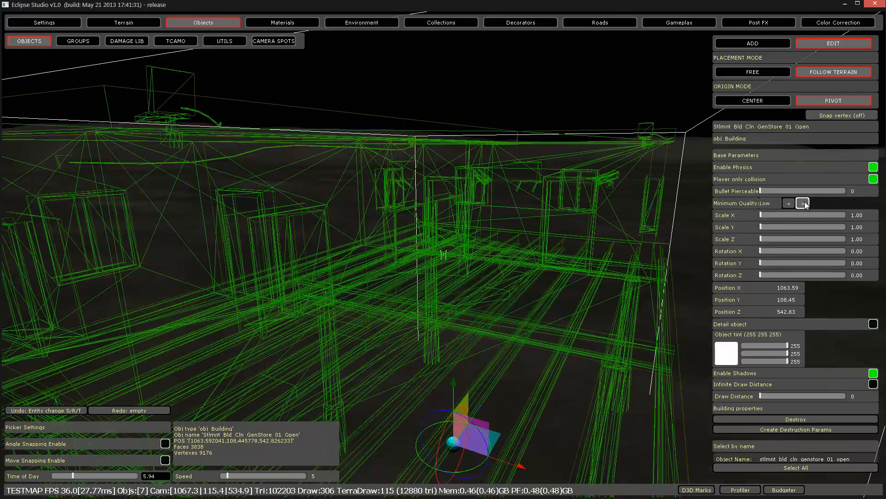
click(806, 204)
key(s)
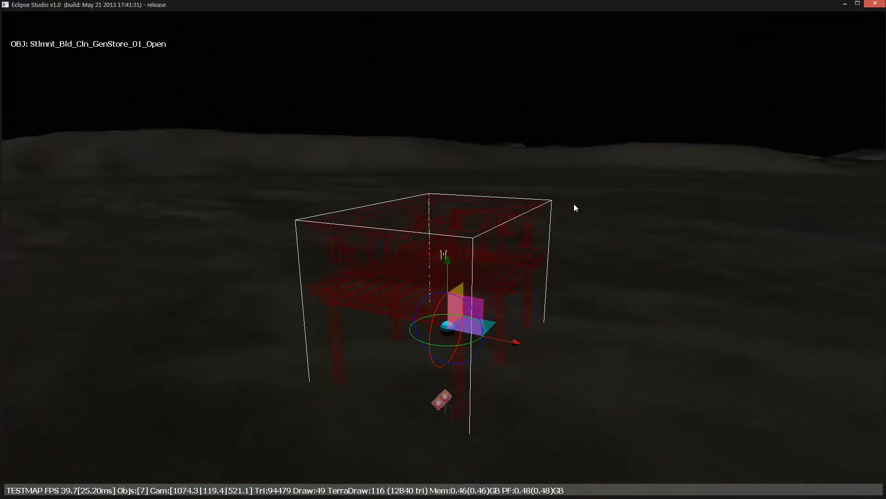
right_drag(575, 204, 590, 206)
key(w)
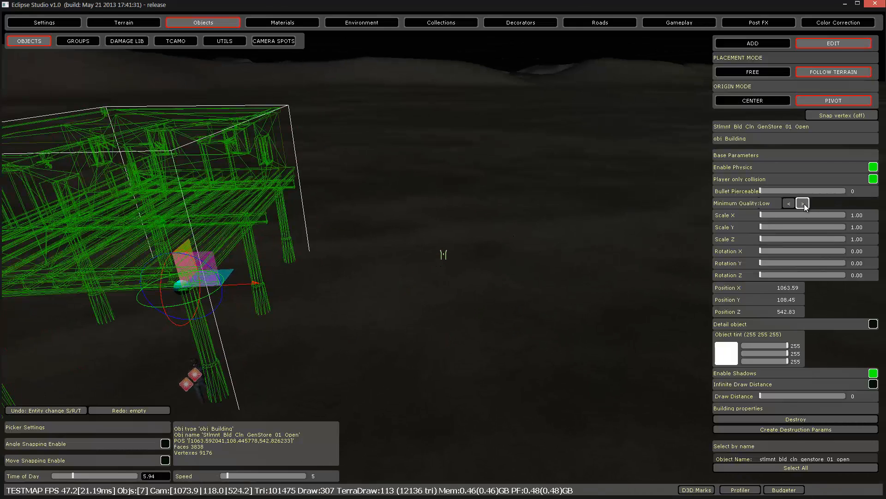
click(804, 204)
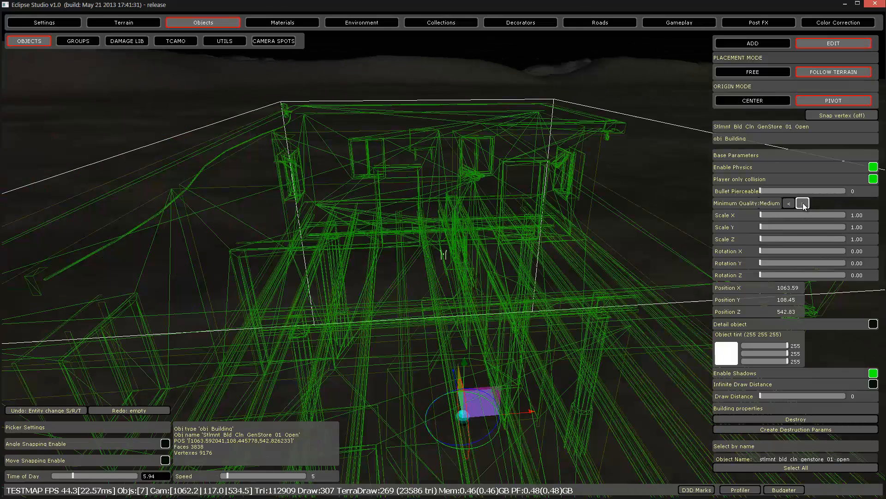
click(803, 205)
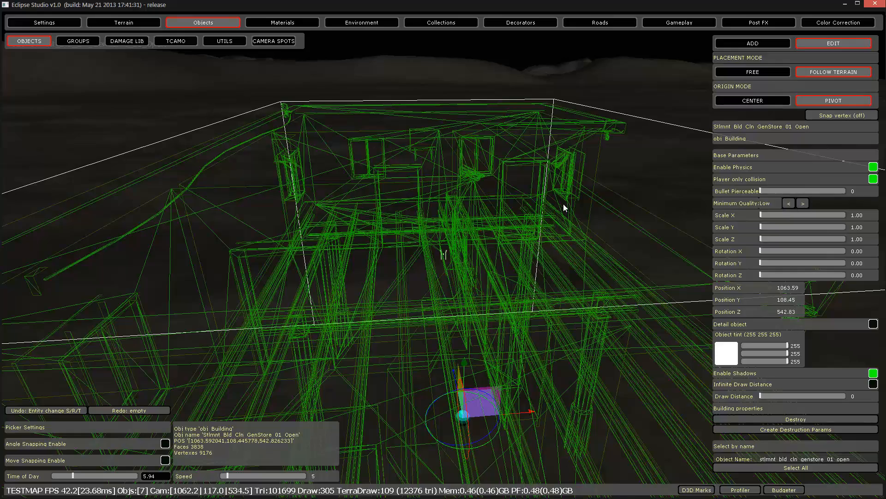
Delete the general store building from the map.
right_drag(563, 203, 527, 199)
key(s)
key(w)
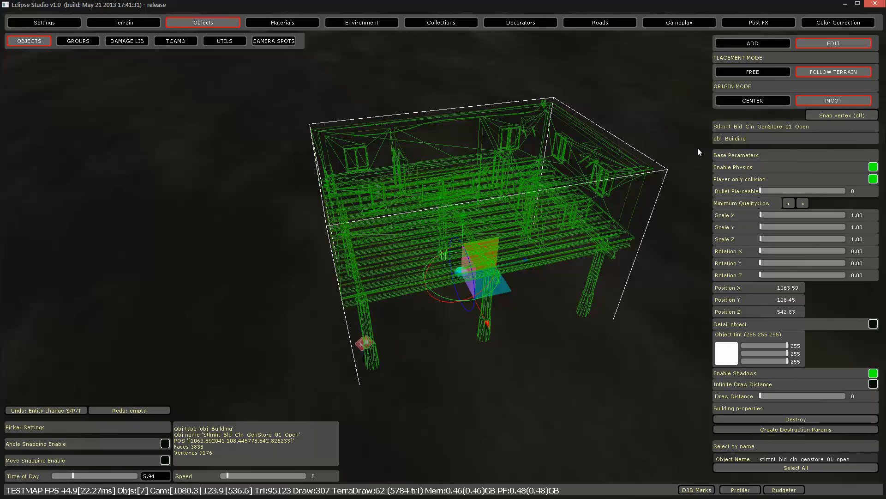
right_click(622, 282)
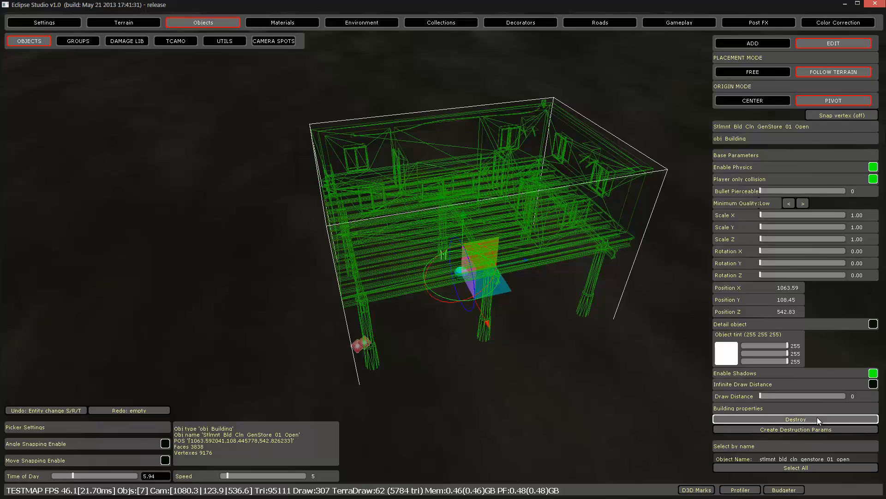
key(f)
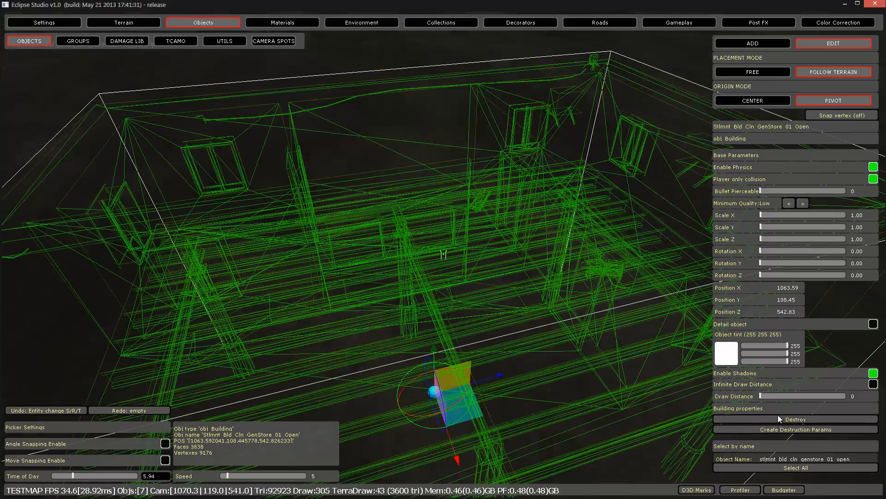
right_click(589, 378)
key(s)
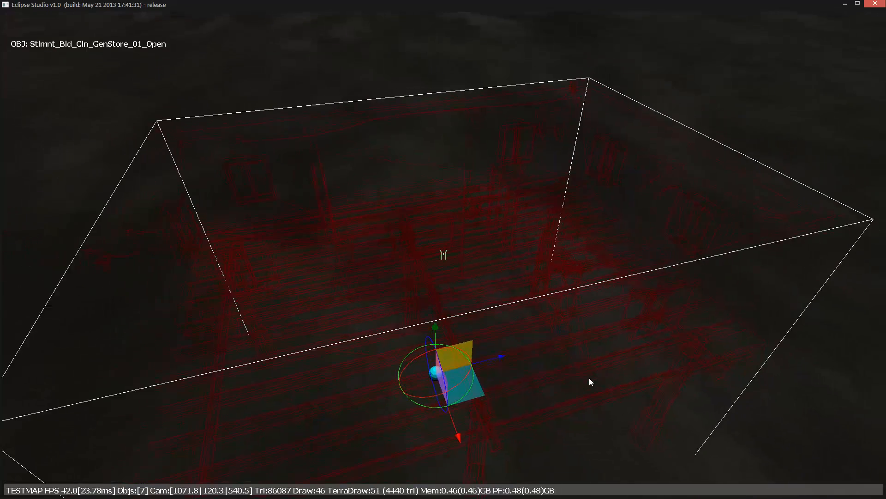
key(s)
key(Delete)
Add the WZ Settlement building stlmnt bld cln house 01 open.sco on the terrain at about X 1056.74, Y 106.83, Z 548.24 and select it.
click(753, 43)
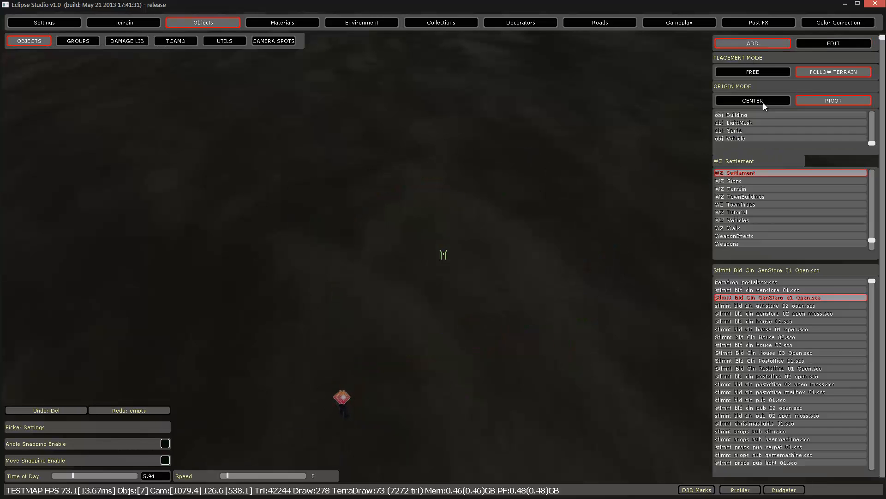
click(784, 329)
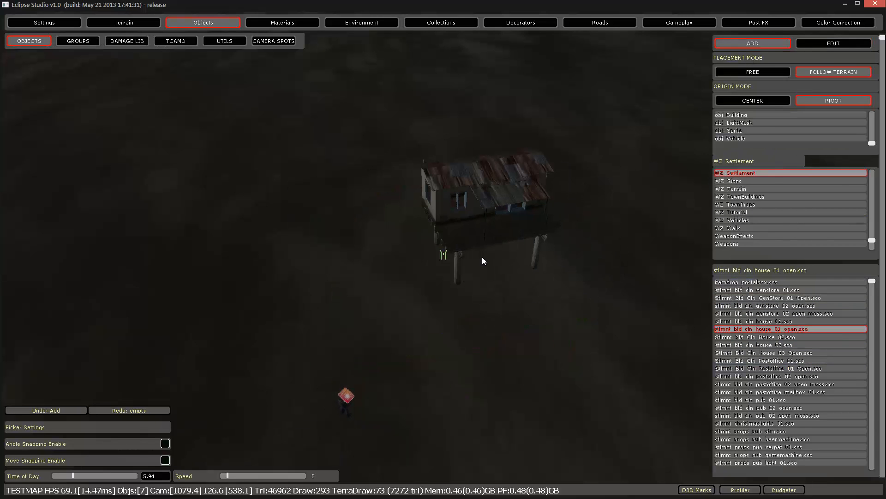
right_drag(482, 257, 483, 253)
key(w)
click(478, 267)
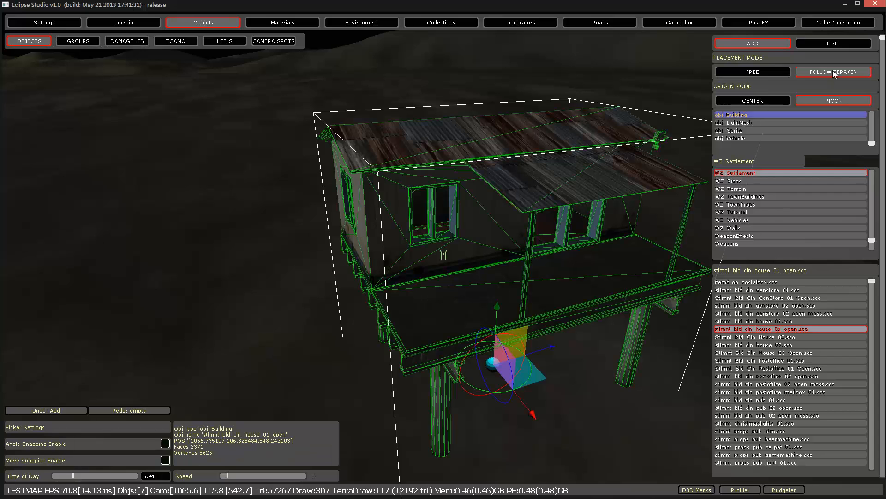
Open the settlement house's properties for editing, viewing the building both deselected and selected.
click(813, 43)
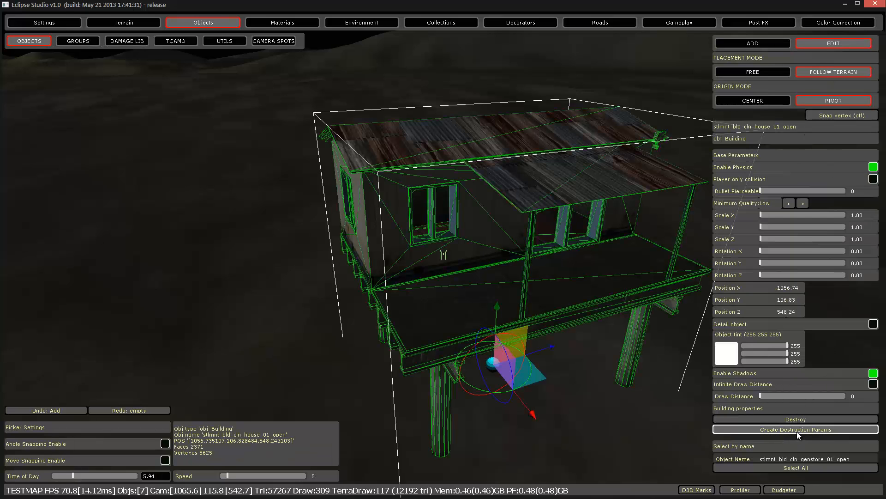
right_drag(443, 259, 231, 167)
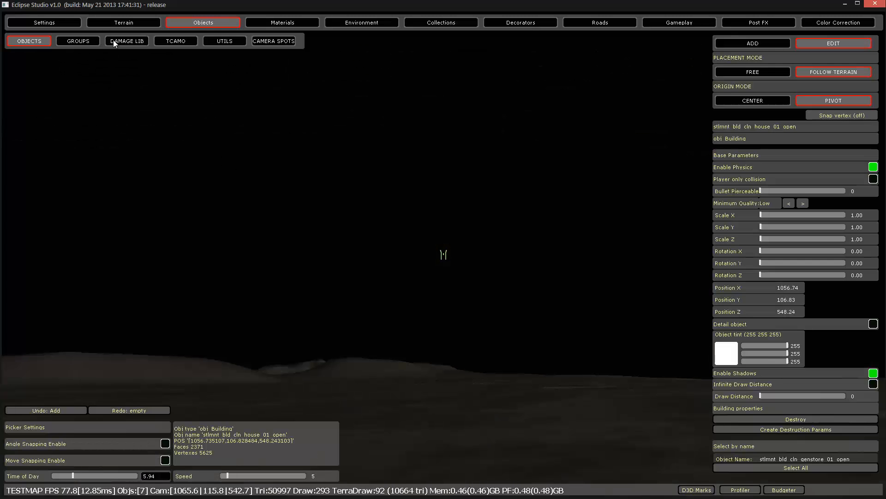
right_drag(240, 106, 516, 176)
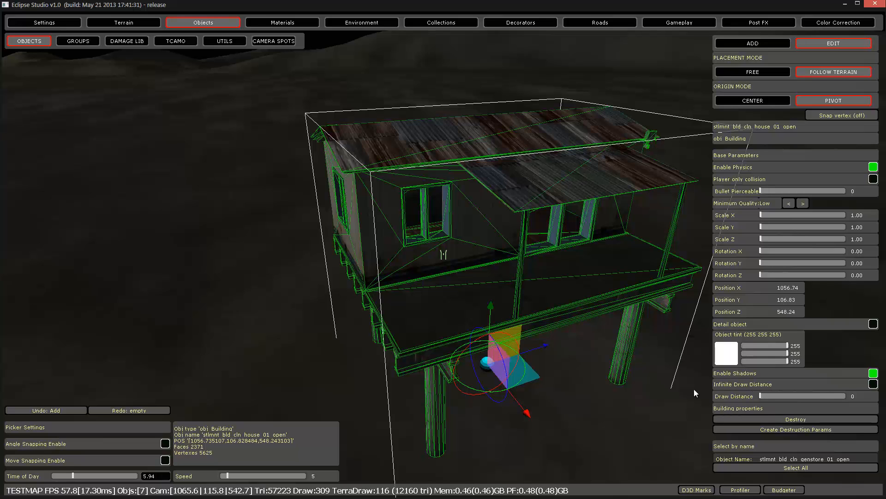
click(461, 294)
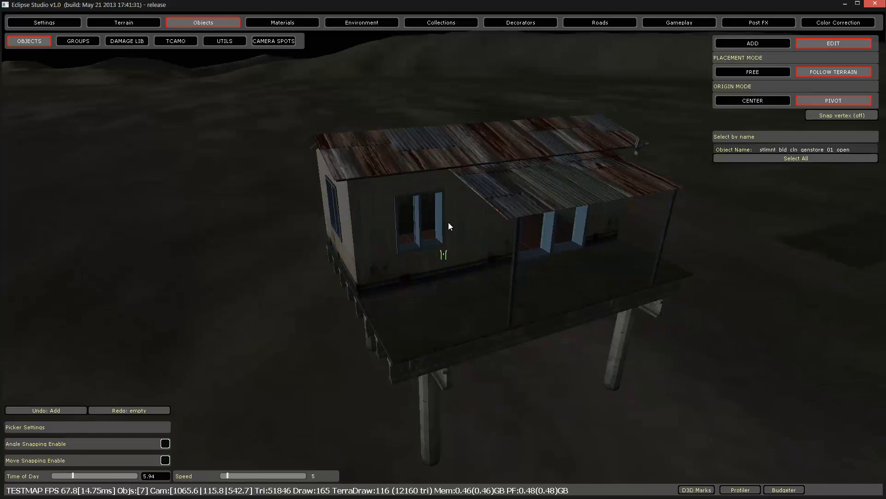
right_drag(467, 280, 467, 281)
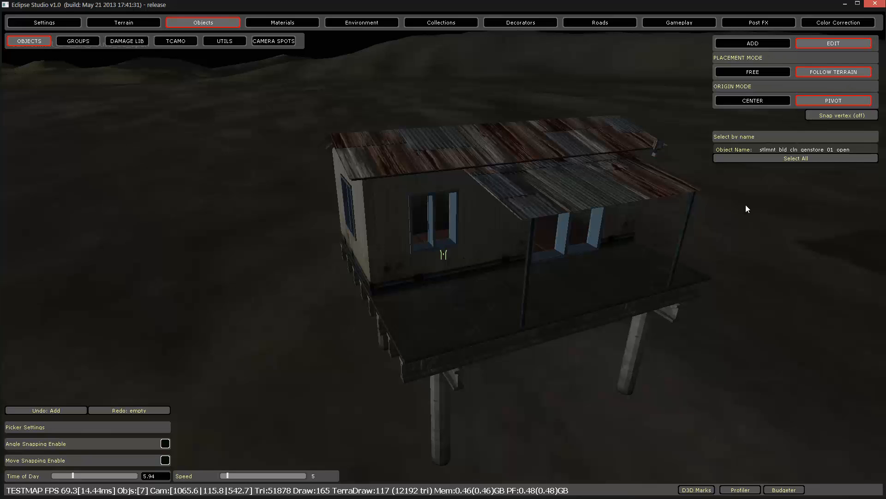
click(588, 185)
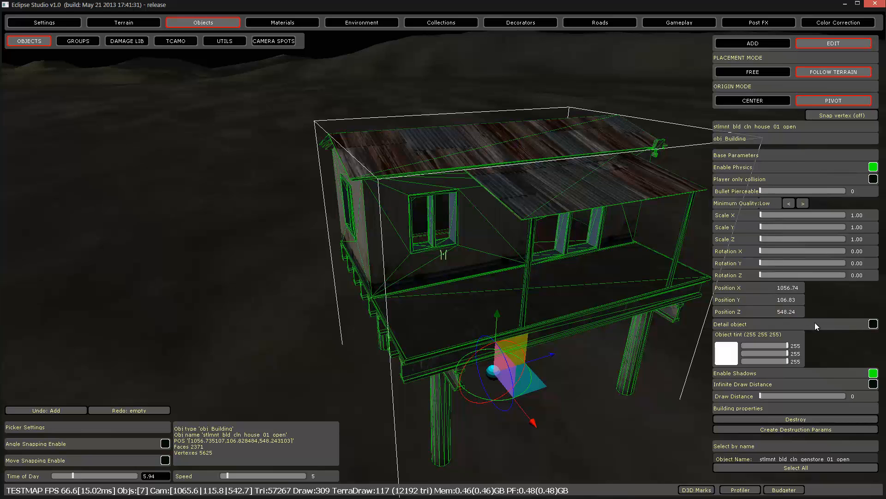
Try out the red, green and blue values of the house's object tint, checking the building deselected.
drag(744, 349, 792, 350)
key(Escape)
click(583, 216)
key(Escape)
click(569, 279)
click(786, 354)
click(782, 360)
Add a PlayerSpawnPoint from the GAMEPLAY category on open terrain near the house, at about X 1048.34, Y 106.83, Z 536.29.
click(752, 43)
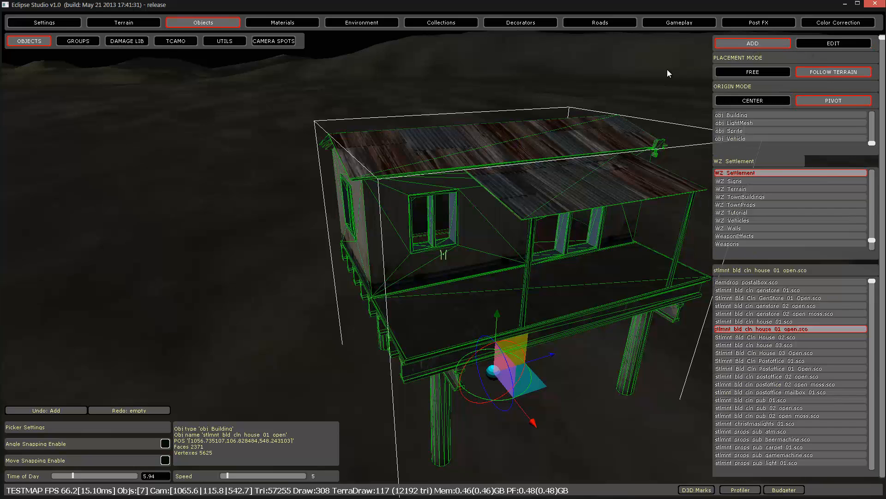
scroll(744, 192, up, 10)
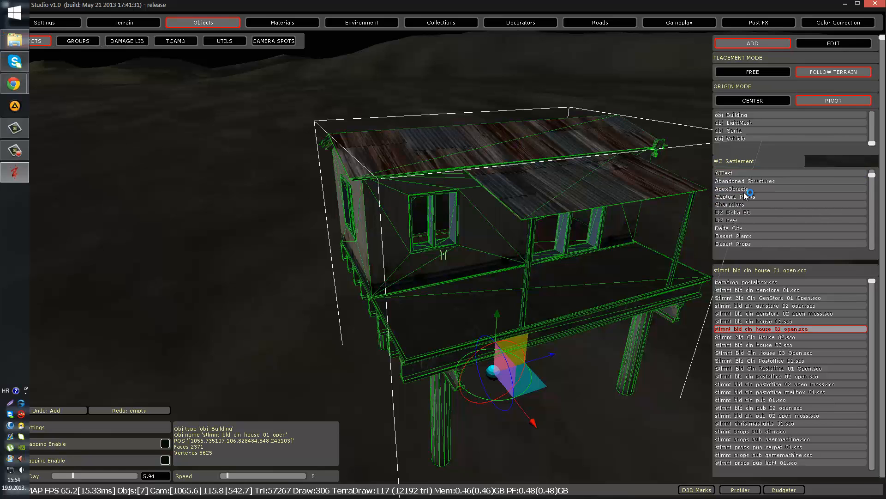
click(743, 174)
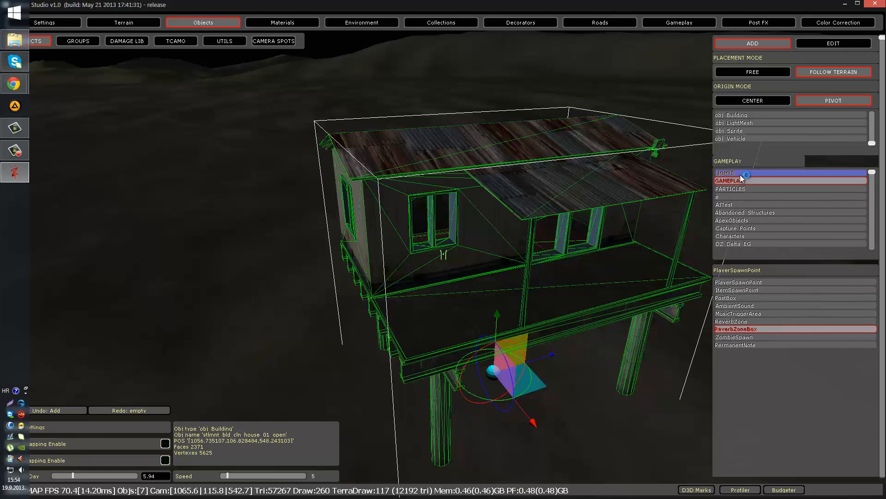
click(740, 180)
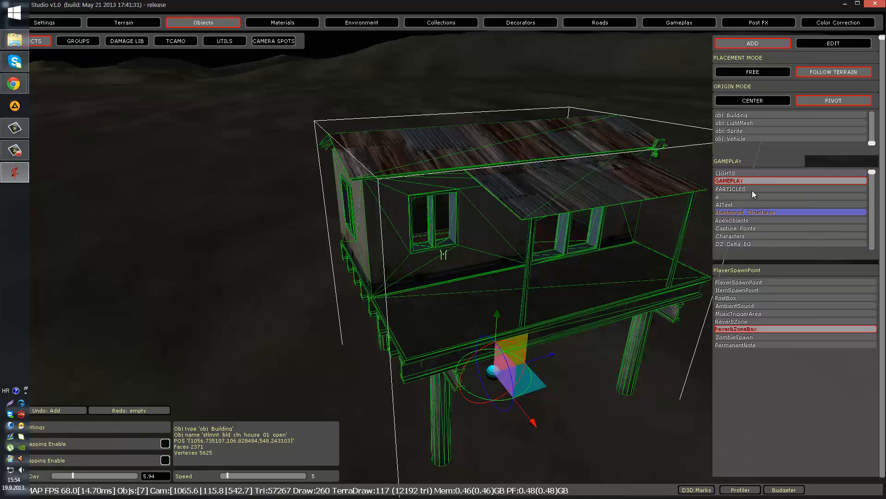
click(732, 186)
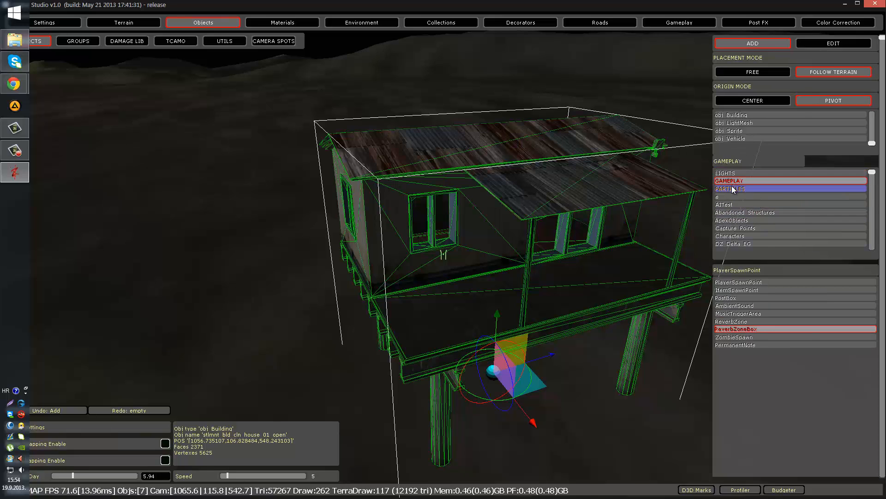
click(735, 181)
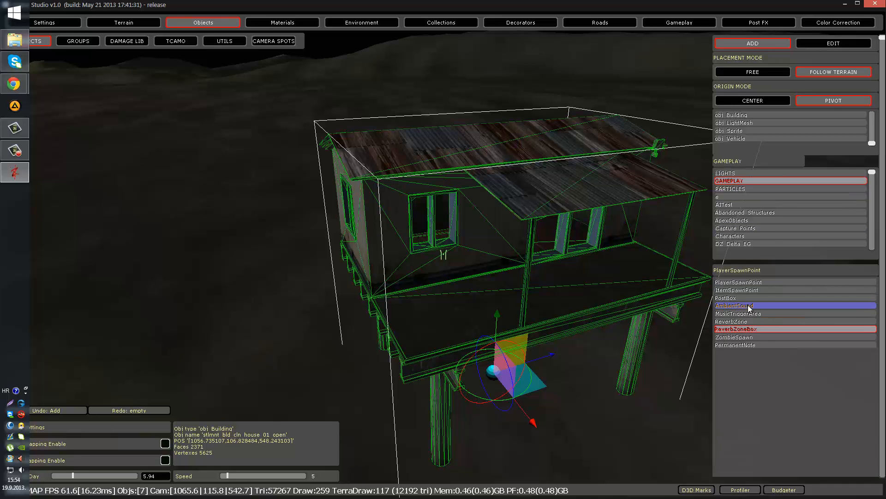
click(750, 282)
right_drag(481, 266, 478, 266)
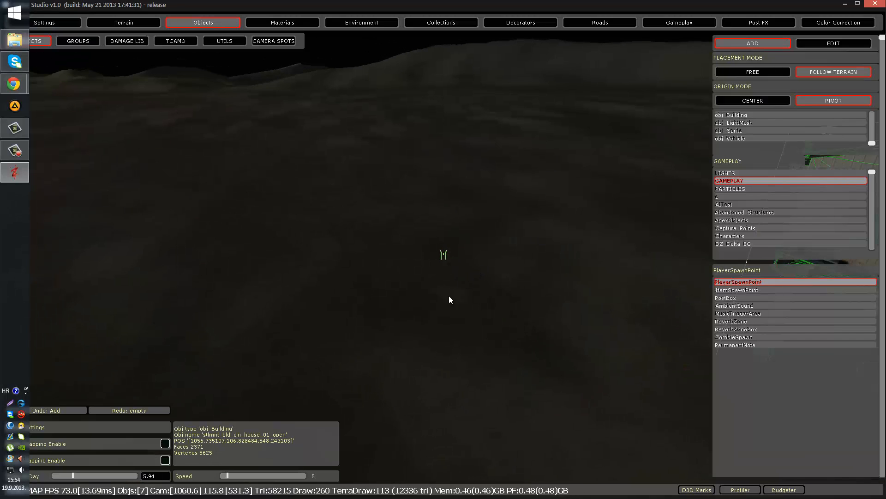
click(535, 306)
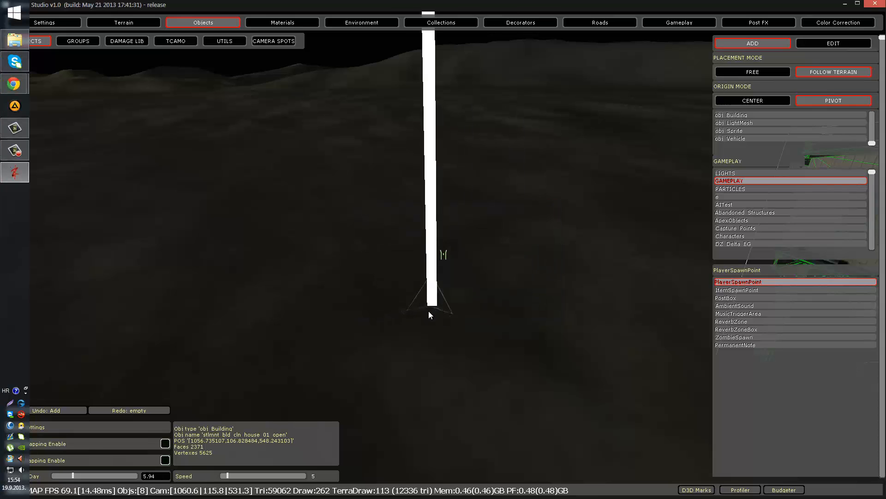
Select the player spawn point for editing and keep its control point type at NEUTRAL.
mouse_move(444, 326)
right_down()
mouse_move(444, 317)
mouse_move(447, 325)
right_up()
click(456, 284)
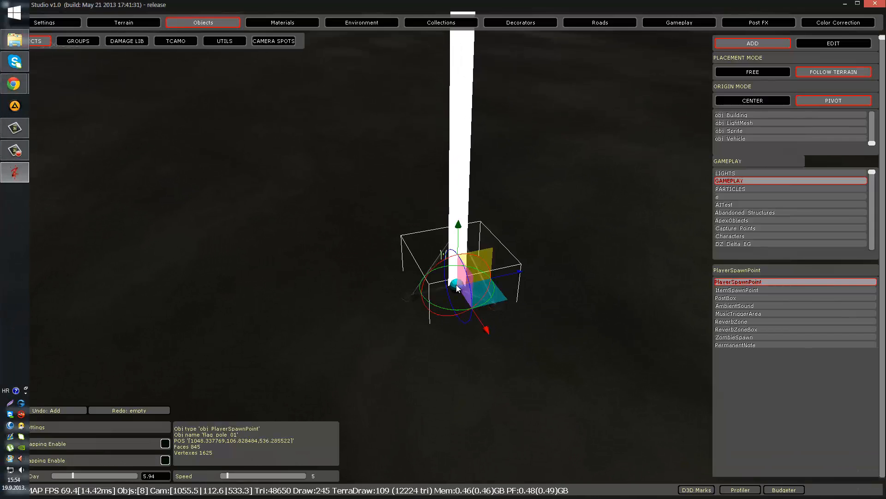
click(812, 44)
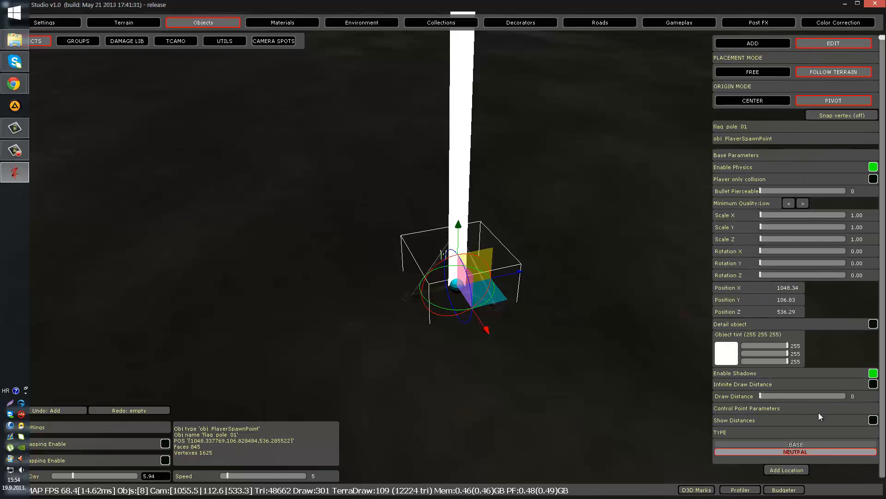
drag(883, 416, 884, 462)
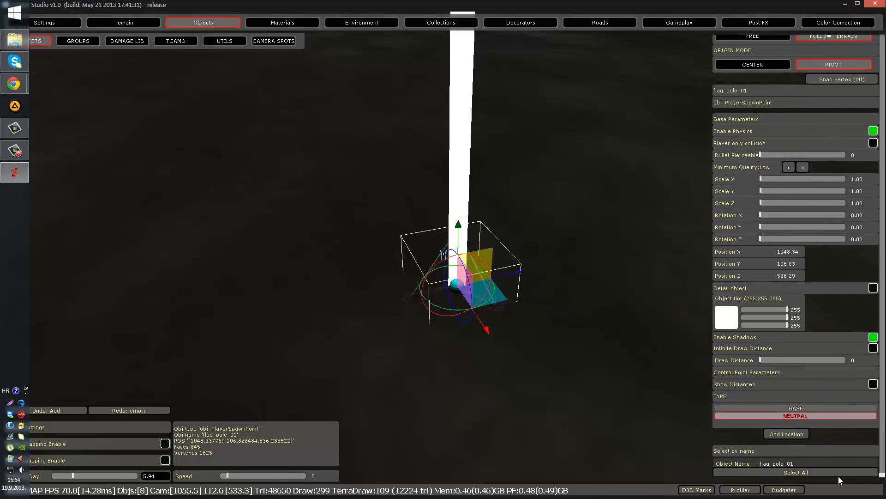
click(839, 476)
click(459, 287)
click(803, 407)
click(794, 415)
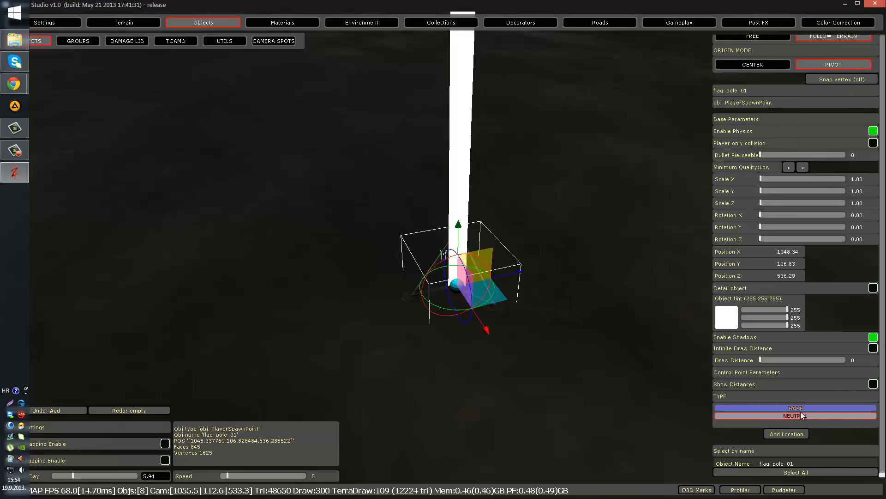
Add a spawn location to the player spawn point and reposition it on the terrain behind the pole.
click(791, 434)
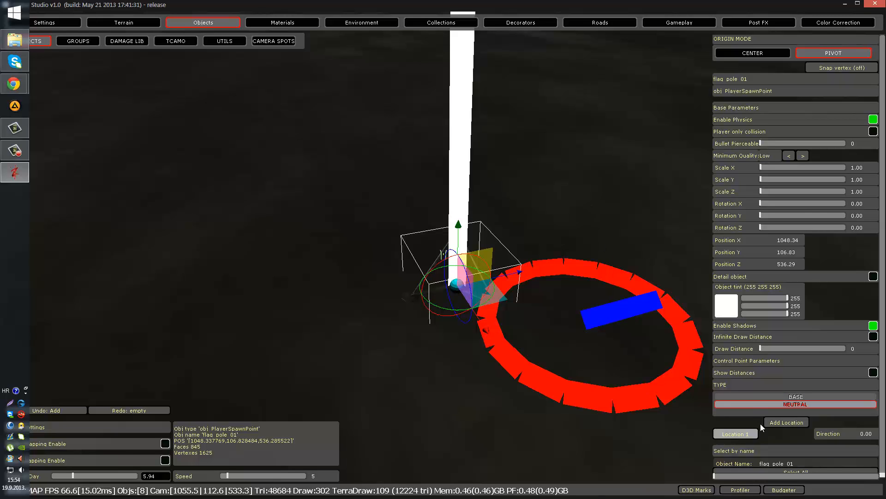
click(600, 309)
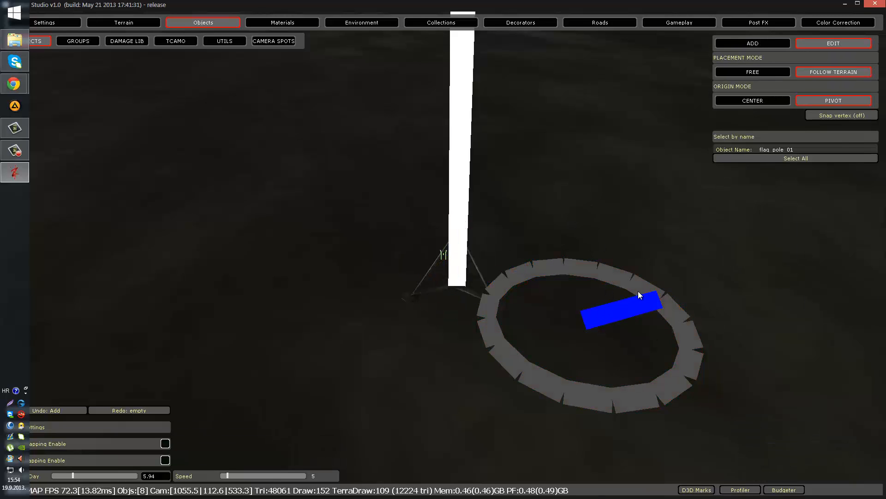
click(457, 279)
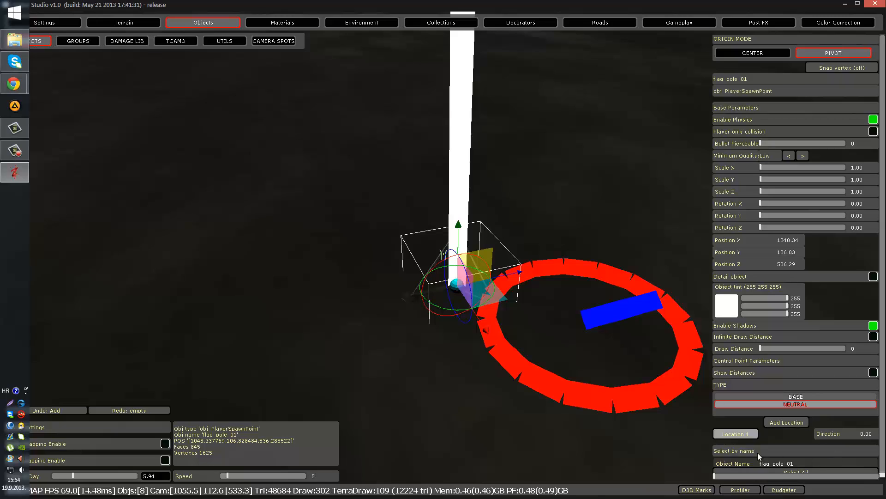
click(747, 436)
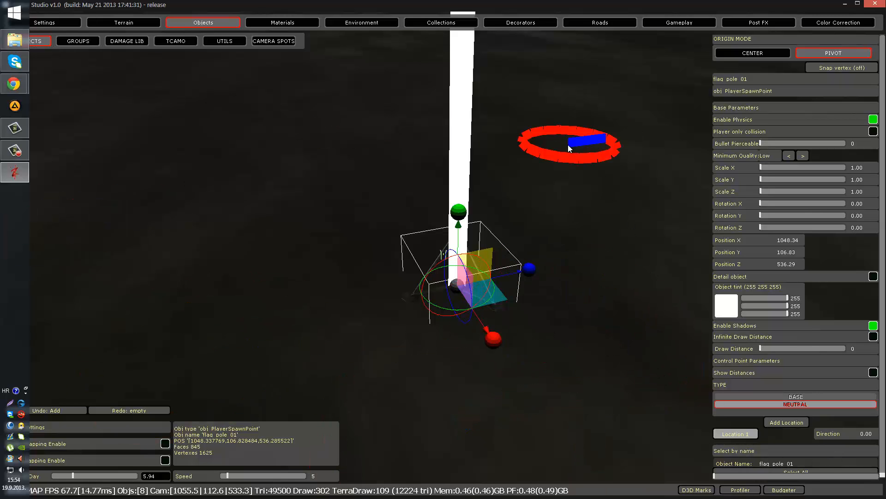
click(456, 110)
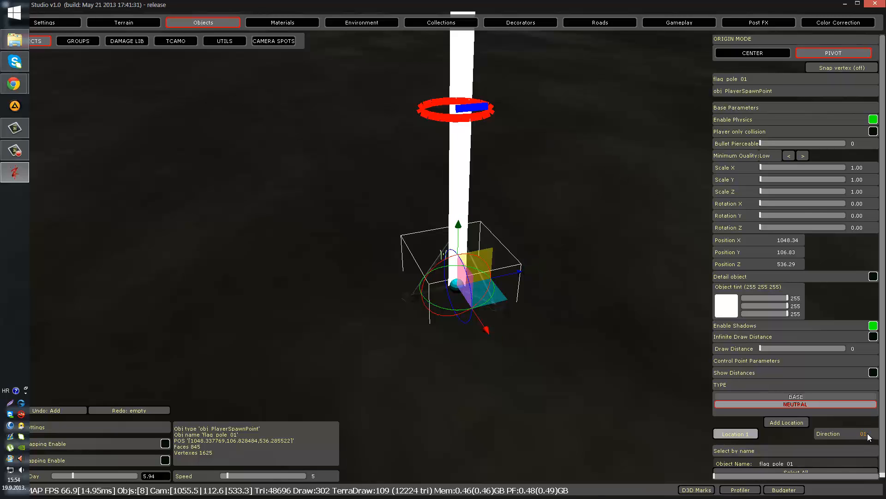
Set the direction of the spawn location to 90 and view its orientation from above.
drag(868, 433, 803, 420)
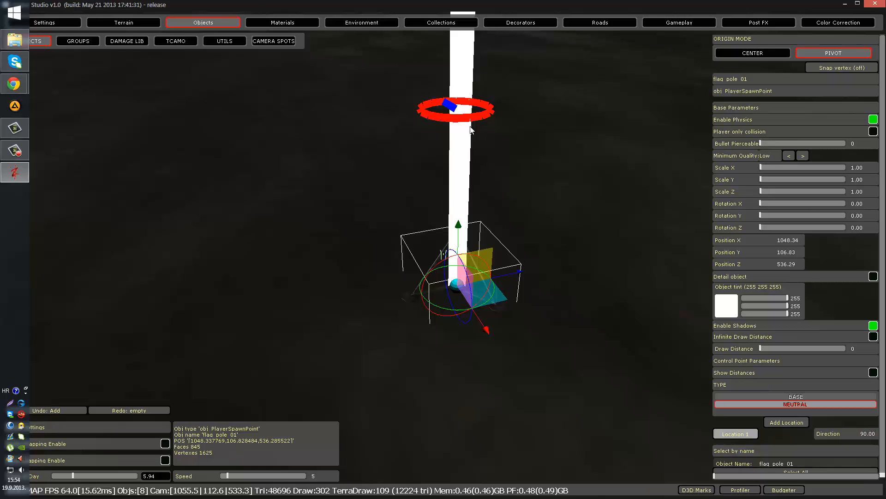
key(w)
right_drag(468, 129, 441, 148)
key(s)
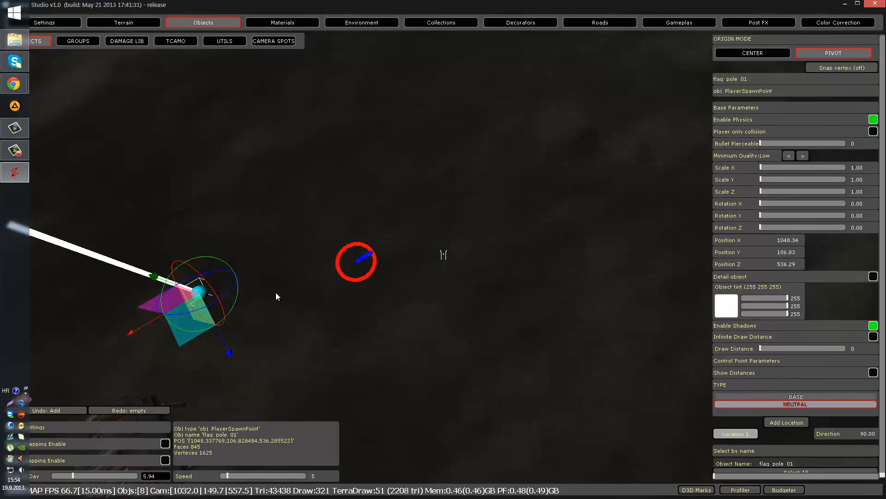
Delete the player spawn point together with its spawn location.
right_drag(276, 292, 301, 268)
drag(262, 215, 495, 389)
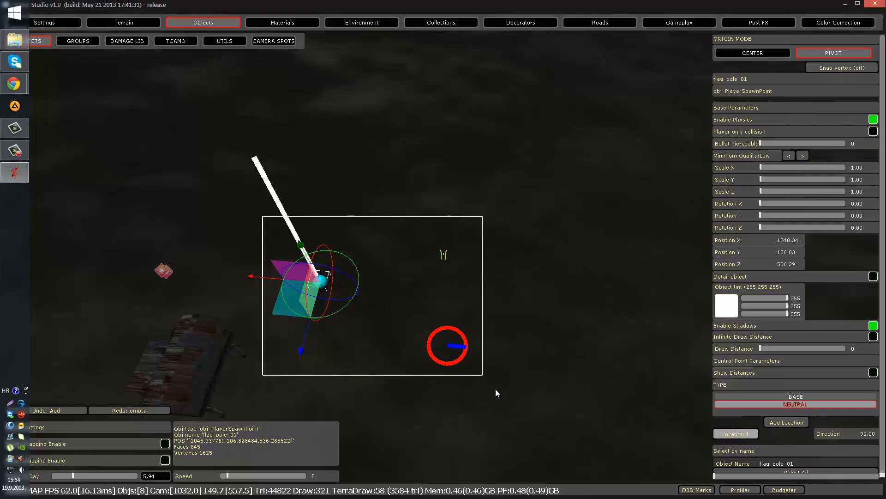
key(Delete)
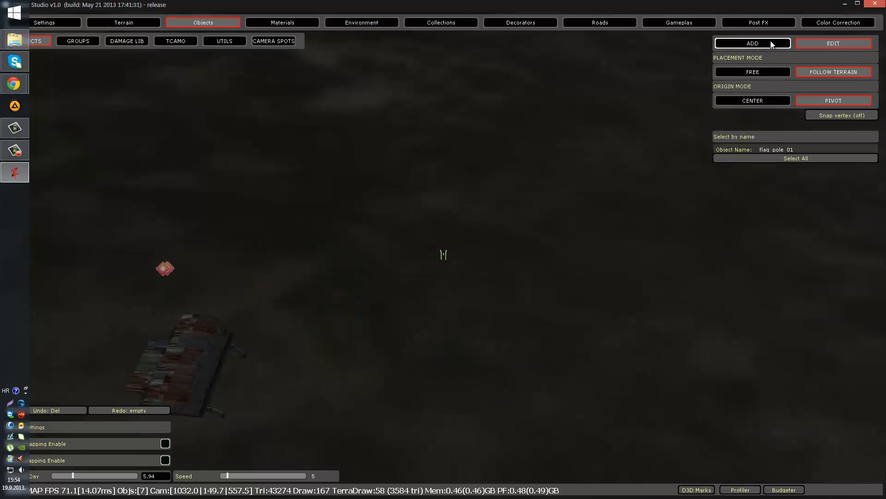
Add an ItemSpawnPoint from the GAMEPLAY category on the terrain at the house, at about X 1058.28, Y 106.83, Z 548.71.
click(772, 44)
click(749, 288)
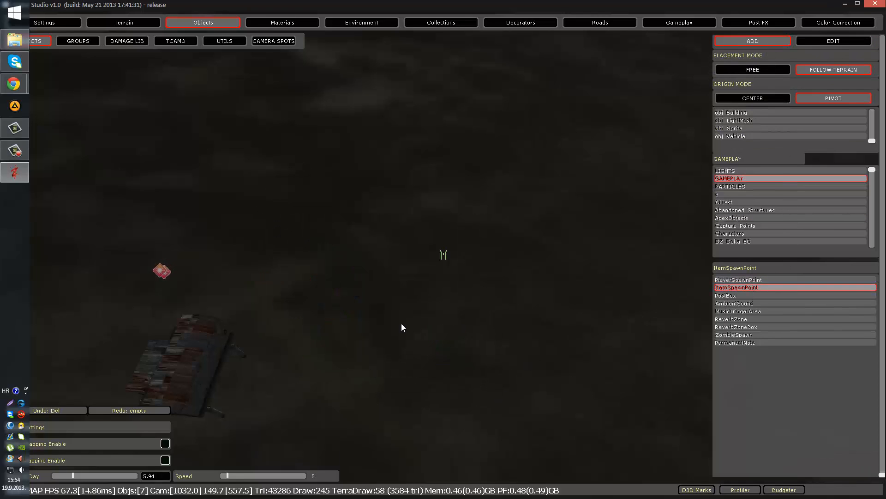
key(w)
right_drag(303, 296, 213, 276)
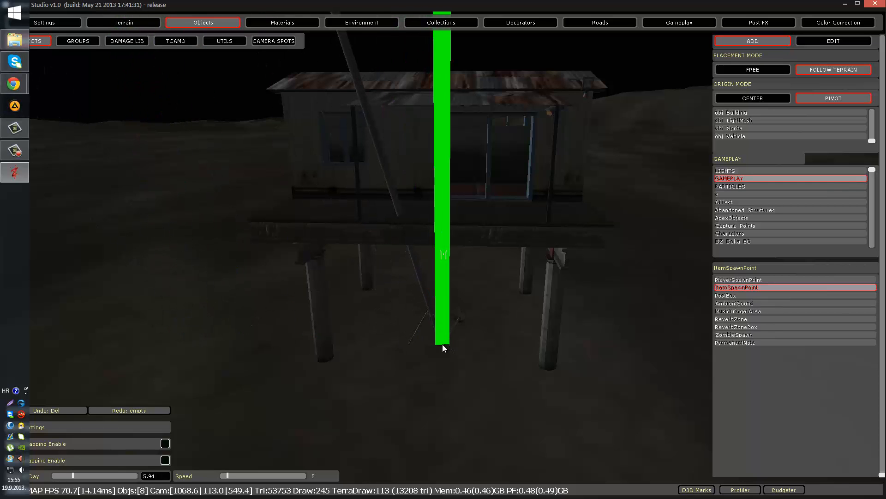
click(444, 348)
Select the item spawn point for editing and examine its Item Spawn Point Parameters.
key(w)
right_drag(461, 334, 461, 331)
click(836, 43)
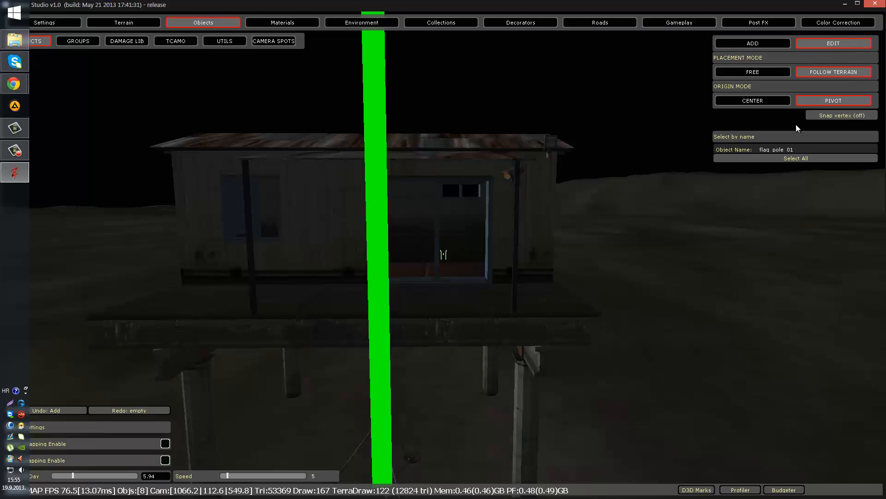
click(383, 464)
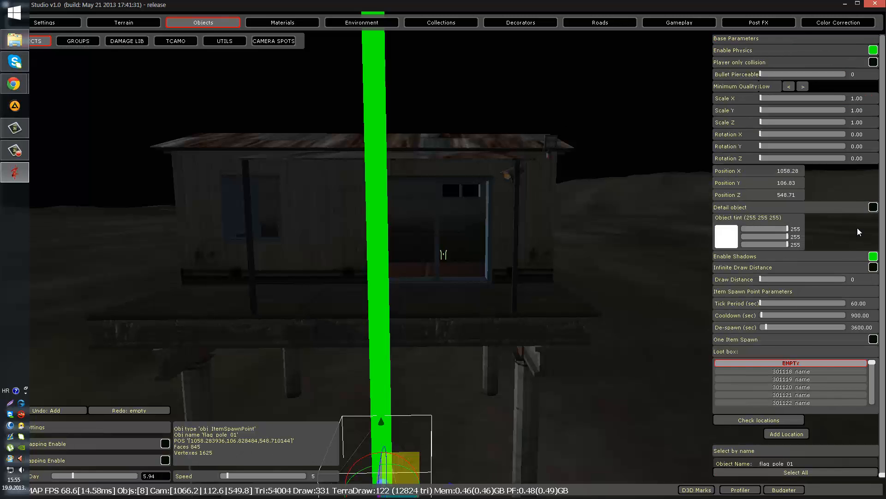
scroll(865, 336, up, 3)
scroll(865, 336, down, 2)
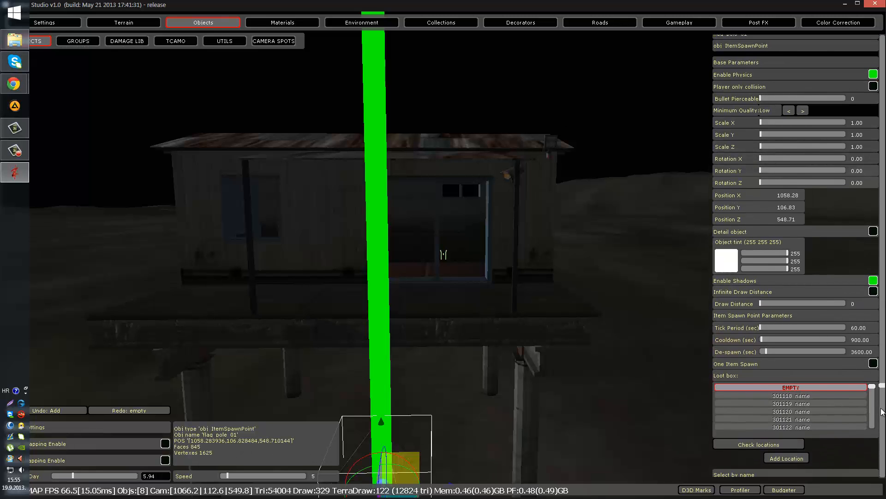
scroll(816, 342, down, 1)
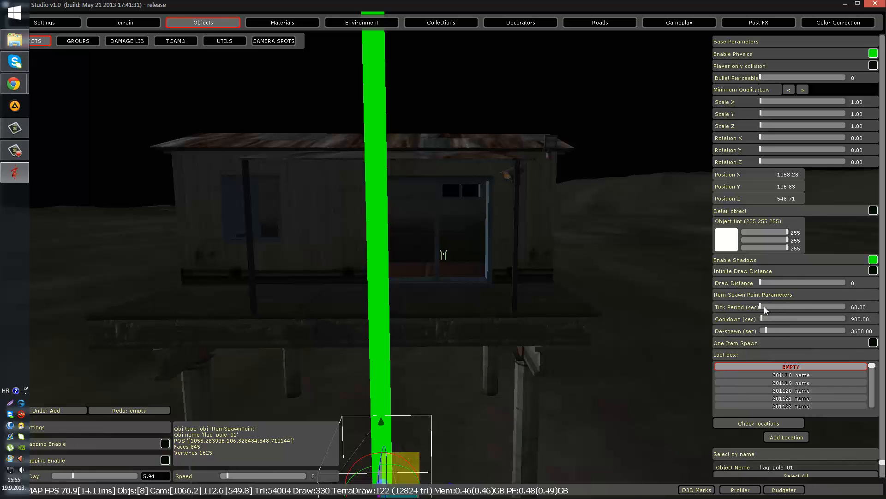
Set the item spawn point's Cooldown to 1.00 sec.
key(Tab)
key(Tab)
mouse_move(762, 319)
mouse_down()
mouse_move(753, 320)
mouse_move(802, 320)
mouse_move(758, 320)
mouse_up()
Try One Item Spawn on the item spawn point, check its ItemID field, and turn the option back off.
click(872, 343)
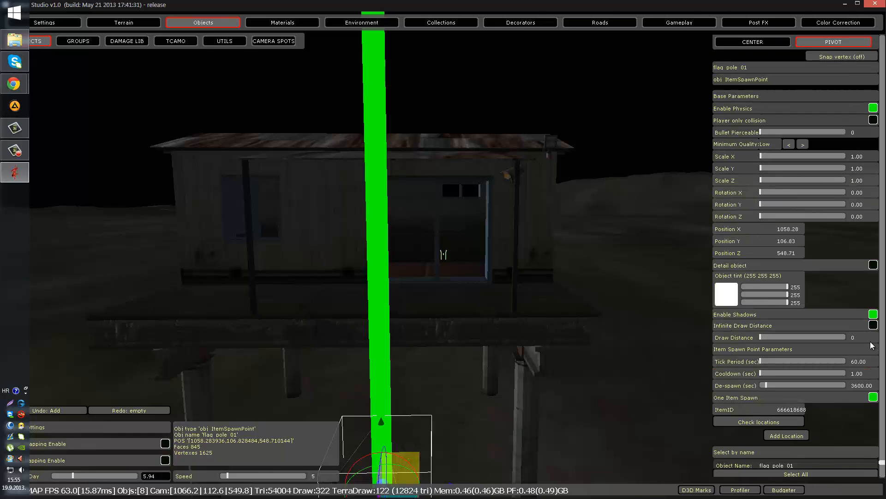
click(791, 409)
click(873, 397)
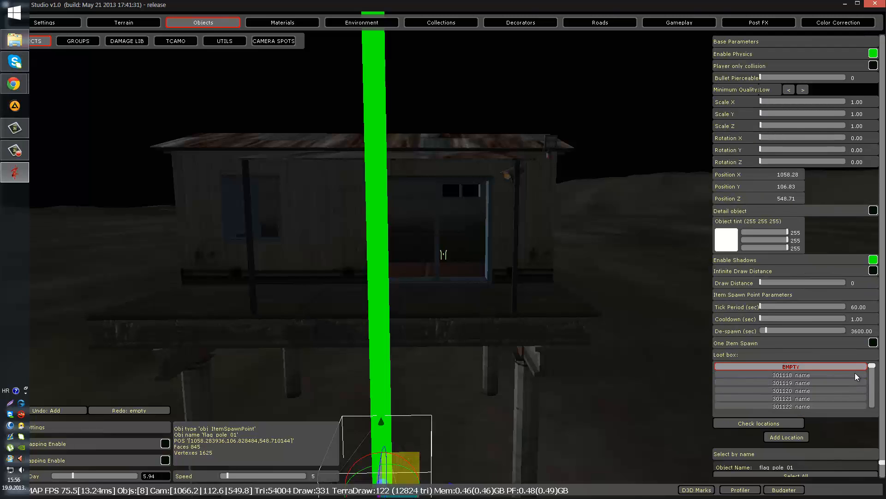
Browse the item spawn point's Loot box list and try several entries, including 301134, 301119 and 301121.
drag(871, 365, 872, 417)
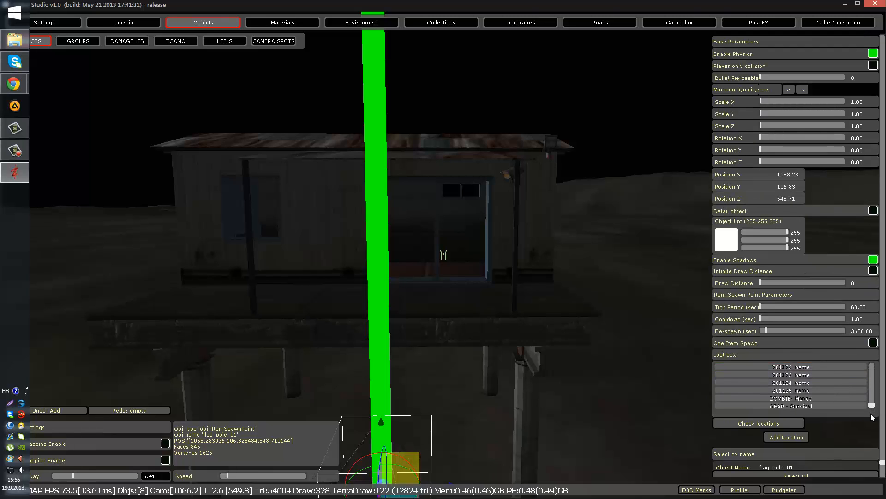
click(815, 405)
click(821, 382)
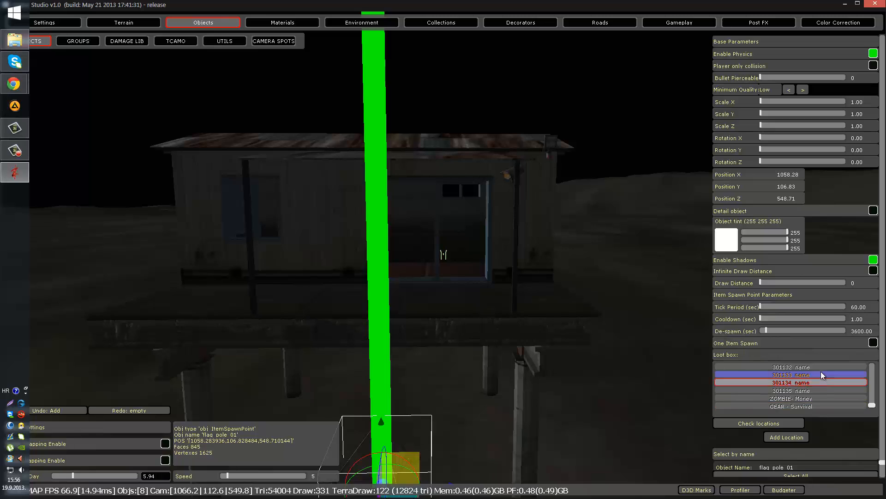
scroll(801, 376, up, 5)
click(810, 381)
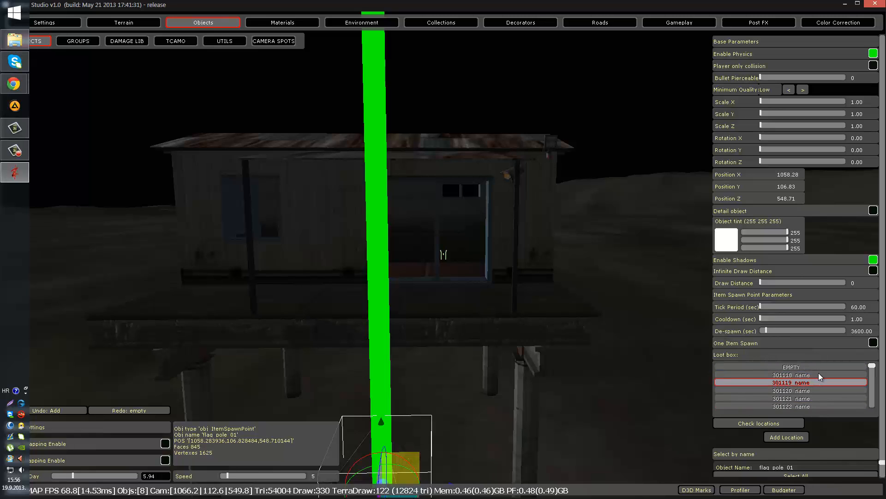
click(788, 397)
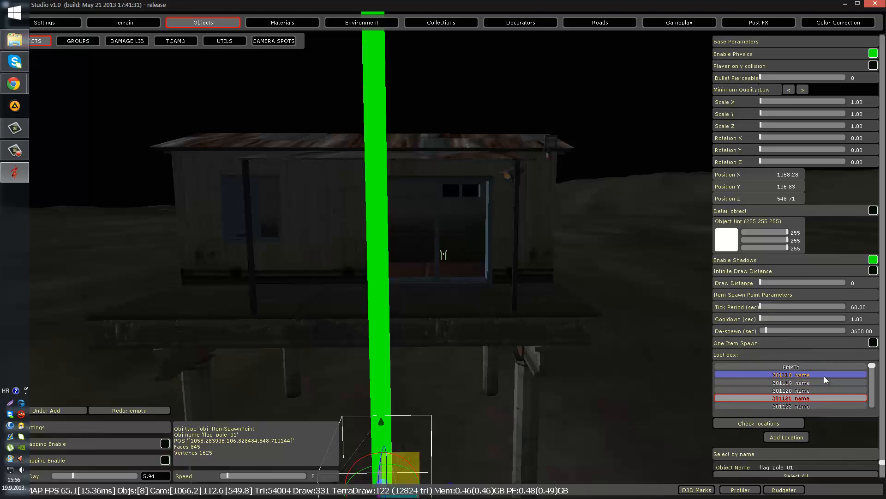
key(Tab)
key(Tab)
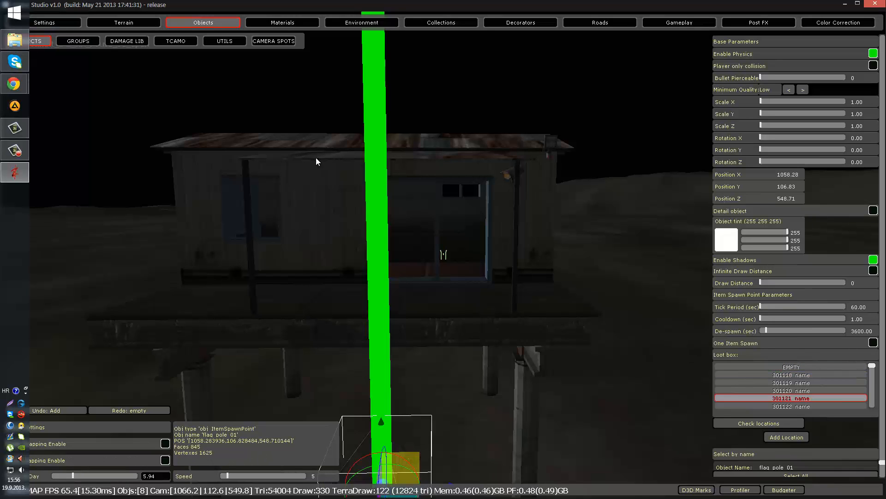
Set the item spawn point's De-spawn time to 17368.42 sec and choose 301119 as its loot box.
click(788, 330)
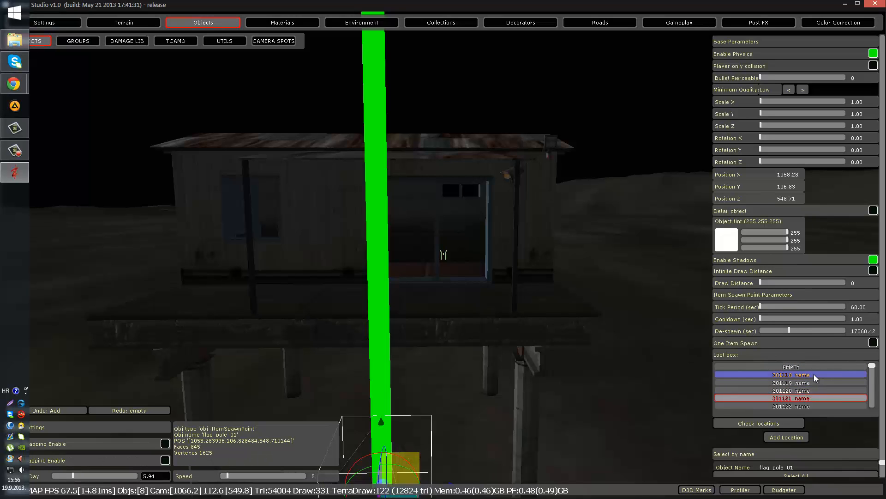
click(813, 374)
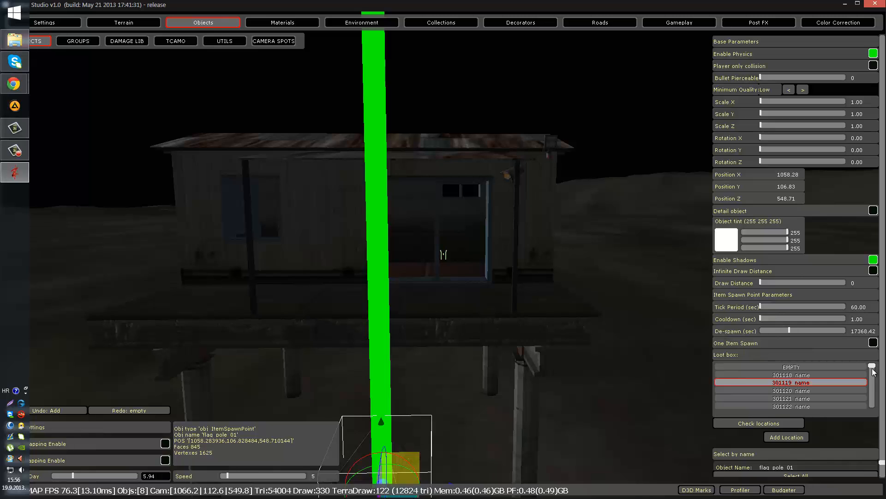
scroll(873, 386, down, 2)
drag(872, 378, 872, 365)
Add six spawn locations to the item spawn point.
click(791, 437)
click(797, 437)
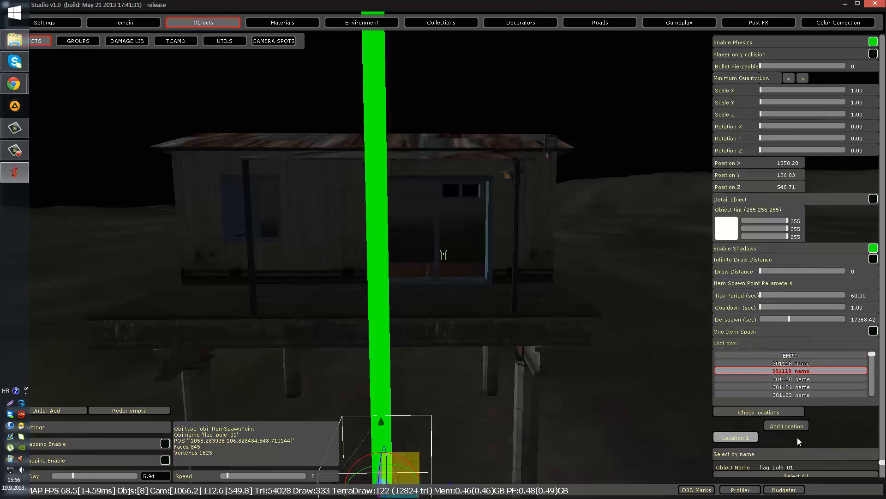
click(794, 425)
click(793, 416)
click(792, 403)
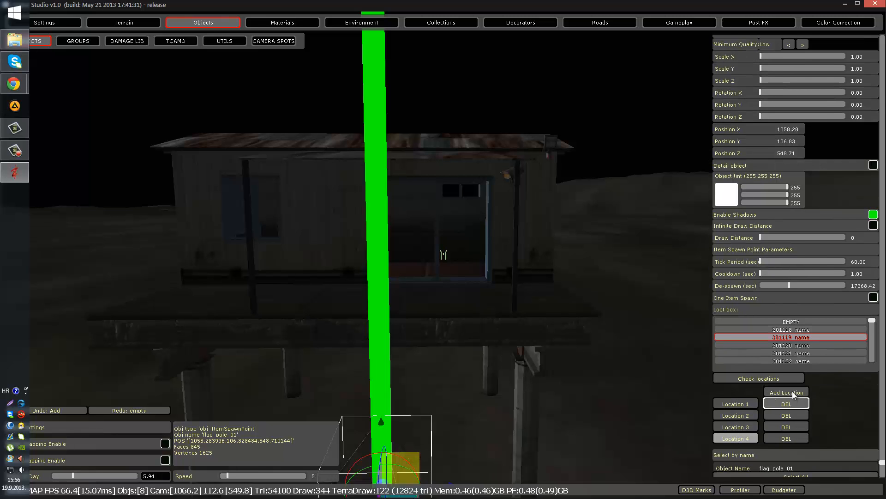
click(793, 391)
click(790, 383)
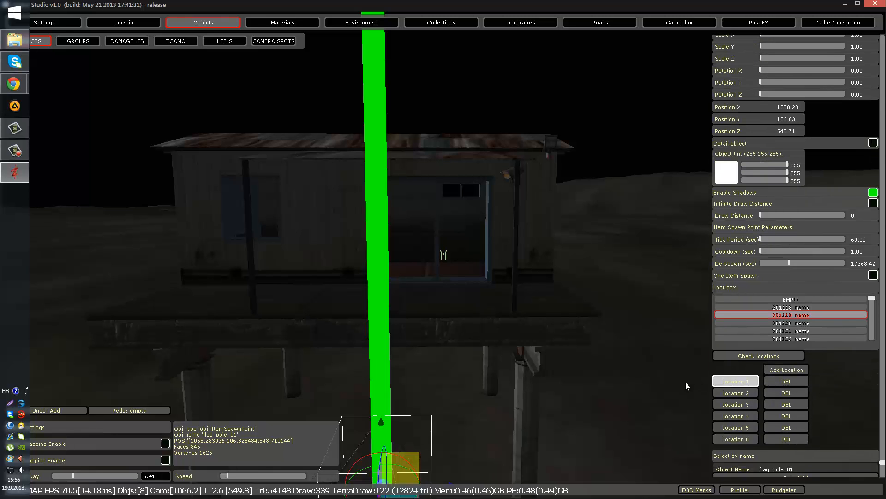
Place Location 1 and Location 2 at opposite sides of the floor inside the house.
mouse_move(614, 362)
right_down()
mouse_move(587, 356)
mouse_move(621, 366)
right_up()
key(w)
key(s)
click(337, 258)
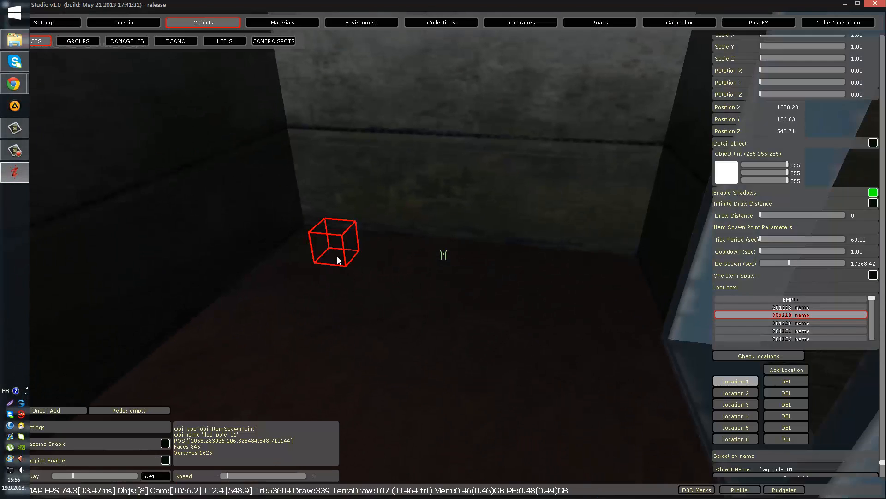
click(741, 392)
click(565, 290)
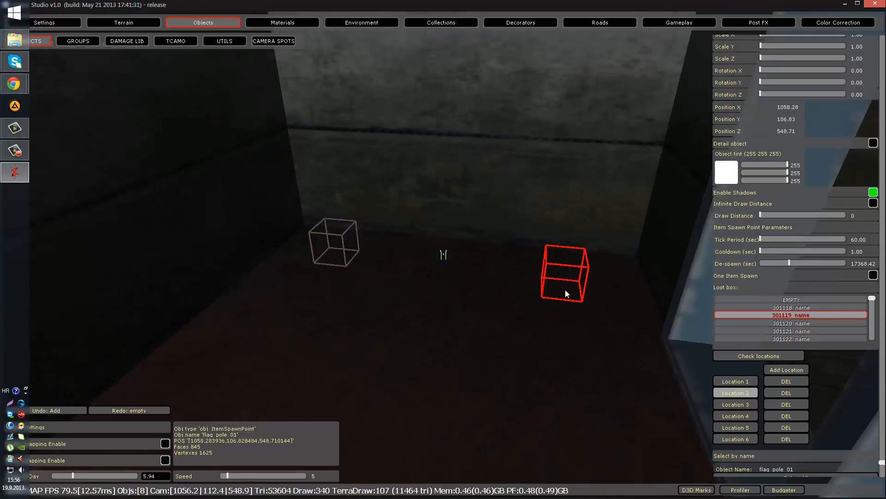
Place Locations 3, 4 and 5 at other spots inside the house.
right_drag(565, 290, 571, 307)
click(731, 403)
click(439, 381)
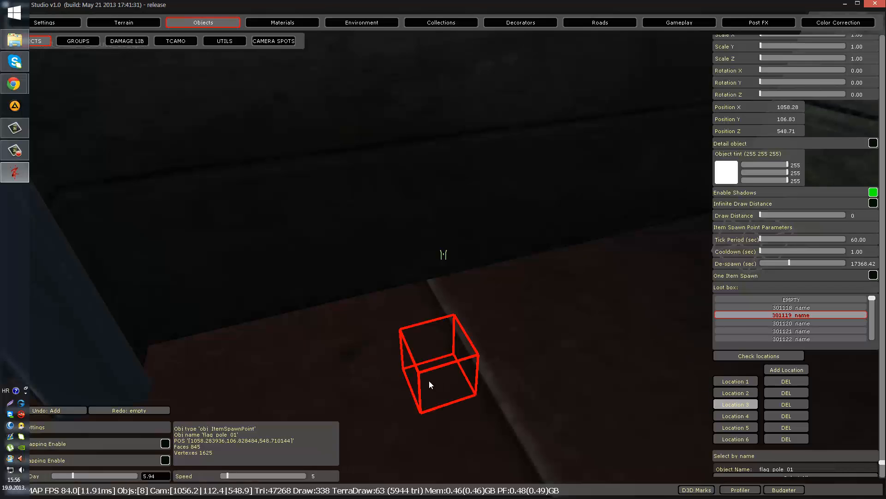
right_drag(428, 381, 390, 376)
click(735, 416)
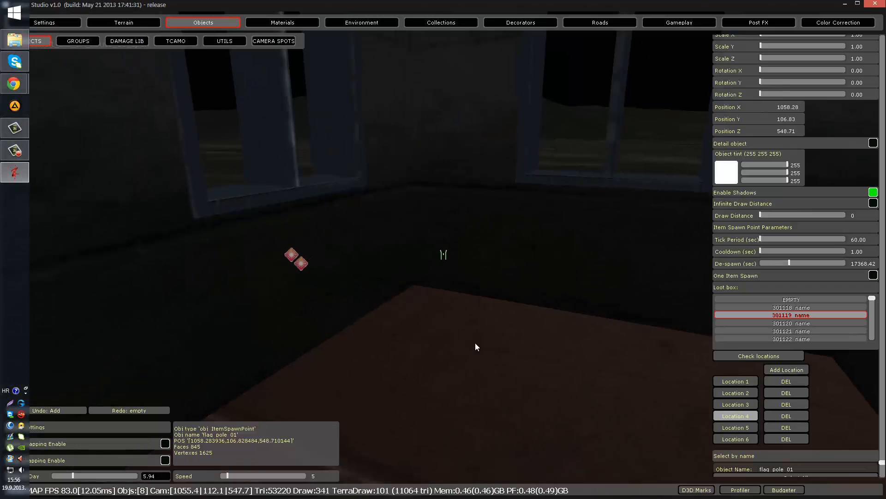
click(475, 343)
click(723, 428)
right_drag(686, 396, 647, 406)
click(361, 387)
Place Location 6 in the house, trying several floor spots and ending in the corner next to the inner doorway.
right_drag(361, 386, 310, 398)
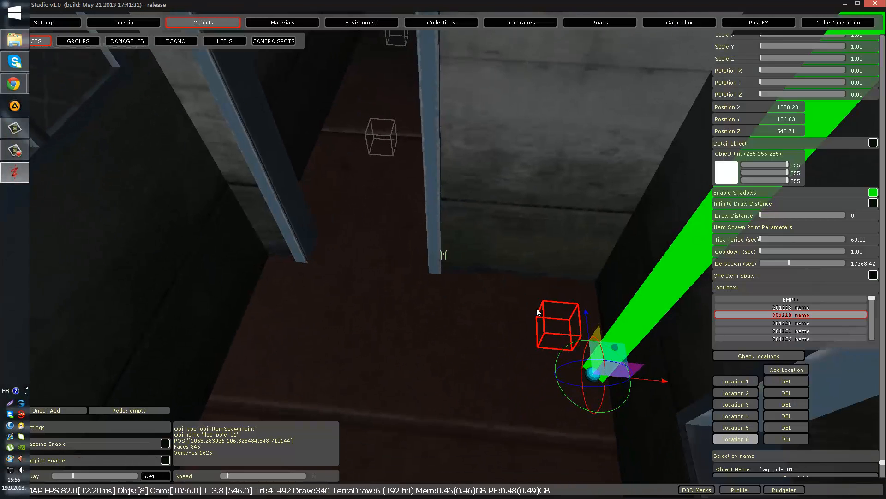
click(340, 296)
click(372, 325)
click(449, 376)
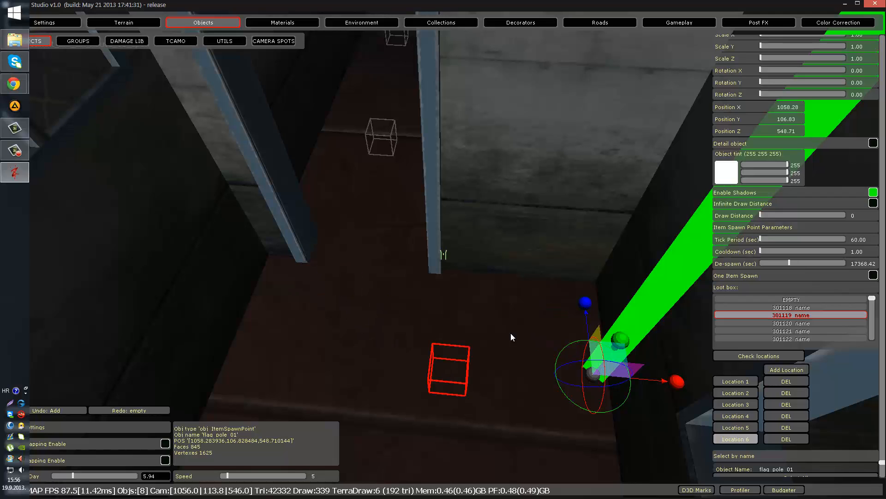
click(519, 328)
click(549, 303)
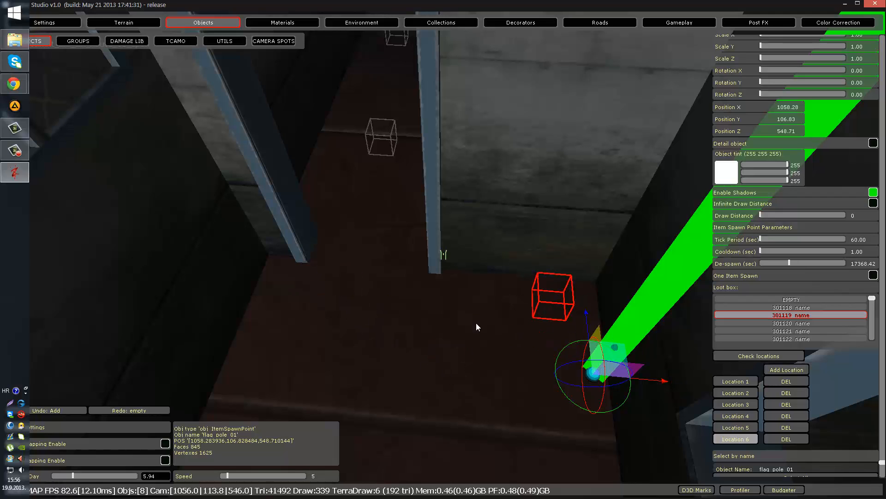
Add Locations 7, 8 and 9 to the item spawn point, placing 7 and 8 on the porch outside the house.
click(780, 370)
mouse_move(274, 341)
right_down()
mouse_move(331, 331)
mouse_move(273, 335)
right_up()
key(w)
key(s)
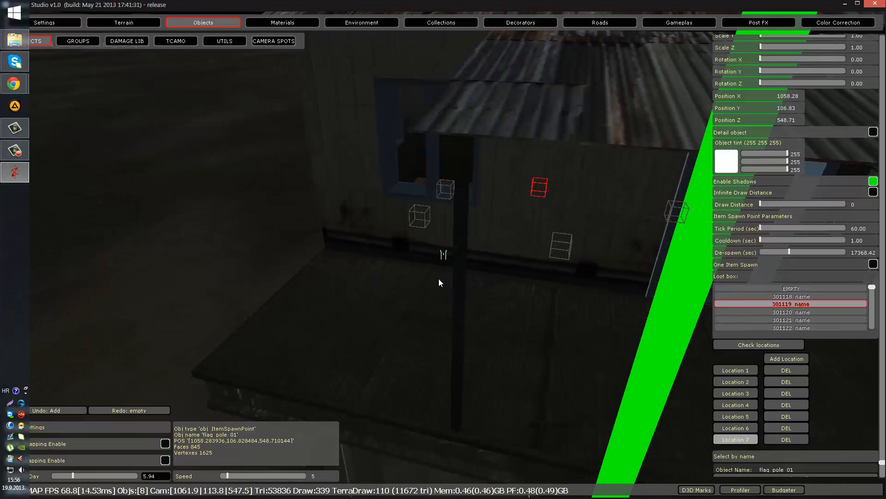
click(360, 272)
click(786, 359)
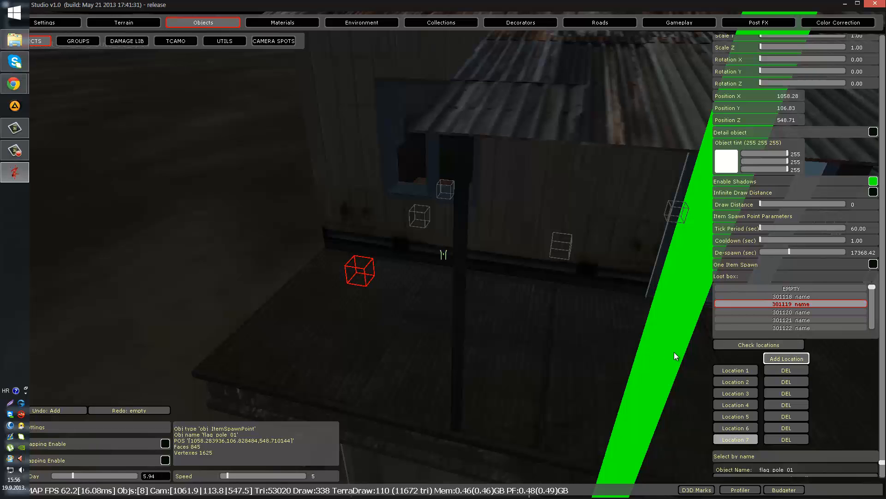
click(419, 288)
key(w)
right_drag(550, 289, 555, 288)
right_drag(458, 280, 437, 283)
key(s)
Reselect the item spawn point in front of the house and delete it.
click(425, 188)
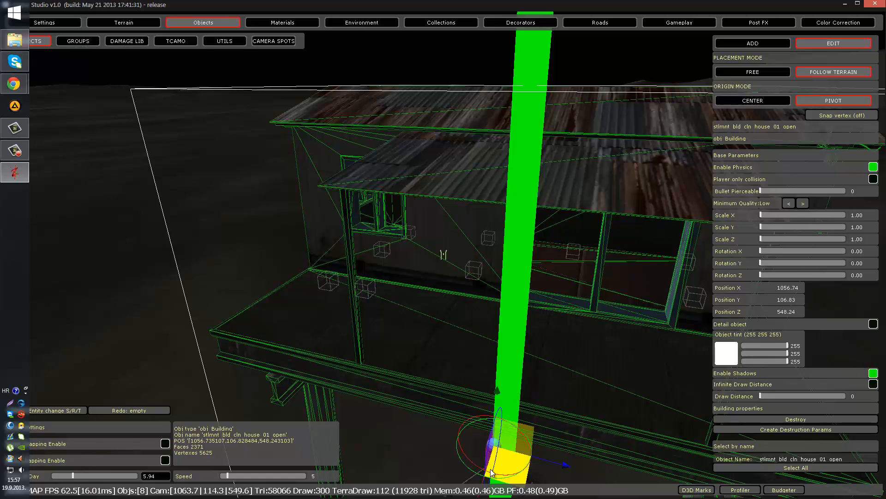
right_drag(491, 473, 489, 474)
click(481, 327)
click(473, 317)
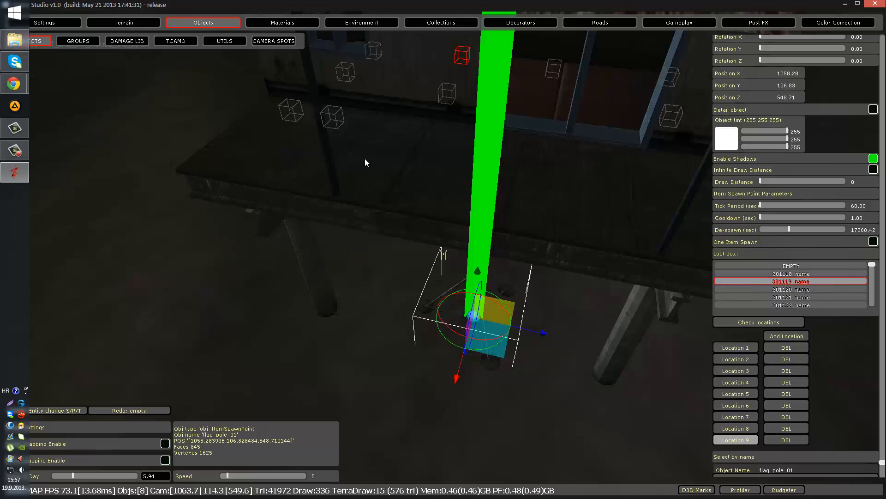
right_drag(365, 158, 380, 152)
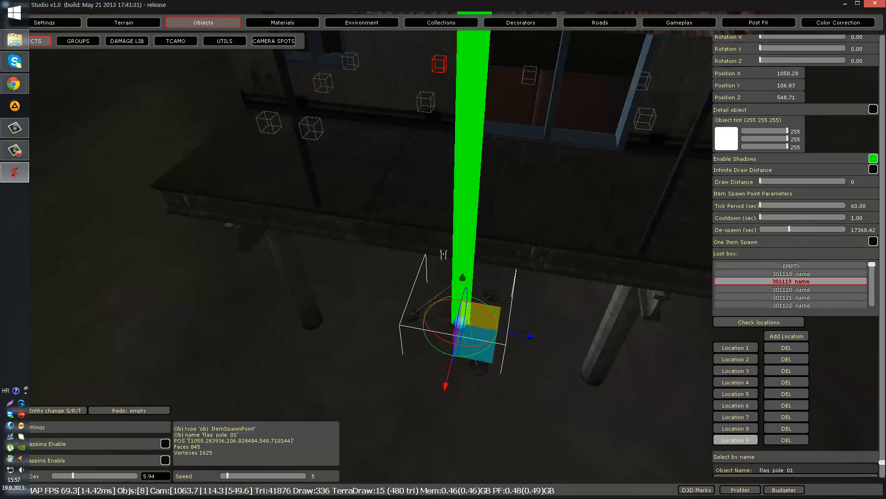
scroll(794, 259, up, 3)
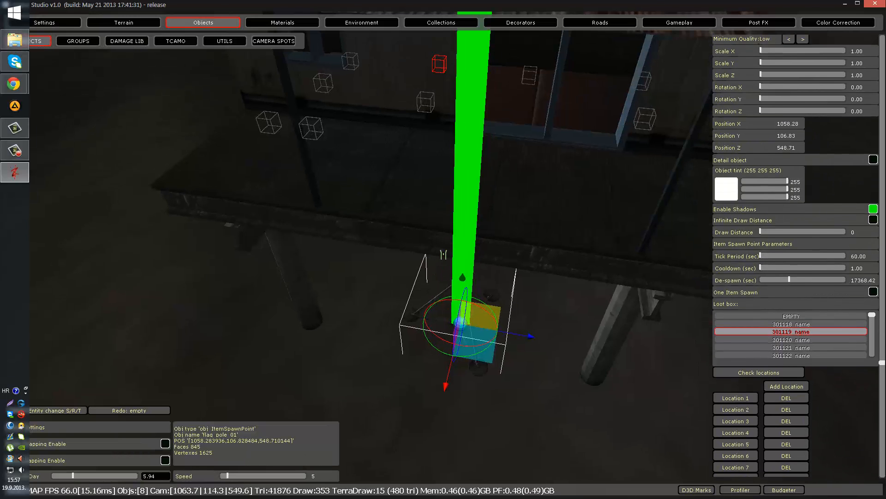
scroll(795, 255, up, 5)
key(Delete)
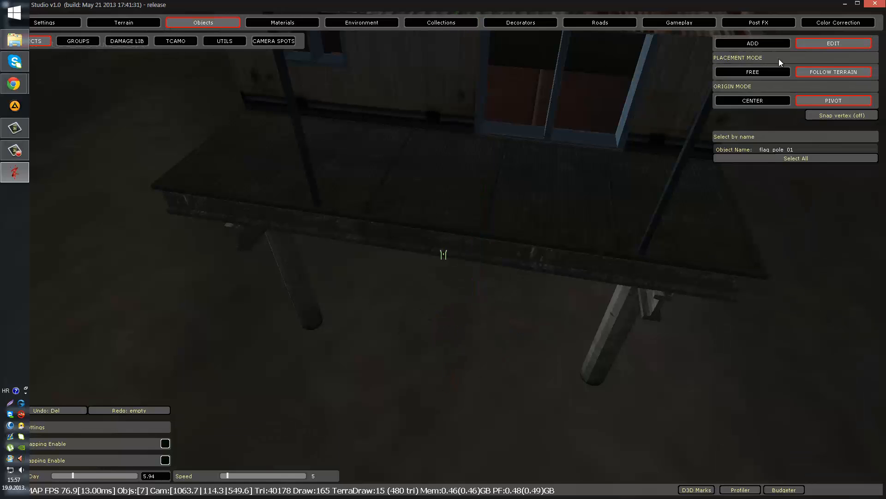
Add a PostBox from the GAMEPLAY category on the terrain at the house.
click(777, 45)
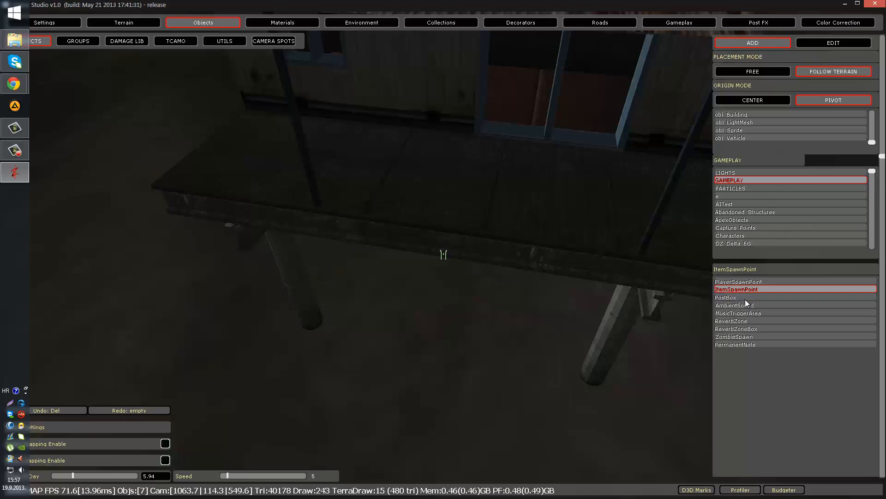
click(723, 298)
right_drag(642, 272, 642, 272)
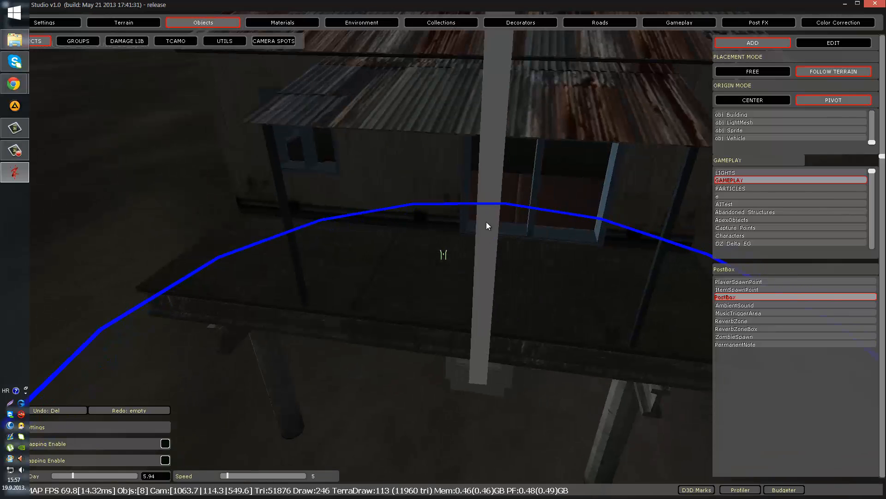
click(478, 209)
right_drag(499, 261, 500, 261)
key(s)
key(s)
key(s)
key(w)
Add an AmbientSound near the house and two MusicTriggerArea objects on the open terrain farther away.
click(736, 305)
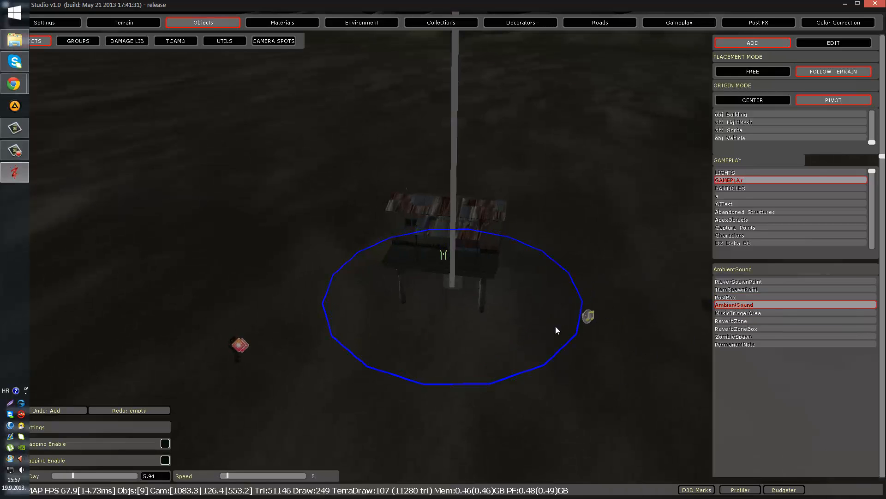
click(754, 313)
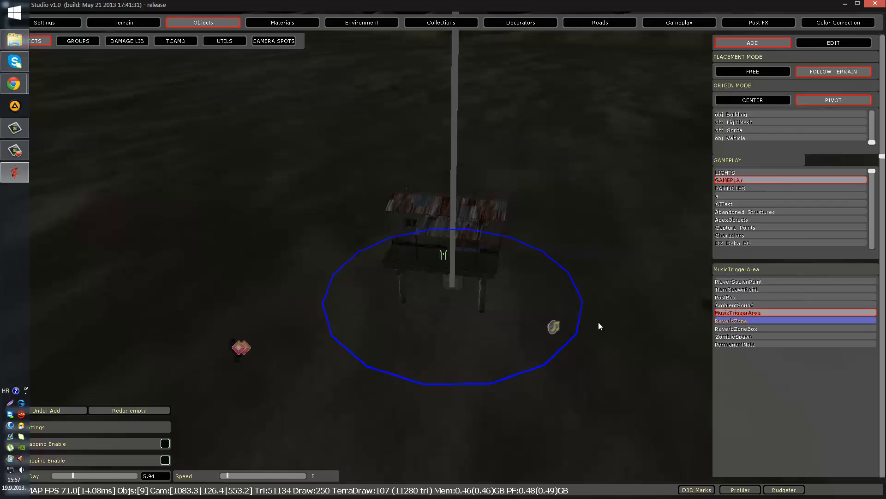
right_drag(497, 316, 494, 316)
key(s)
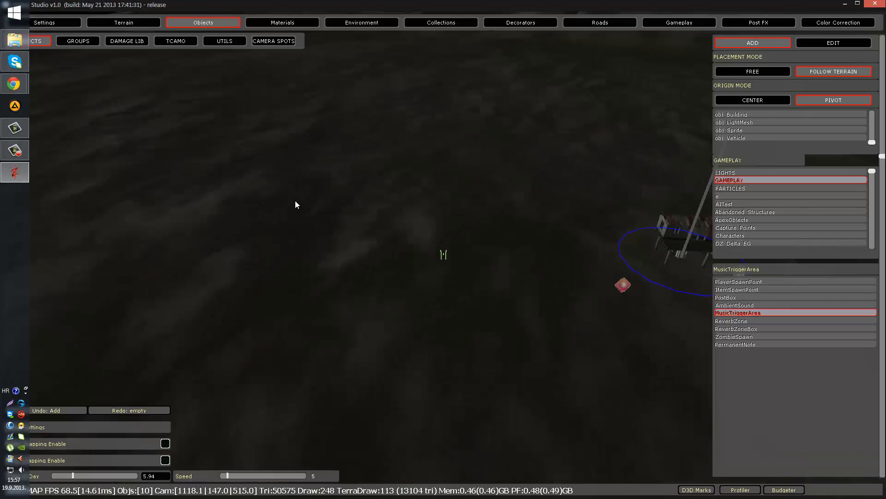
right_drag(435, 222, 435, 222)
key(w)
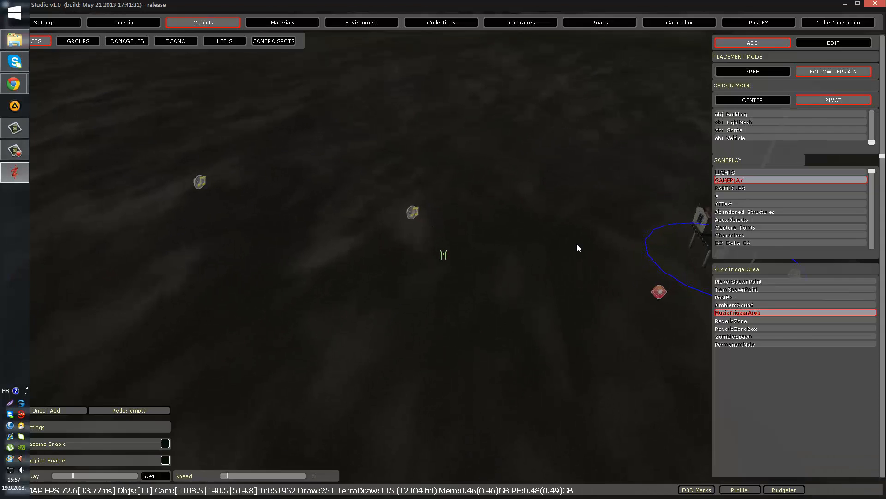
Try out the ReverbZone, ReverbZoneBox, ZombieSpawn and PermanentNote objects on the terrain near the house.
click(754, 322)
click(593, 307)
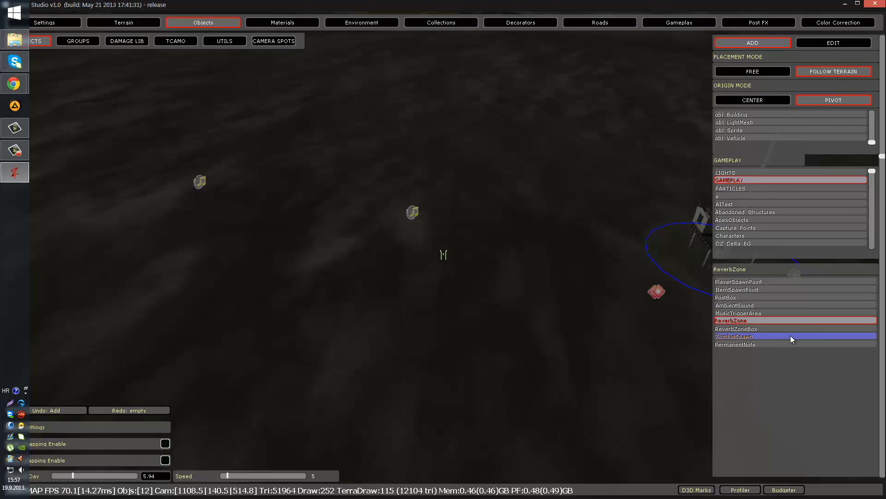
click(746, 329)
click(744, 344)
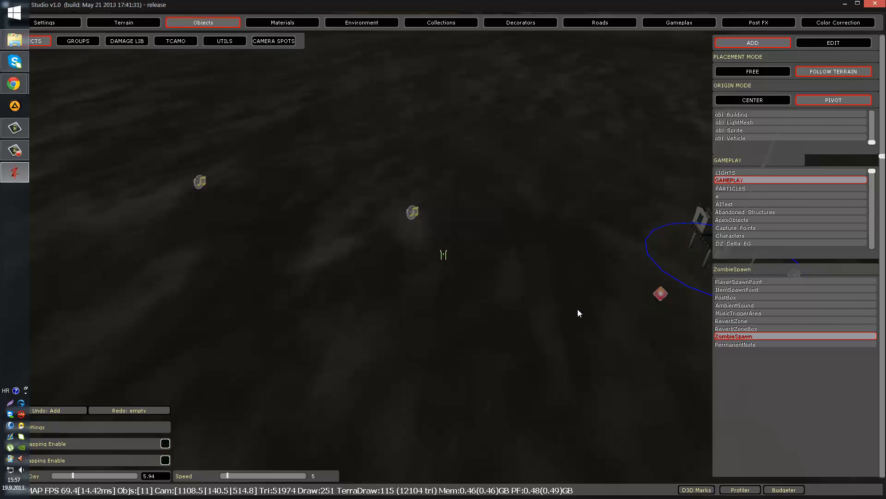
right_drag(577, 309, 638, 320)
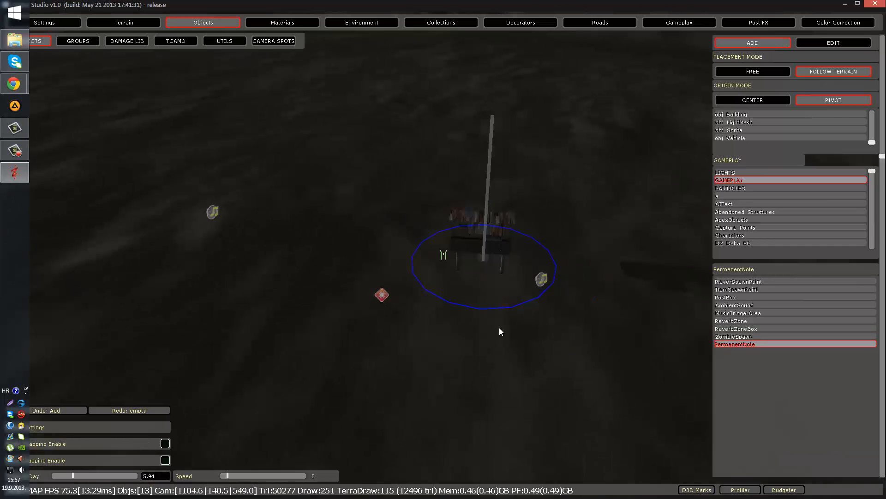
Add a ZombieSpawn from the GAMEPLAY category on the open terrain behind the house.
right_drag(499, 328, 506, 276)
key(w)
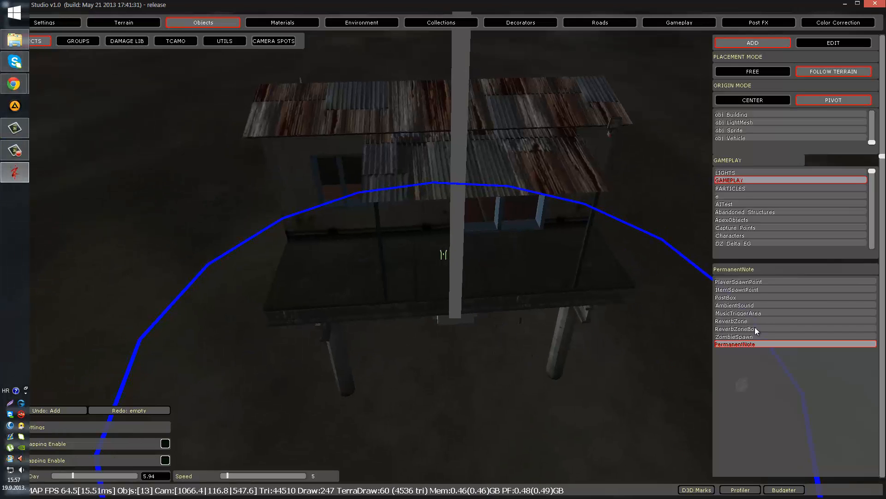
click(747, 336)
key(s)
right_drag(521, 324, 508, 324)
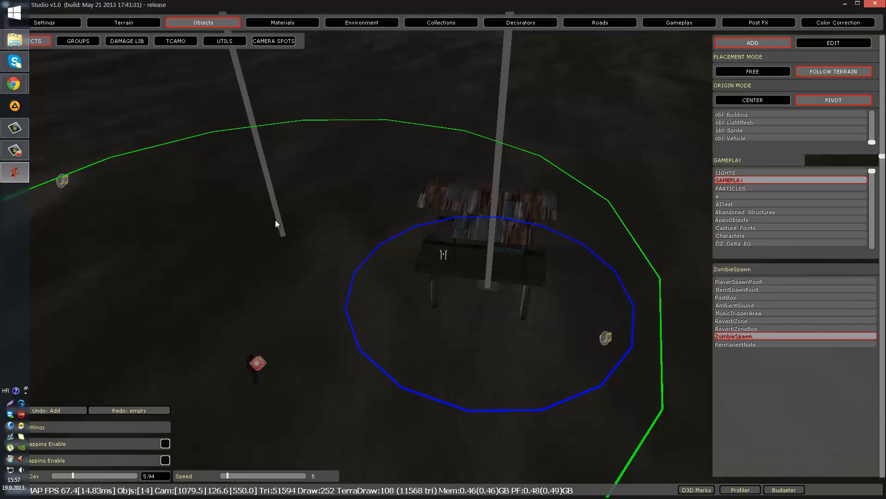
right_drag(393, 140, 418, 175)
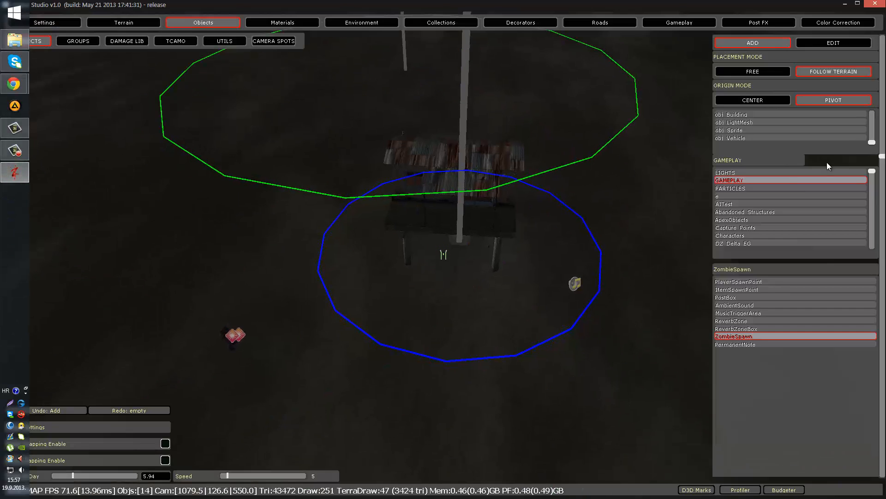
Switch to editing objects and select the AmbientSound near the house.
click(808, 44)
click(576, 284)
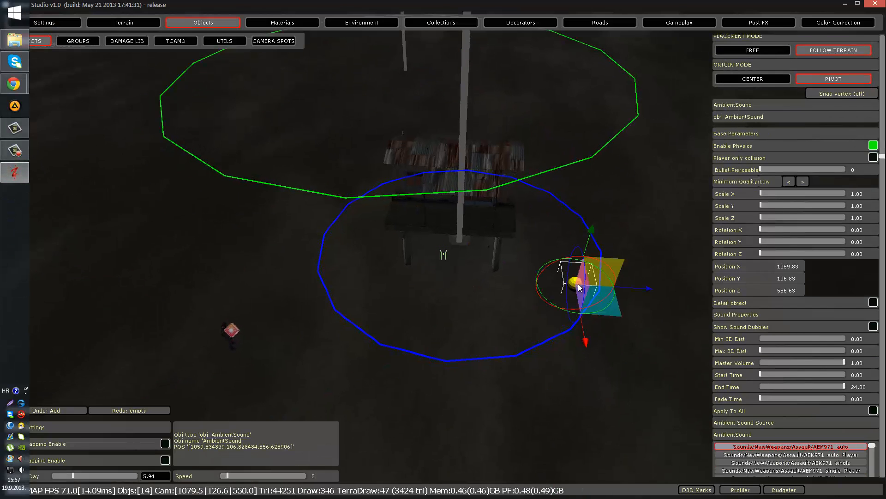
mouse_move(630, 319)
right_down()
mouse_move(642, 323)
mouse_move(628, 317)
right_up()
key(w)
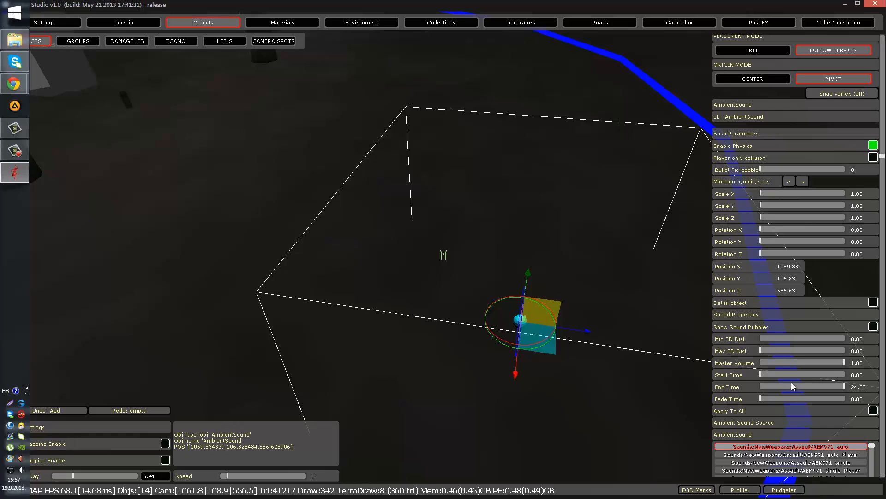
Try out the AmbientSound's start time and maximum 3D distance, and set the time of day to 5.68.
click(770, 374)
drag(772, 374, 726, 375)
mouse_move(71, 475)
mouse_down()
mouse_move(54, 475)
mouse_move(71, 475)
mouse_up()
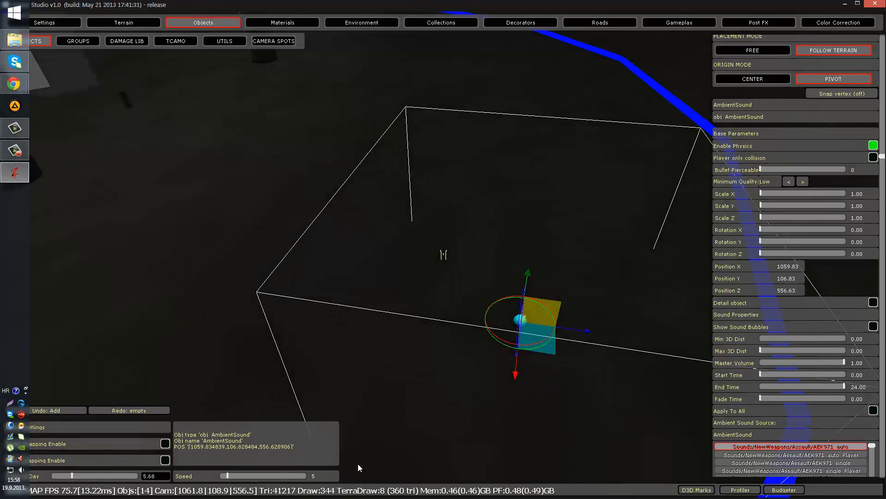
mouse_move(766, 374)
mouse_down()
mouse_move(829, 382)
mouse_move(840, 373)
mouse_move(840, 386)
mouse_move(764, 392)
mouse_up()
drag(769, 350, 717, 358)
Try the PLAYER_DROPGUN sound source for the AmbientSound, then assign Sounds/WarZ/PlayerSounds/PLAYER_FLARELOOP.
click(881, 479)
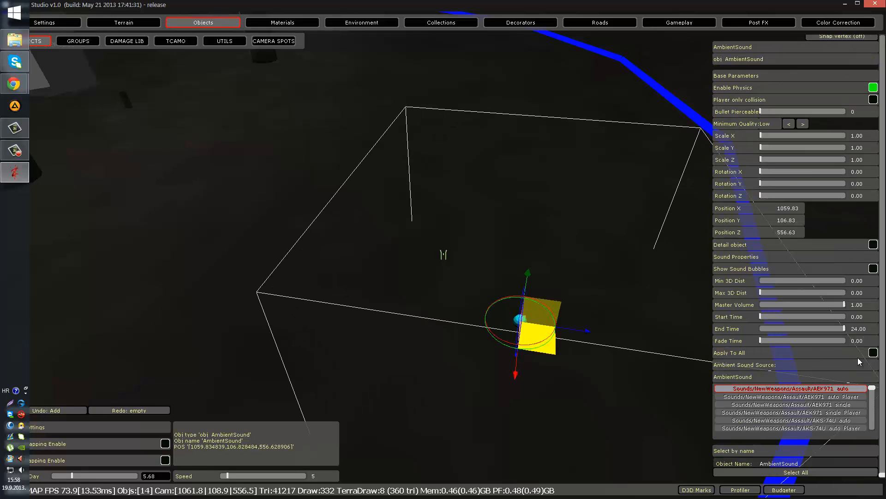
scroll(831, 406, down, 10)
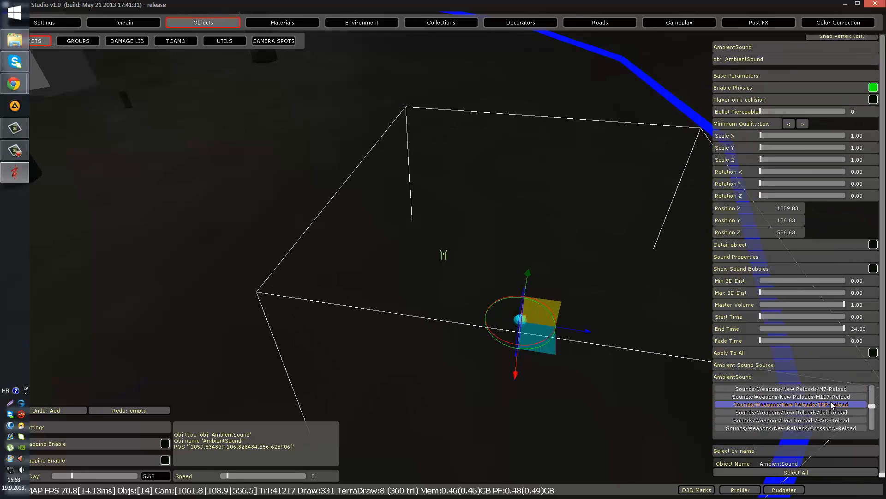
scroll(829, 406, down, 10)
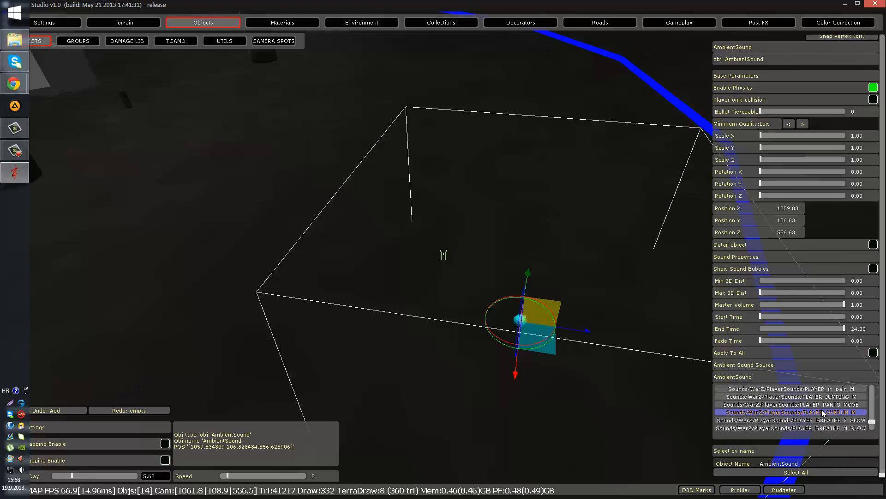
scroll(824, 412, down, 4)
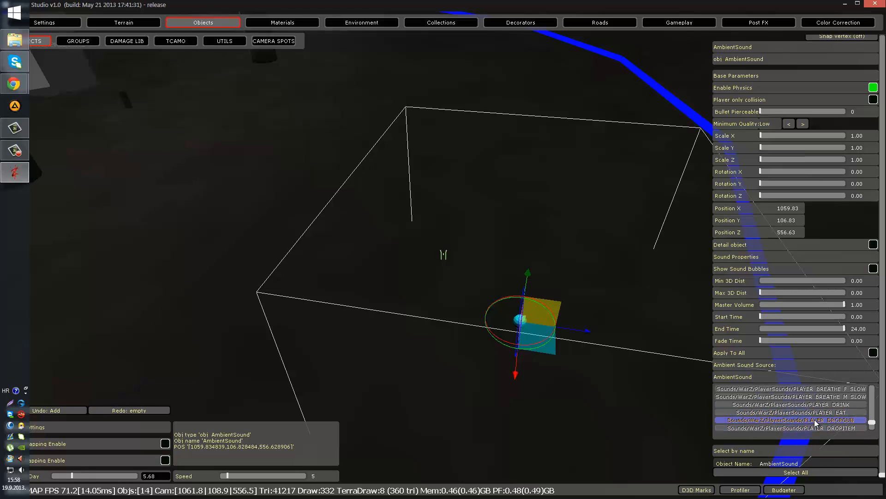
click(815, 419)
scroll(820, 406, down, 3)
scroll(822, 397, up, 4)
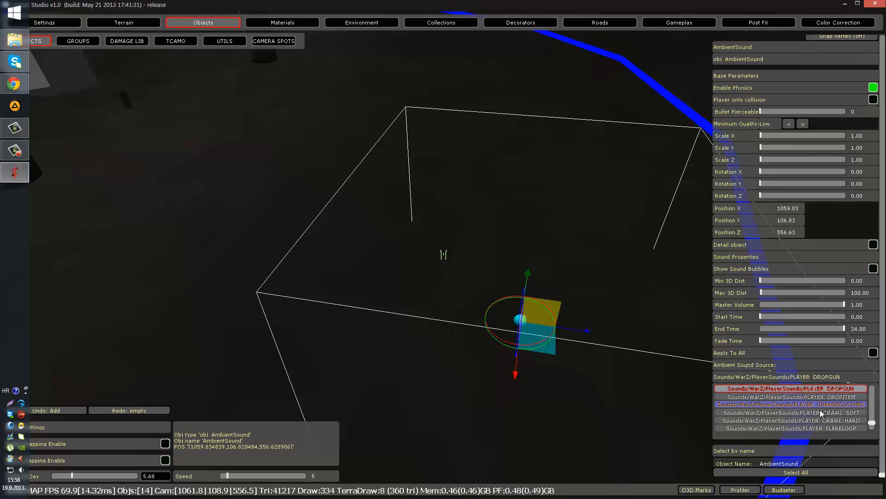
click(828, 396)
click(820, 428)
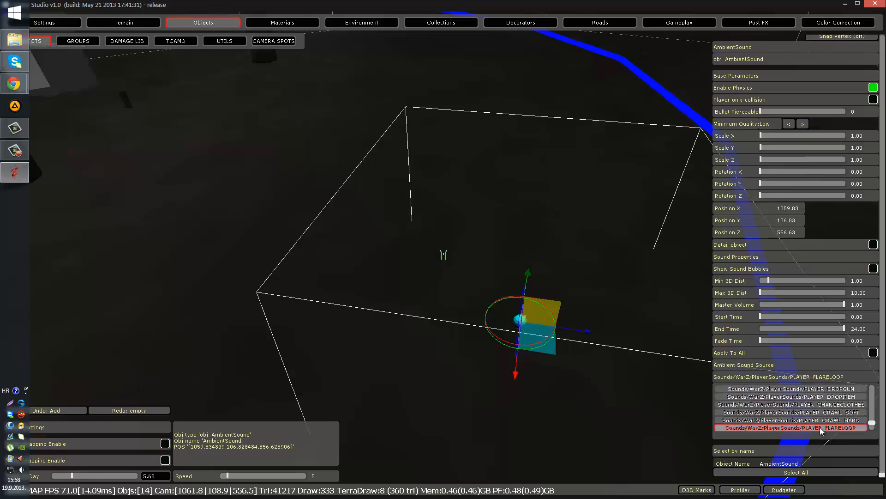
scroll(820, 428, down, 5)
scroll(822, 427, up, 3)
Set the AmbientSound's end time to 5.31 and fade time to 6.19, and the time of day to 5.43.
right_drag(567, 354, 567, 354)
key(w)
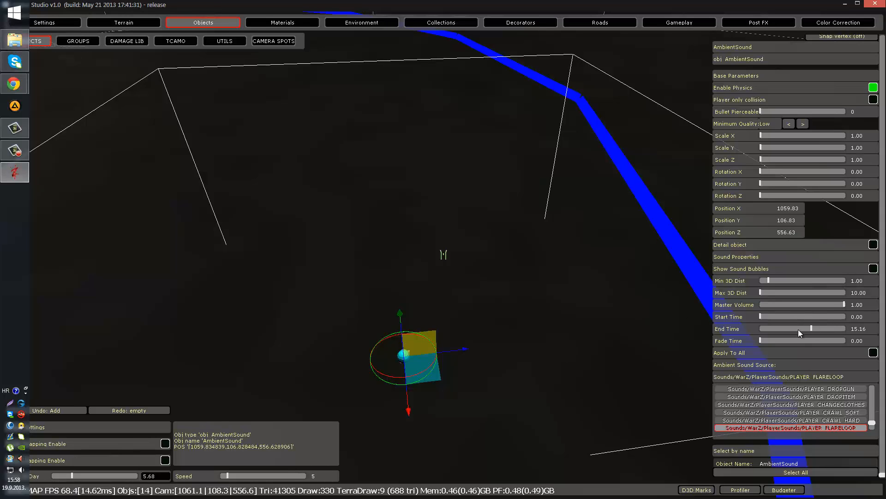
drag(799, 329, 781, 331)
click(777, 329)
click(780, 339)
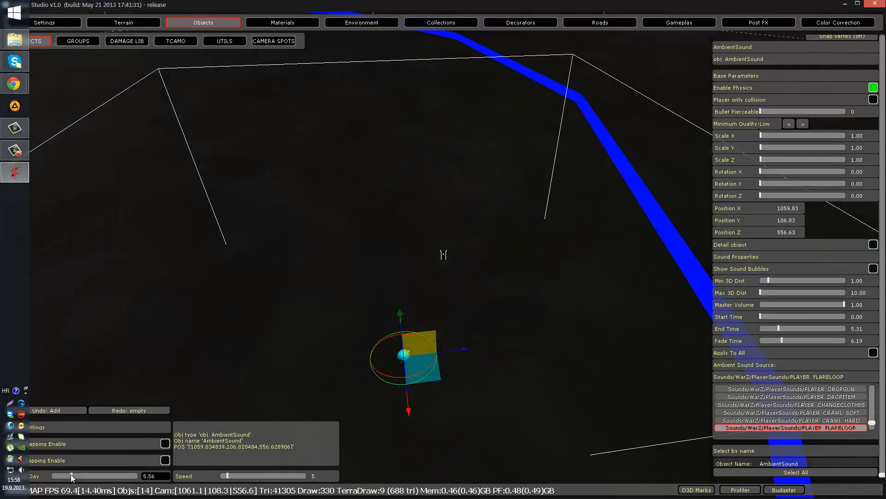
drag(70, 474, 70, 473)
Delete the AmbientSound and select the PostBox at the house for editing.
key(Delete)
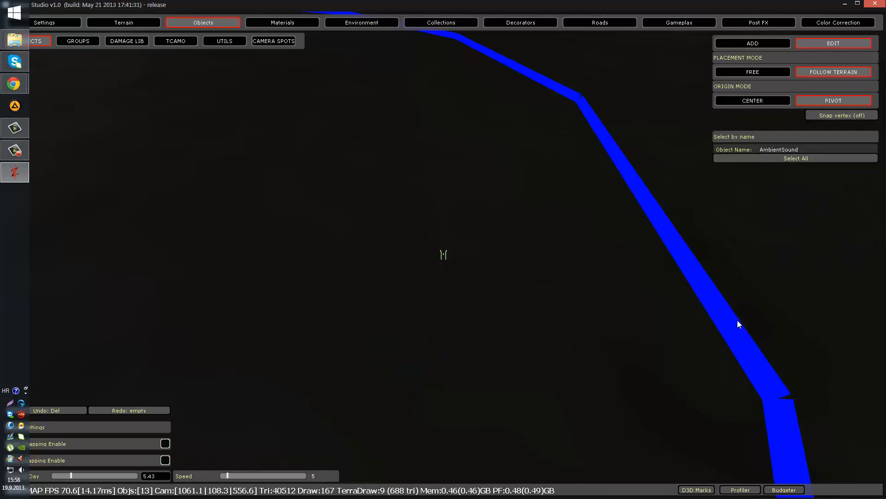
right_drag(737, 325, 384, 239)
key(w)
click(384, 239)
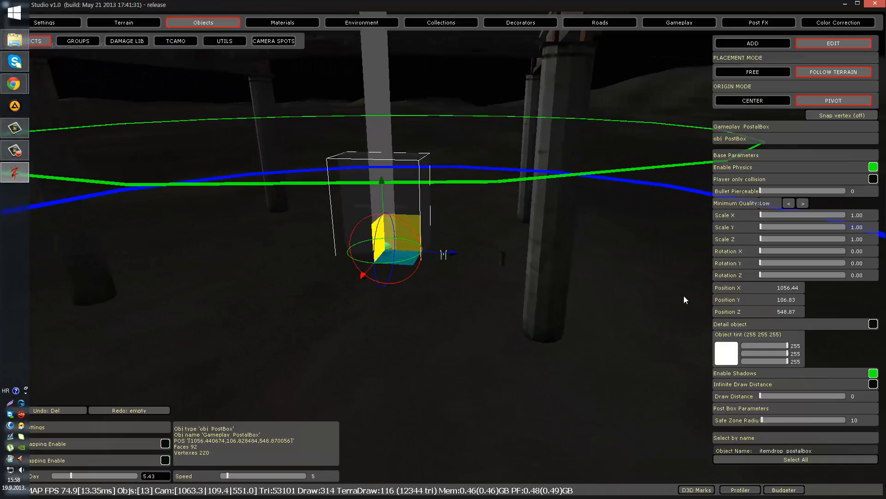
Enlarge the postal box's safe zone radius to 111 in the post box parameters.
key(s)
right_drag(547, 312, 545, 312)
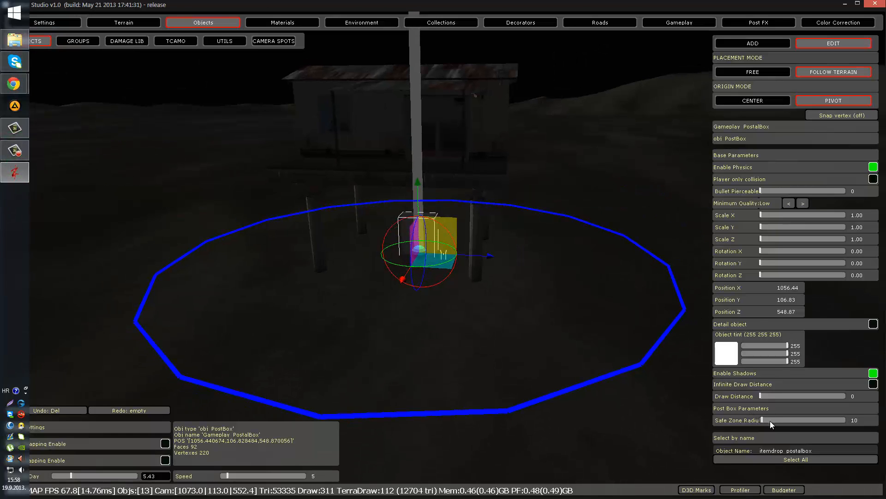
mouse_move(770, 420)
mouse_down()
mouse_move(815, 420)
mouse_move(776, 420)
mouse_up()
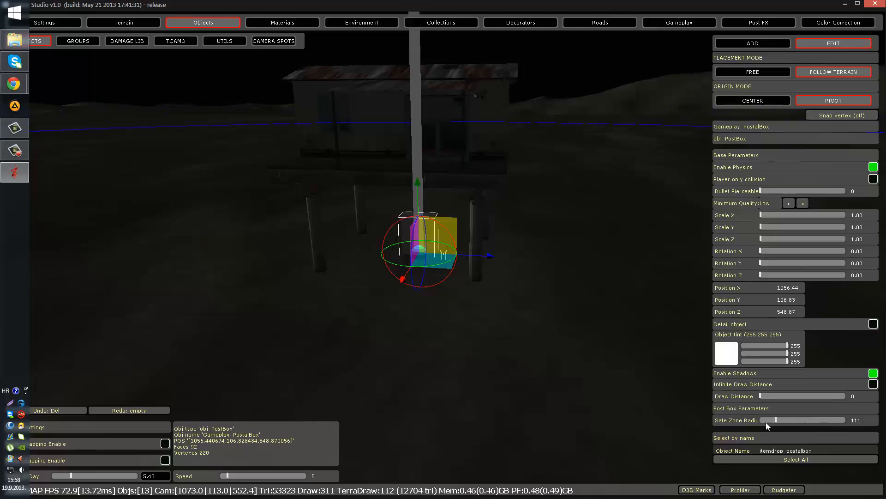
key(s)
right_drag(569, 378, 578, 382)
key(a)
key(w)
Reduce the postal box's safe zone radius to 16 and delete the postal box.
drag(841, 418, 772, 422)
right_drag(649, 384, 650, 386)
key(w)
drag(766, 421, 761, 421)
right_drag(632, 307, 633, 307)
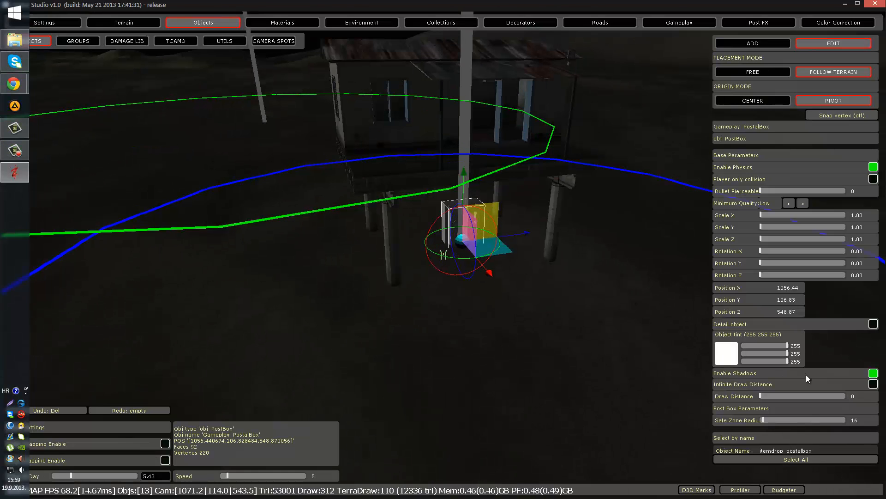
key(Delete)
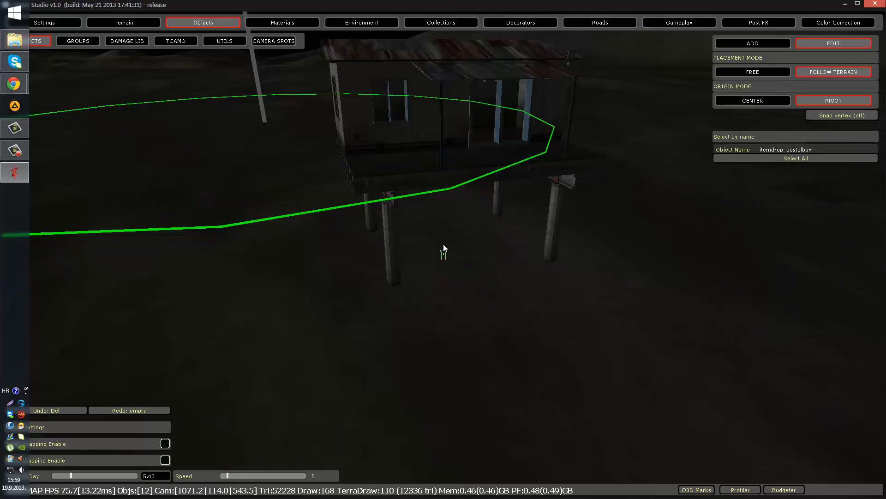
Inspect the message bottle near the stilt house and its permanent note parameters, and delete it.
click(514, 238)
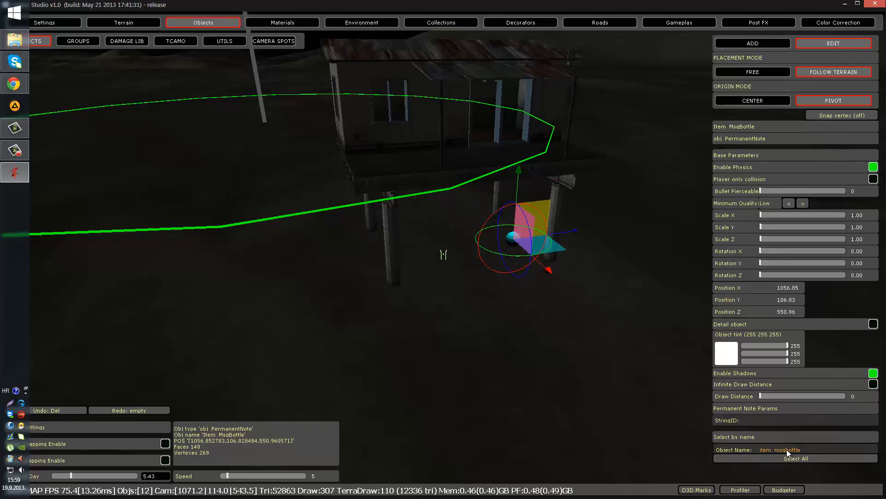
key(w)
right_drag(564, 338, 573, 339)
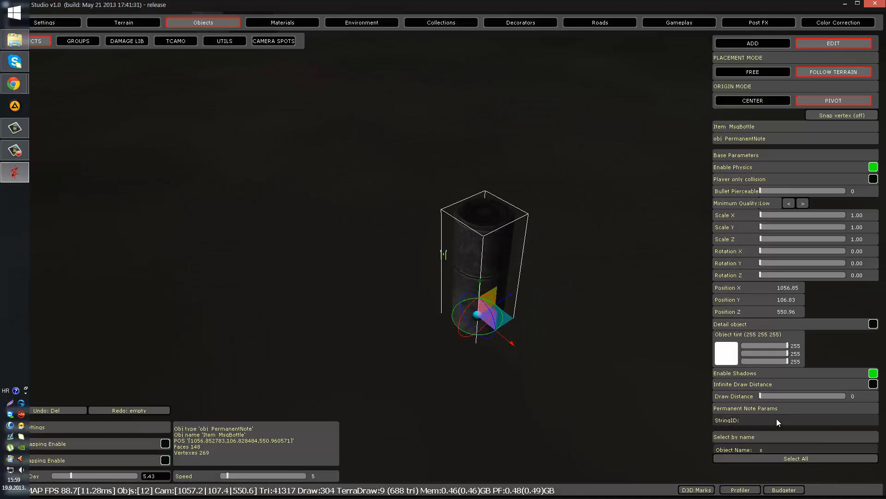
click(868, 424)
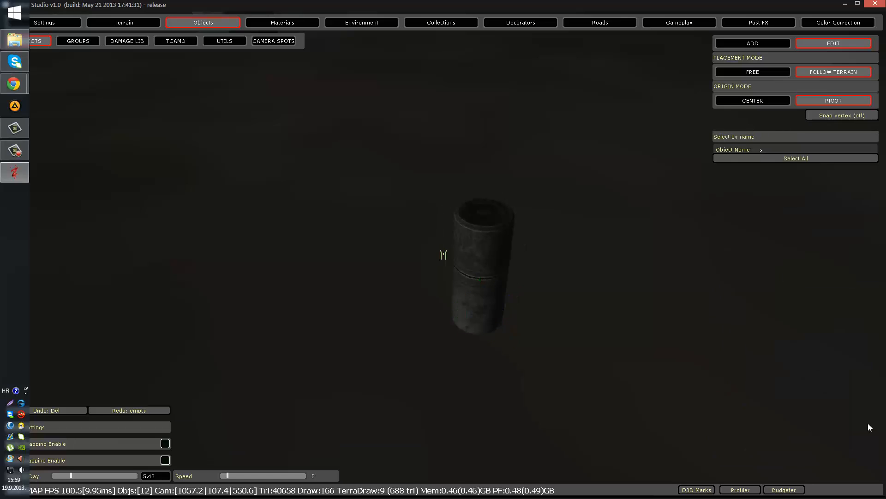
click(506, 276)
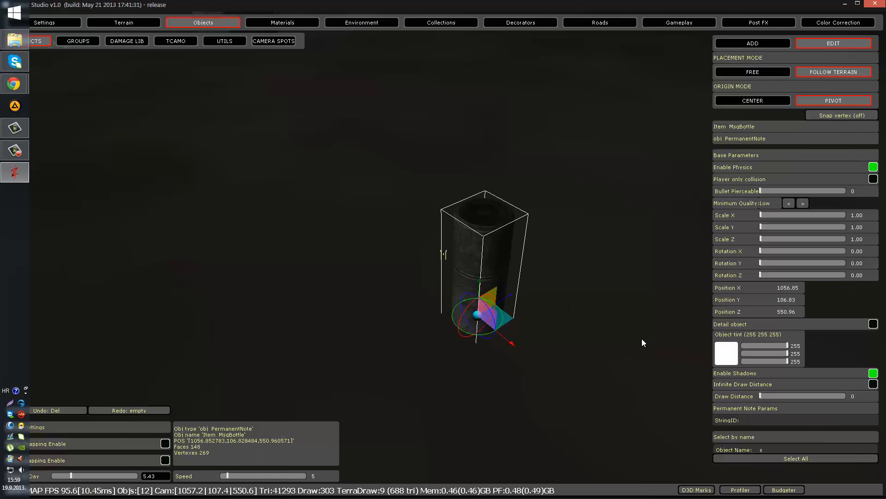
click(789, 458)
click(508, 267)
key(Delete)
Select the zombie spawn beside the stilt house and set its maximum number of zombies to 43.
right_drag(476, 255, 458, 242)
key(s)
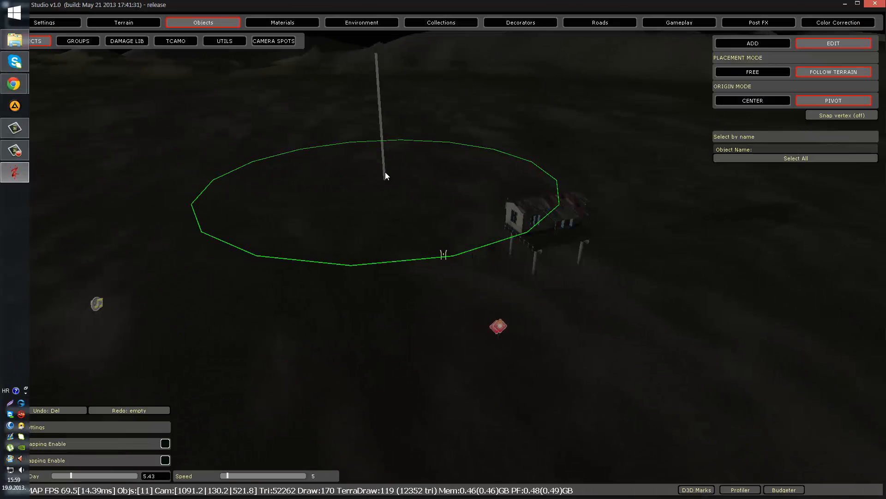
click(382, 124)
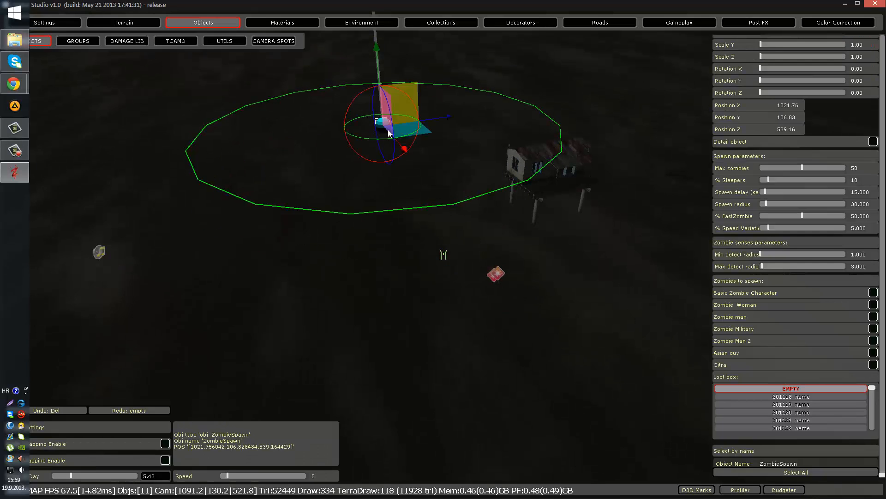
right_drag(382, 124, 478, 149)
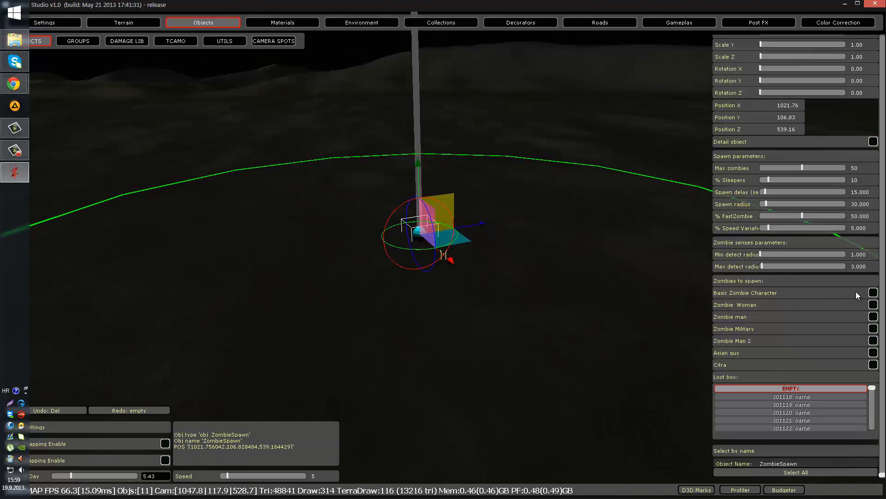
drag(882, 224, 883, 443)
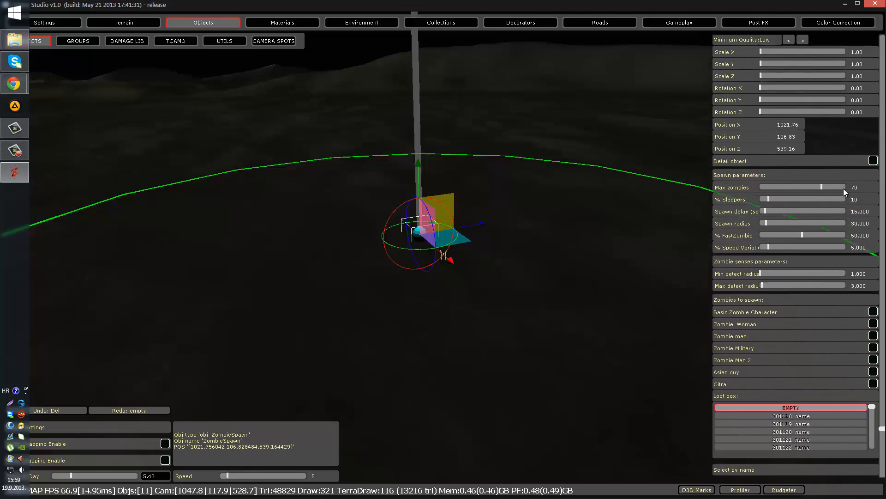
drag(821, 187, 797, 187)
Set the spawn's sleepers to 21%, spawn delay to 31.189, radius to 90.895, fast zombies to 31.053, speed variation to 9.737 and max detect radius to 16.111.
drag(785, 198, 764, 237)
drag(793, 236, 773, 248)
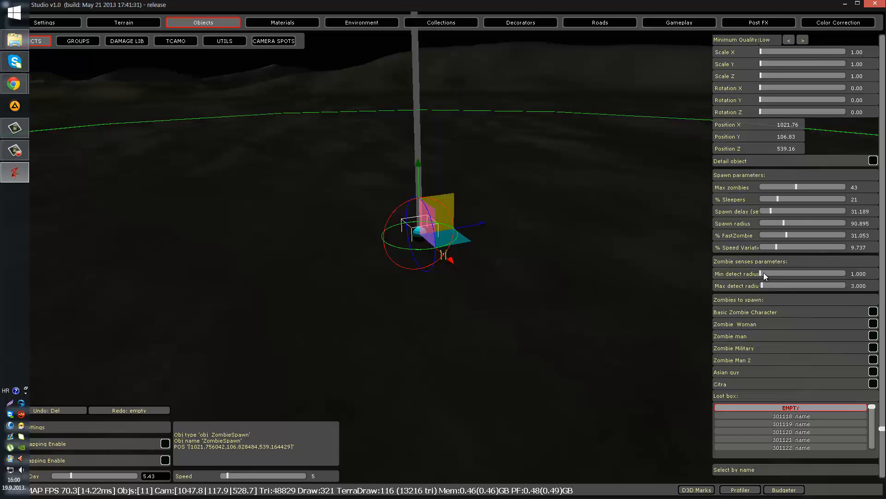
mouse_move(763, 272)
mouse_down()
mouse_move(779, 283)
mouse_move(759, 274)
mouse_move(772, 284)
mouse_up()
Enable Basic Zombie Character and Zombie Woman among the zombies to spawn, and turn both off again.
click(882, 317)
click(873, 360)
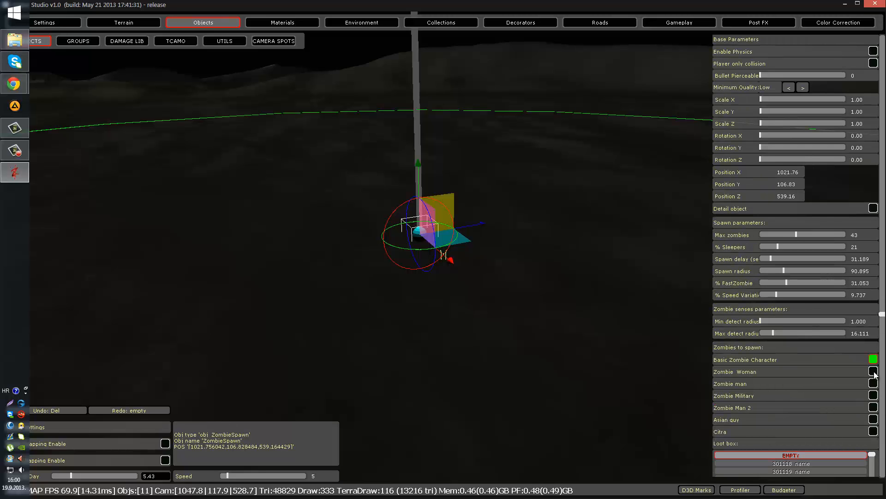
click(873, 371)
click(873, 372)
click(869, 358)
Enable Zombie Military and Zombie Man 2 among the zombies to spawn, and turn both off again.
right_drag(564, 277, 582, 269)
right_drag(541, 340, 570, 339)
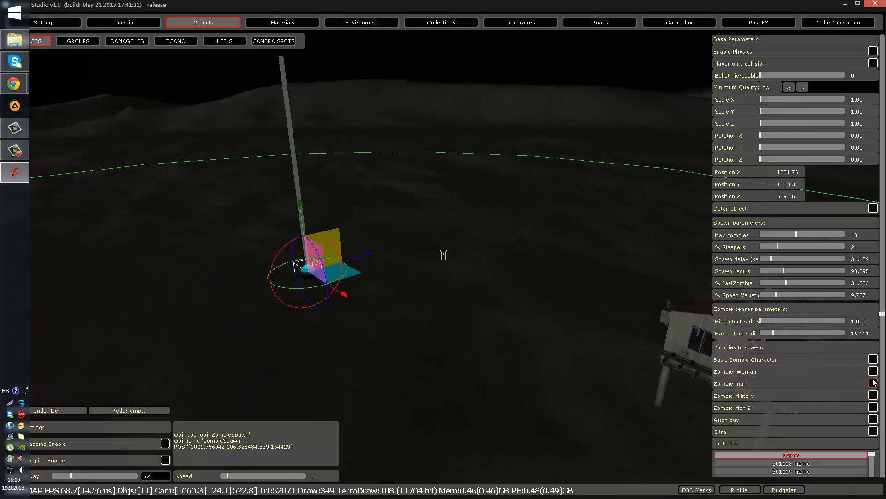
click(873, 395)
click(873, 408)
right_drag(872, 408, 808, 393)
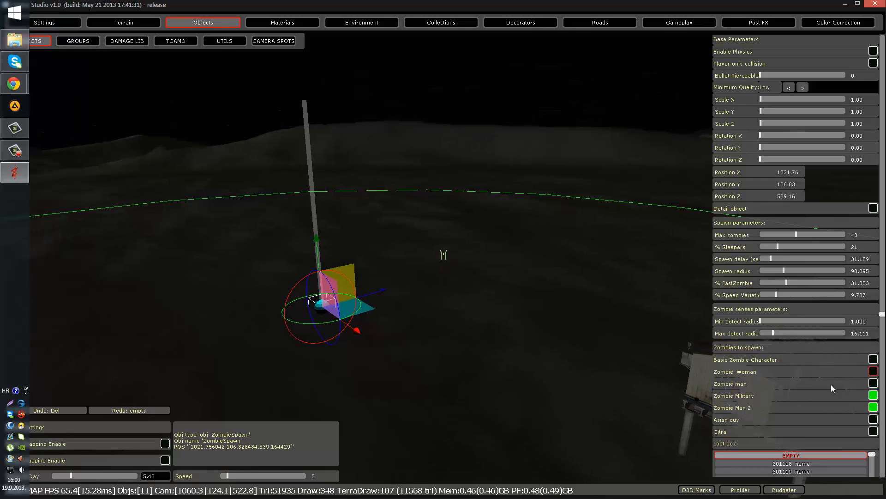
scroll(766, 398, down, 1)
scroll(768, 401, down, 1)
click(873, 379)
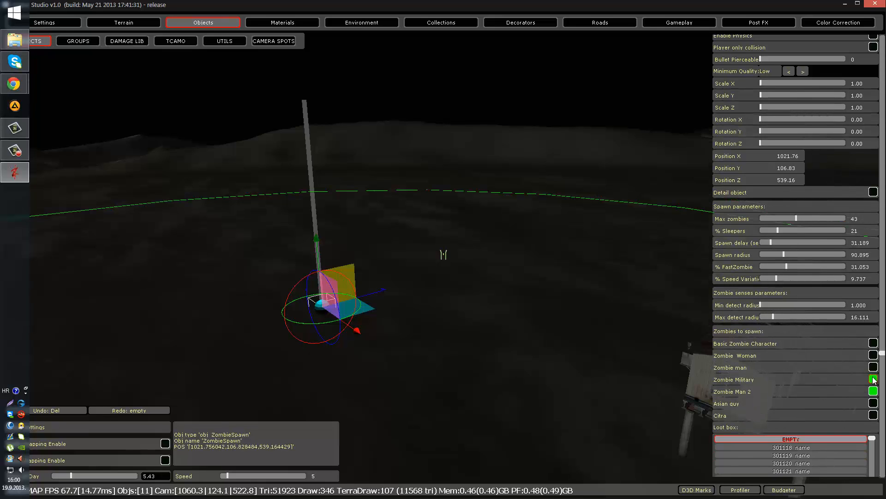
click(873, 391)
Try several loot boxes for the zombie spawn and settle on ZOMBIE- Money.
drag(882, 354, 882, 472)
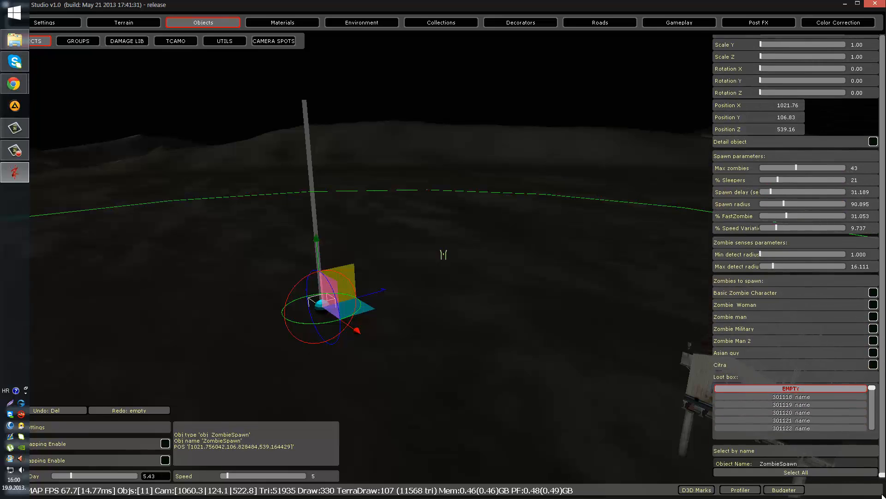
click(658, 369)
click(323, 306)
scroll(835, 406, down, 5)
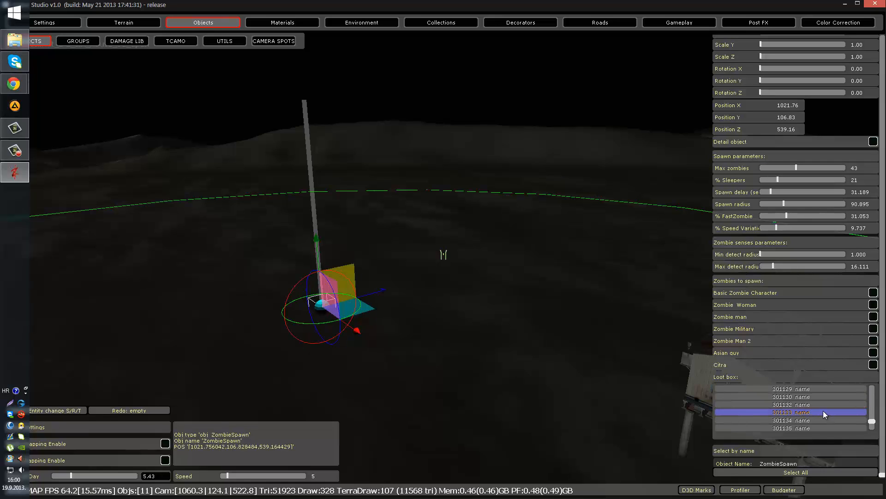
click(810, 425)
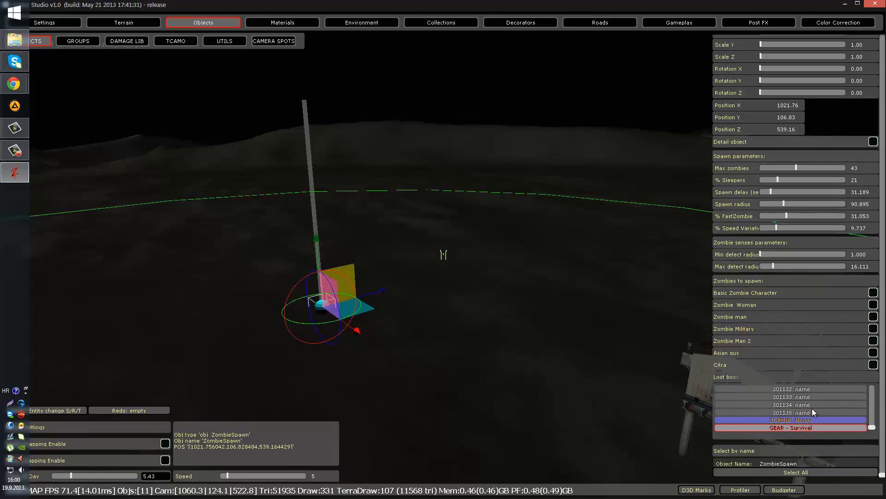
click(813, 410)
click(817, 403)
click(822, 395)
click(826, 389)
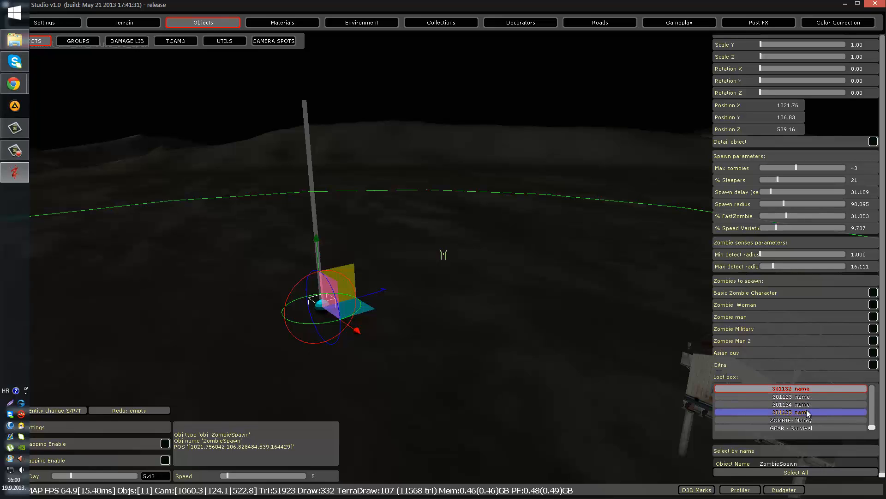
click(803, 427)
click(803, 420)
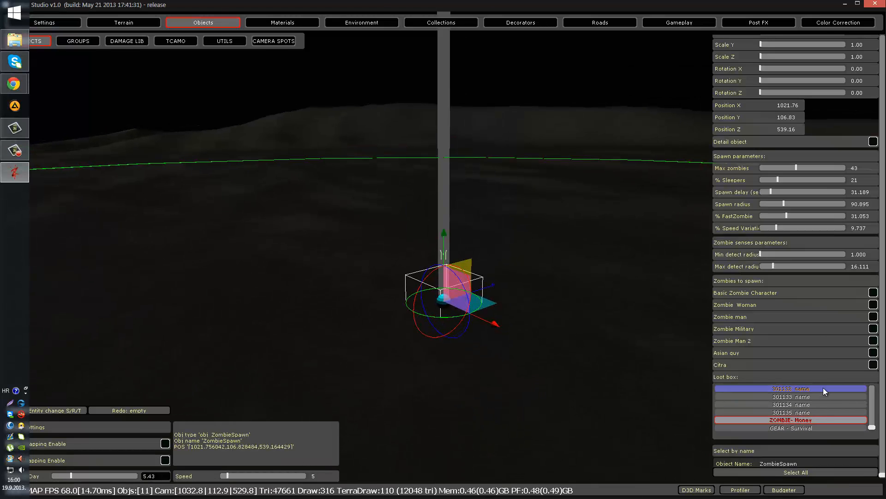
Delete the zombie spawn from the terrain.
click(502, 228)
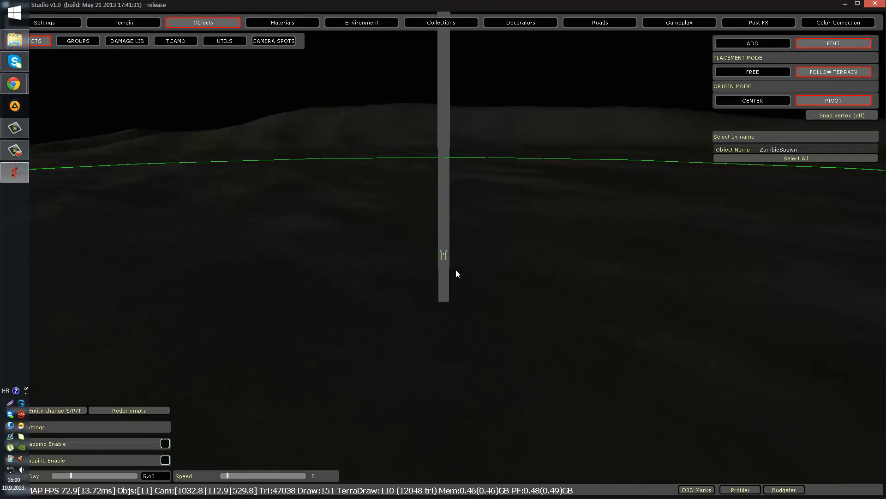
click(447, 293)
key(Delete)
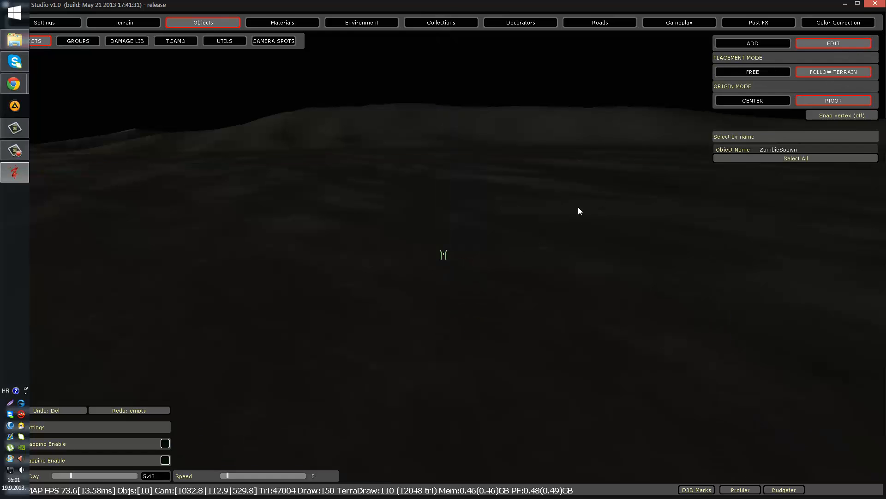
Select the music trigger area on the terrain for editing.
right_drag(514, 217, 513, 217)
click(423, 139)
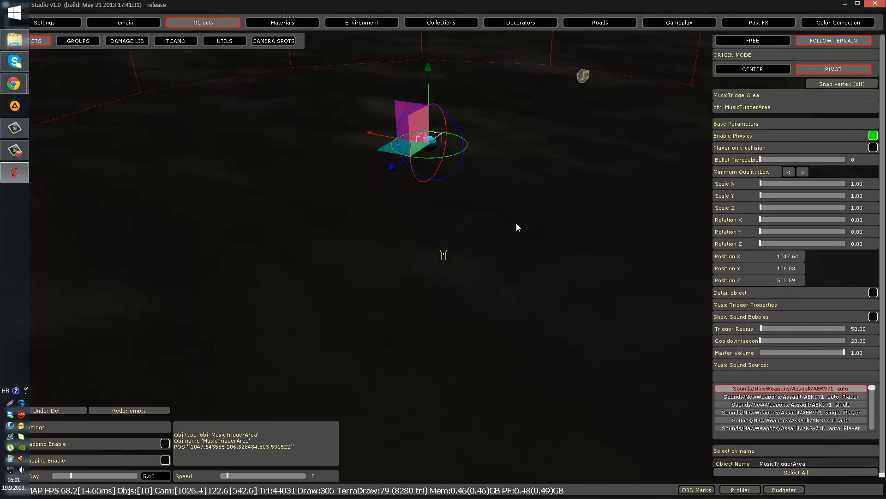
right_drag(516, 226, 551, 220)
key(w)
key(w)
key(w)
key(w)
key(s)
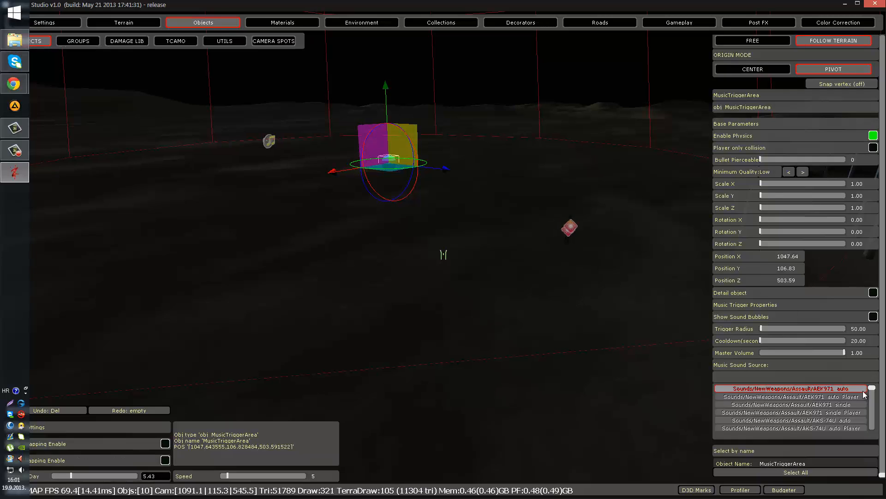
Try the AEK971 weapon sounds as the trigger area's sound source and choose AKS-74U auto Player.
click(841, 396)
click(835, 404)
click(829, 412)
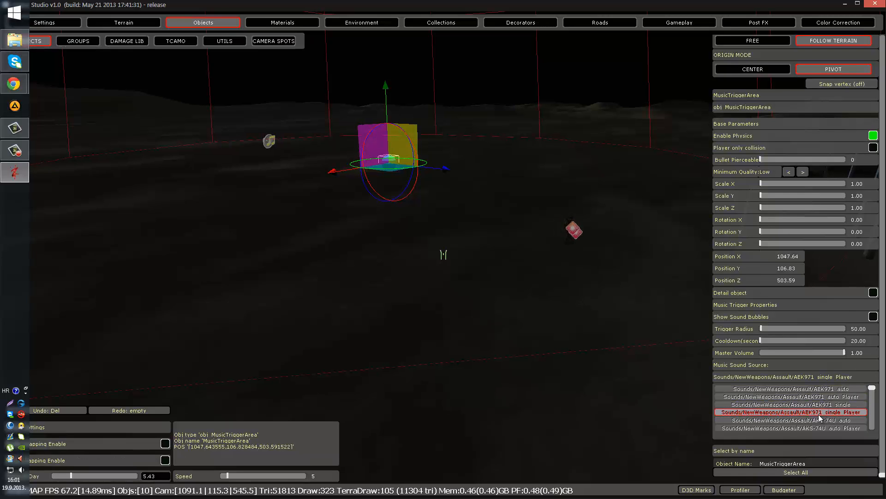
click(814, 427)
scroll(815, 426, down, 5)
scroll(817, 419, down, 8)
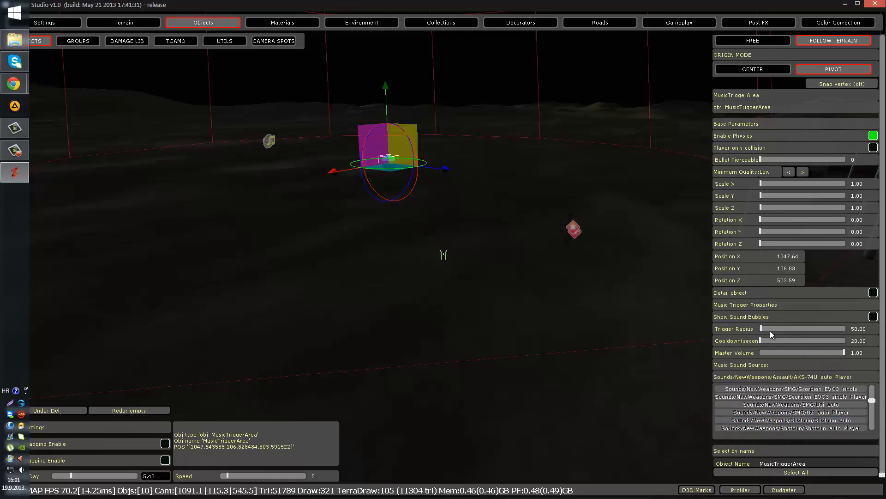
Set the music trigger area's trigger radius to 10.
drag(769, 330, 764, 328)
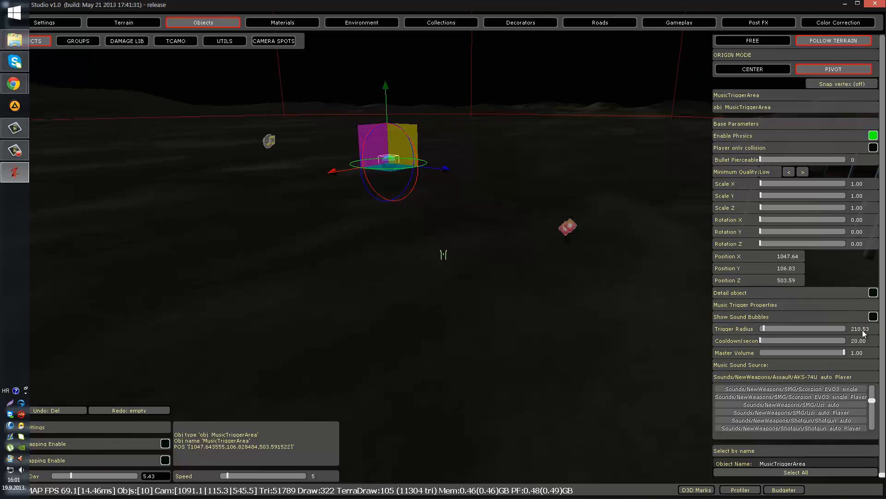
click(863, 329)
text(10)
key(Return)
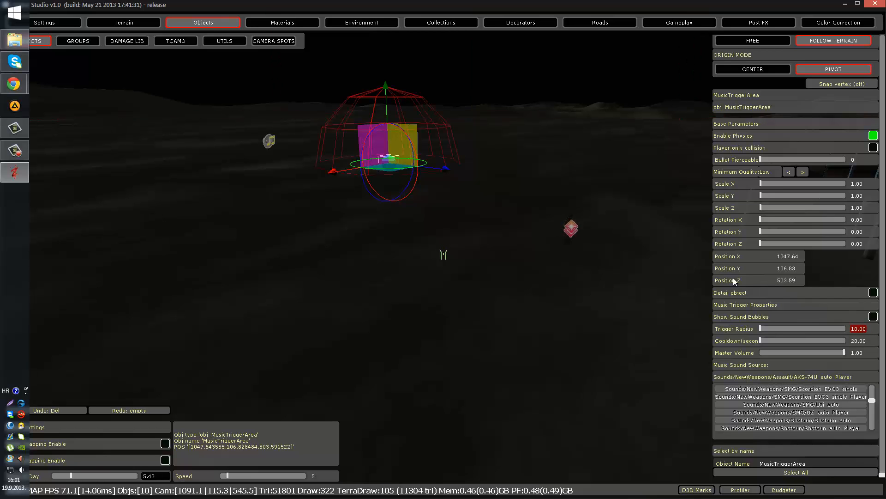
Set the music trigger area's sound source to Sounds/NewWeapons/Special/RPO2 single.
right_drag(665, 245, 632, 228)
key(w)
scroll(821, 420, down, 3)
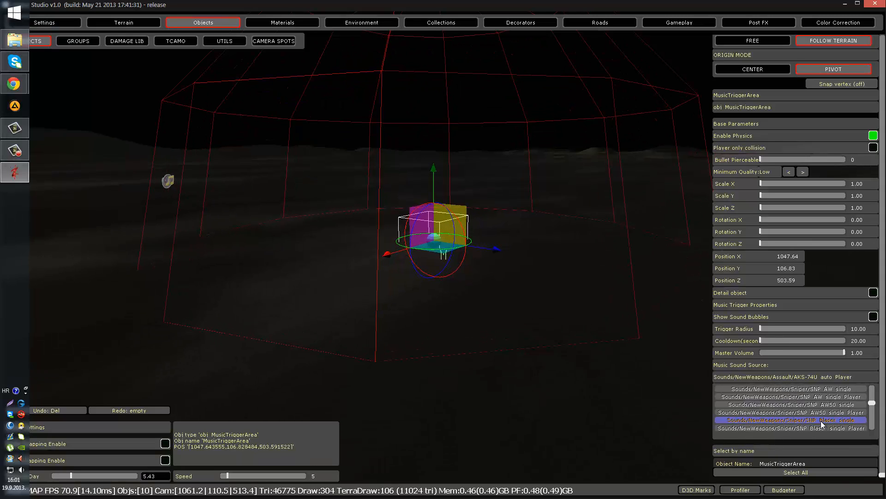
scroll(821, 420, down, 3)
click(773, 411)
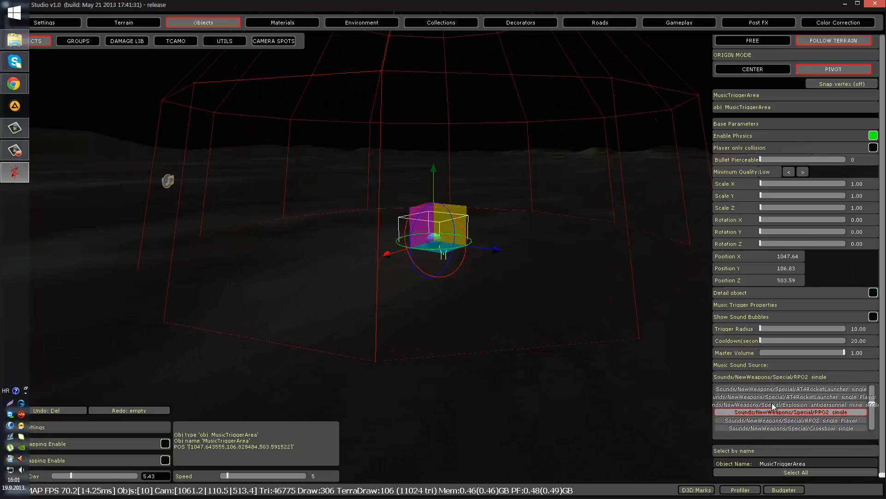
Play-test the level by running the character into the music trigger area.
right_drag(630, 368, 630, 369)
key(p)
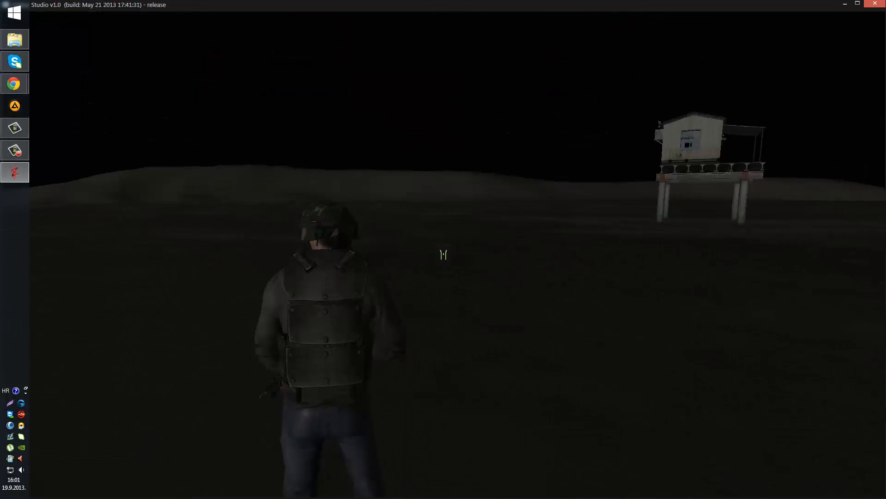
key(w)
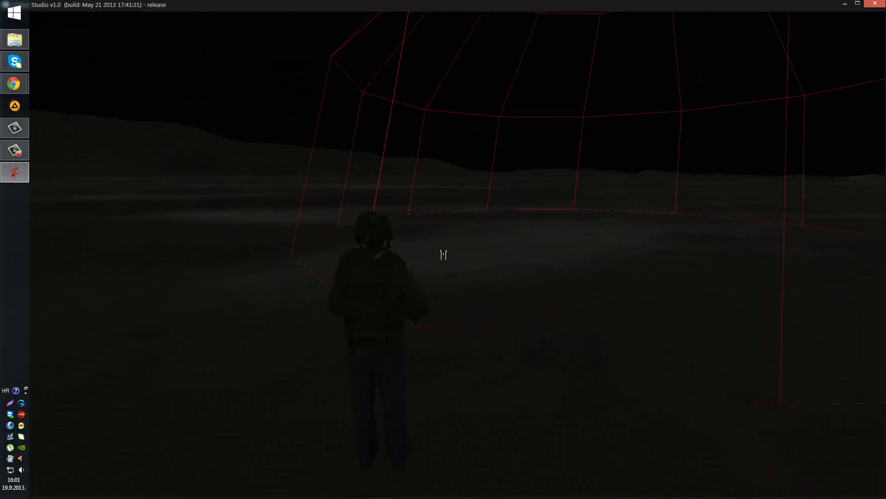
key(w)
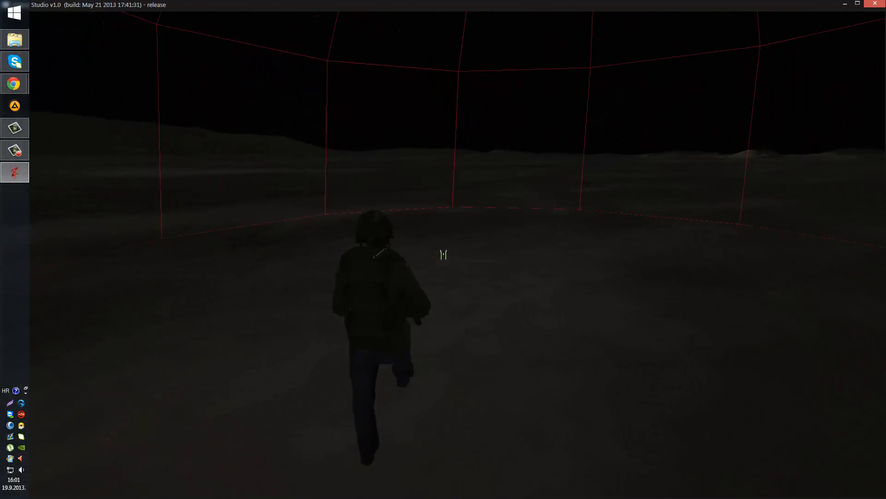
Run the character out of the music trigger area, turn back toward the house and end the play-test.
key(w)
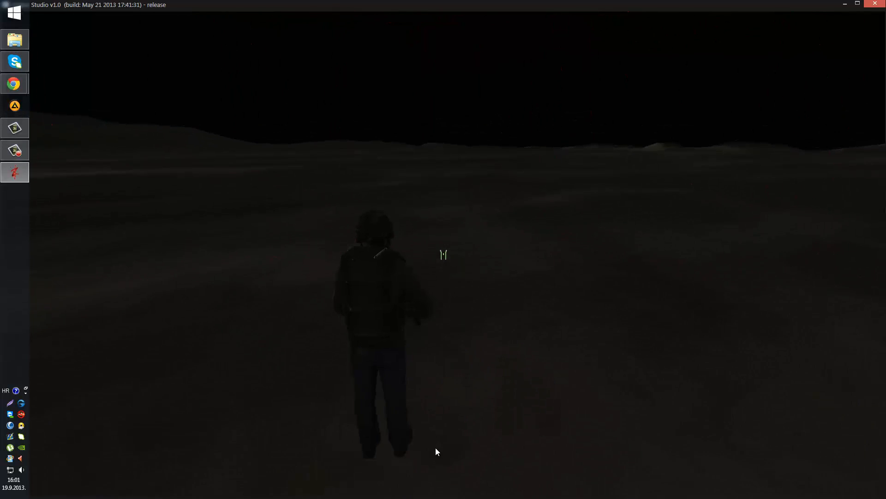
key(w)
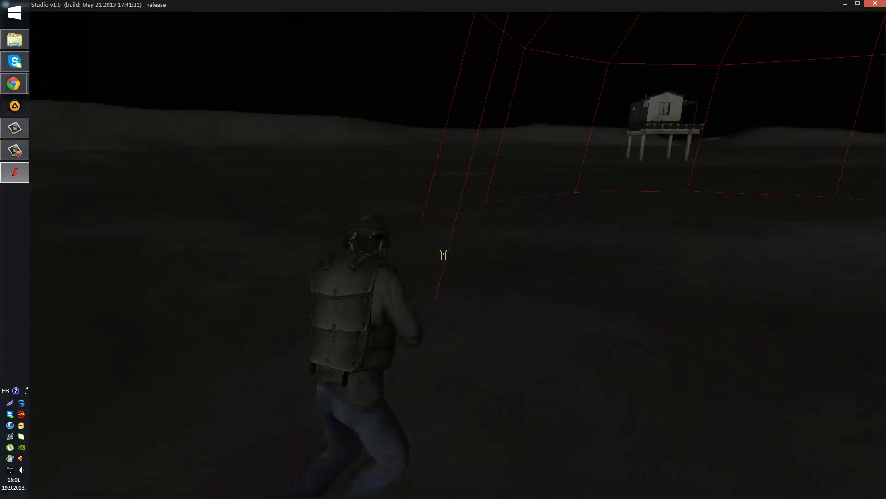
key(Escape)
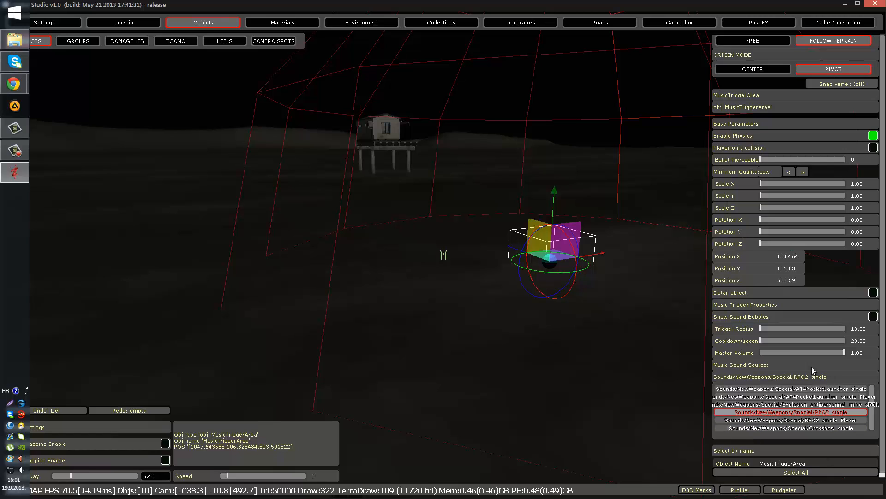
Set the music trigger area's trigger radius to about 210.53 and cooldown to 0, and enable Show Sound Bubbles.
mouse_move(766, 340)
mouse_down()
mouse_move(738, 340)
mouse_move(765, 328)
mouse_up()
click(873, 316)
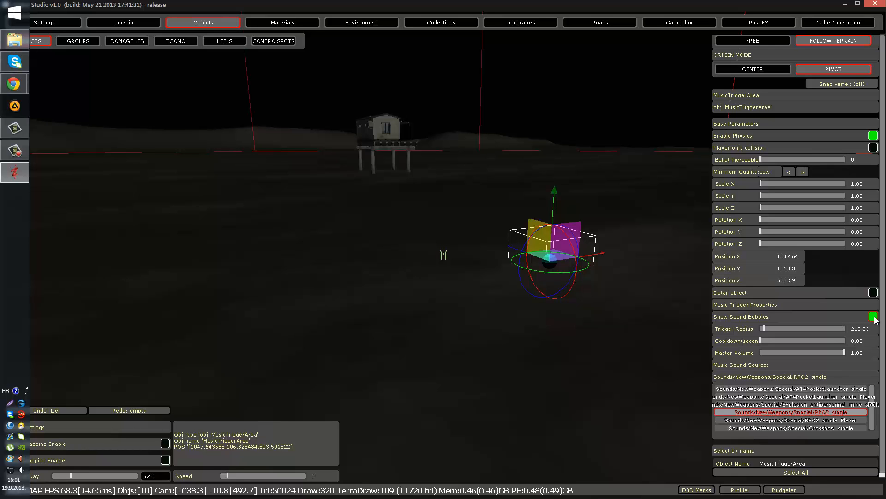
Delete both music trigger areas from the level.
drag(440, 176, 642, 351)
key(Delete)
right_drag(550, 328, 586, 329)
key(s)
click(563, 215)
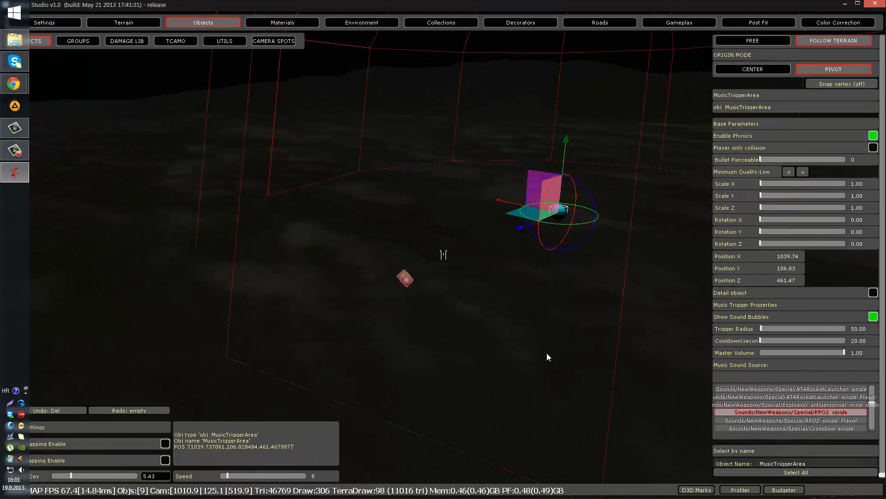
right_drag(574, 247, 602, 253)
key(w)
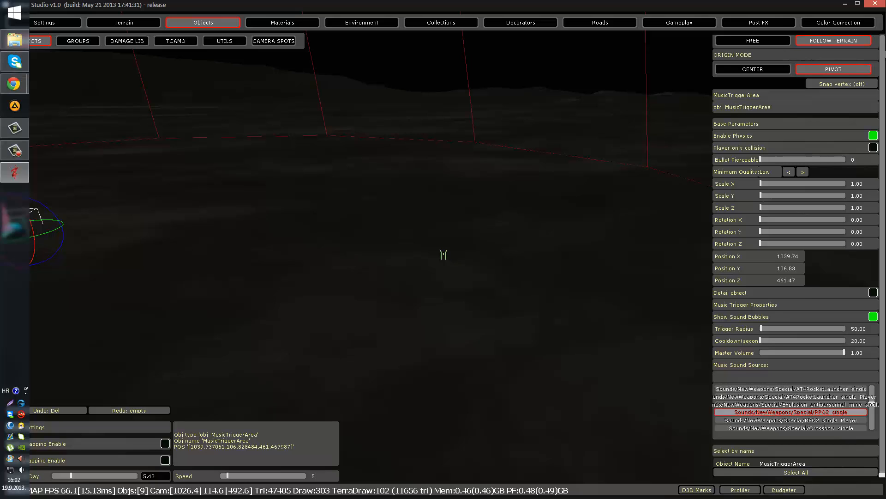
scroll(766, 51, up, 2)
click(766, 43)
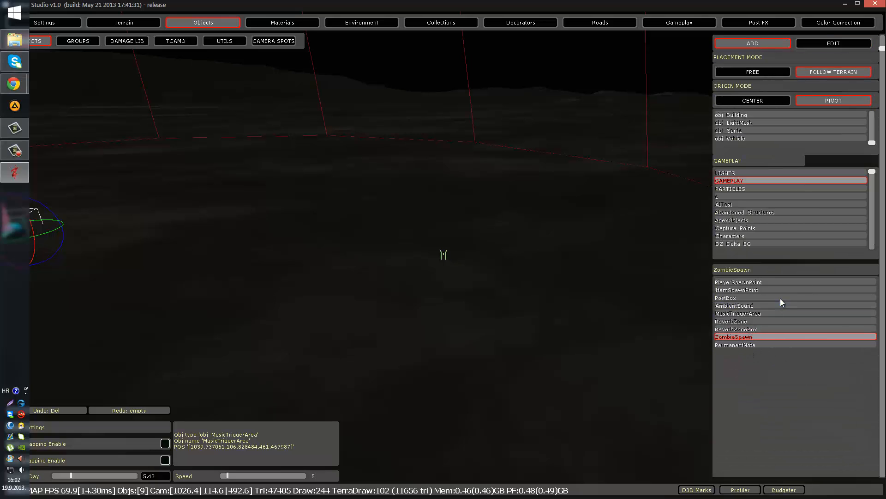
click(759, 314)
right_drag(295, 244, 256, 225)
key(Delete)
Place an Env Dust 01 particle effect on the terrain near the stilt house.
mouse_move(353, 284)
right_down()
mouse_move(320, 281)
mouse_move(353, 273)
right_up()
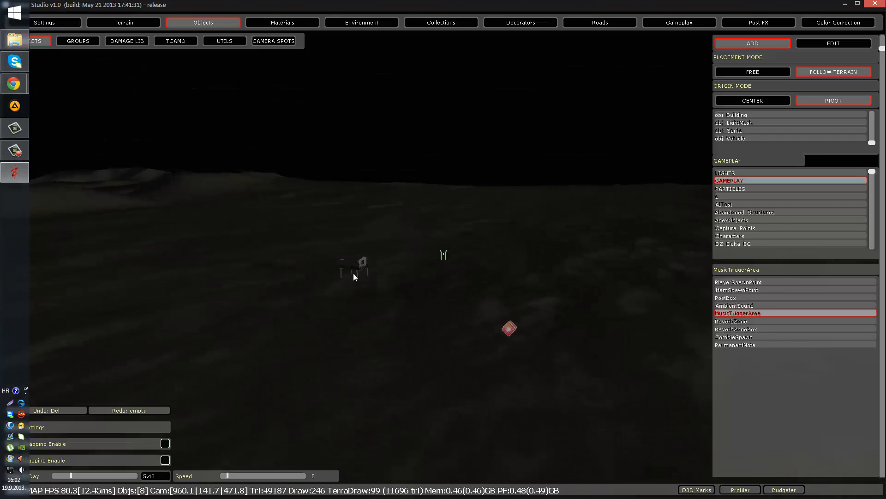
click(743, 188)
right_drag(556, 248, 530, 254)
key(w)
click(752, 368)
click(447, 370)
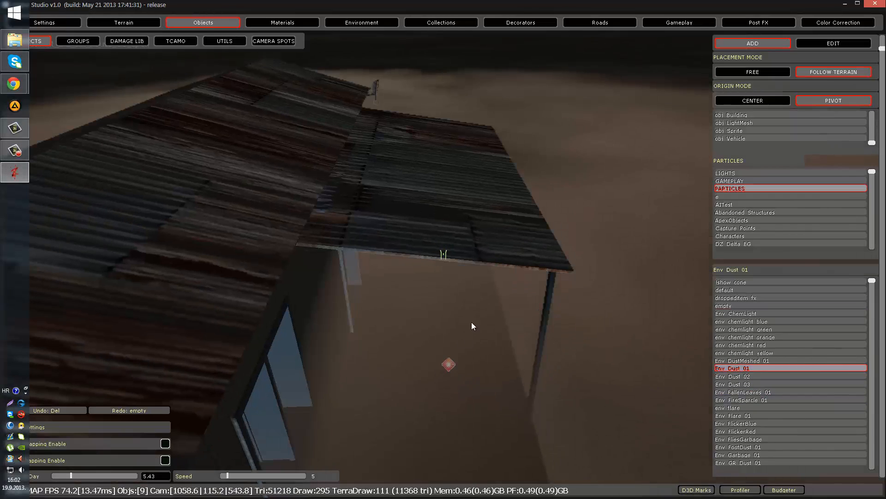
click(650, 170)
right_drag(658, 170, 609, 169)
click(325, 183)
right_drag(369, 188, 374, 204)
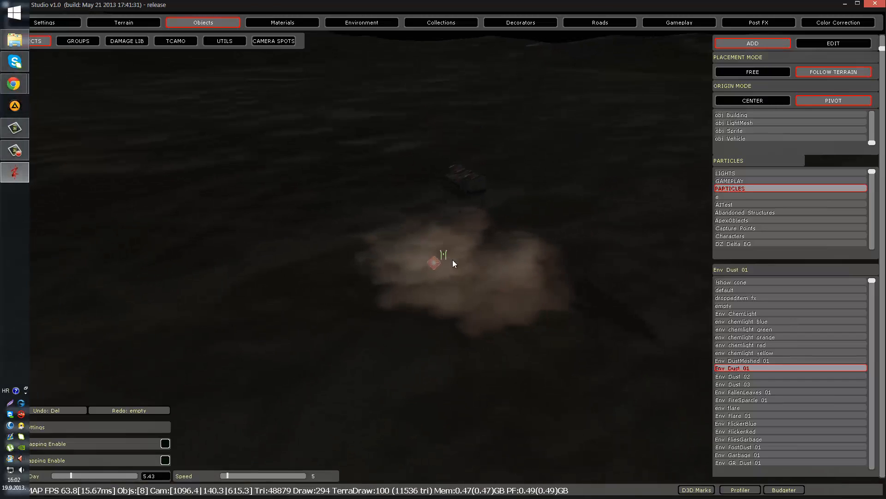
Raise the Env Dust 01 particle above the terrain to a Y position of about 128.51.
click(434, 262)
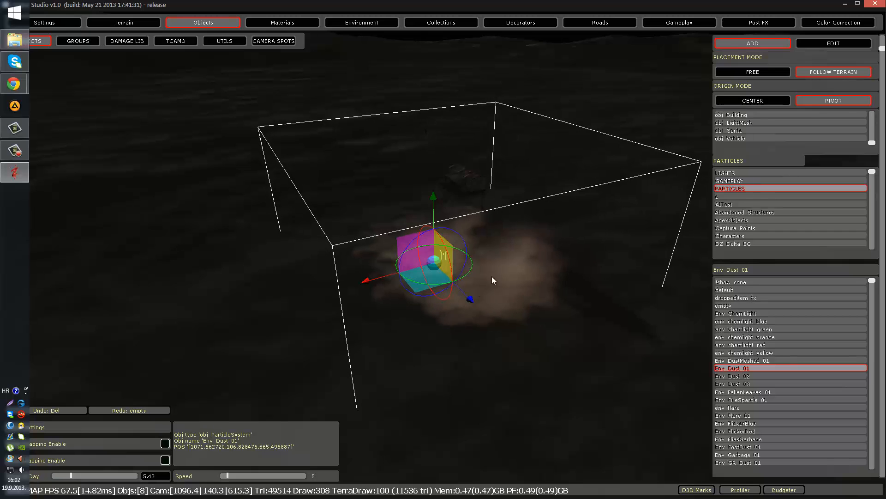
click(341, 215)
click(434, 262)
drag(439, 242, 452, 28)
key(s)
right_drag(475, 127, 477, 128)
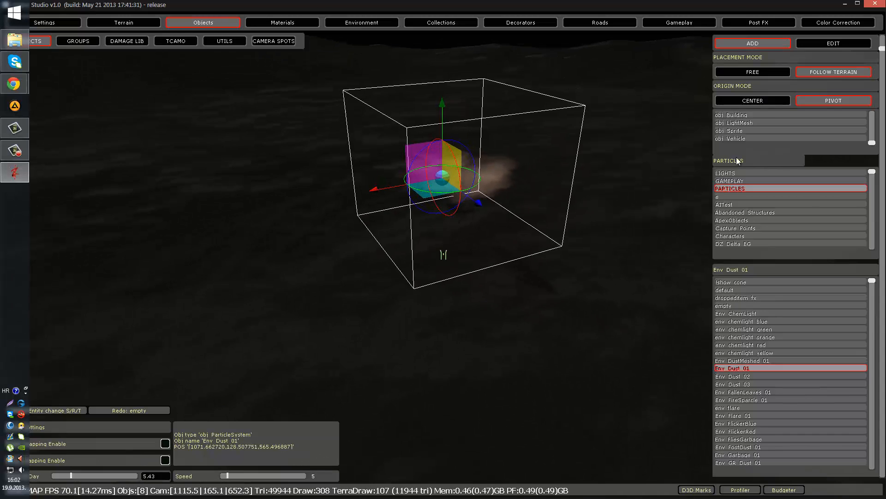
Set the Env Dust 01 particle's X, Y and Z scale to 0.
click(814, 42)
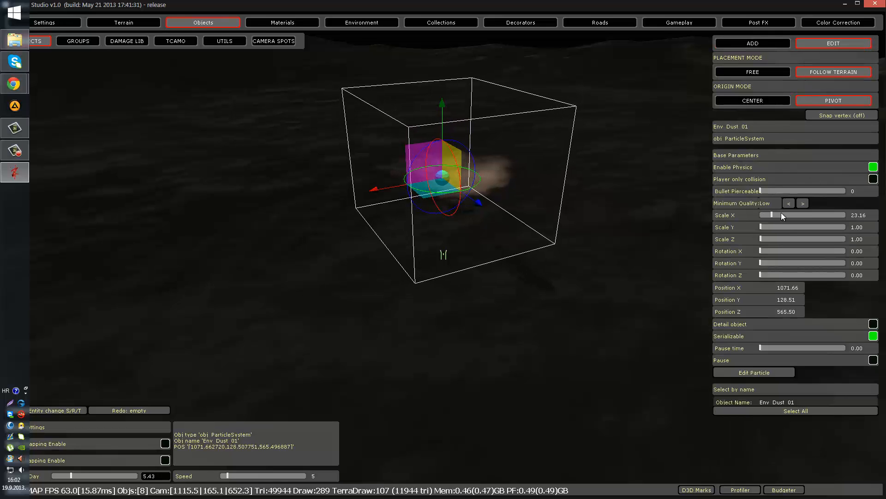
drag(783, 212, 758, 226)
click(820, 235)
click(760, 226)
click(760, 238)
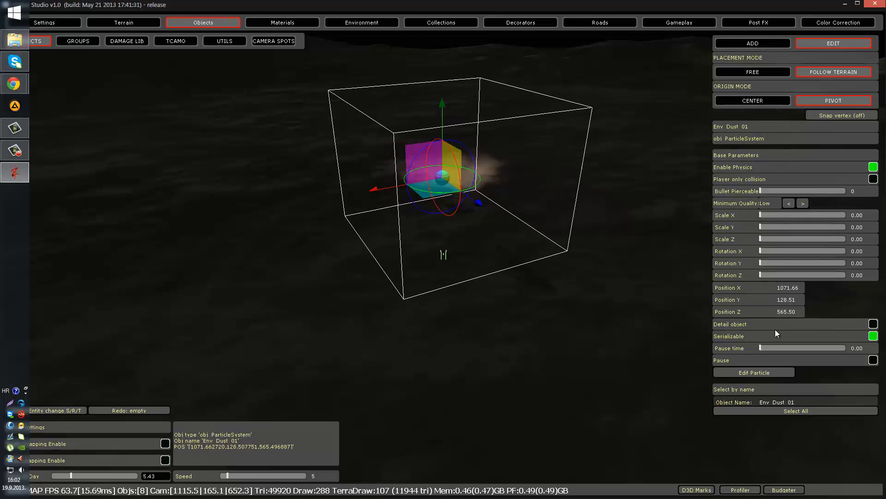
Turn on Pause for the dust particle, toggle Serializable off and on, and set the pause time to about 2552.63.
drag(773, 348, 806, 350)
click(873, 361)
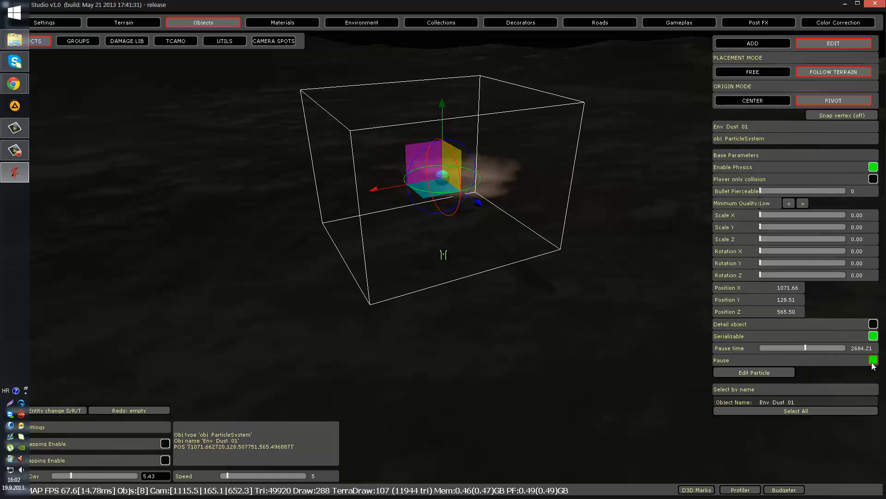
right_drag(669, 323, 601, 280)
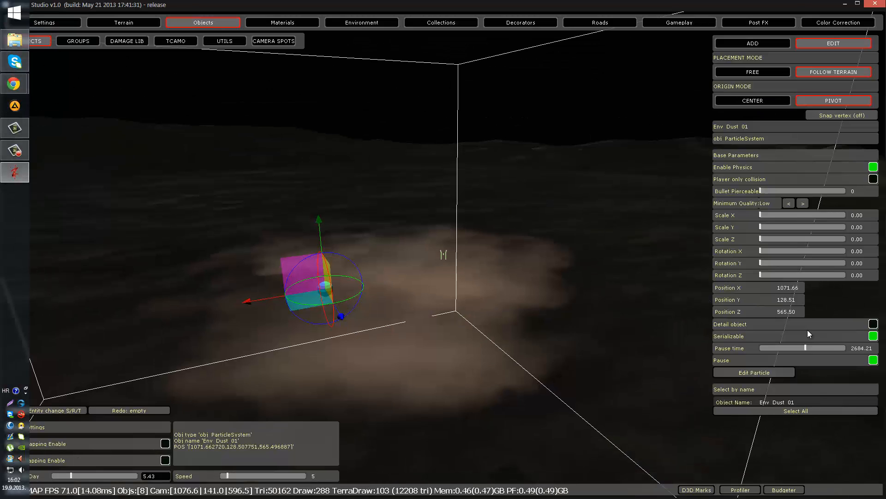
click(873, 336)
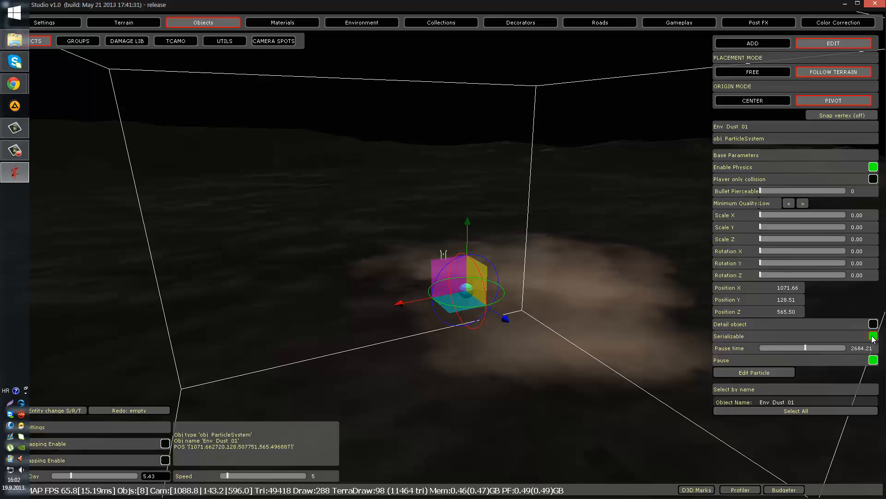
click(872, 338)
drag(805, 348, 773, 363)
Delete the Env Dust 01 particle.
right_drag(536, 347, 456, 290)
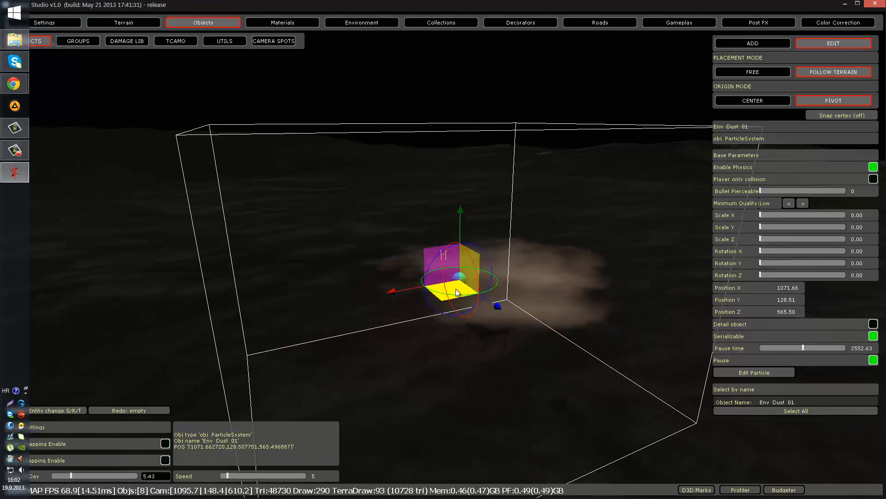
key(Delete)
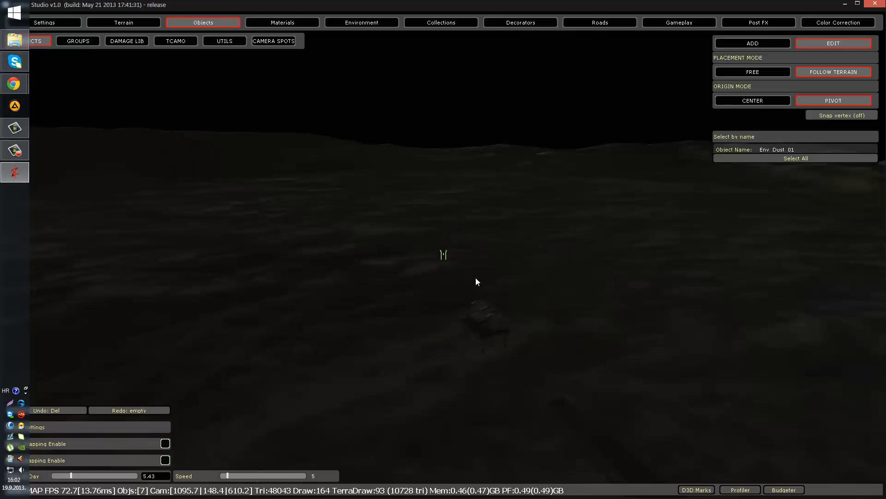
Add an Omni light on the terrain near the house and select it.
click(773, 44)
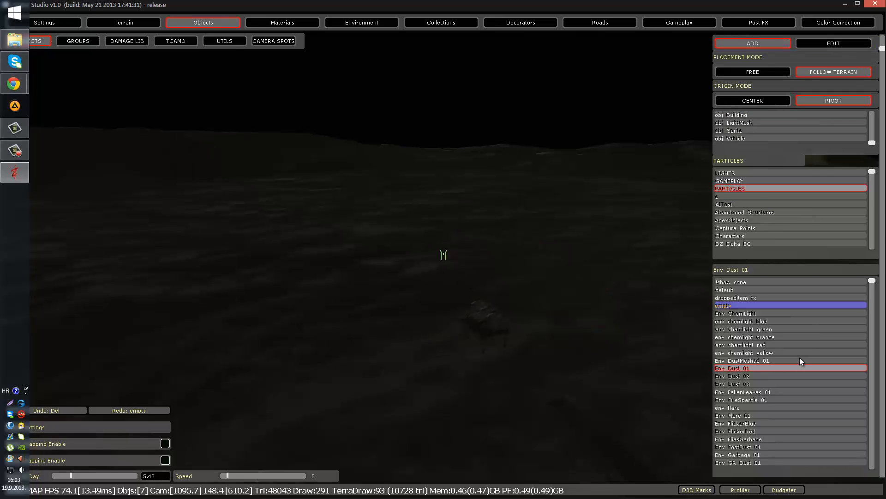
click(742, 173)
key(w)
right_drag(613, 278, 612, 280)
click(413, 312)
key(w)
right_drag(420, 319, 423, 322)
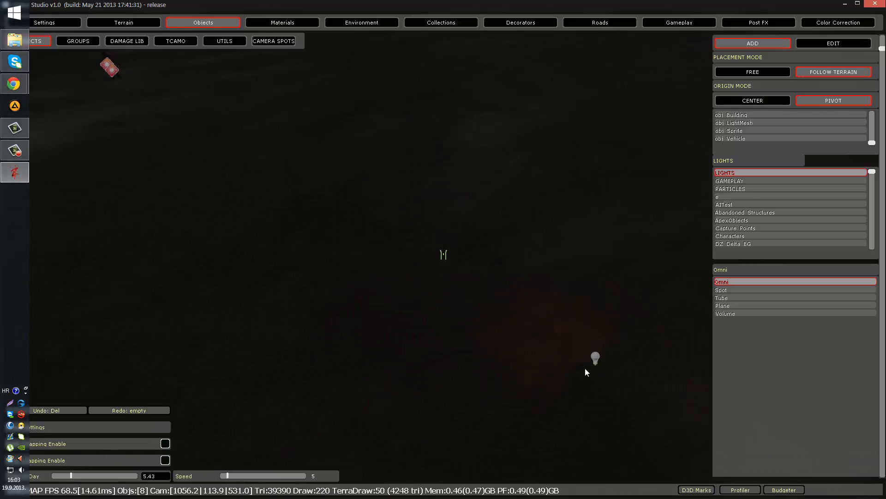
click(480, 341)
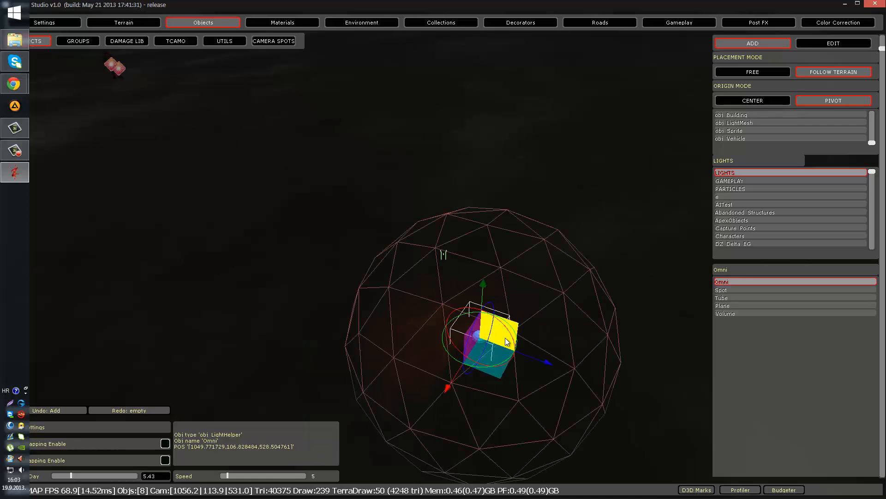
Raise the Omni light slightly above the ground to a Y position of about 107.53.
mouse_move(527, 339)
right_down()
mouse_move(540, 338)
mouse_move(528, 330)
right_up()
key(w)
drag(442, 189, 465, 106)
key(s)
right_drag(464, 107, 464, 107)
Open the Omni light's parameters for editing and examine its Light radius curve and Time setting.
click(826, 42)
scroll(785, 230, down, 10)
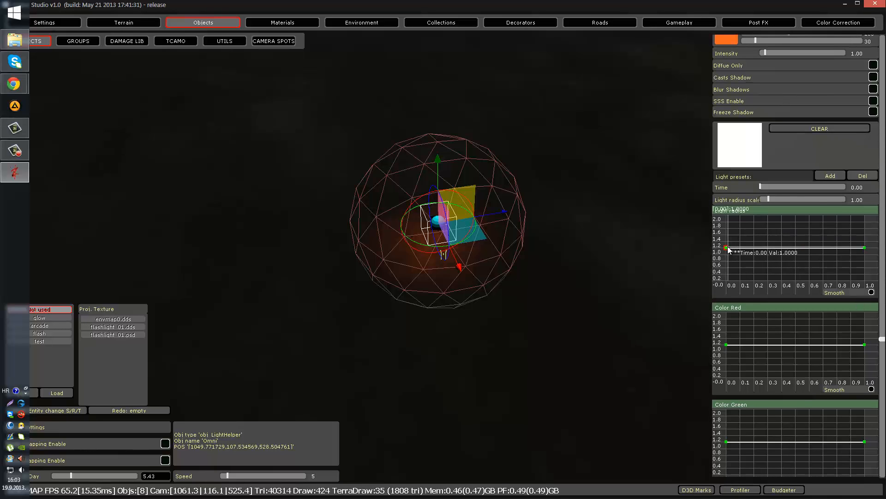
click(727, 247)
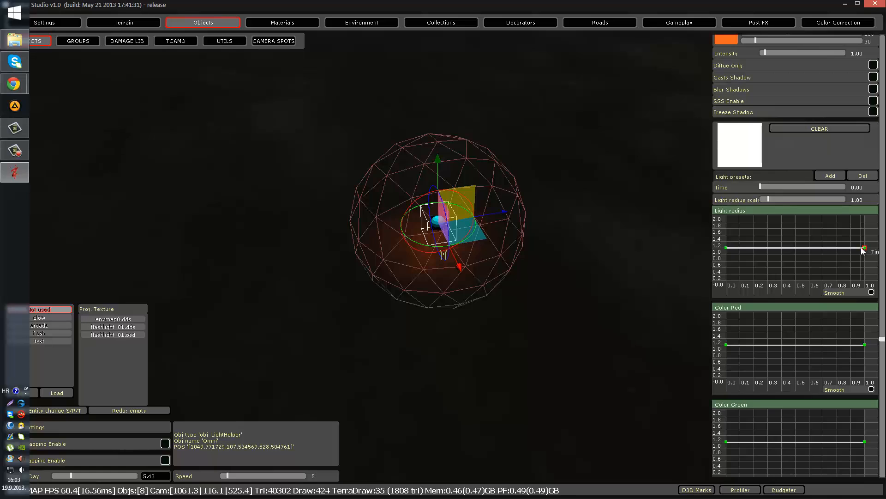
mouse_move(861, 247)
mouse_down()
mouse_move(863, 227)
mouse_move(866, 250)
mouse_up()
drag(762, 186, 795, 188)
scroll(801, 256, up, 8)
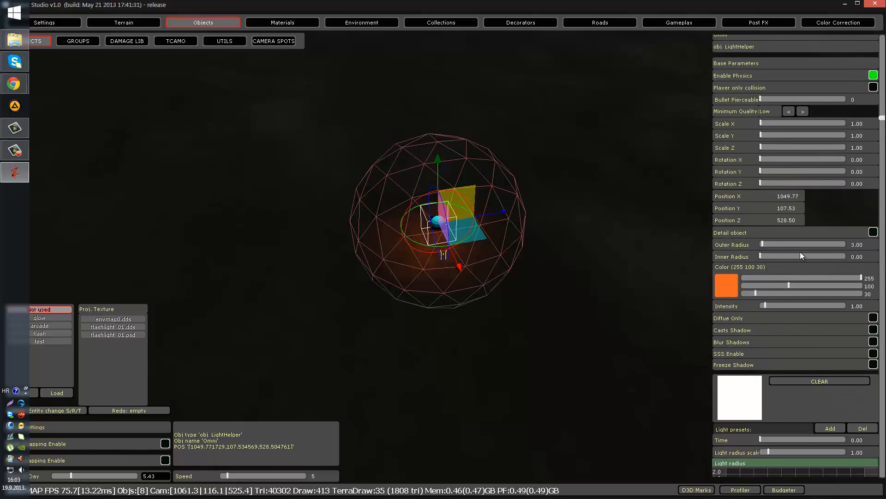
Set the Omni light's outer radius to about 38.95 and inner radius to about 20.09.
drag(770, 244, 789, 244)
key(s)
right_drag(486, 256, 486, 255)
mouse_move(808, 257)
mouse_down()
mouse_move(844, 256)
mouse_move(804, 256)
mouse_up()
Change the Omni light's color to a pale blue of 184 199 248.
drag(854, 277, 821, 285)
drag(755, 294, 852, 294)
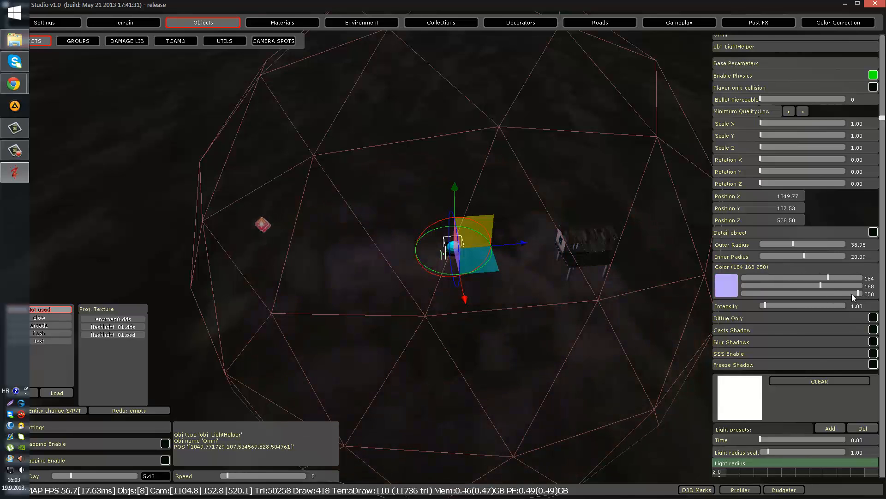
click(836, 285)
Set the Omni light's intensity to 16.
key(w)
right_drag(698, 276, 716, 262)
key(w)
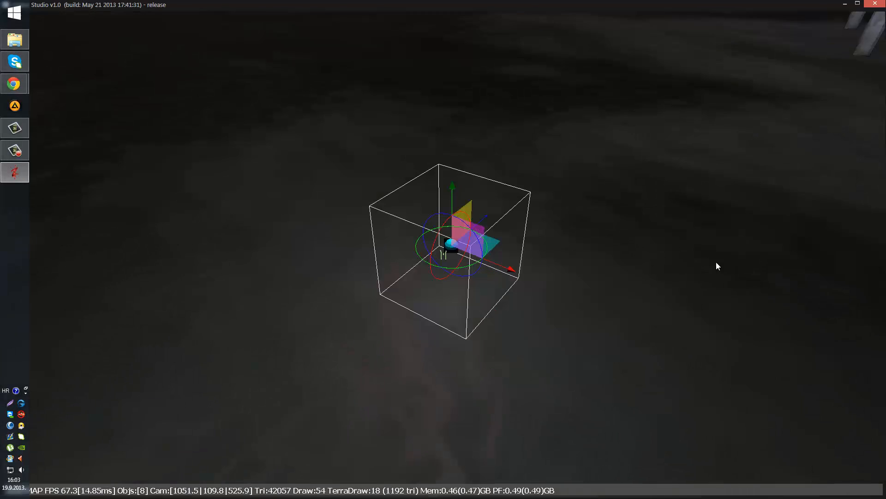
drag(762, 304, 806, 303)
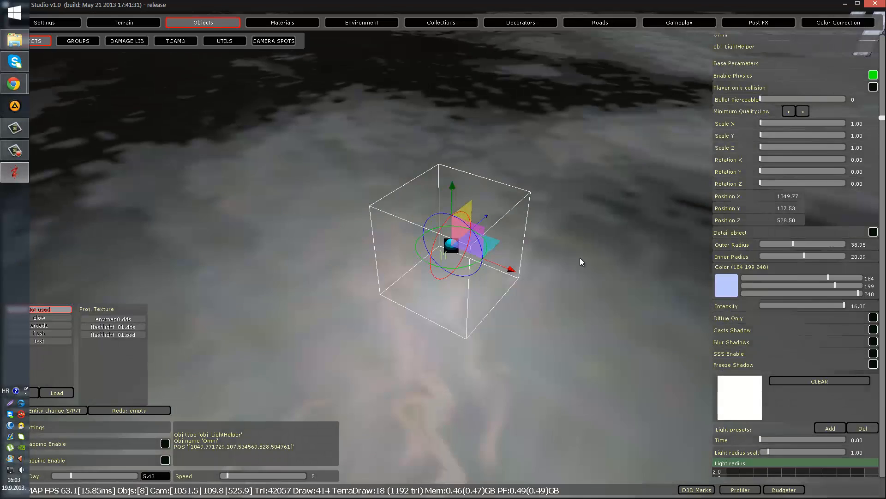
Reduce the Omni light's inner radius to 0 and deselect the light.
right_drag(580, 258, 554, 263)
key(s)
drag(797, 257, 728, 259)
key(Escape)
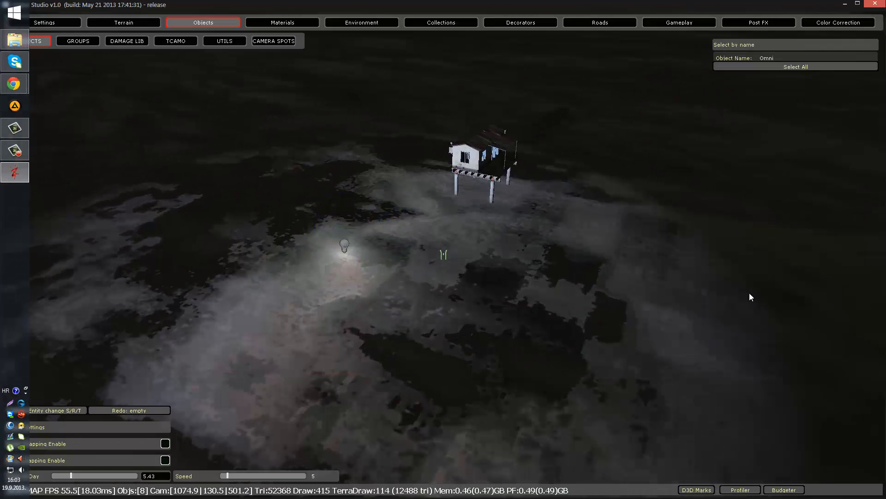
Select the Omni light and try its Casts Shadow option on and off.
click(344, 245)
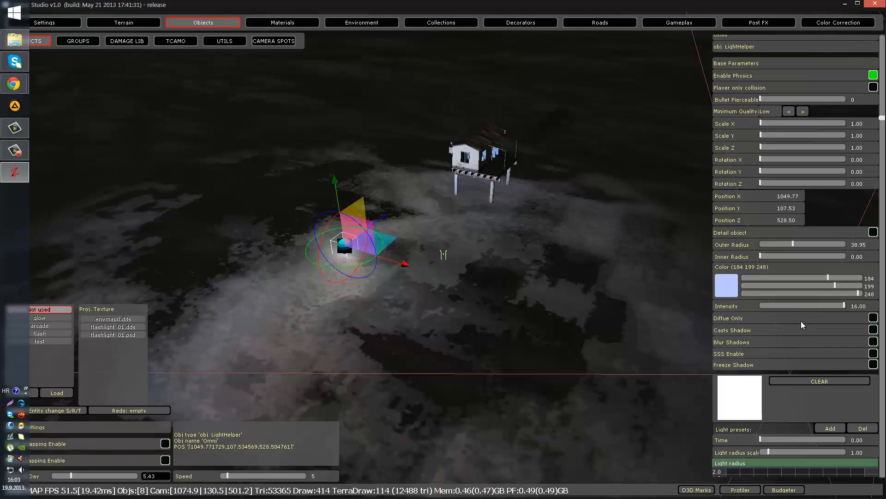
click(875, 330)
click(874, 331)
Move the Omni light up to about X 1063.33, Y 121.57 and enable Casts Shadow.
drag(373, 222, 521, 98)
right_drag(521, 98, 554, 95)
click(874, 329)
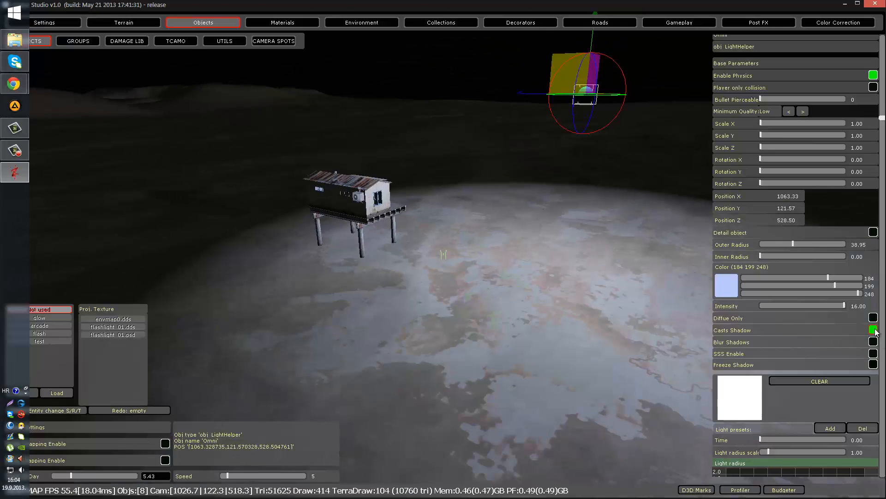
right_drag(329, 236, 168, 119)
key(w)
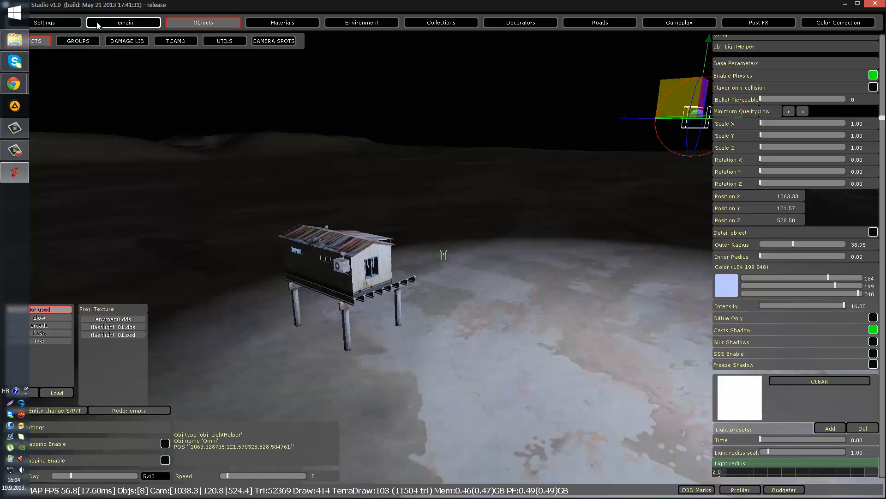
Set both the shadows quality and the lighting quality to 2 in the graphics options.
click(49, 22)
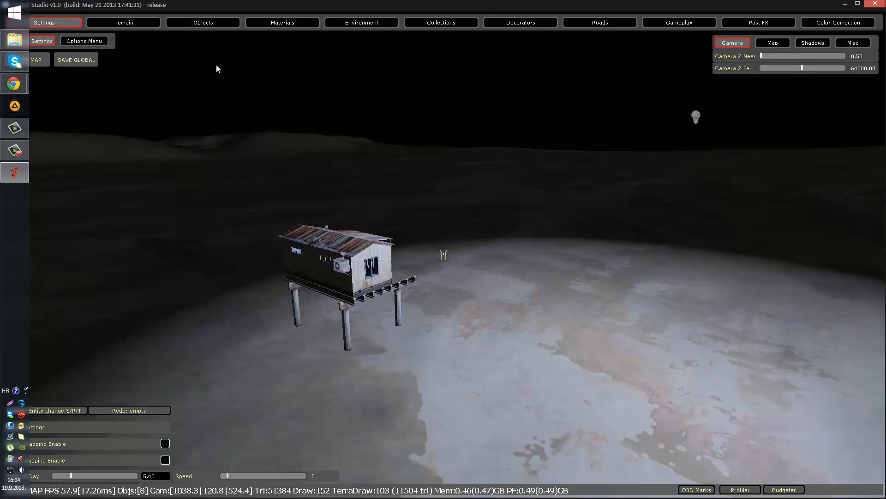
click(798, 45)
click(734, 43)
click(83, 41)
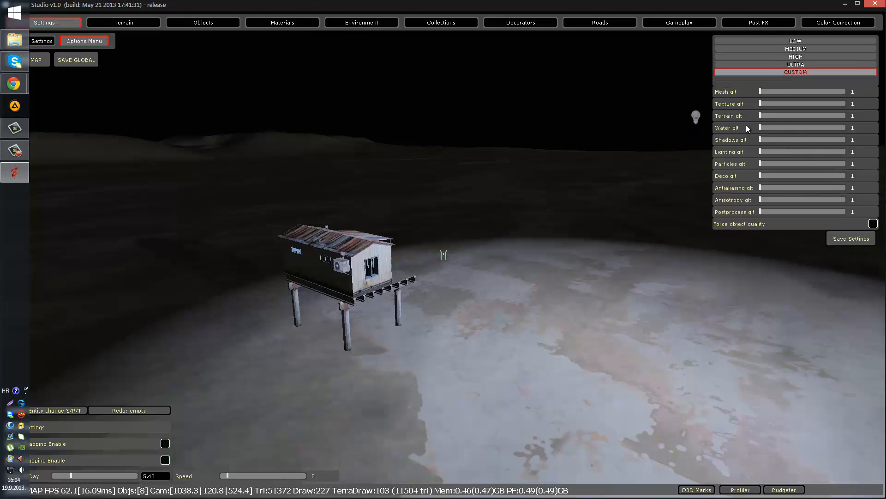
drag(775, 140, 830, 151)
Examine the shadow the stilt house casts under the Omni light from several angles.
key(w)
mouse_move(527, 198)
right_down()
mouse_move(529, 217)
mouse_move(541, 209)
right_up()
key(w)
key(s)
key(s)
key(s)
right_click(541, 209)
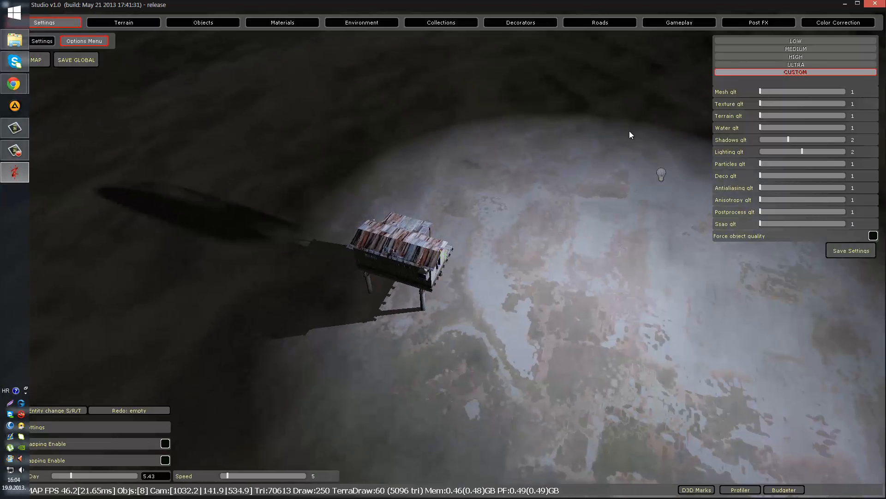
Select the Omni light and lower it to about Y 114.08.
click(204, 22)
drag(606, 148, 728, 229)
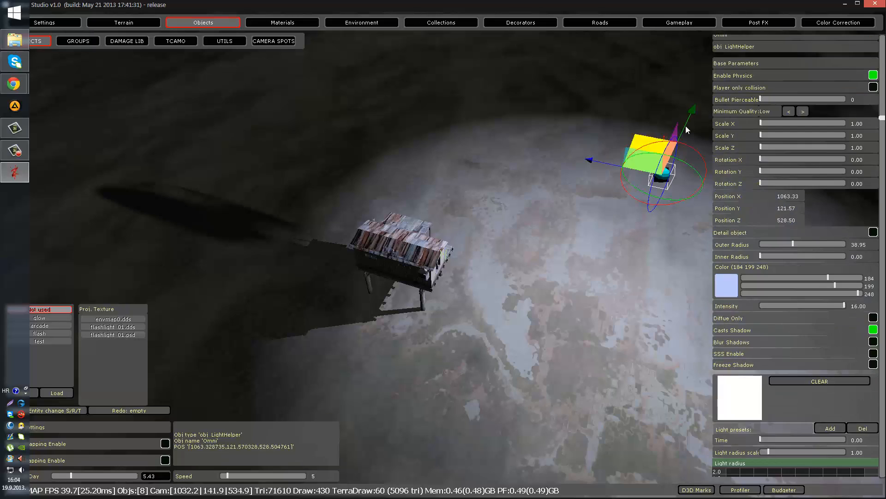
drag(685, 126, 619, 263)
Run the player character around in game mode under the Omni light to examine the shadow it casts.
key(w)
right_drag(547, 263, 557, 264)
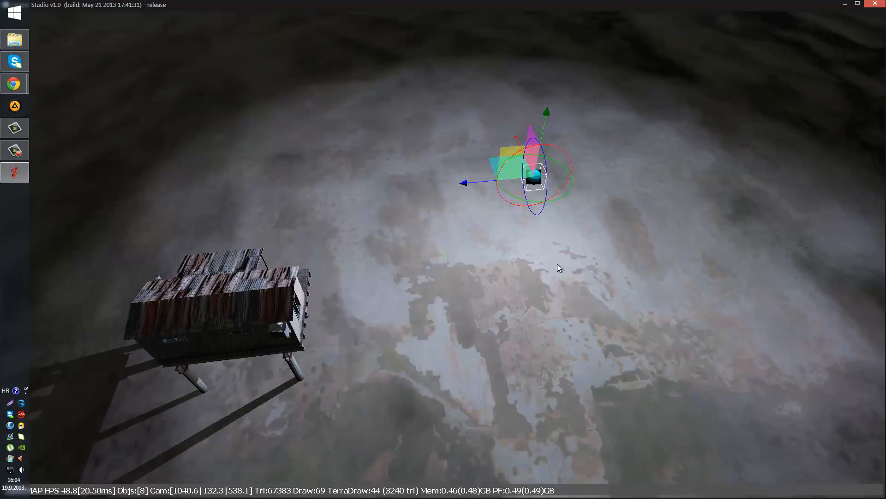
key(w)
key(F5)
key(w)
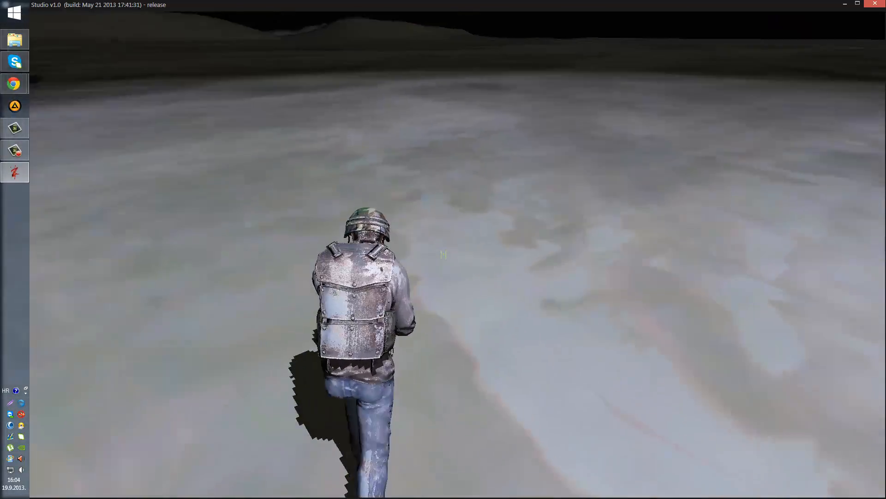
key(w)
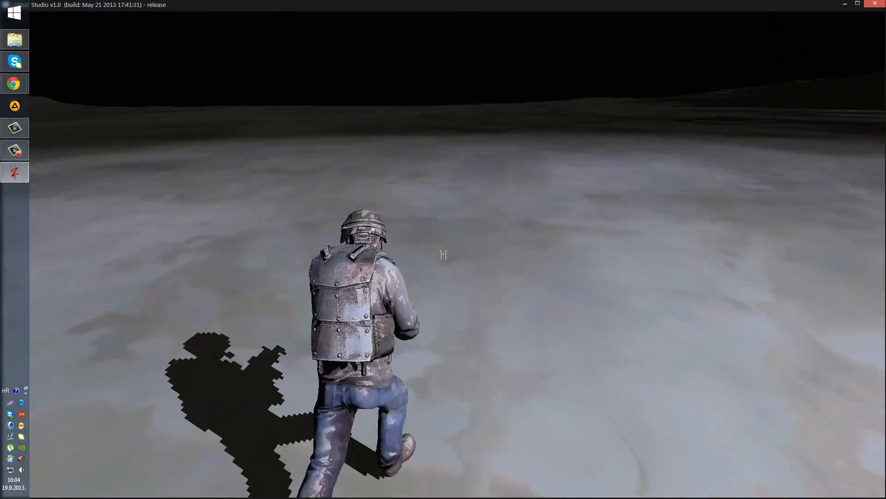
key(w)
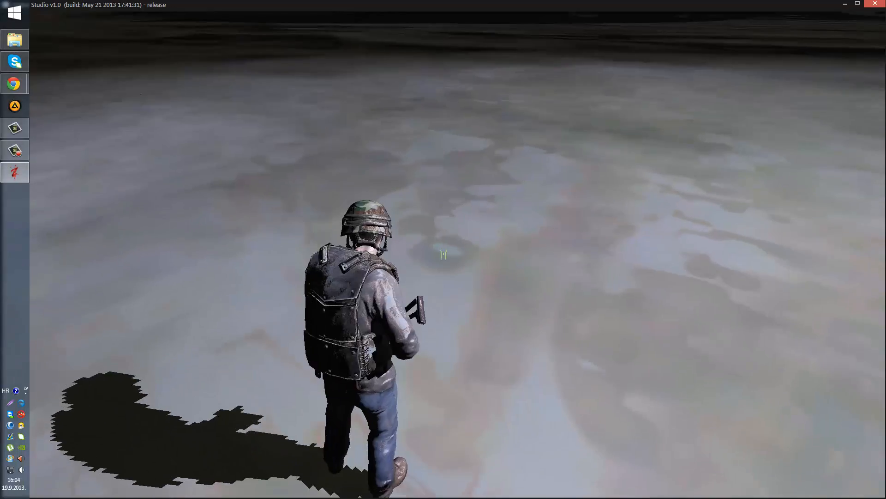
key(w)
key(F5)
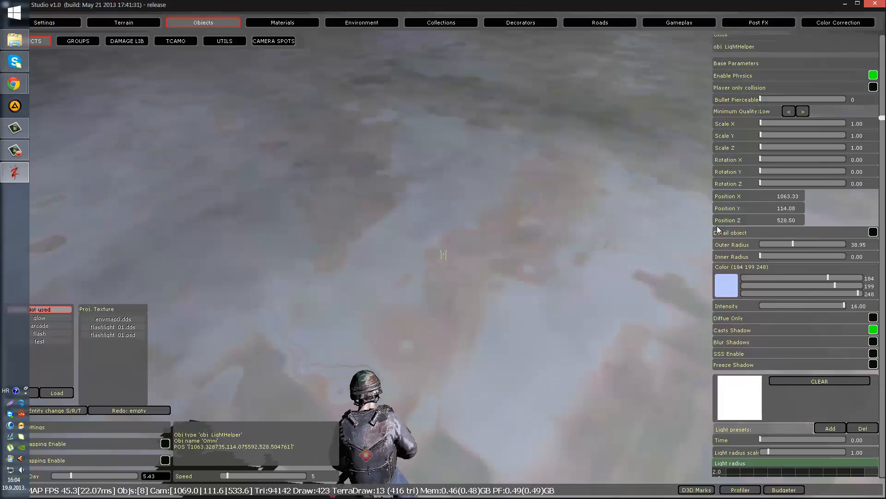
Raise the graphics options to shadows quality 4 and lighting quality 3 with the character's shadow in view.
right_drag(709, 235, 685, 233)
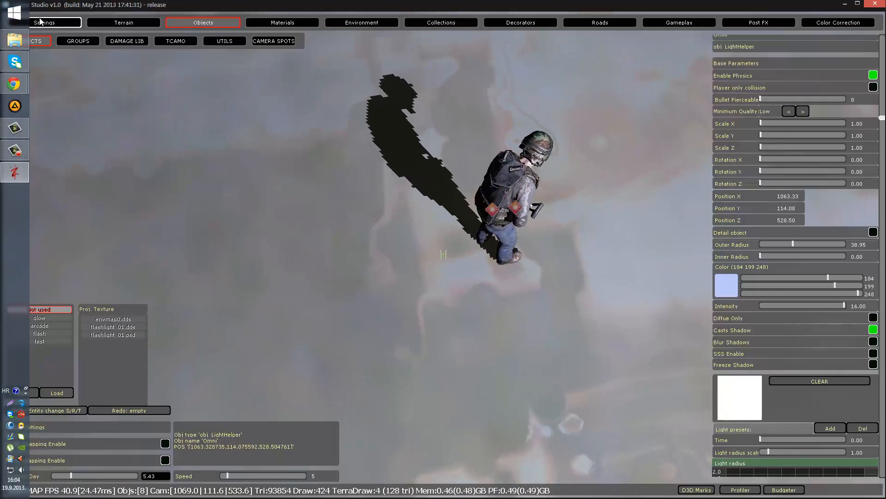
click(44, 22)
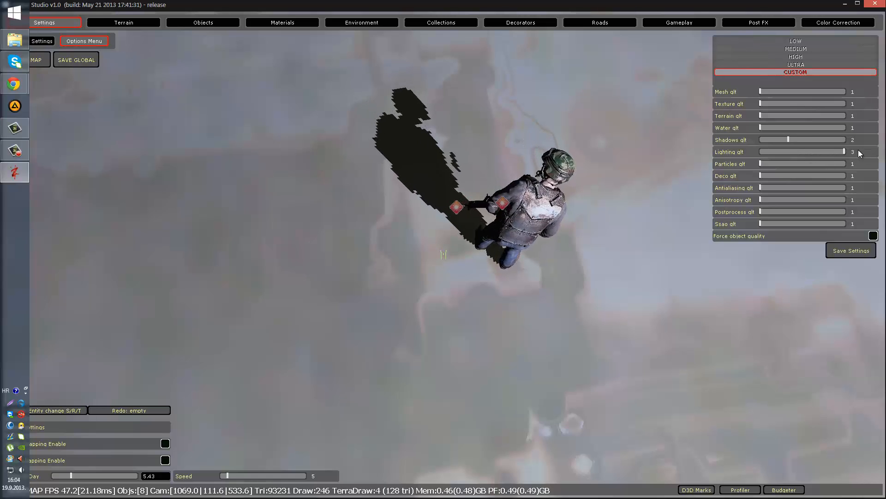
drag(788, 140, 844, 140)
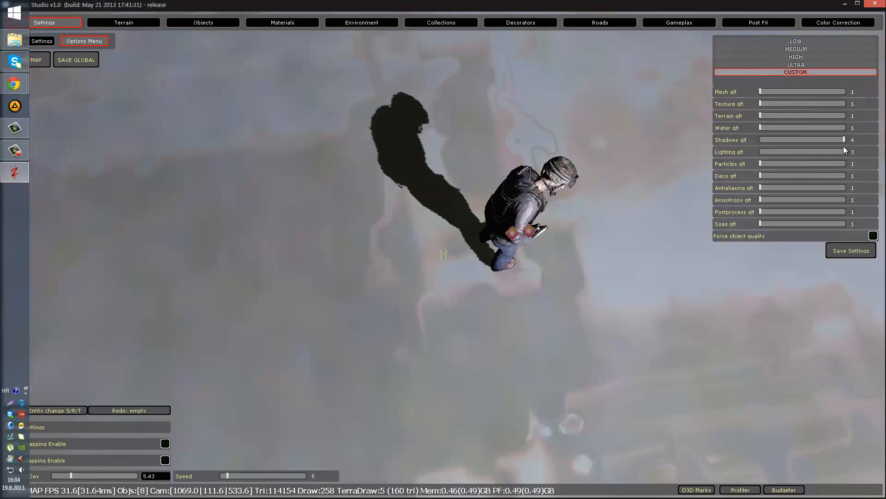
Hide the editor interface and examine the edges of the character's shadow from close up and from above.
key(Tab)
key(w)
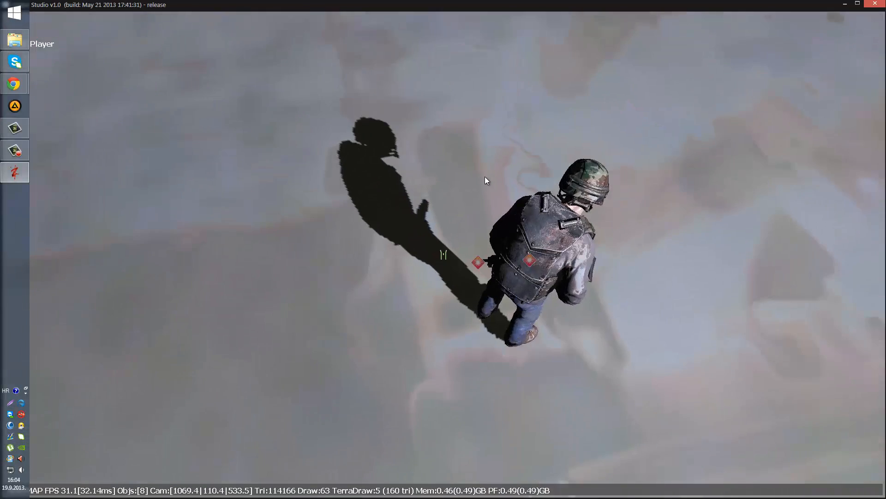
key(w)
right_drag(335, 134, 358, 157)
key(w)
key(w)
key(s)
key(a)
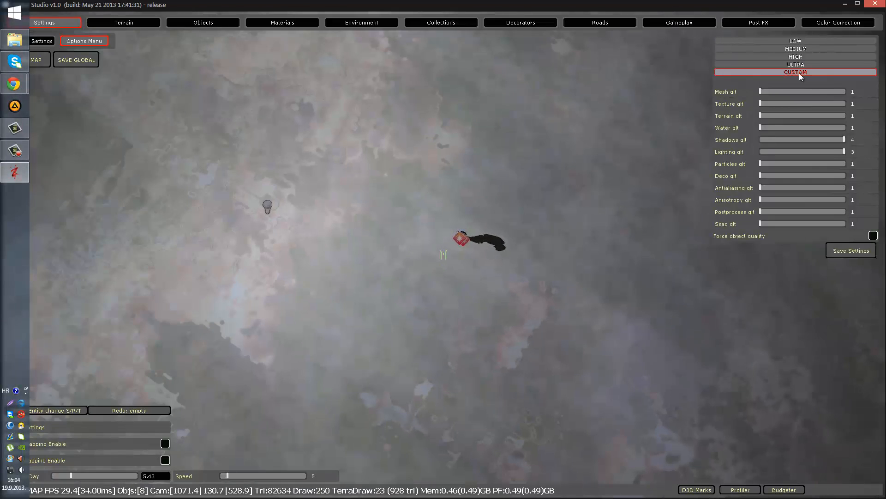
Set both the shadows quality and the lighting quality back to 2 in the graphics options.
click(203, 22)
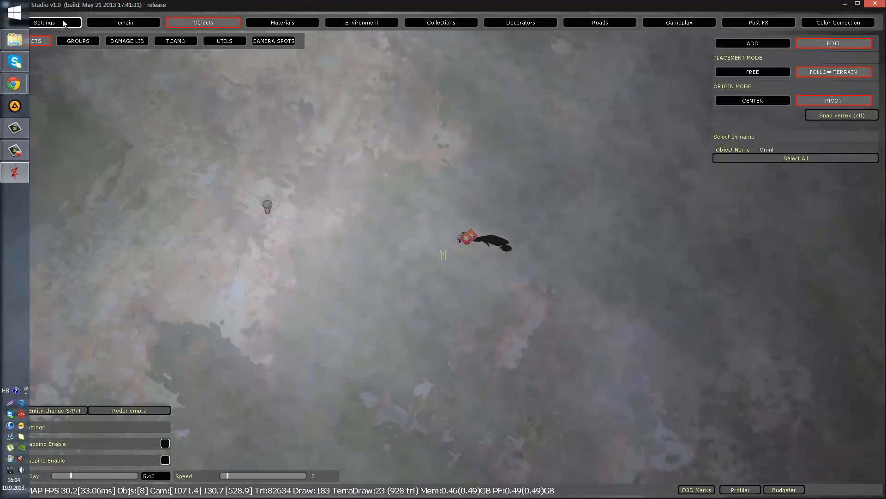
click(123, 22)
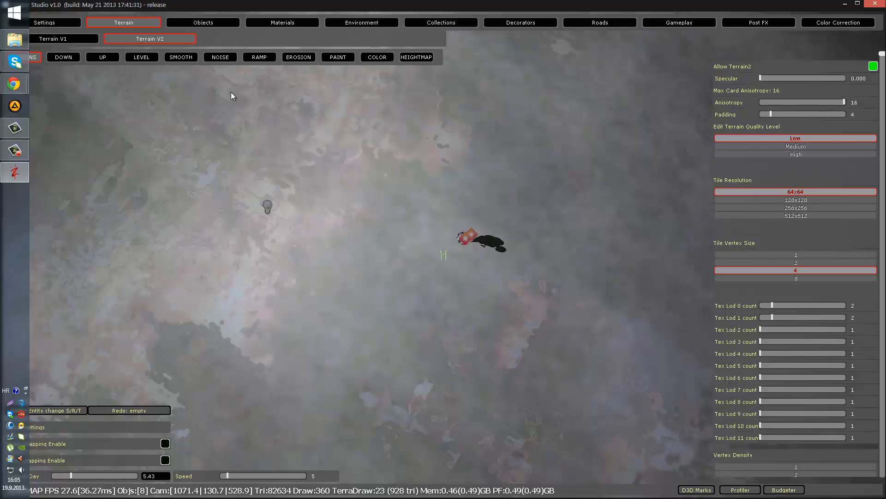
click(79, 38)
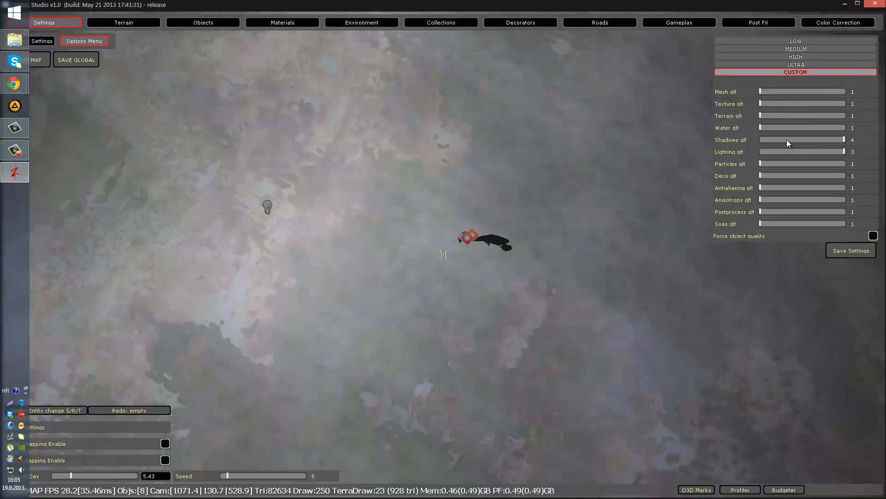
drag(782, 139, 796, 156)
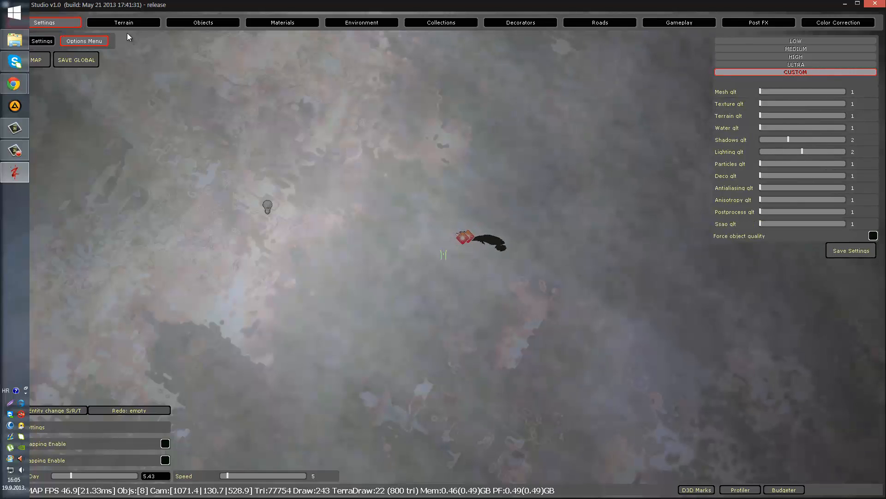
Place a Spot light on the terrain near the character and delete the Omni light.
click(223, 24)
click(768, 46)
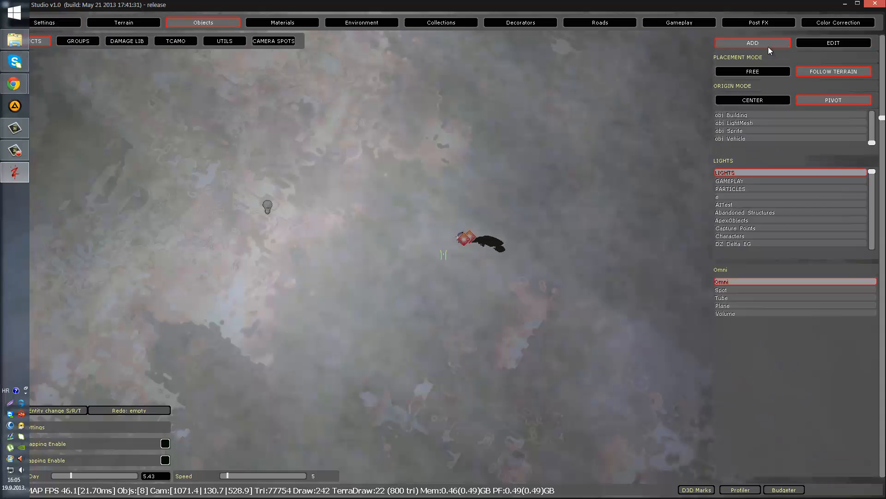
click(734, 289)
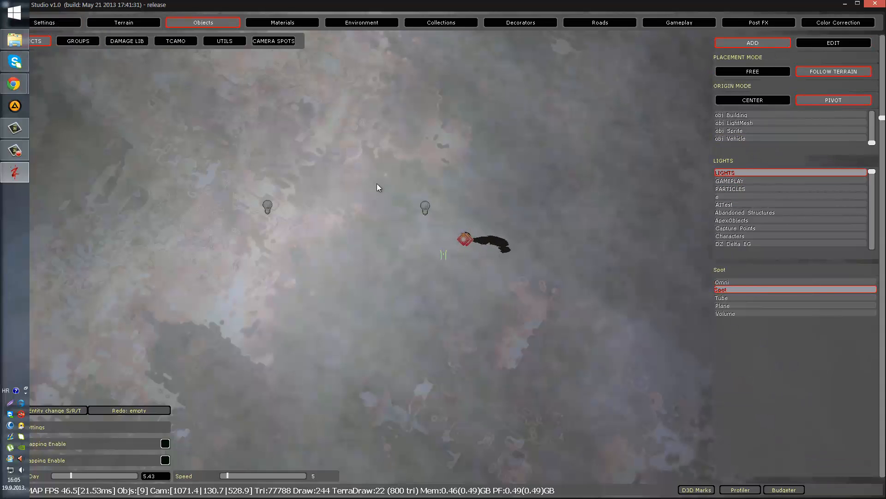
click(381, 173)
click(270, 209)
key(Delete)
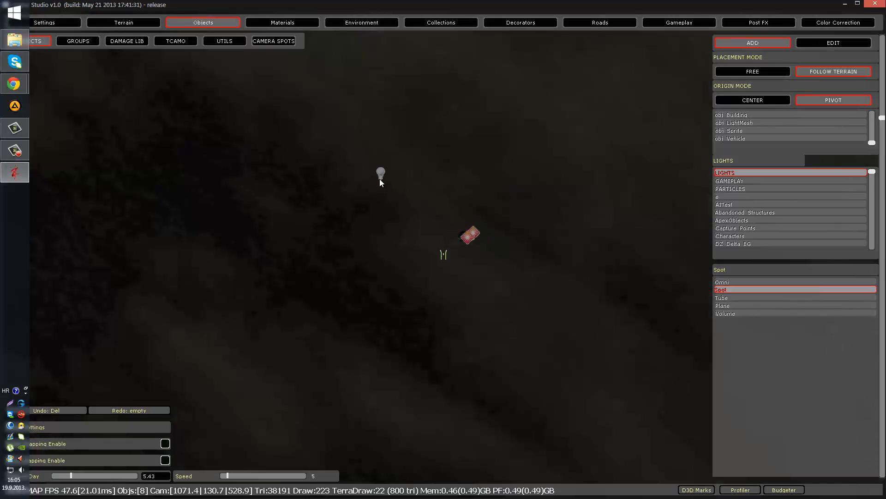
Raise the new Spot light above the terrain to about Y 123.04.
click(380, 178)
drag(373, 160, 337, 61)
scroll(363, 85, down, 5)
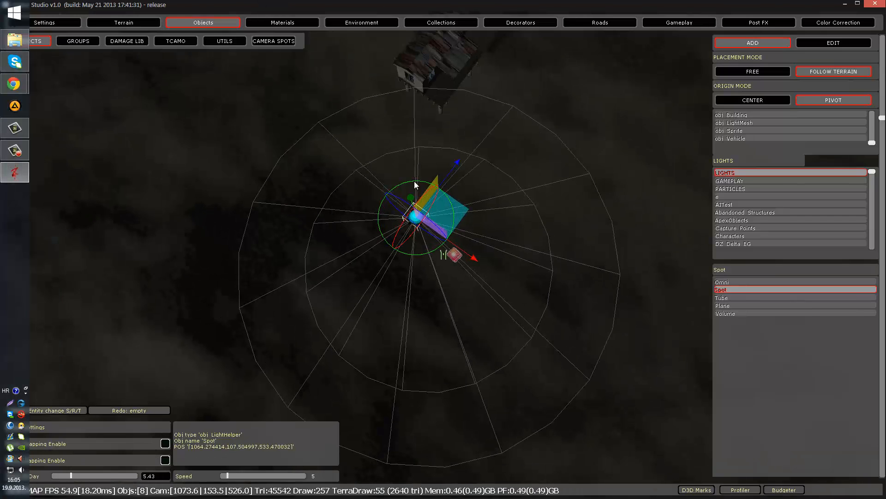
drag(398, 51, 365, 23)
right_drag(444, 167, 424, 147)
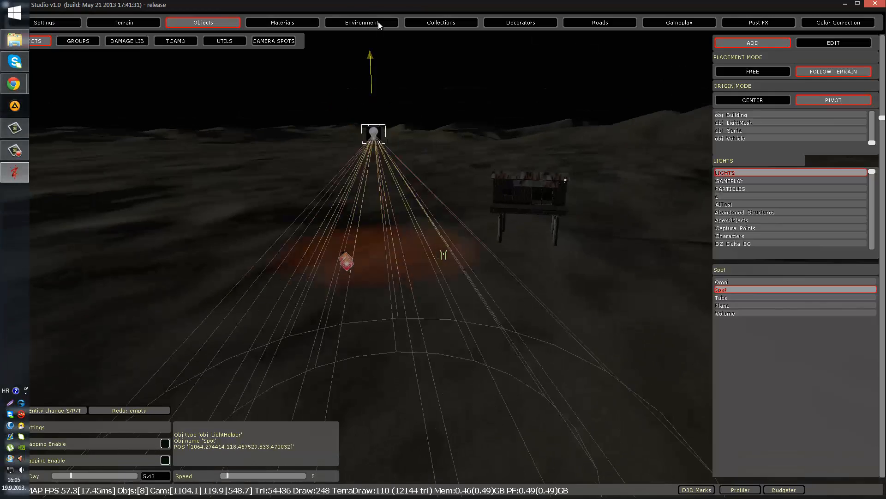
right_drag(413, 95, 378, 189)
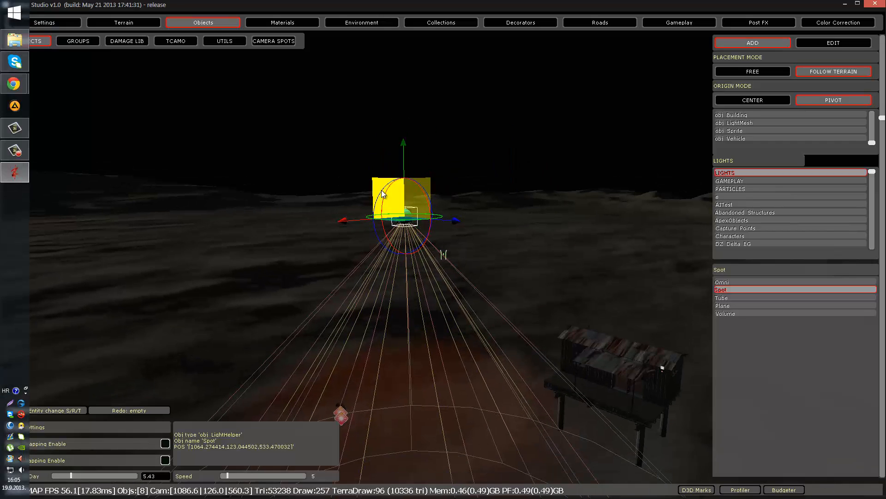
Rotate the Spot light to about X 314.96, Y 20.83, Z 270.02 so its cone points at the stilt house.
click(451, 273)
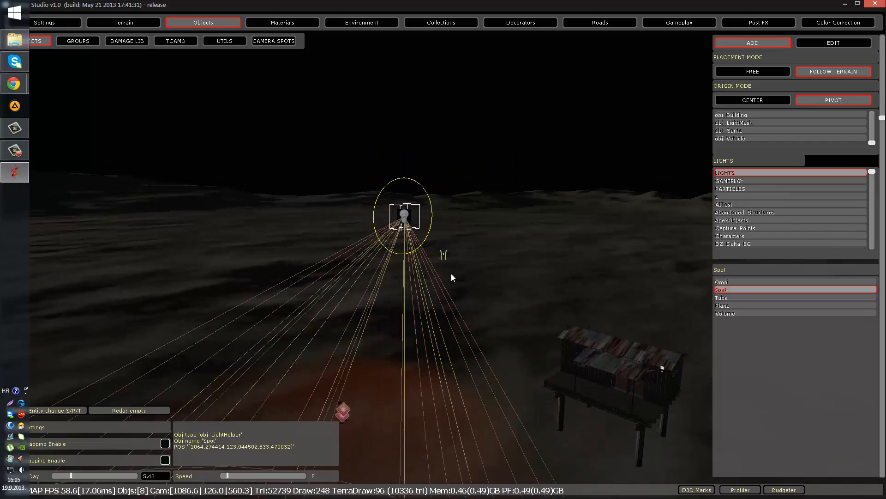
drag(451, 274, 412, 205)
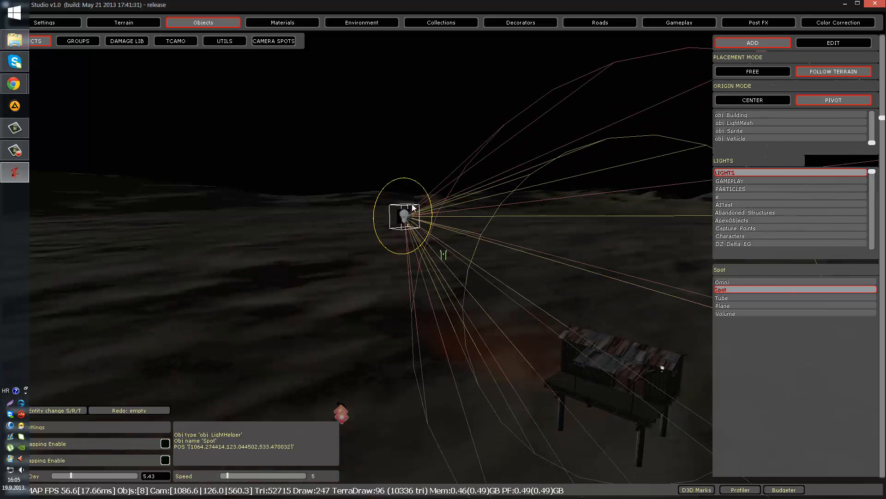
click(412, 207)
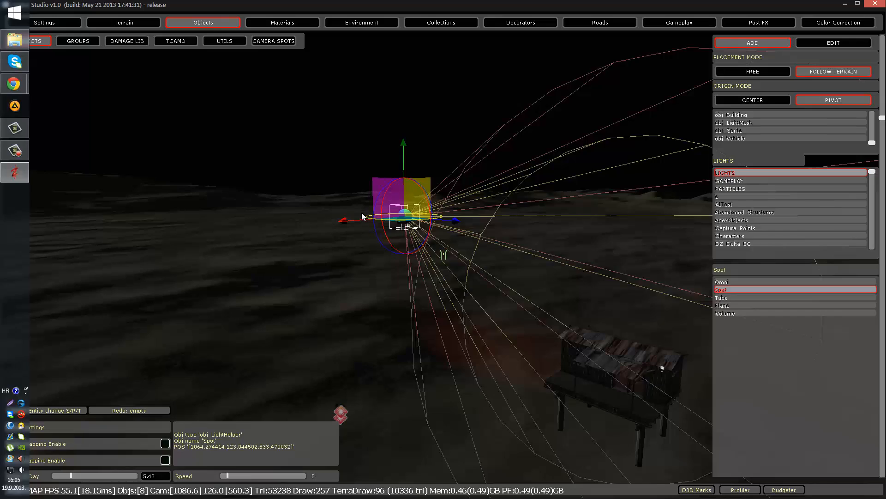
drag(363, 214, 294, 220)
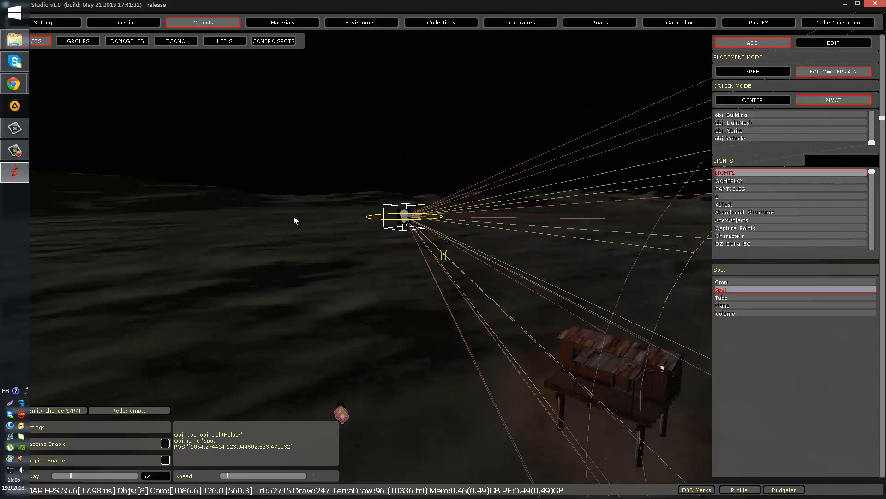
right_drag(294, 216, 357, 228)
key(s)
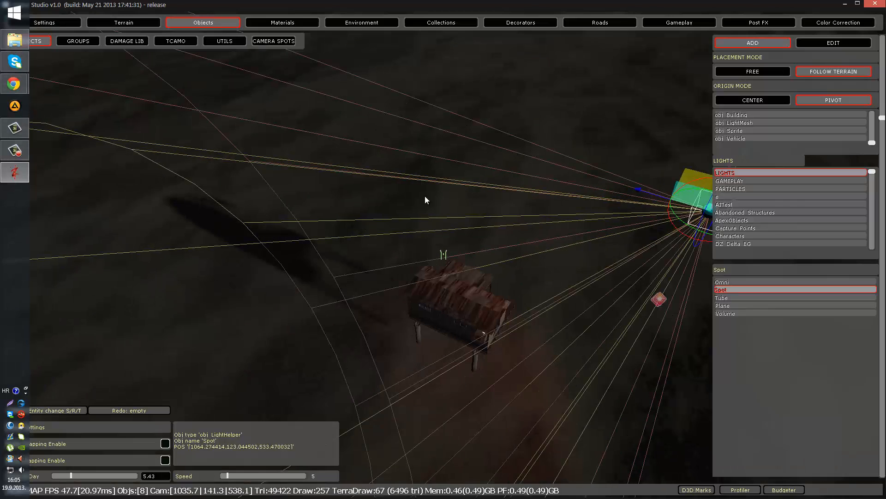
Show the Spot light's parameters in edit mode and change its color to a near-white 220, 235, 237.
click(818, 45)
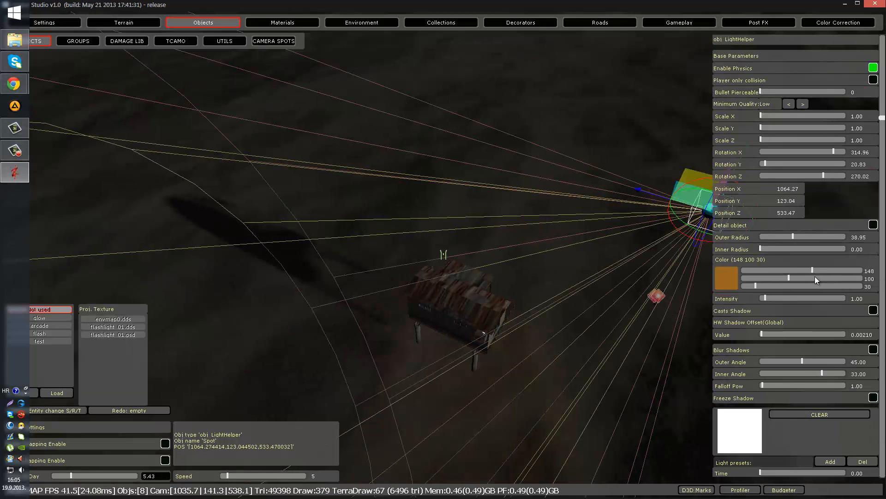
drag(815, 276, 848, 271)
click(855, 288)
click(849, 271)
Set the Spot light's HW Shadow Offset to about 0.02303 and enable Casts Shadow.
mouse_move(774, 333)
mouse_down()
mouse_move(813, 335)
mouse_move(757, 334)
mouse_move(790, 335)
mouse_move(774, 331)
mouse_up()
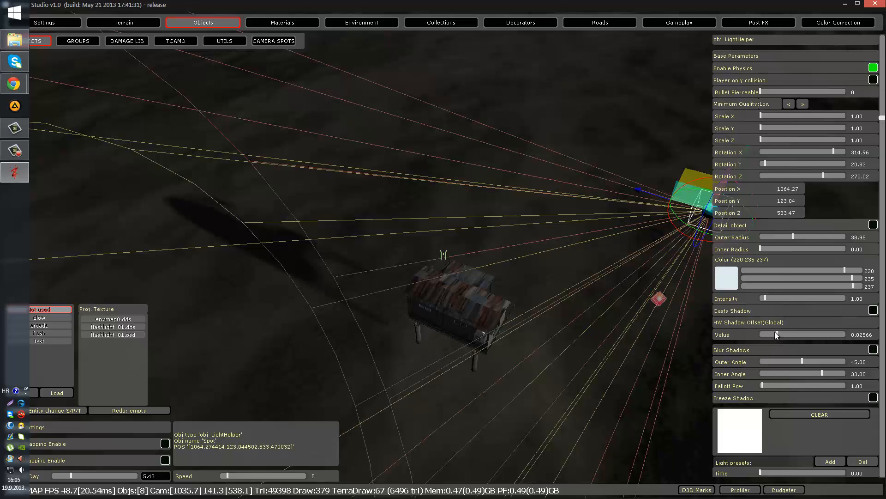
click(873, 309)
right_drag(509, 300, 509, 313)
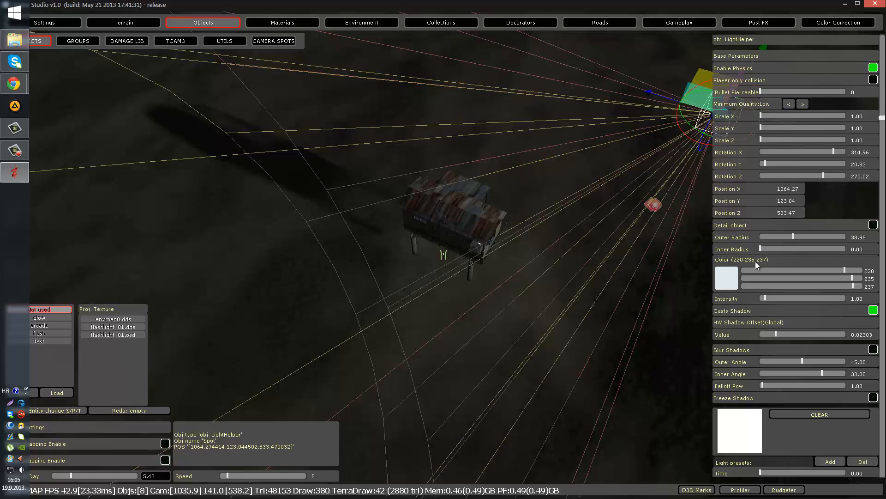
Set the Spot light's Outer Radius to 100 and Inner Radius to about 27.09, and try Blur Shadows on and off.
drag(792, 237, 846, 238)
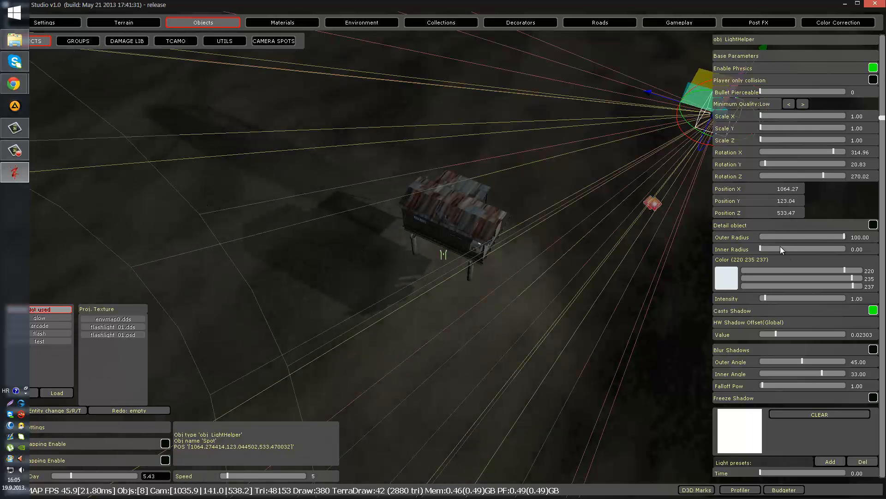
mouse_move(770, 248)
mouse_down()
mouse_move(848, 251)
mouse_move(762, 255)
mouse_move(785, 258)
mouse_up()
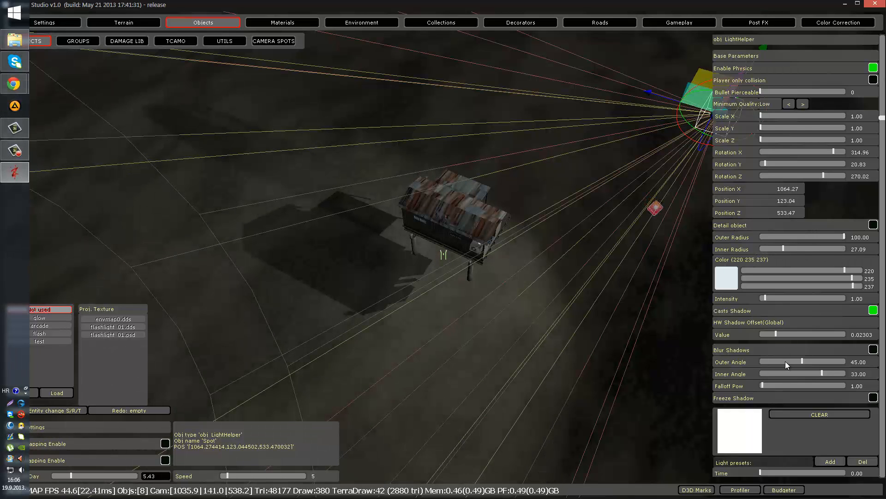
click(872, 350)
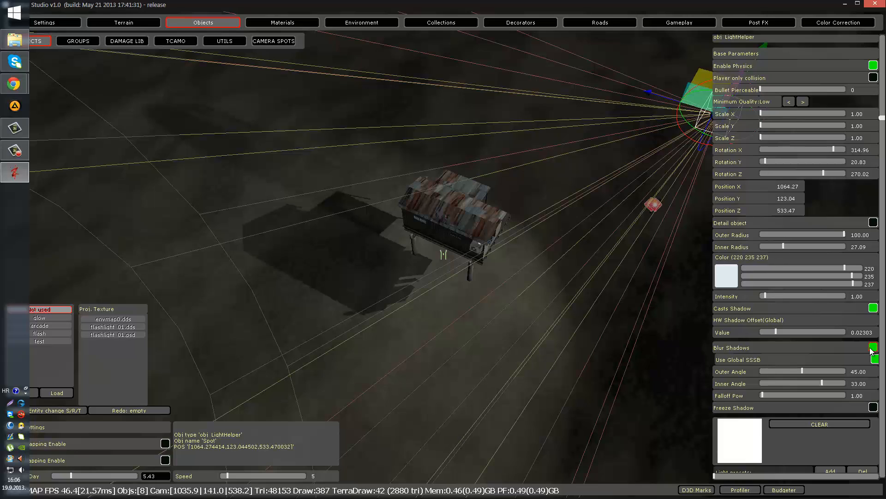
click(872, 350)
Set the Spot light's Outer Angle to about 29.84 and Inner Angle to about 29.51, adjust Falloff Pow, and deselect the light.
drag(804, 361, 884, 380)
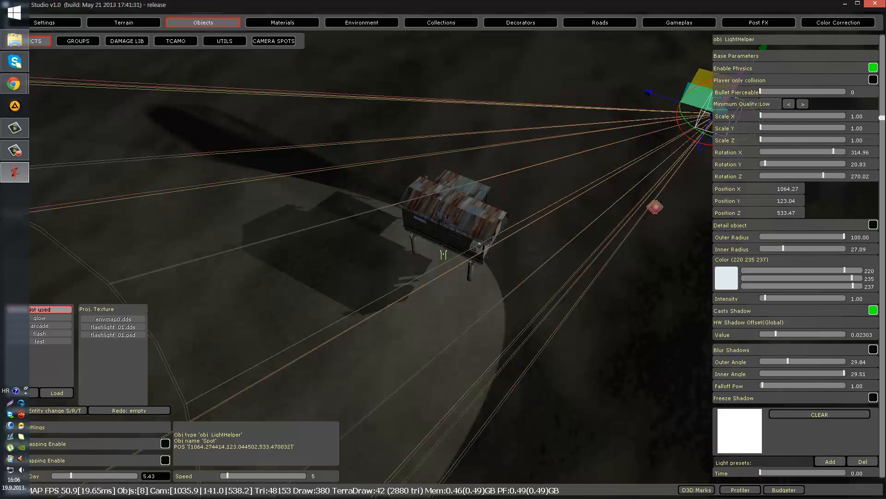
drag(776, 385, 801, 387)
click(524, 356)
Examine the Spot light's cone and the stilt house's shadow from several angles with the editor interface hidden.
key(Tab)
key(w)
key(w)
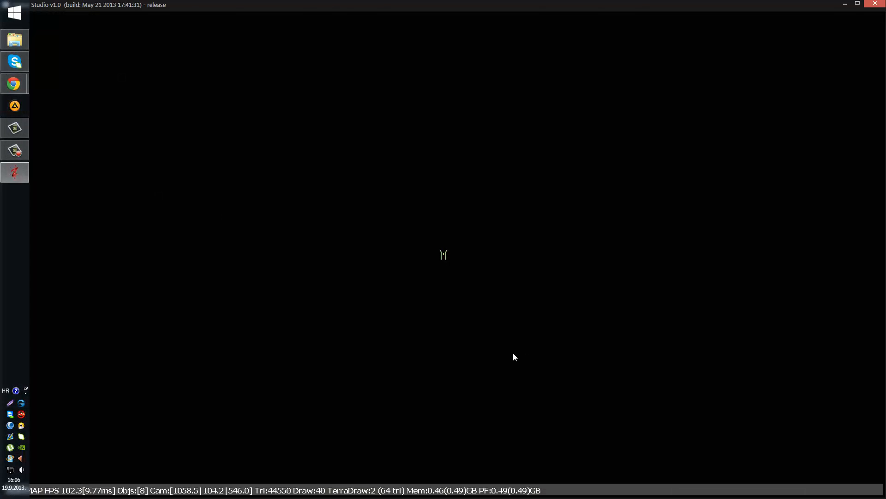
key(s)
right_drag(514, 353, 494, 343)
key(s)
key(w)
key(w)
key(s)
key(Tab)
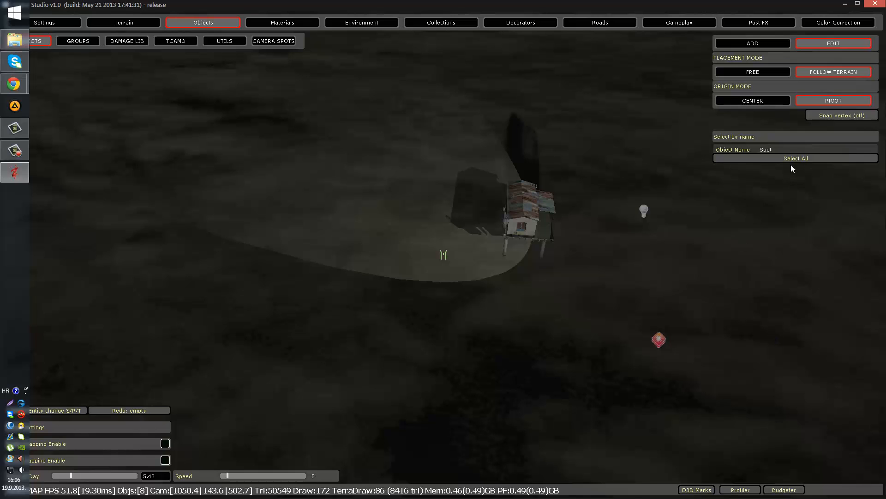
Select the Spot light, look through its light radius and color curves, and delete it.
drag(590, 159, 682, 250)
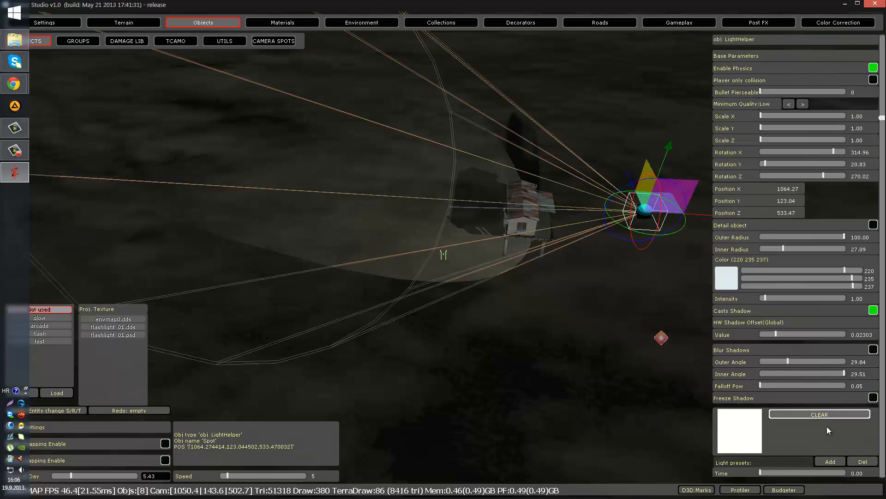
scroll(818, 320, down, 2)
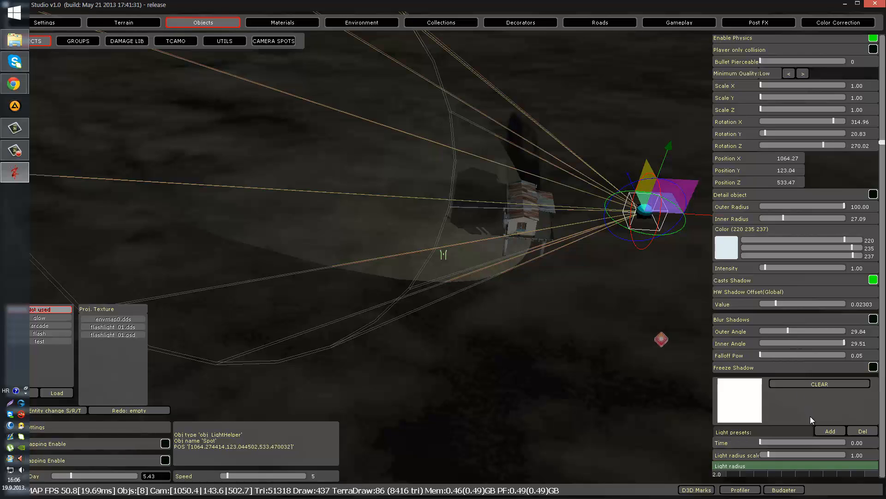
mouse_move(772, 454)
mouse_down()
mouse_move(813, 455)
mouse_move(774, 444)
mouse_up()
scroll(840, 264, down, 14)
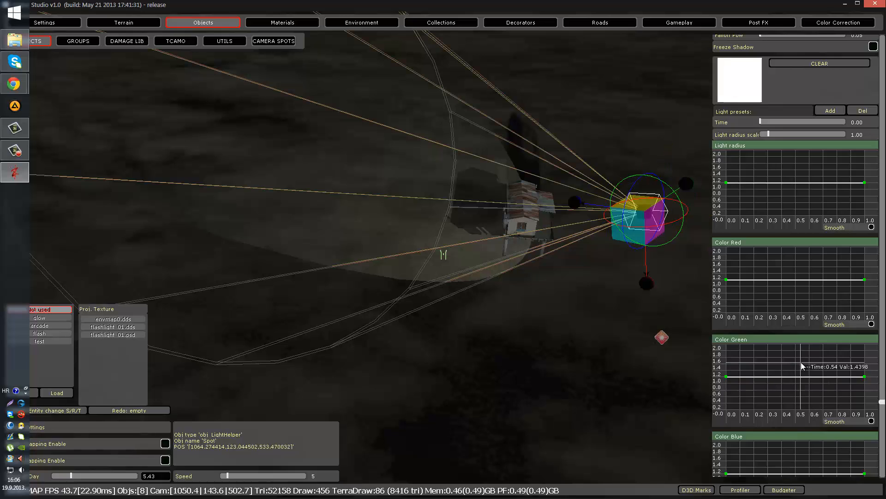
scroll(796, 401, down, 2)
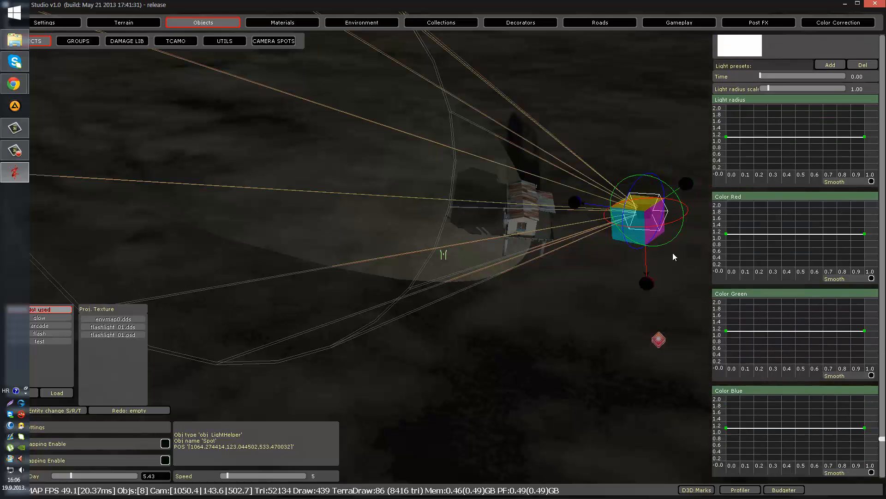
key(Delete)
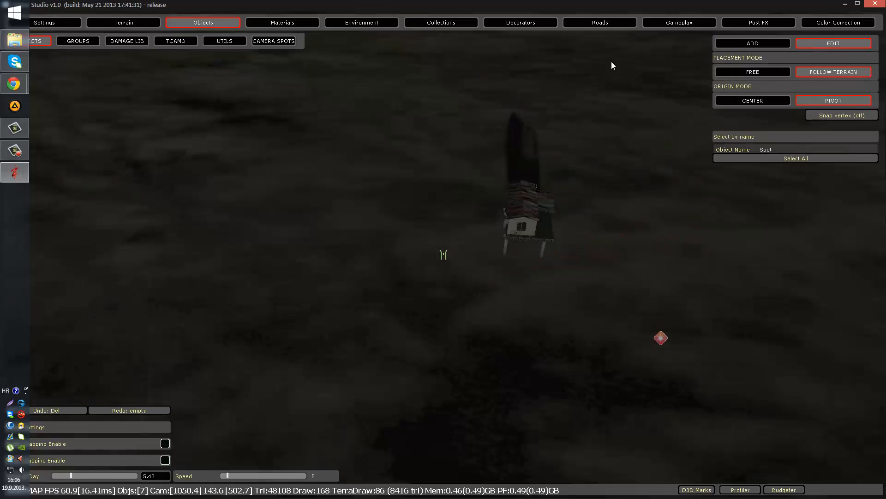
Place a Tube light on the terrain near the stilt house and save the level.
click(741, 42)
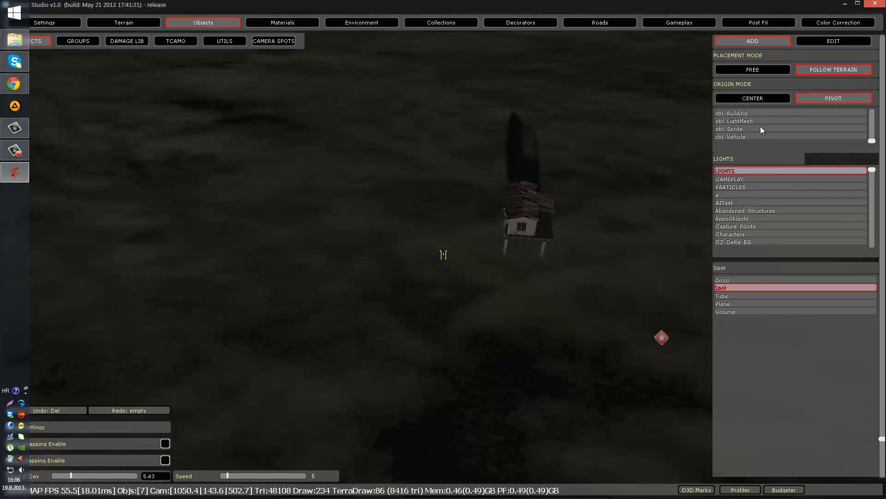
click(741, 295)
click(413, 319)
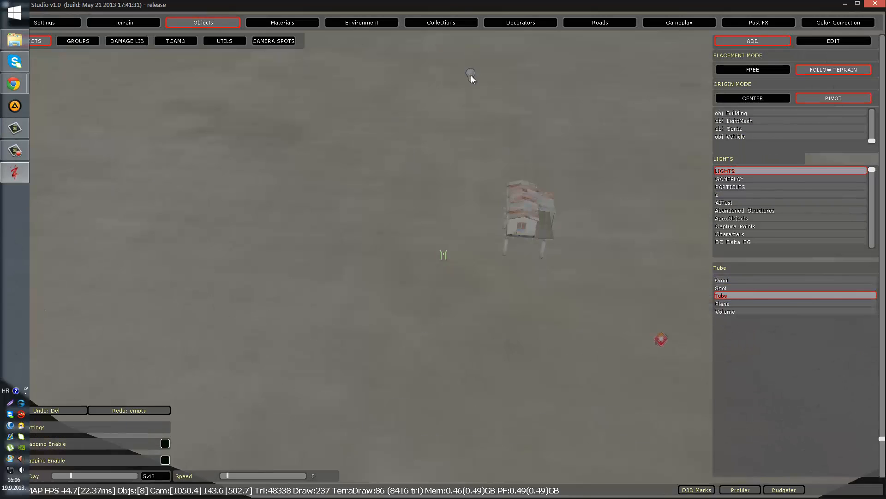
key(s)
right_drag(471, 76, 471, 76)
key(ctrl+s)
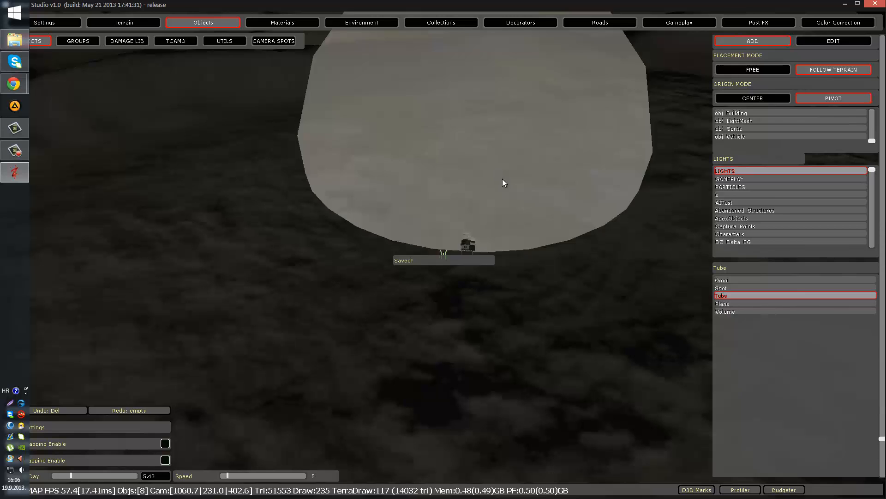
Examine the Tube light's illumination of the terrain and stilt house from several distances and angles.
key(w)
right_drag(580, 207, 548, 232)
key(s)
key(w)
key(d)
key(w)
key(w)
key(d)
key(s)
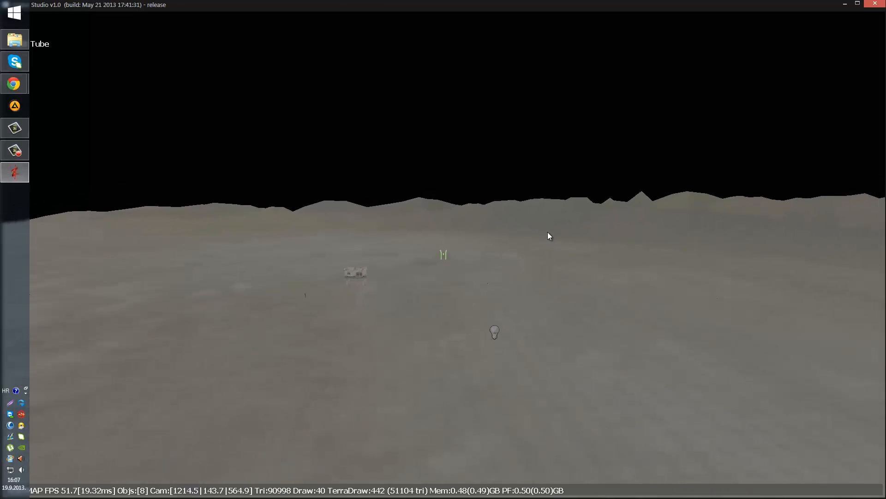
key(w)
right_drag(547, 232, 547, 232)
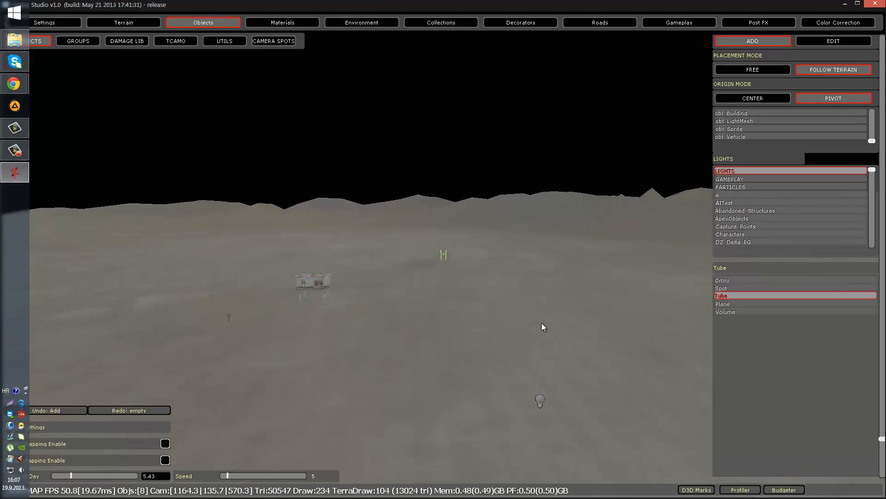
Open the Tube light for editing and set its color to 54, 60, 30 and its Outer Radius to 20.
click(545, 398)
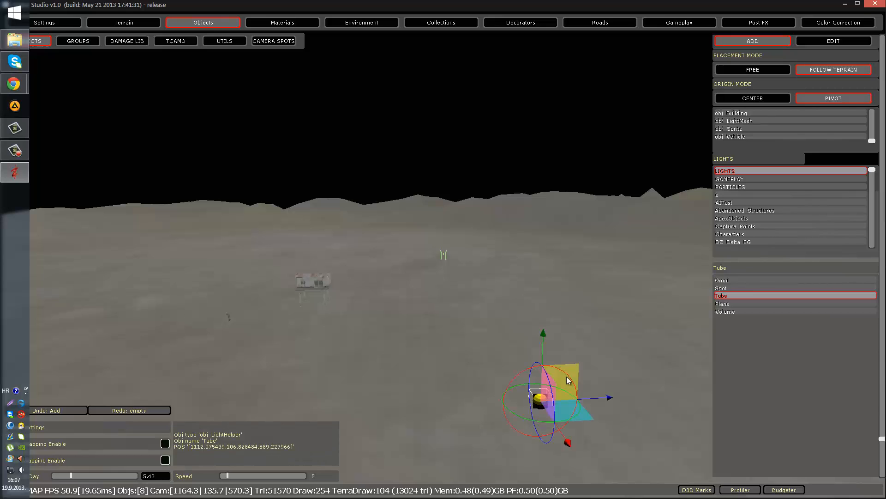
click(841, 43)
scroll(801, 269, up, 6)
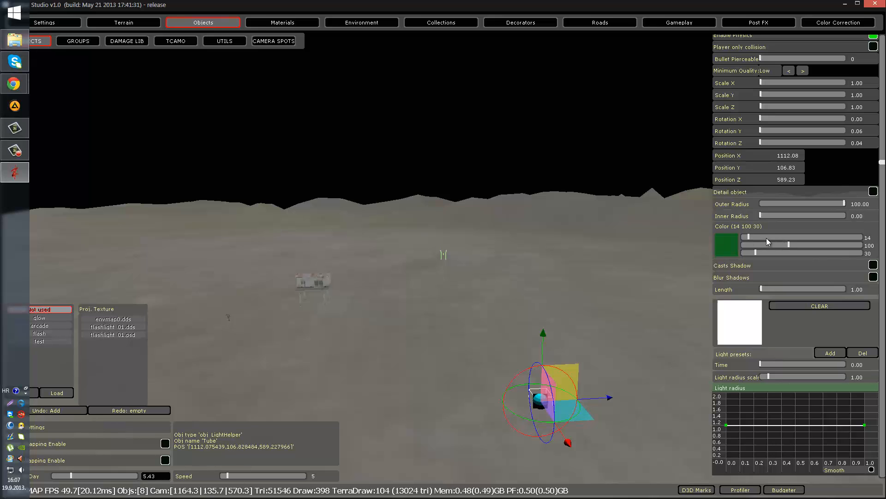
click(767, 238)
click(769, 245)
mouse_move(792, 201)
mouse_down()
mouse_move(769, 206)
mouse_move(779, 207)
mouse_up()
Enable Casts Shadow on the Tube light and inspect its lit area from several angles.
key(w)
right_drag(589, 259, 603, 255)
key(w)
key(d)
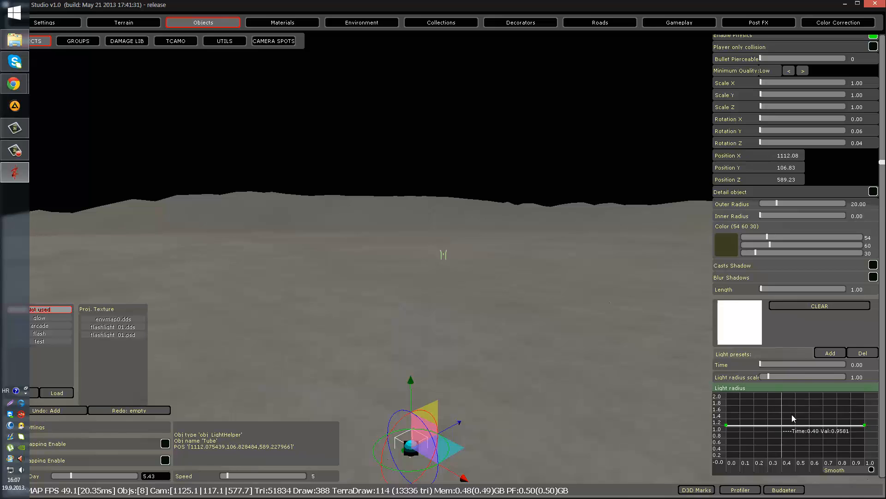
click(873, 266)
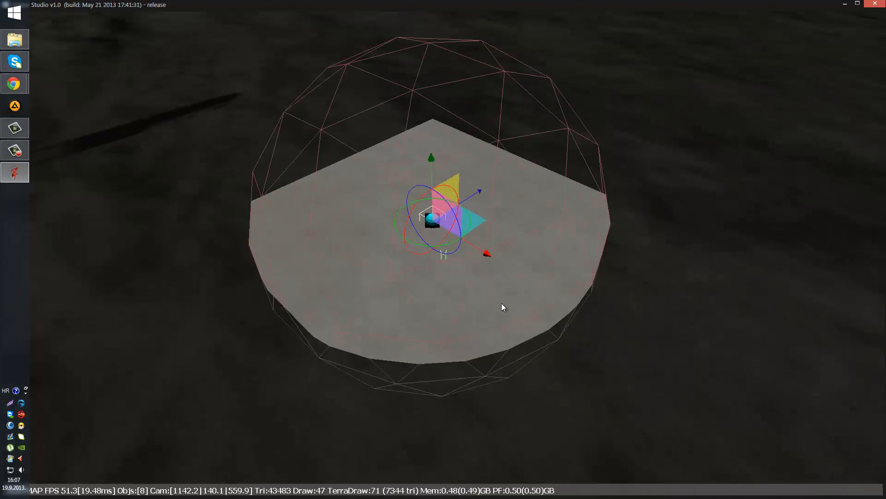
key(w)
key(a)
right_drag(501, 303, 641, 298)
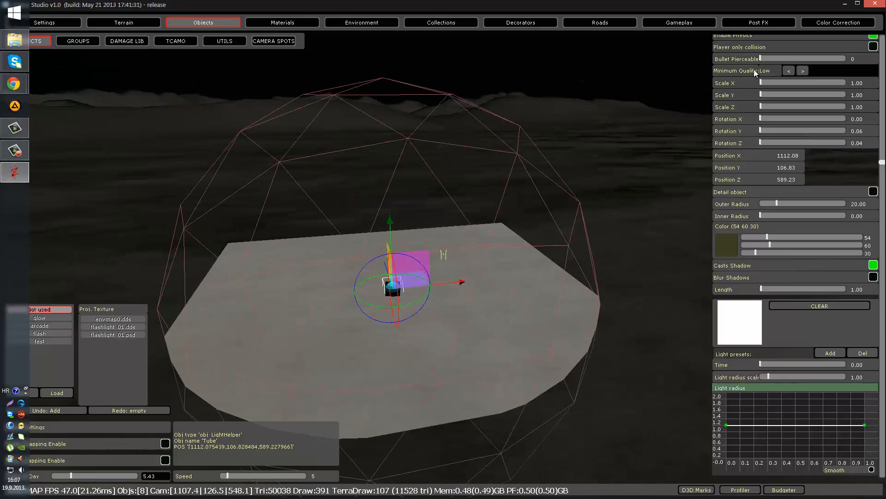
Delete the Tube light and place a Plane light on the terrain instead.
key(Delete)
click(772, 45)
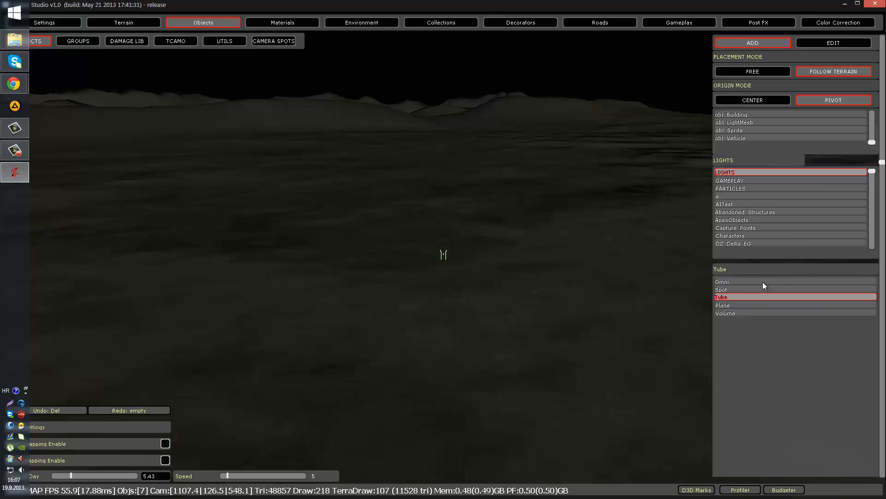
click(740, 303)
click(437, 265)
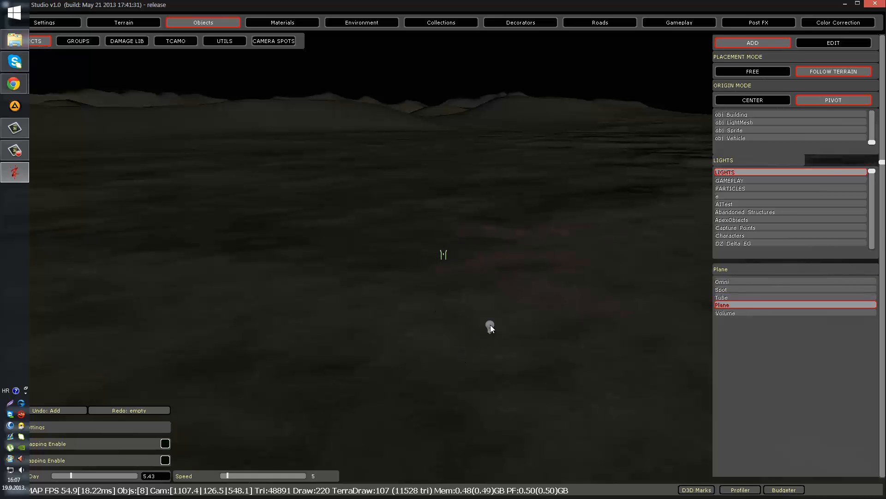
Move the Plane light beside the stilt house and raise it to a Position Y of about 111.77.
click(490, 324)
drag(489, 304, 512, 273)
key(s)
right_drag(511, 273, 497, 264)
drag(498, 267, 180, 360)
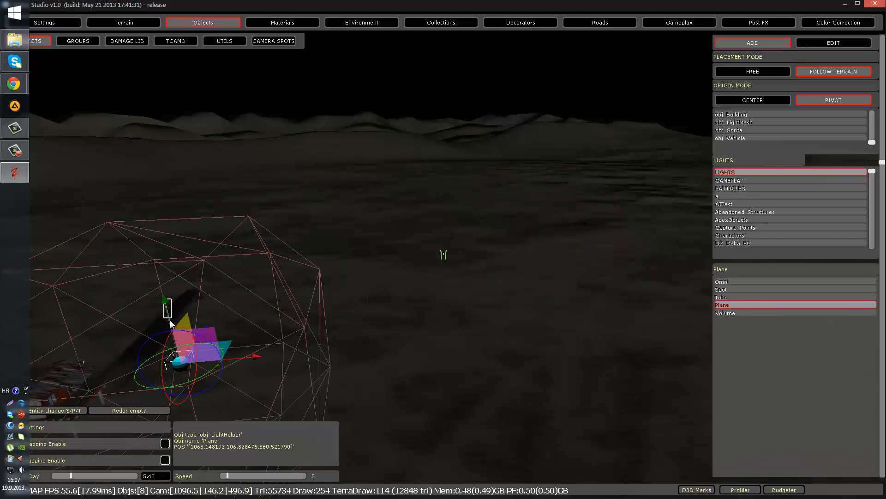
drag(171, 314, 159, 297)
Set the Plane light's Length to about 62.53, Width to about 8.05 and Intensity to 16.
click(846, 42)
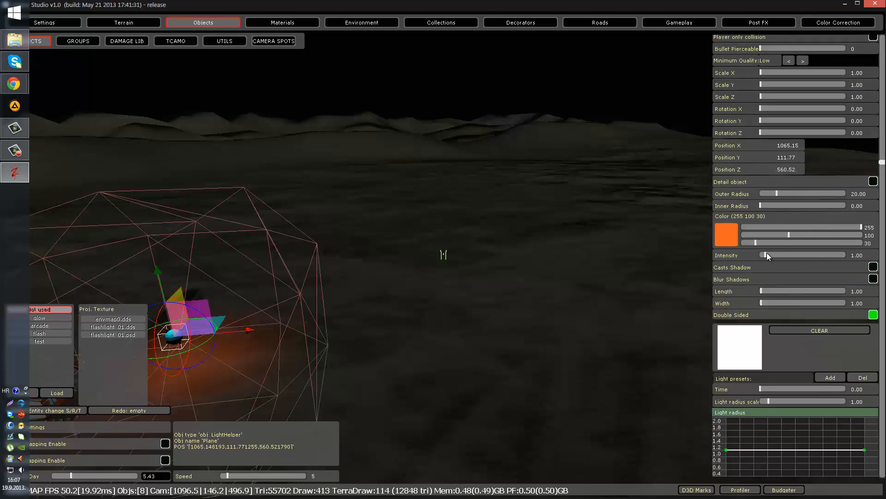
drag(773, 290, 817, 290)
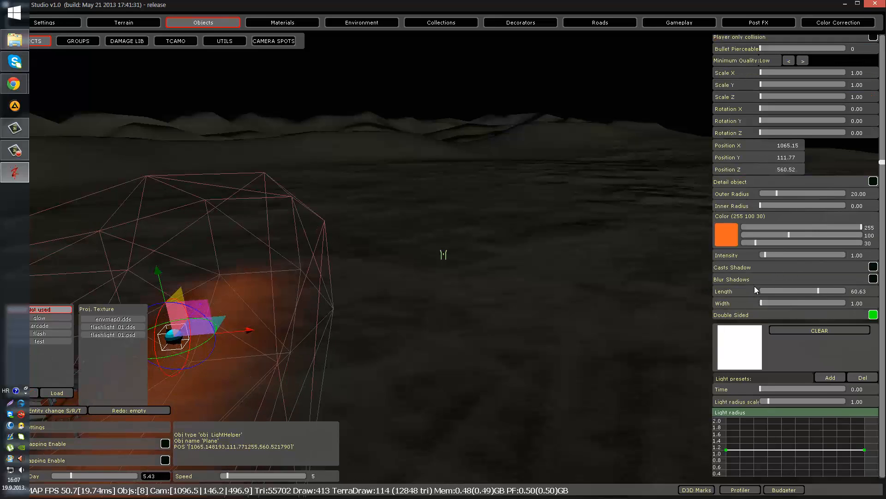
right_drag(670, 290, 459, 310)
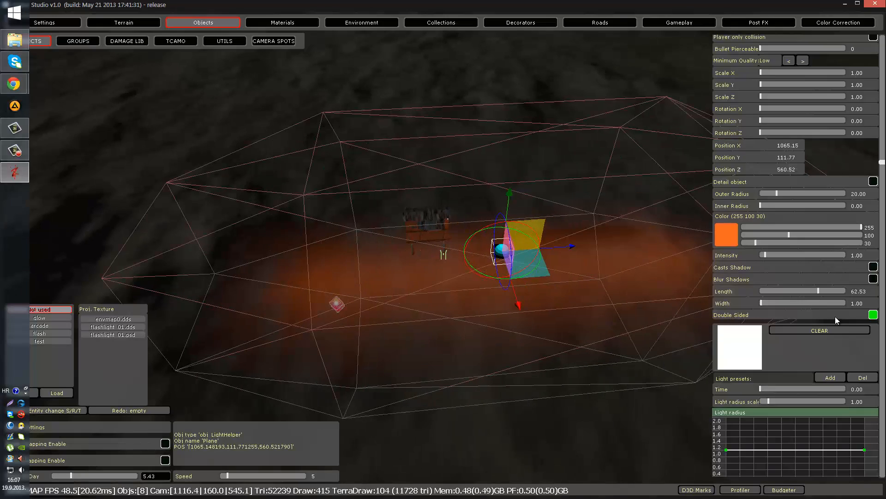
mouse_move(777, 305)
mouse_down()
mouse_move(833, 301)
mouse_move(766, 298)
mouse_up()
drag(774, 258, 844, 255)
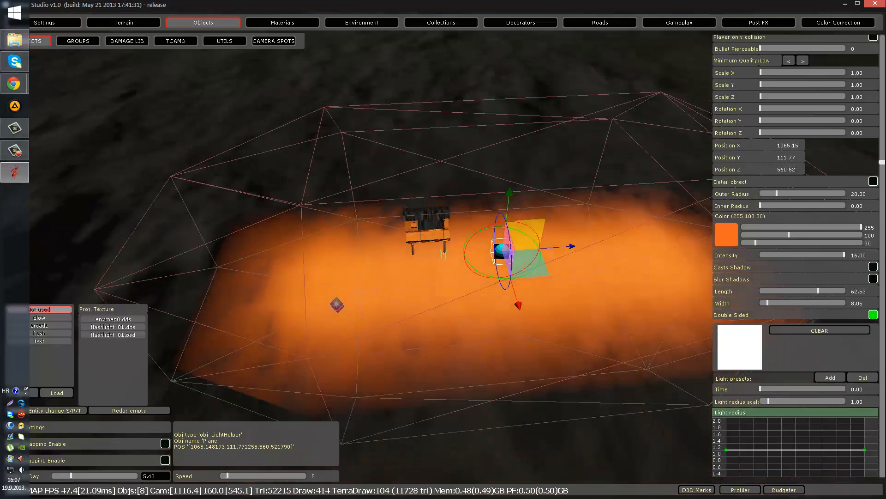
Set the Plane light's Inner Radius to about 4.69 and Outer Radius to about 99.47.
right_drag(664, 253, 494, 262)
key(w)
key(s)
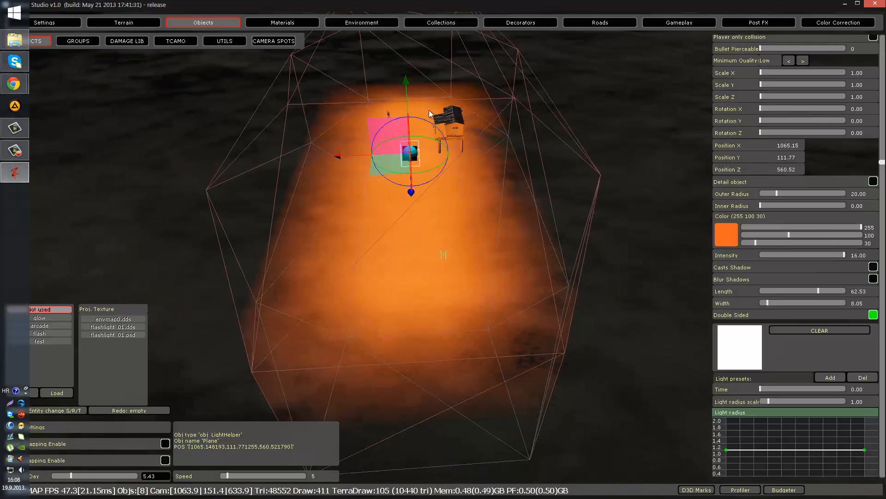
drag(769, 206, 813, 193)
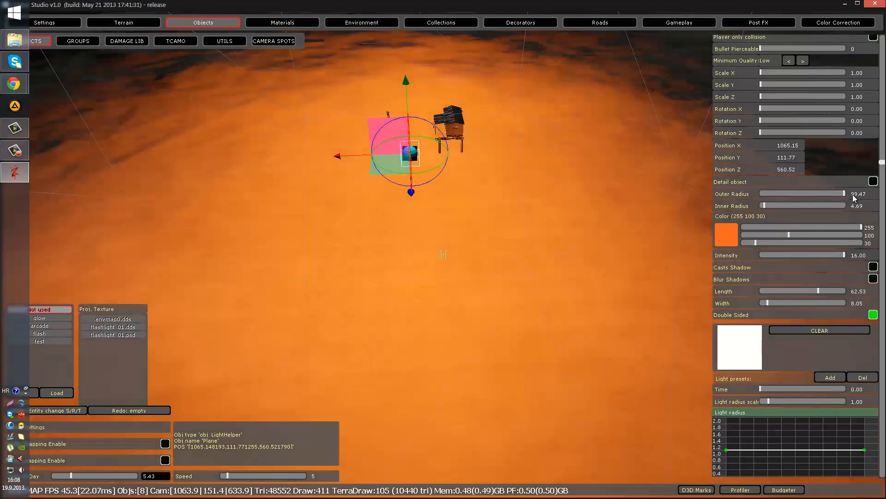
Delete the Plane light and place a Volume light on the terrain near the stilt house.
key(Delete)
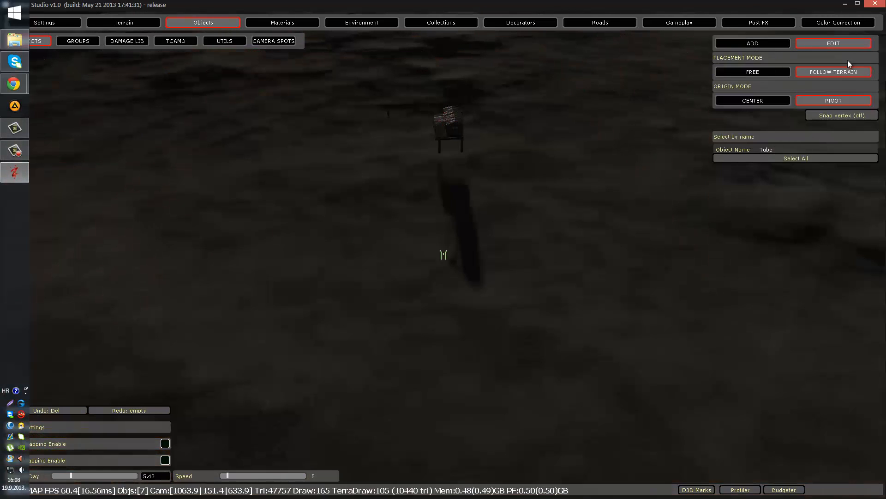
click(782, 46)
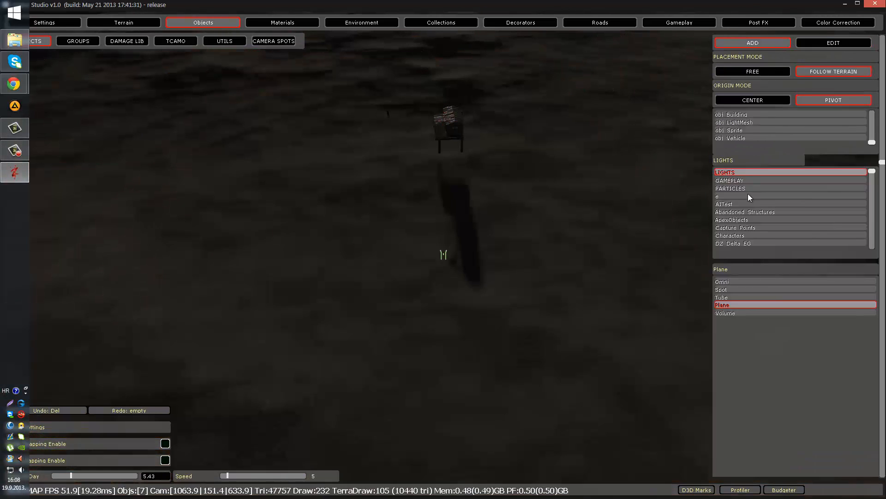
click(733, 315)
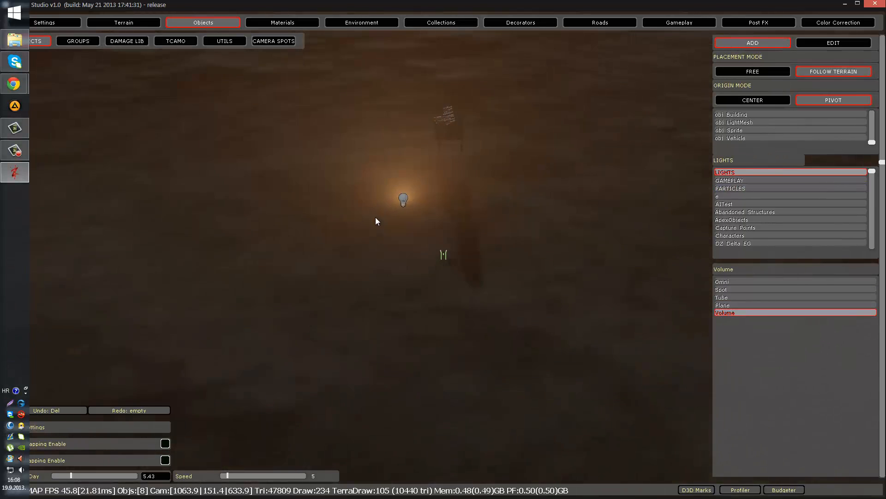
mouse_move(373, 217)
right_down()
mouse_move(347, 201)
mouse_move(385, 217)
right_up()
key(s)
key(w)
Open the Volume light for editing, try high and low Attenuation values down to 0.01, and deselect it.
click(398, 384)
click(838, 43)
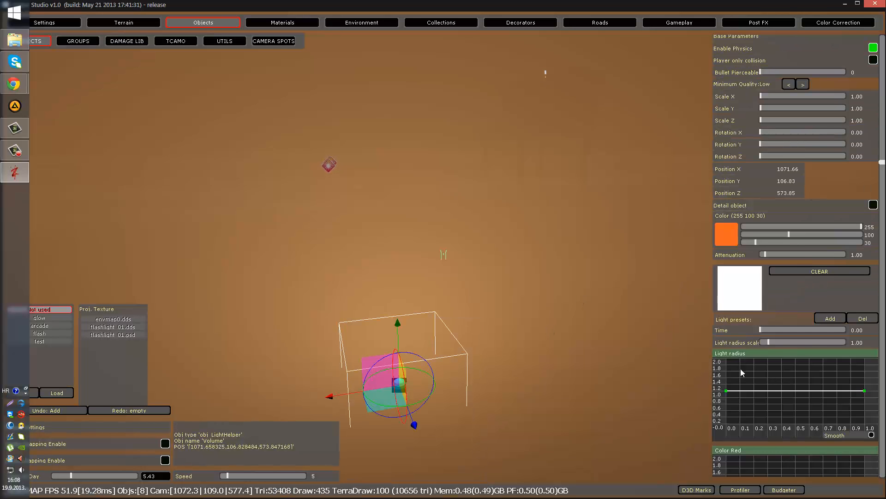
drag(768, 252, 845, 253)
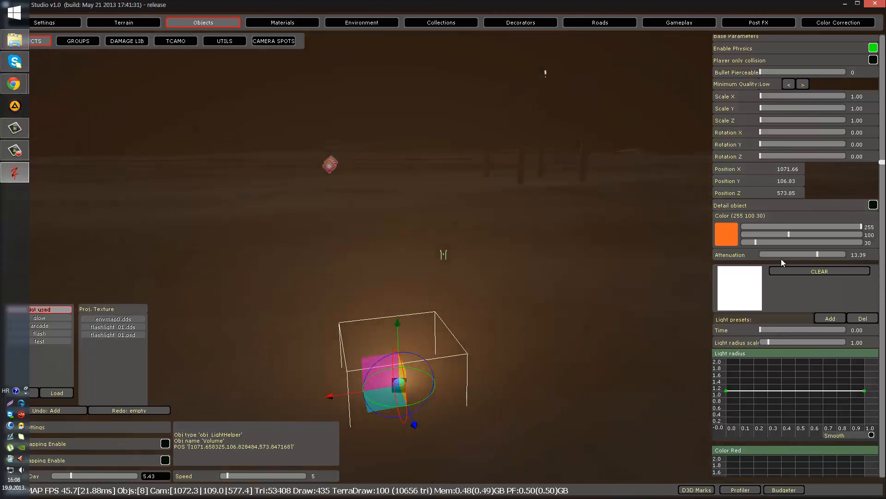
click(633, 263)
key(s)
mouse_move(632, 264)
right_down()
mouse_move(607, 265)
mouse_move(642, 264)
right_up()
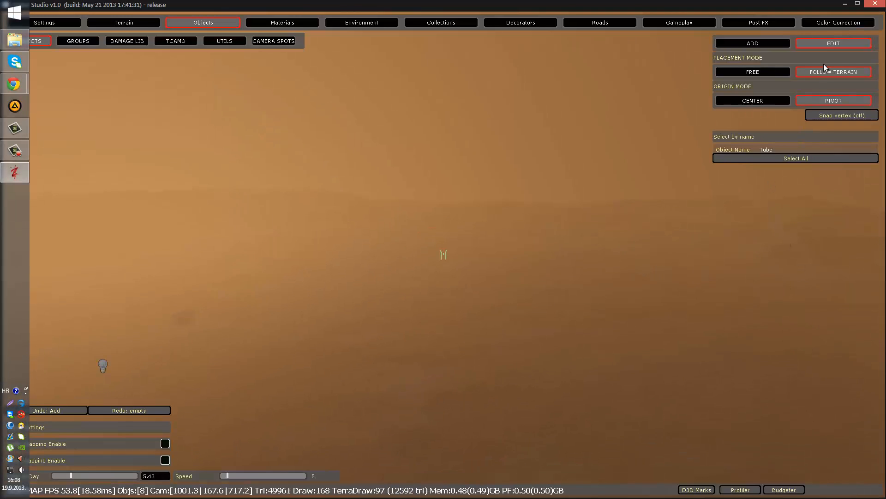
Select the Volume light again and set its Attenuation to about 3.46.
right_drag(507, 210, 265, 259)
click(314, 273)
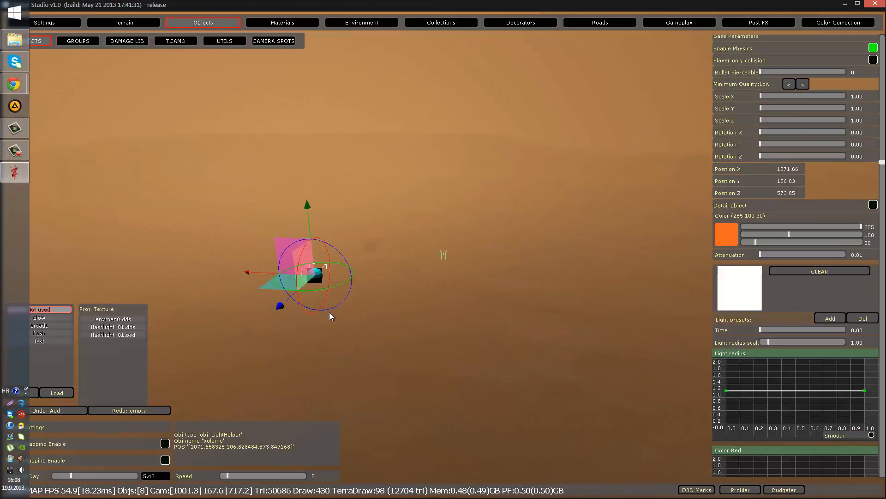
right_drag(663, 273, 571, 266)
click(769, 255)
key(w)
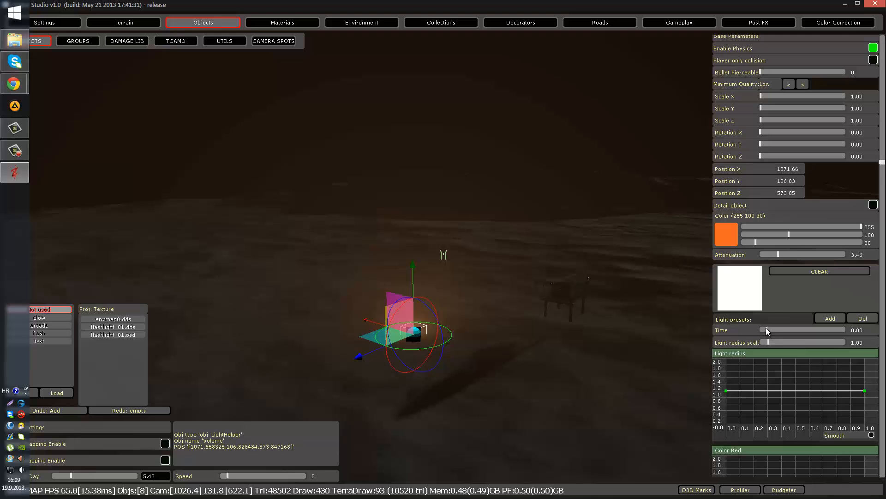
Set the Volume light's color to about 207, 215, 215 and look over its light radius and color curves.
drag(813, 240, 766, 239)
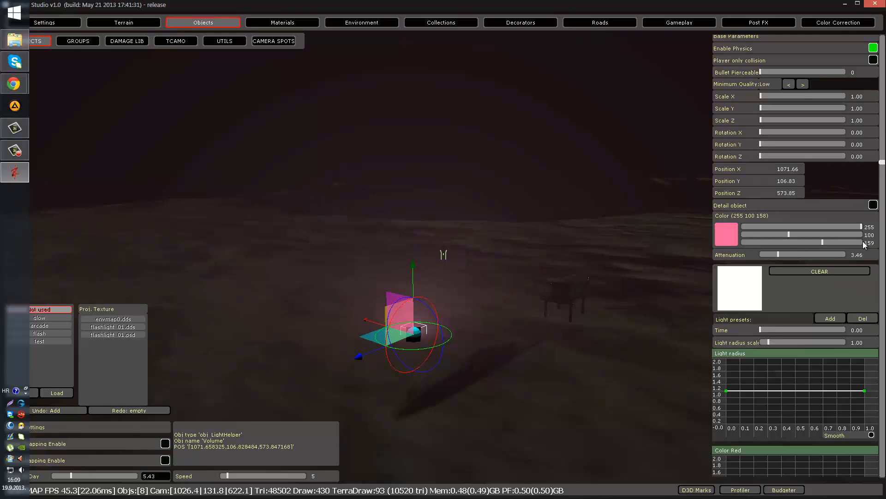
click(840, 226)
click(842, 234)
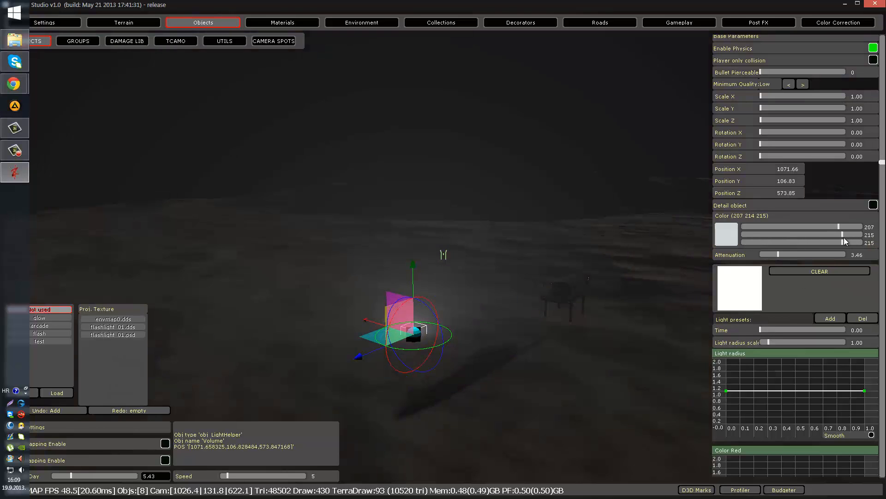
scroll(795, 254, down, 6)
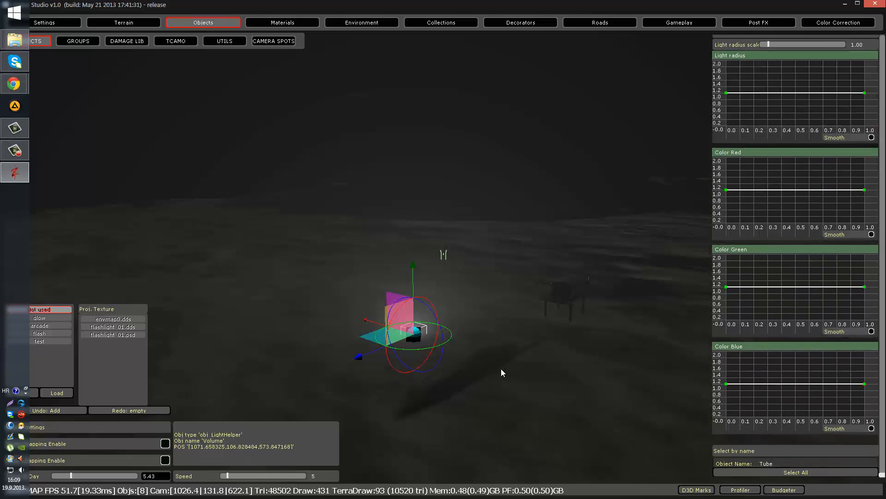
Delete the Volume light and choose the HESS BARRIERS object group for placement.
key(Delete)
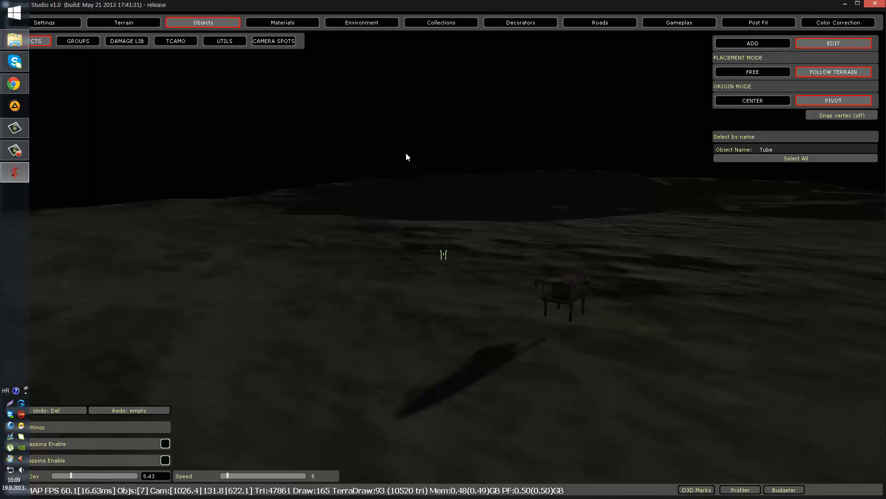
click(78, 41)
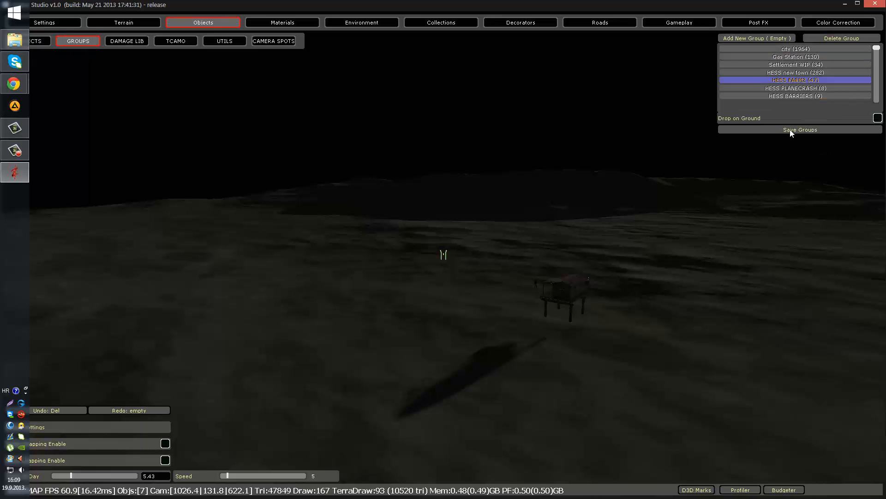
right_drag(378, 198, 473, 195)
click(790, 96)
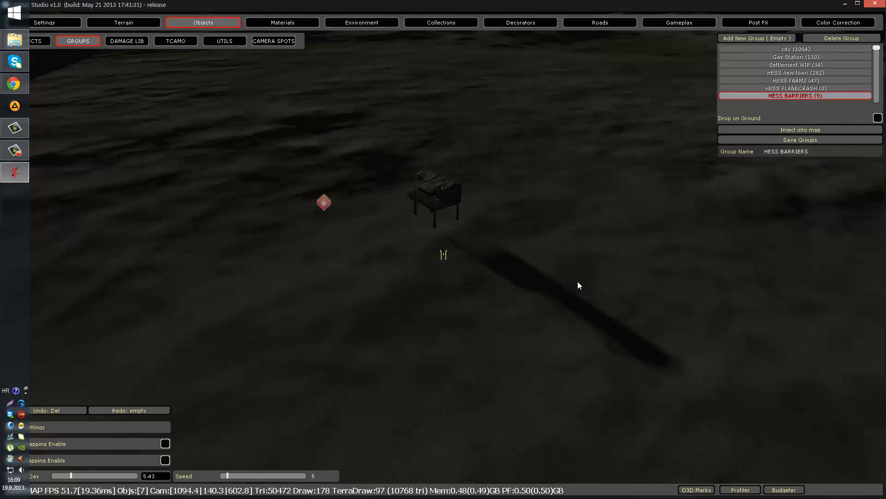
Place the HESS PLANECRASH group on the terrain around the stilt house.
click(795, 88)
right_drag(720, 199, 550, 264)
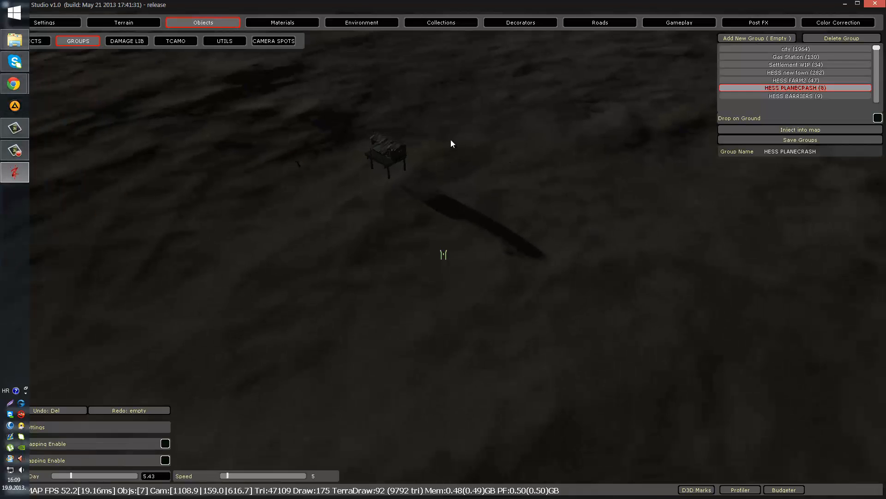
key(s)
right_drag(439, 119, 438, 118)
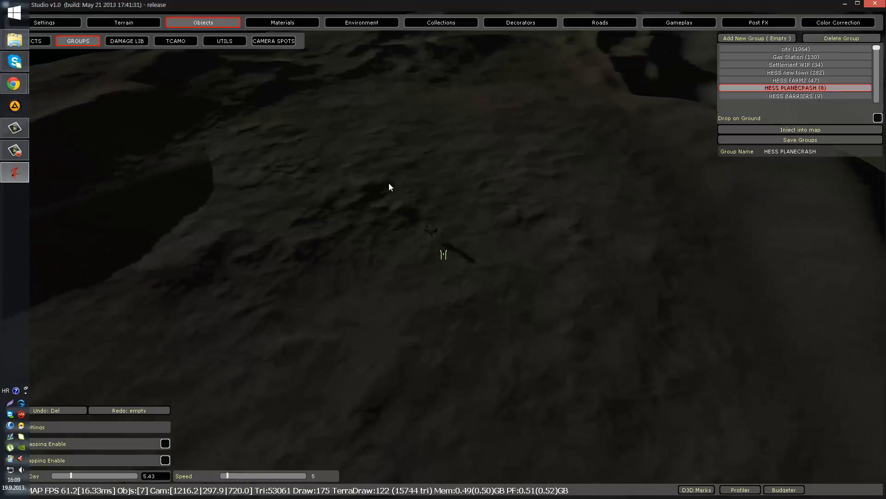
click(401, 221)
right_drag(400, 220, 418, 230)
right_drag(568, 255, 569, 255)
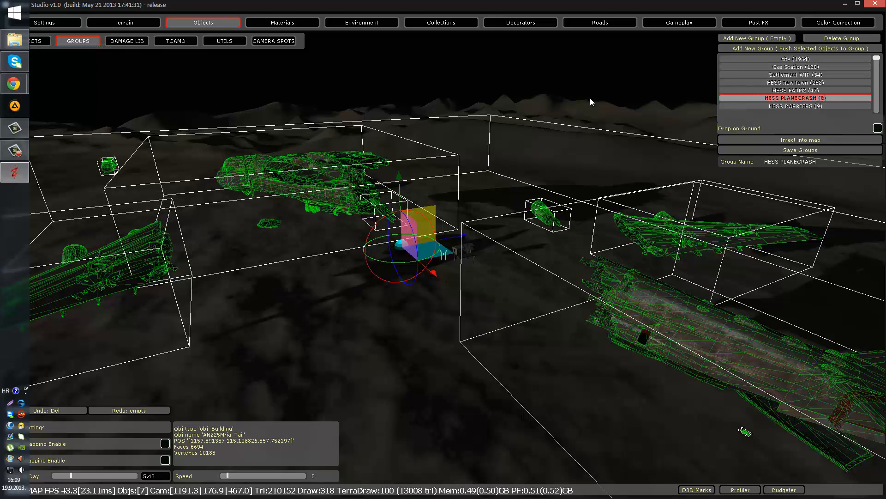
Switch to individual object editing and select single plane wreck pieces, ending with the right engine.
click(39, 42)
click(309, 176)
click(633, 229)
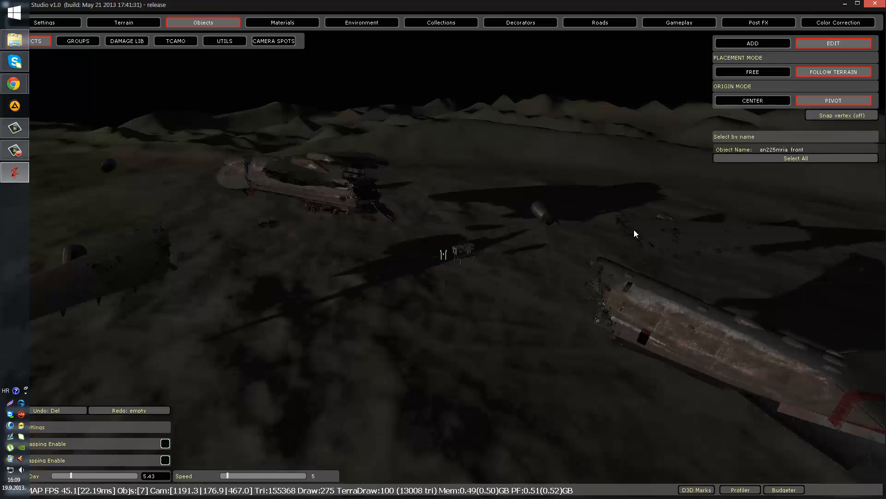
click(638, 312)
click(539, 211)
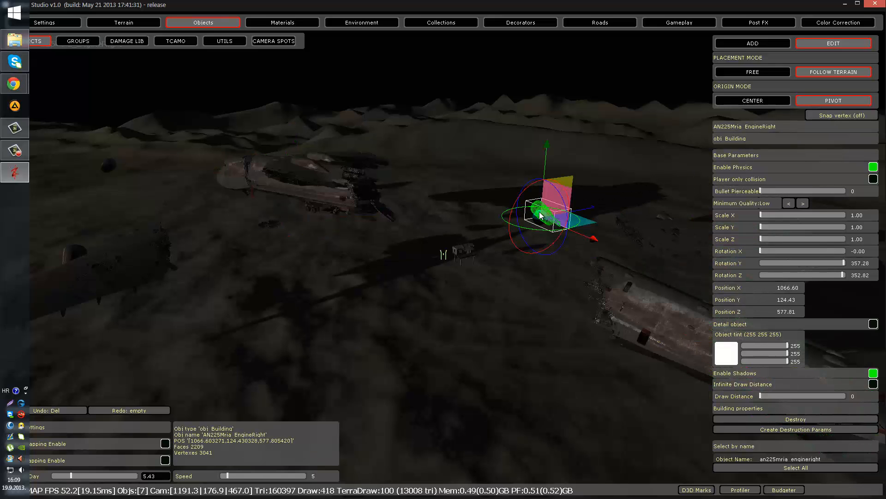
Delete the placed plane crash wreck pieces from the terrain around the stilt house.
right_drag(206, 270, 199, 269)
click(198, 269)
key(Delete)
drag(165, 141, 438, 267)
key(Delete)
right_drag(447, 274, 361, 147)
drag(360, 149, 586, 332)
key(Delete)
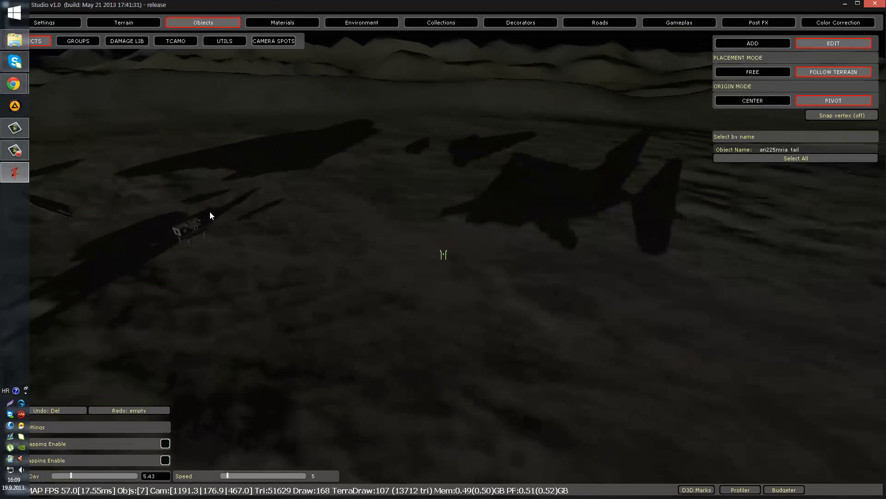
right_drag(581, 308, 556, 308)
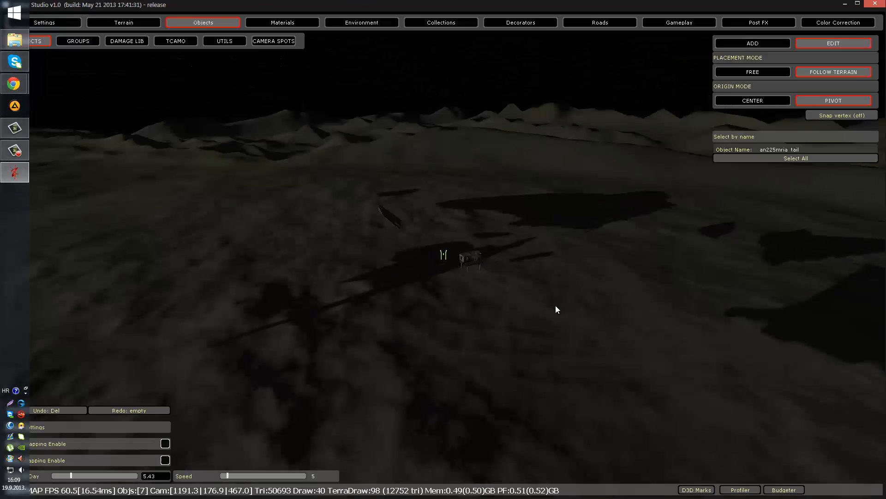
click(91, 44)
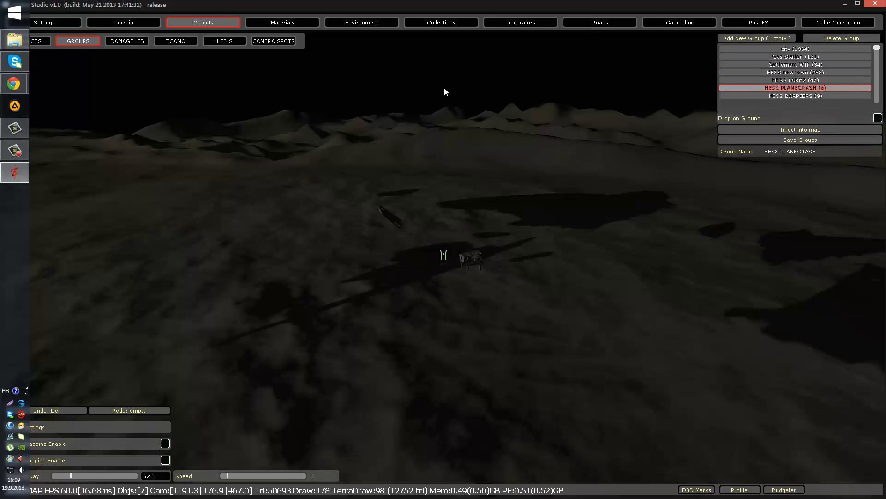
right_drag(444, 88, 427, 95)
click(48, 42)
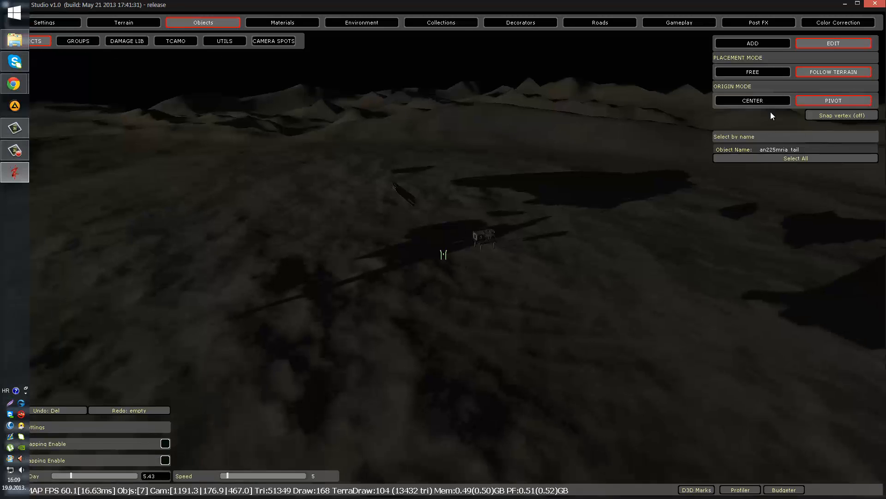
Place the Stlmnt Bld Cln House 03 Open.sco building from the WZ Settlement category on the terrain.
click(770, 44)
scroll(735, 243, down, 10)
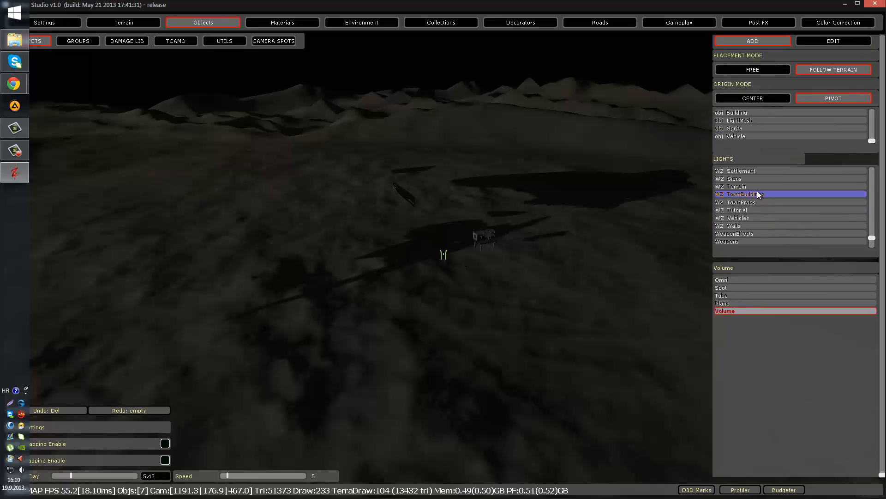
scroll(758, 190, up, 2)
click(767, 172)
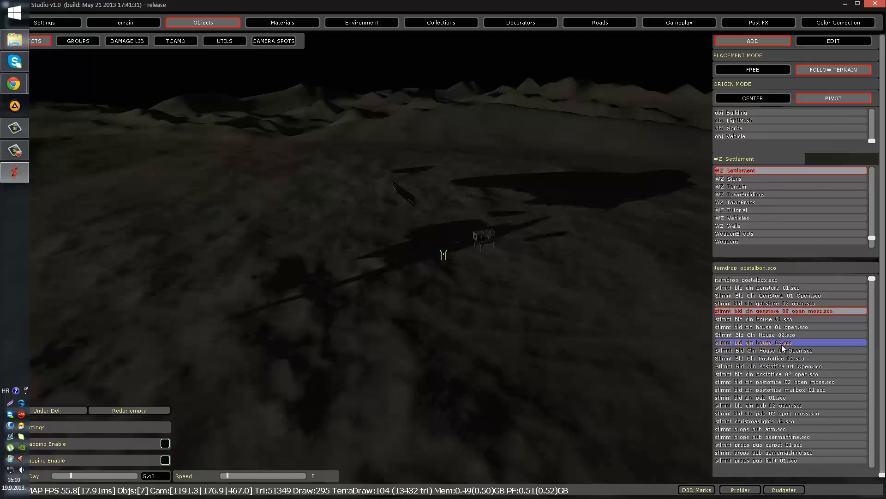
click(780, 351)
key(w)
right_drag(507, 243, 510, 242)
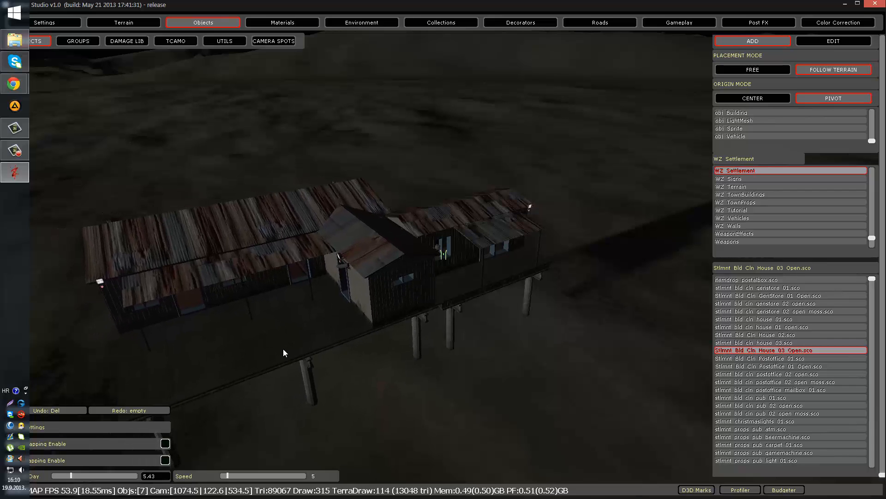
key(w)
right_drag(284, 348, 273, 347)
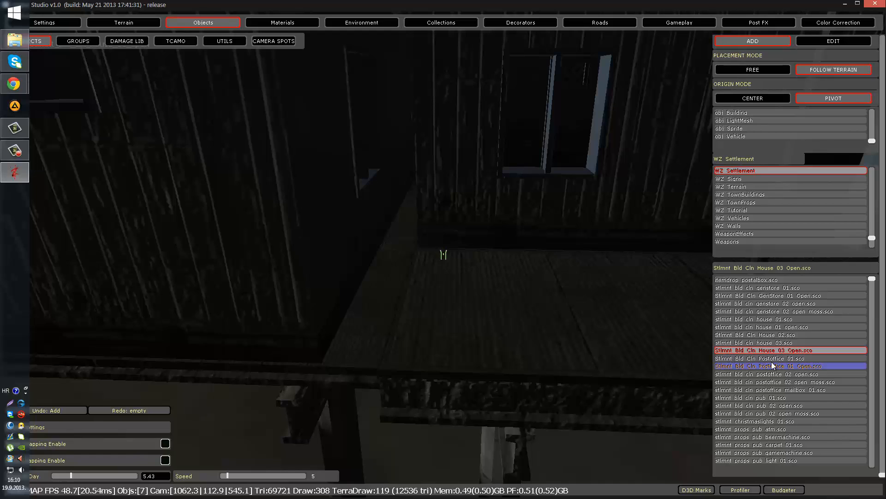
Place the Stlmnt Bld Cln Postoffice 01 Open.sco building in line with the other settlement houses.
right_drag(785, 362, 507, 360)
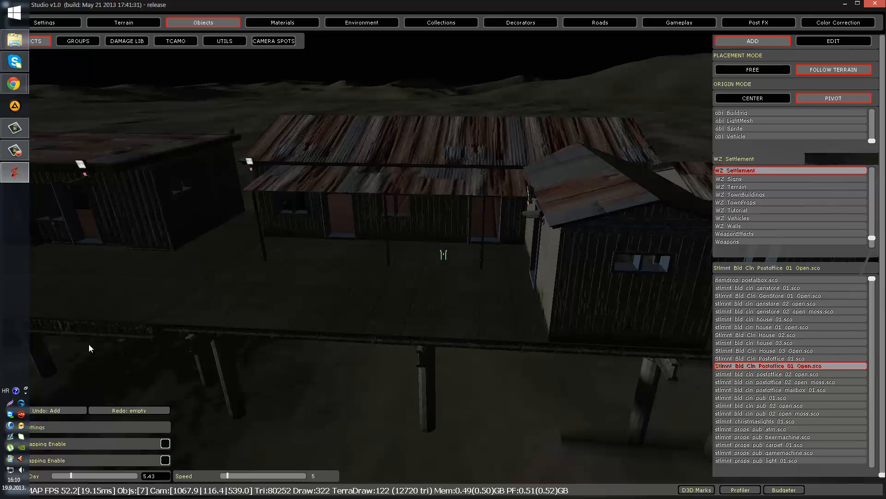
right_drag(89, 345, 89, 344)
key(s)
Select the three settlement buildings, add them to a new object group and name it Settlement.
drag(309, 221, 670, 337)
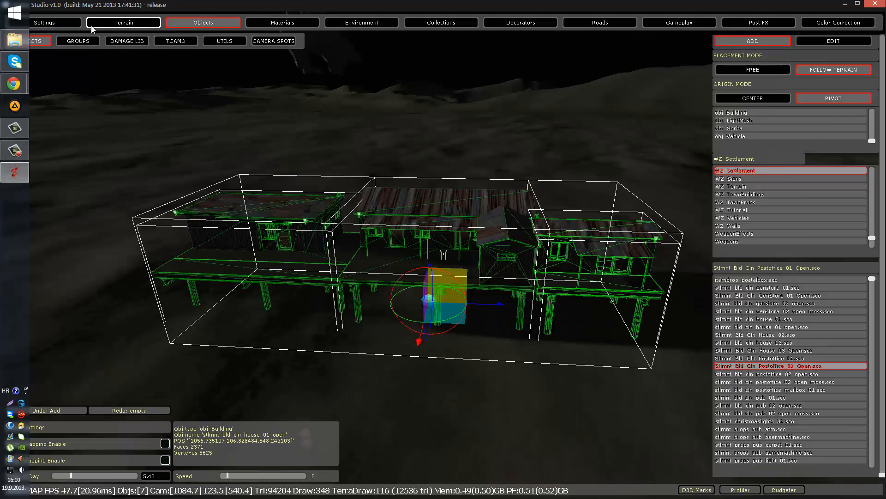
click(78, 41)
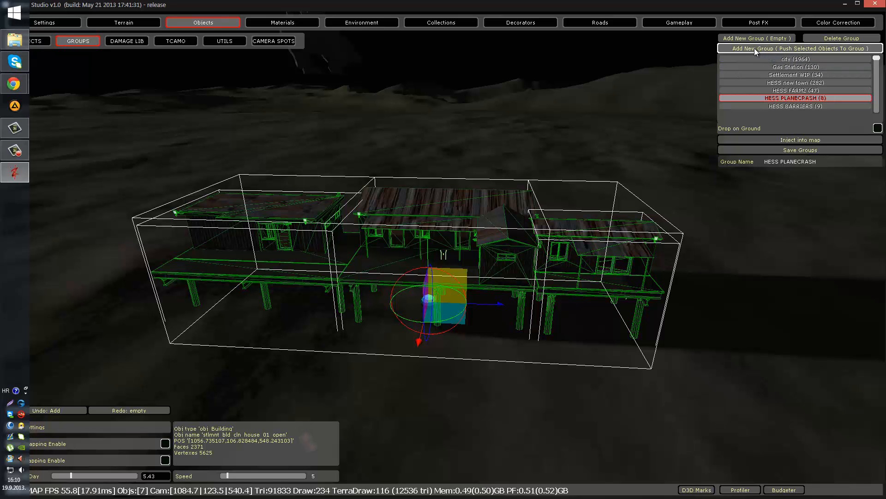
click(834, 47)
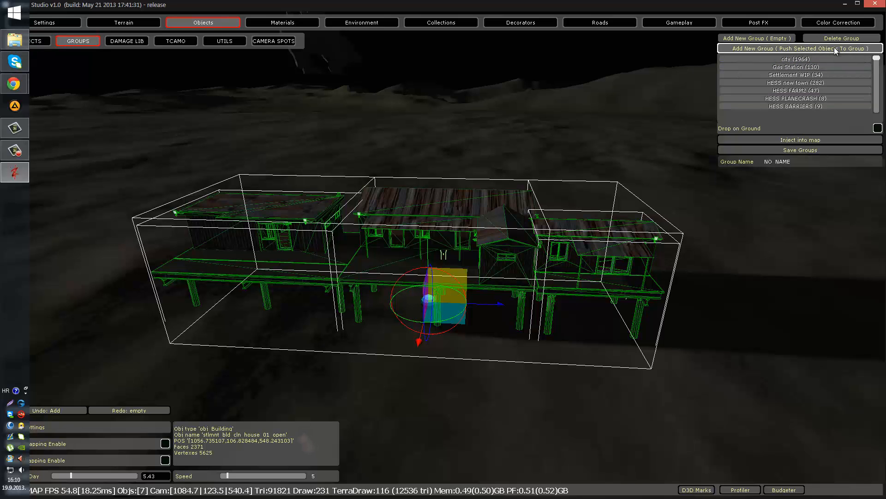
drag(876, 59, 861, 120)
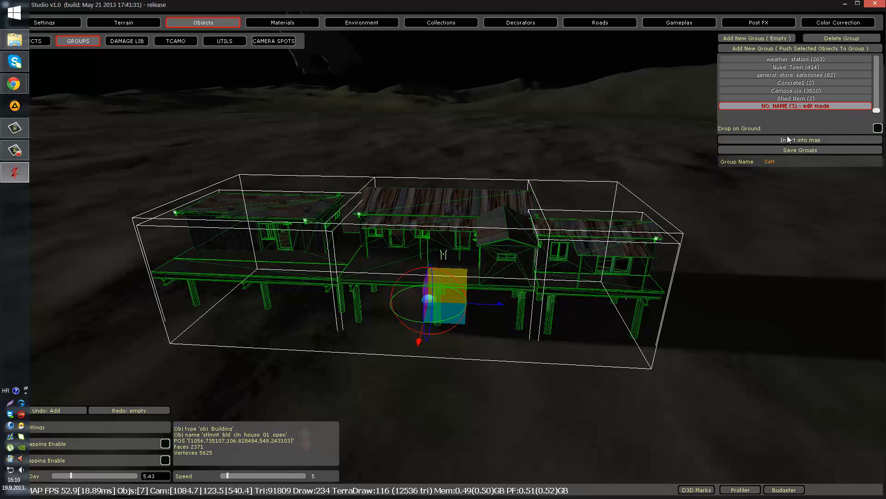
text(Settlemtn)
key(BackSpace)
key(BackSpace)
text(ent)
key(Return)
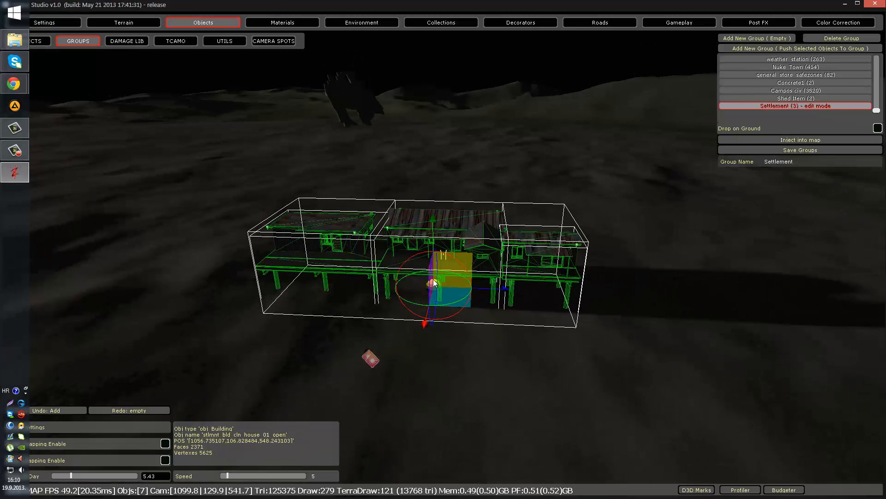
Duplicate the three settlement buildings above the originals and delete both the copies and the originals.
drag(433, 233, 440, 76)
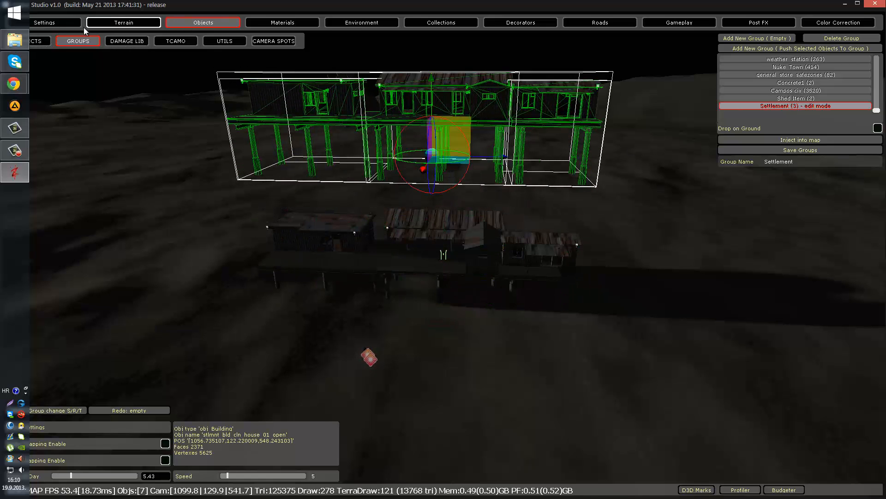
click(48, 41)
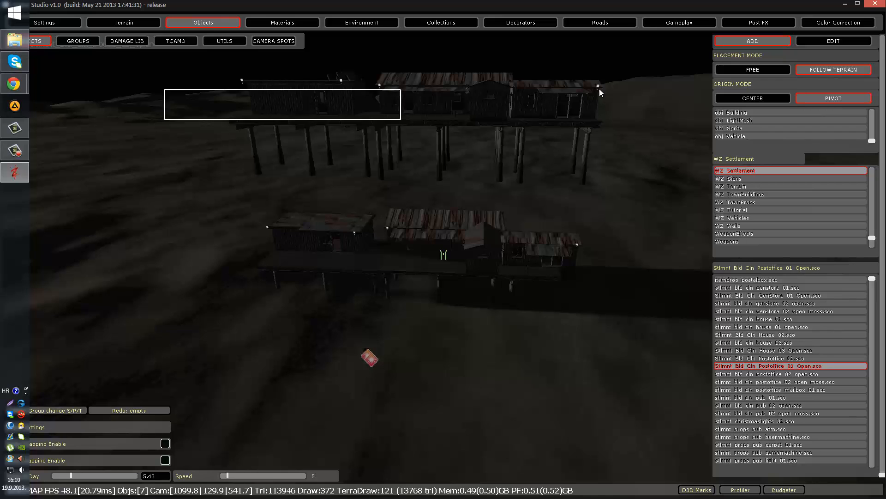
key(Delete)
click(239, 139)
key(Delete)
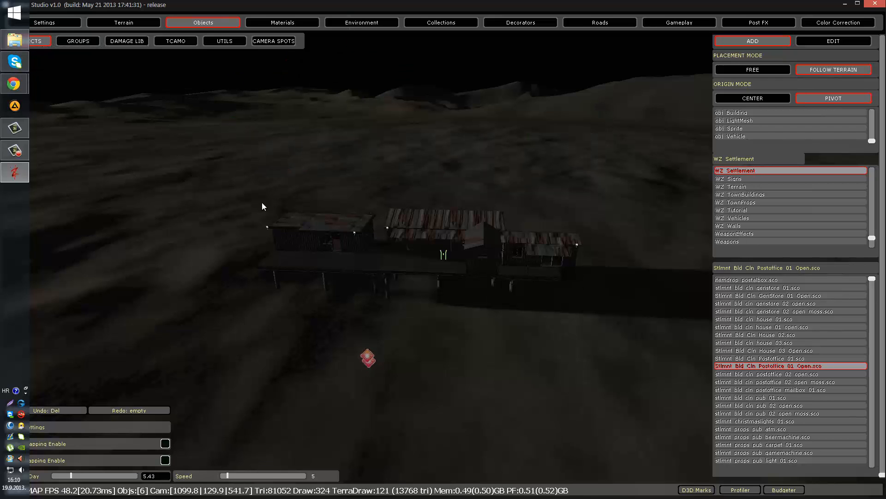
click(532, 320)
key(Delete)
Choose the Campos civ and Concrete1 groups in turn and examine the Concrete1 placement preview up close.
click(71, 41)
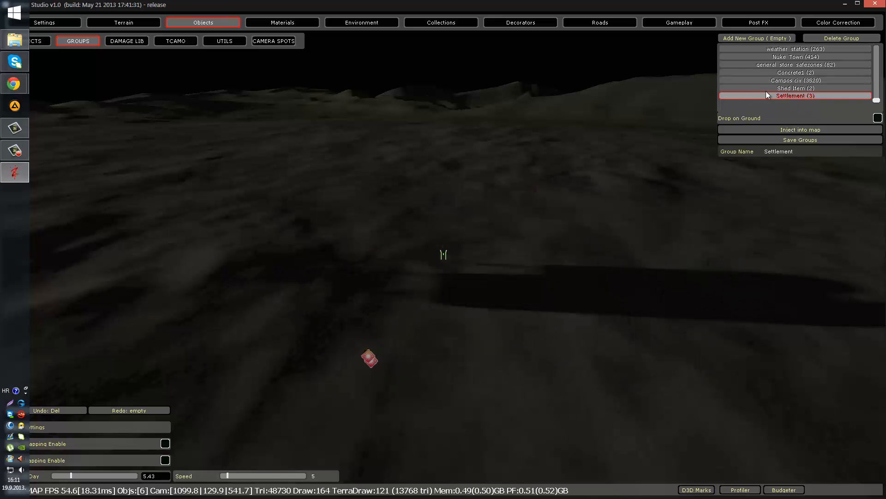
click(788, 79)
click(794, 72)
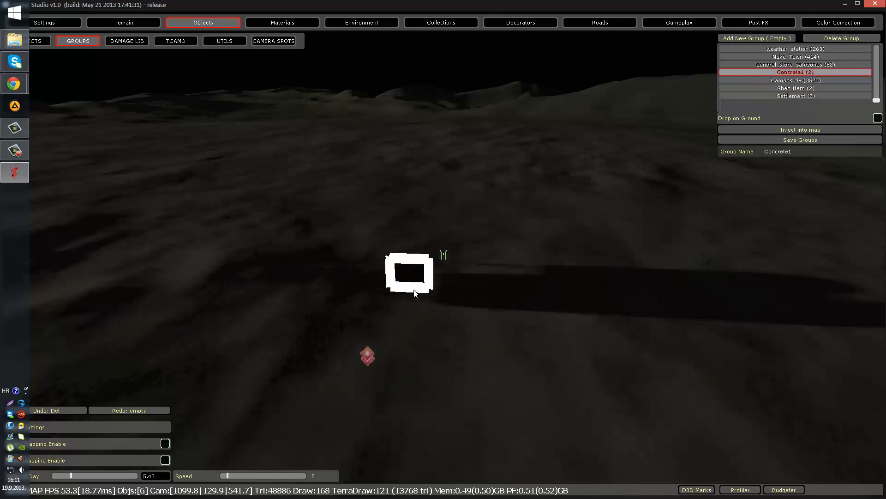
key(w)
right_drag(434, 310, 435, 309)
key(w)
Try placing the Campos civ group on the terrain from a high viewpoint and delete it.
click(811, 80)
key(s)
right_drag(588, 228, 391, 247)
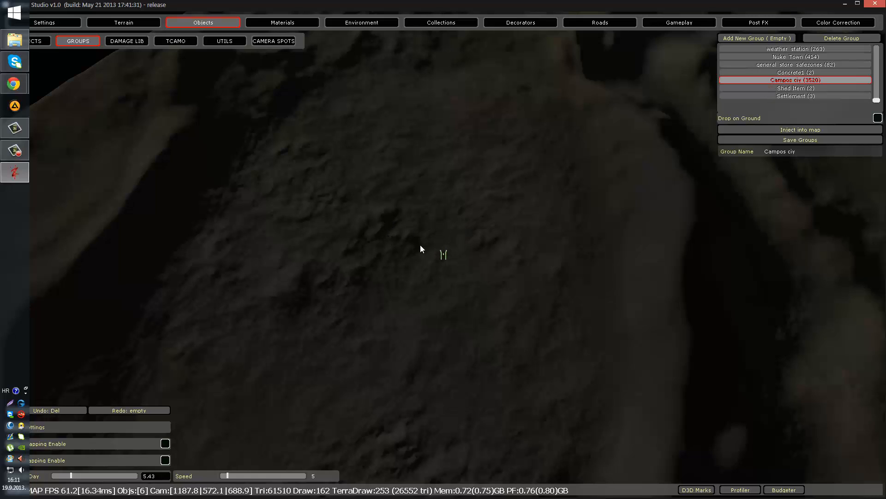
click(398, 254)
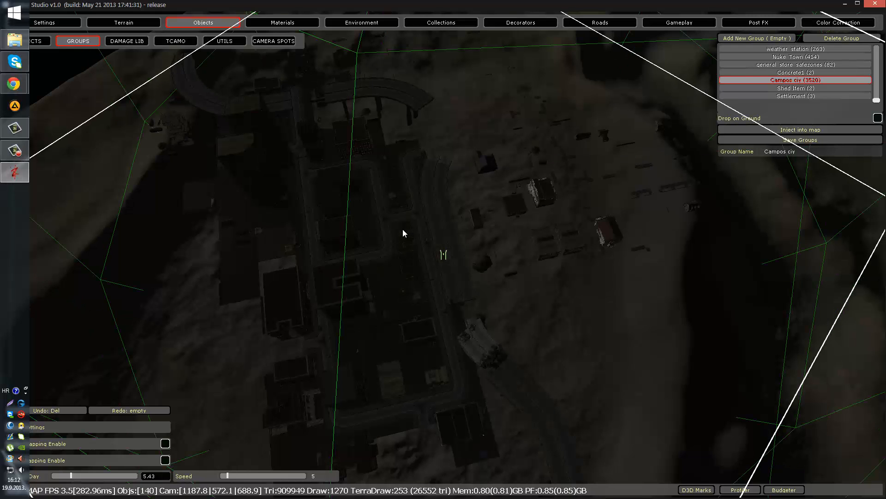
drag(402, 228, 523, 236)
key(Delete)
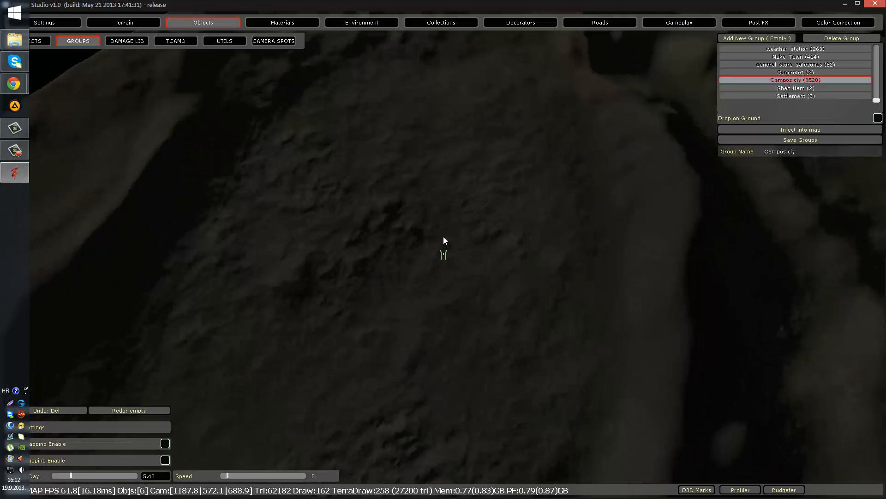
Place the Campos civ group on the terrain again and look over the selected city buildings from several viewpoints.
click(447, 231)
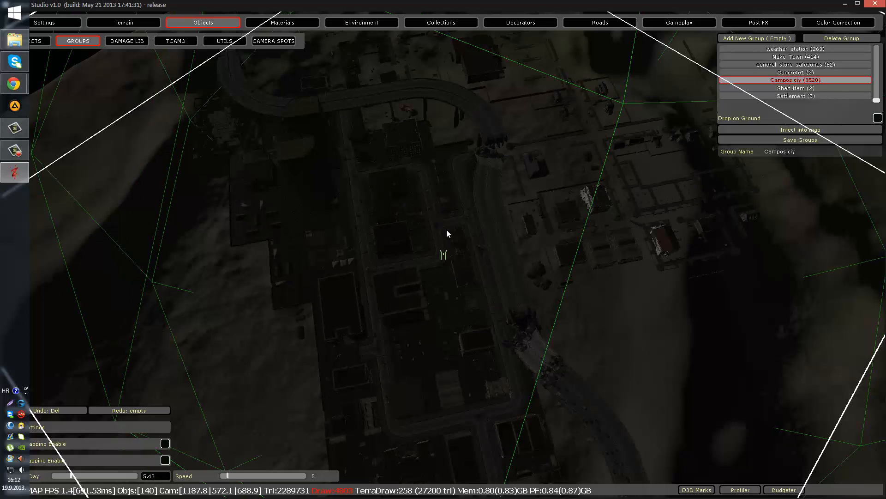
click(447, 229)
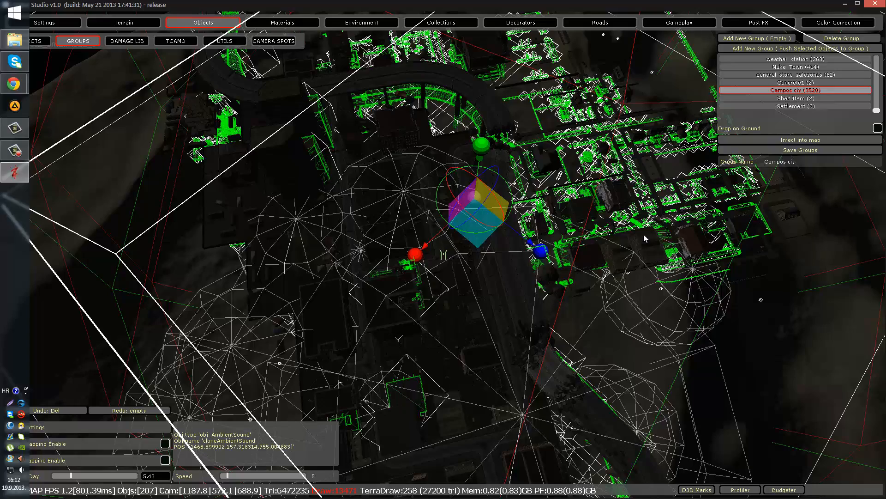
key(w)
right_drag(644, 234, 706, 187)
key(s)
key(w)
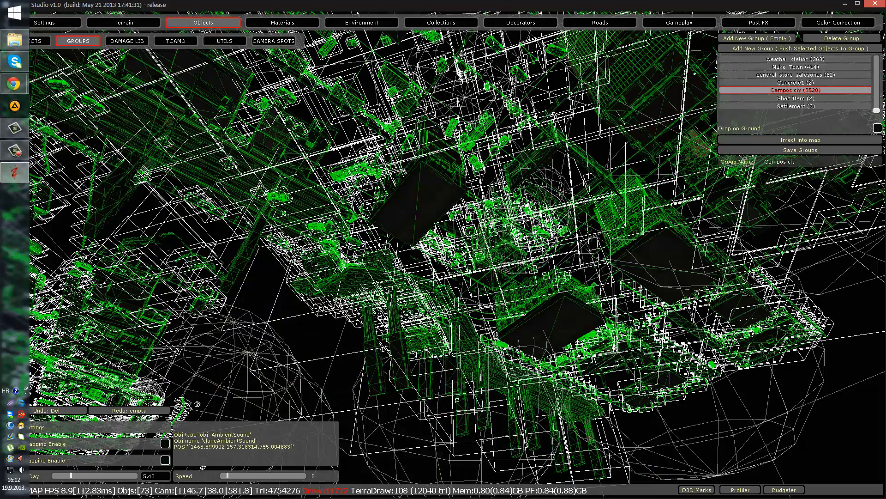
key(f)
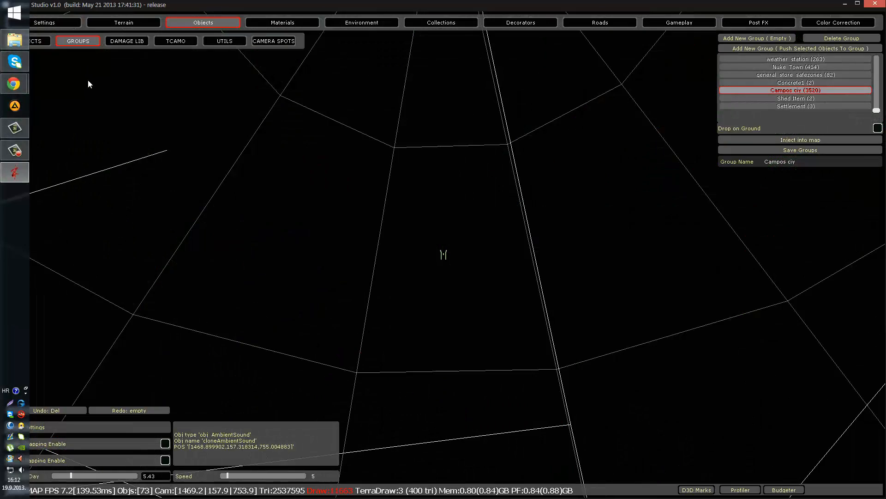
right_drag(348, 321, 417, 133)
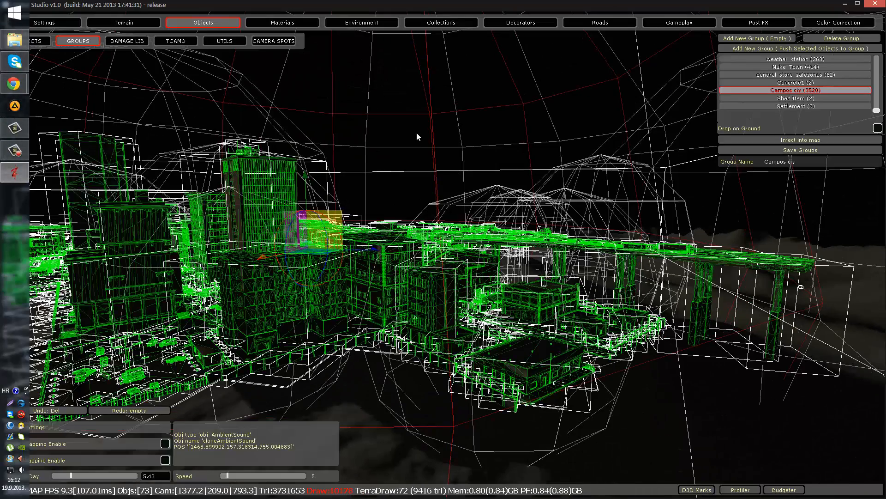
Return to object editing, select the placed Campos civ city from above and delete its objects.
click(40, 45)
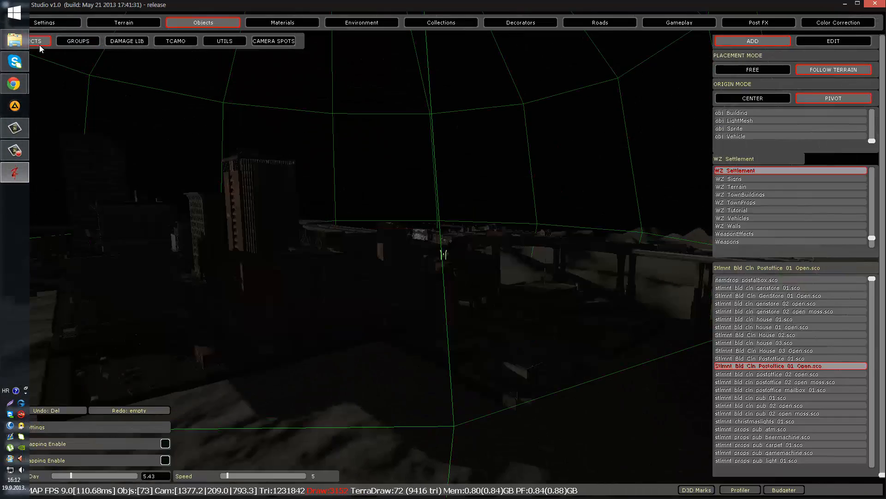
mouse_move(337, 132)
right_down()
mouse_move(348, 186)
mouse_move(342, 176)
mouse_move(356, 177)
mouse_move(282, 179)
mouse_move(283, 190)
mouse_move(295, 180)
mouse_move(240, 184)
mouse_move(191, 230)
mouse_move(216, 229)
mouse_move(202, 206)
right_up()
mouse_move(179, 147)
mouse_down()
mouse_move(560, 388)
mouse_move(536, 390)
mouse_up()
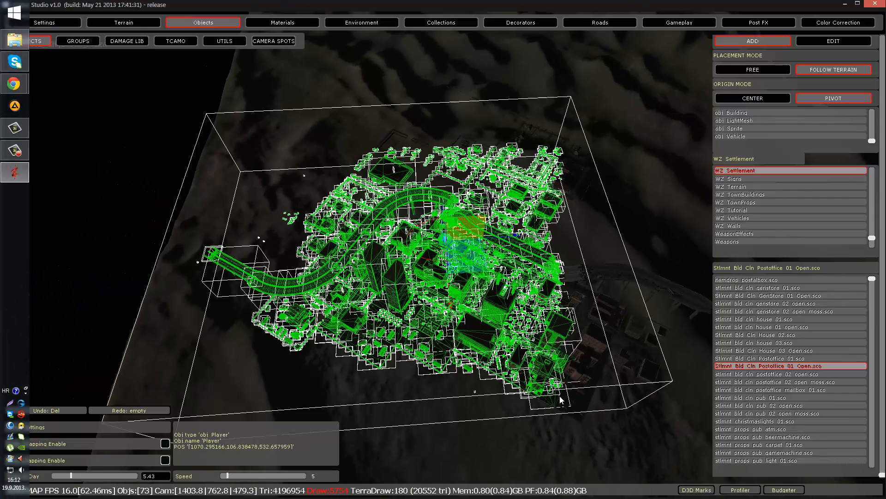
key(Delete)
right_drag(449, 237, 253, 153)
drag(166, 99, 573, 359)
key(Delete)
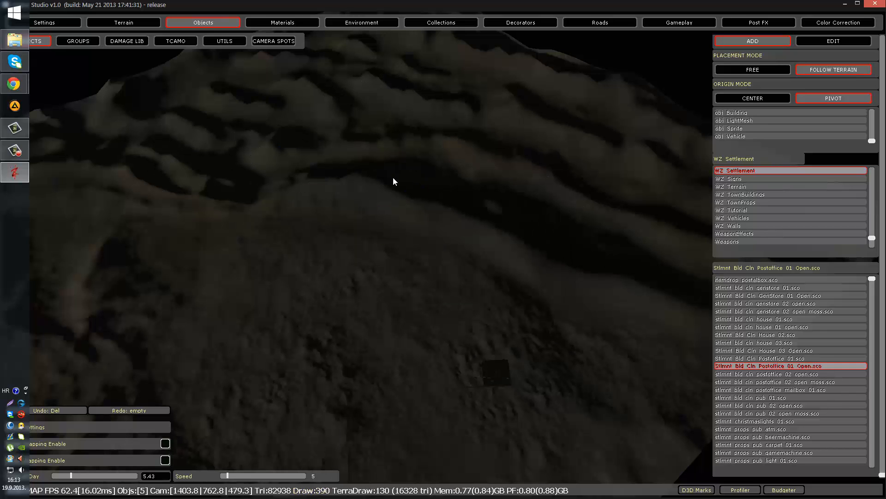
Select and delete the leftover objects near the terrain's edge and check the area for others.
drag(386, 172, 630, 430)
right_drag(381, 191, 343, 184)
drag(342, 184, 493, 372)
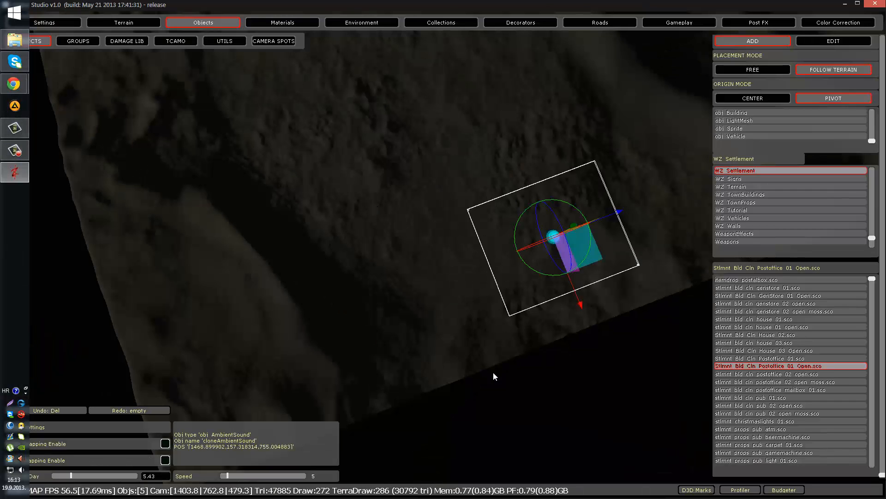
key(Delete)
right_drag(432, 343, 391, 308)
drag(198, 77, 552, 337)
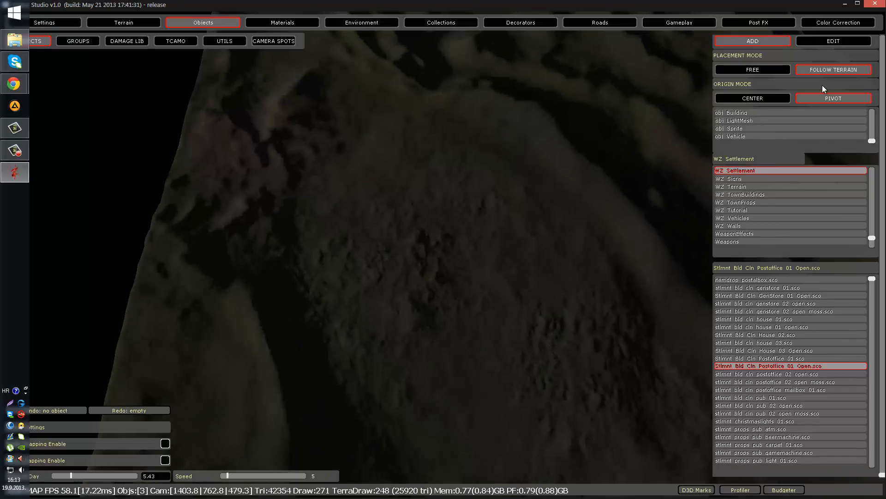
Look at the damage library and TCamo sections of the object editor and view the terrain at ground level.
click(61, 42)
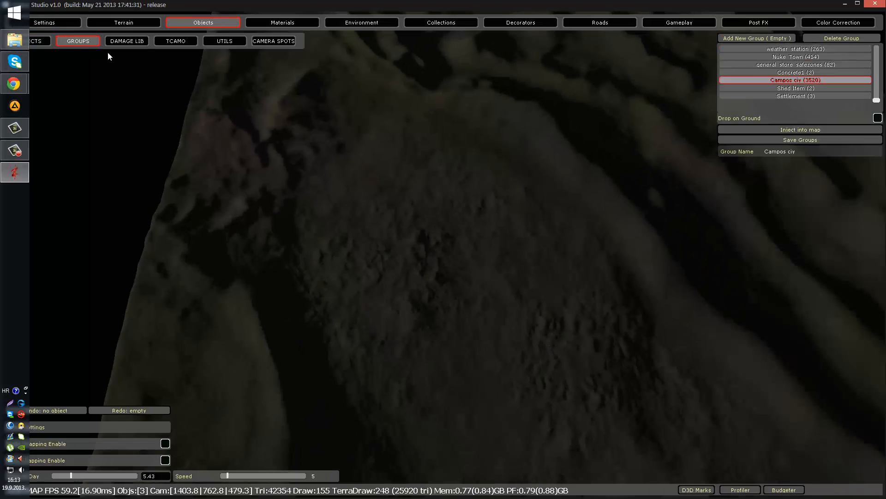
click(115, 42)
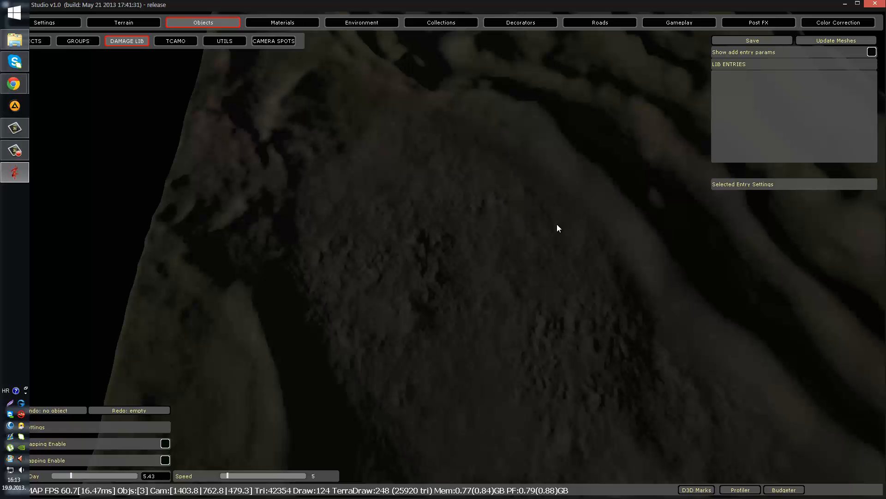
key(w)
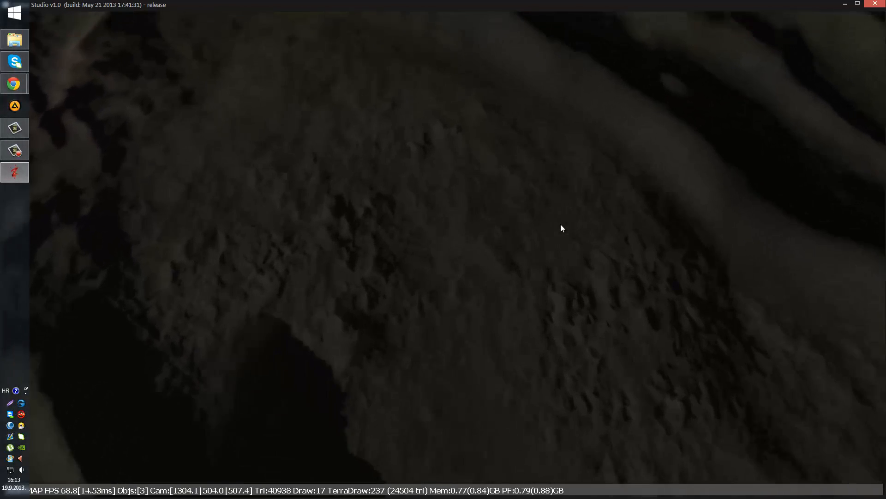
right_drag(559, 225, 553, 205)
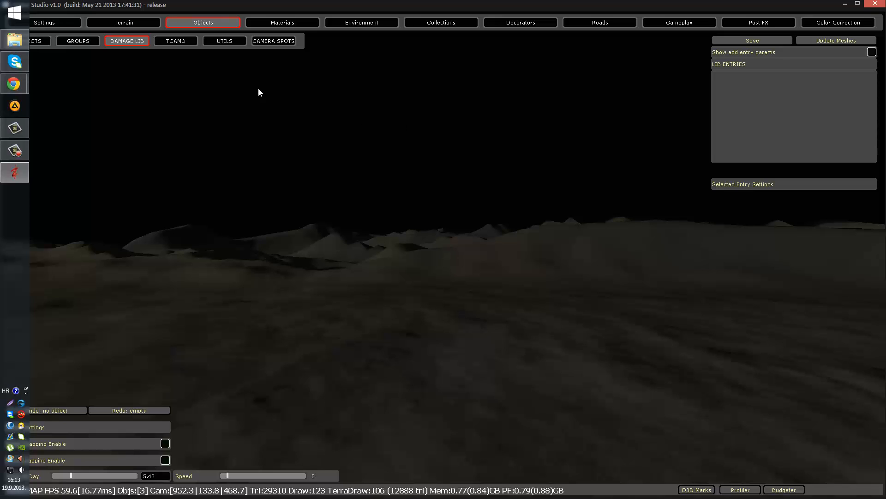
click(190, 41)
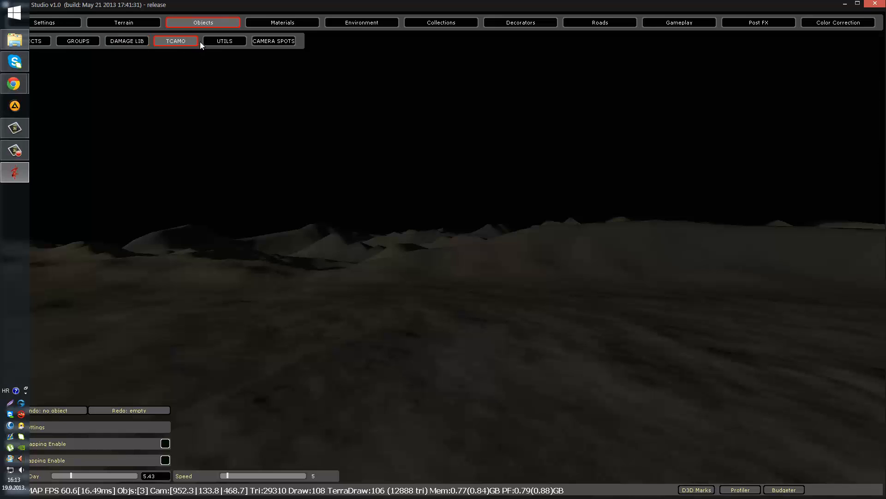
Dump the texture statistics from the object utilities, read through the TexStats.txt list and close it.
click(225, 42)
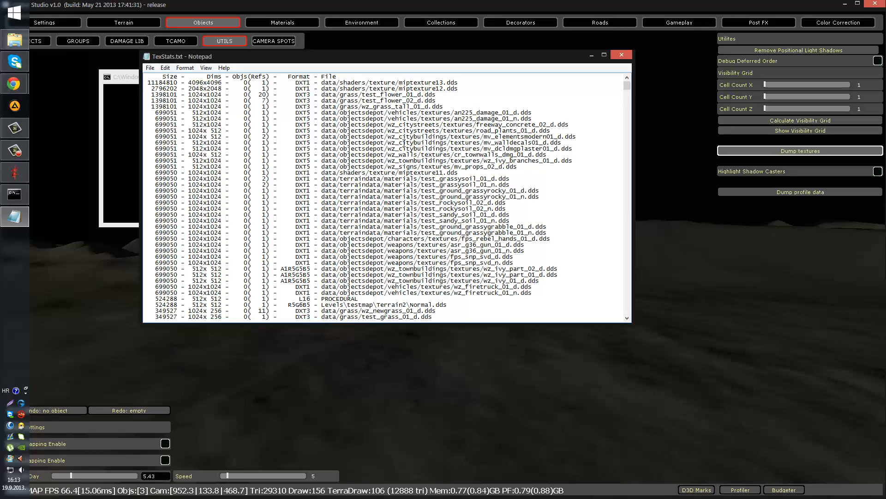
scroll(404, 144, down, 20)
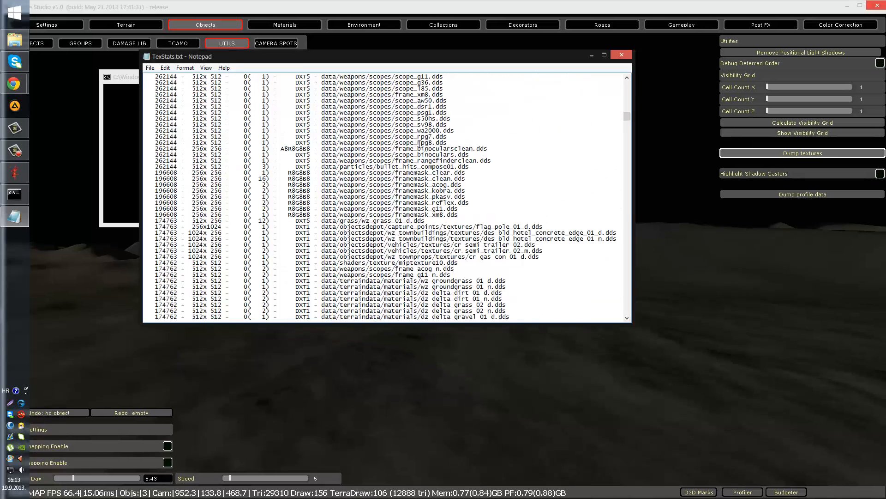
scroll(532, 158, down, 10)
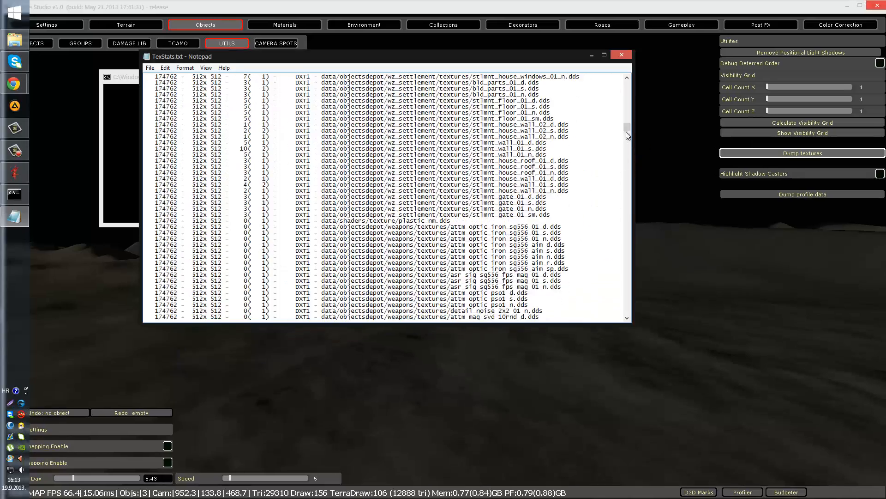
drag(628, 135, 628, 318)
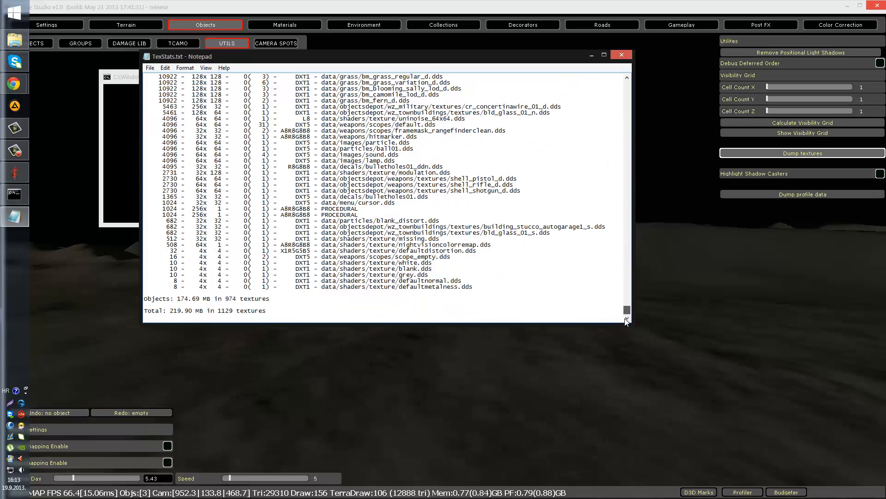
drag(625, 314, 624, 105)
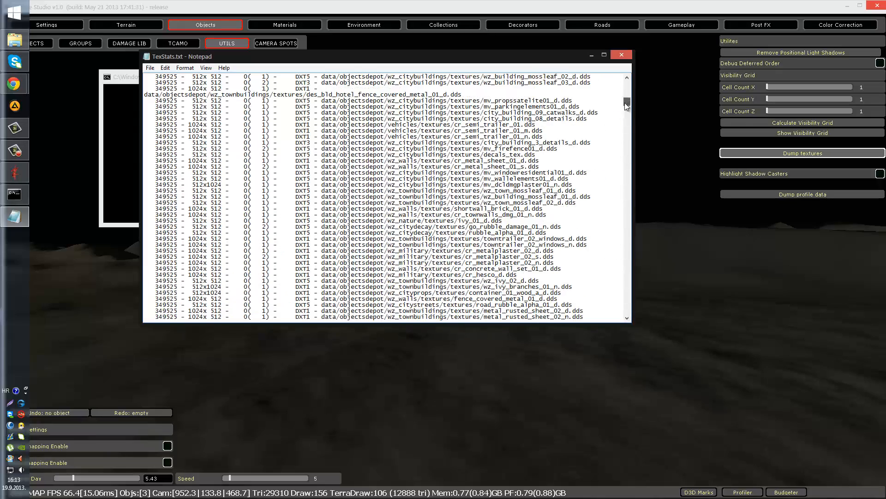
click(621, 59)
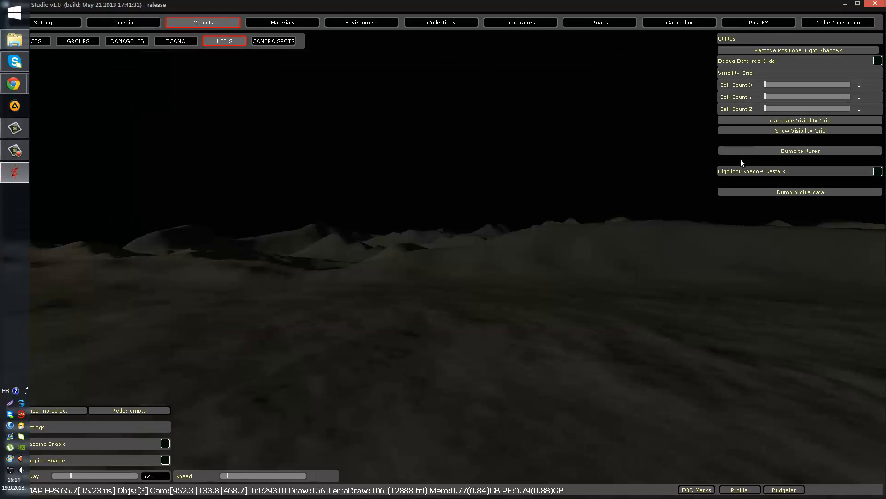
Show the visibility grid and look at it from different spots on the terrain.
click(807, 132)
right_drag(569, 176, 631, 171)
key(s)
key(w)
key(w)
key(w)
key(w)
Calculate the visibility grid, accept the save message and look at the grid over the terrain.
click(817, 123)
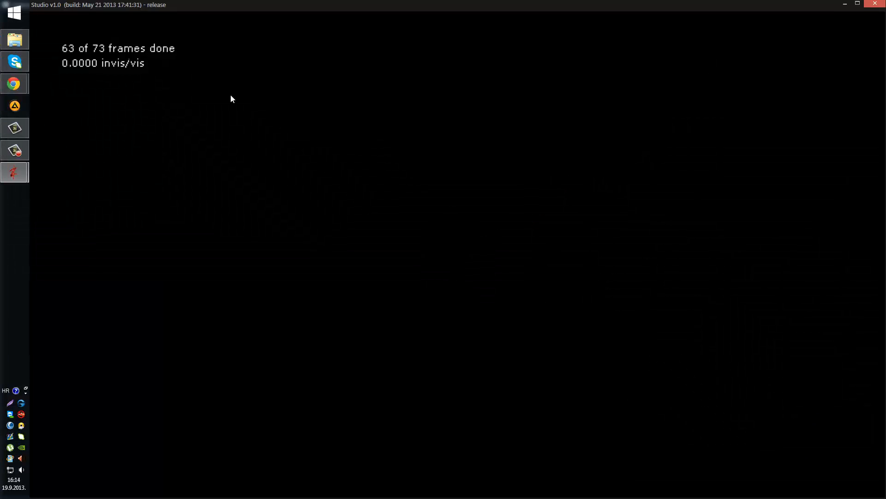
mouse_move(15, 172)
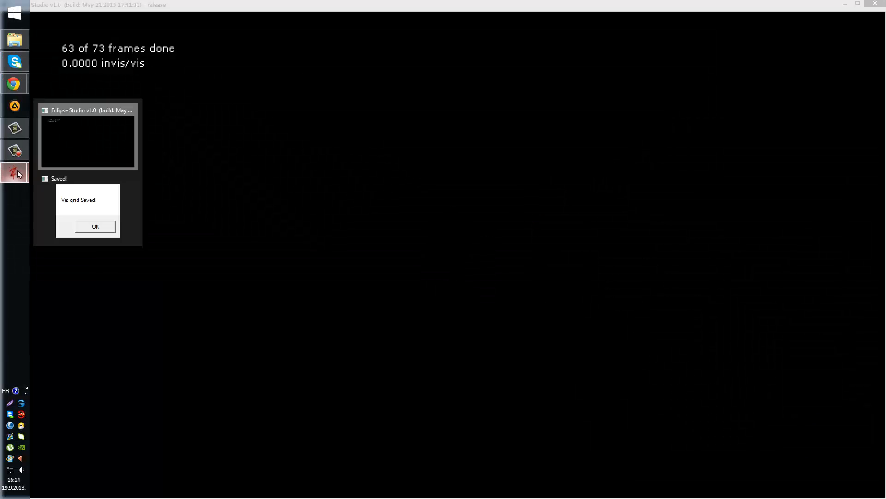
click(68, 200)
click(463, 282)
right_drag(460, 282, 442, 273)
key(w)
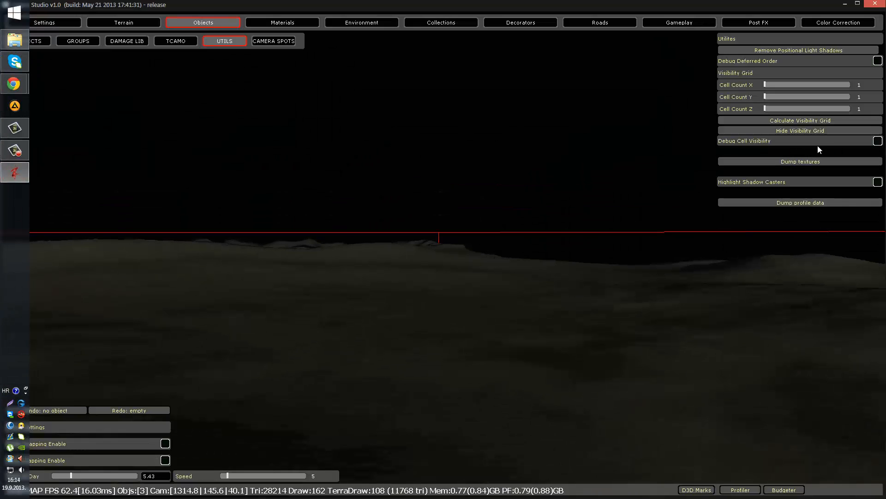
Hide the visibility grid, dump the profile data and dismiss the message.
click(817, 133)
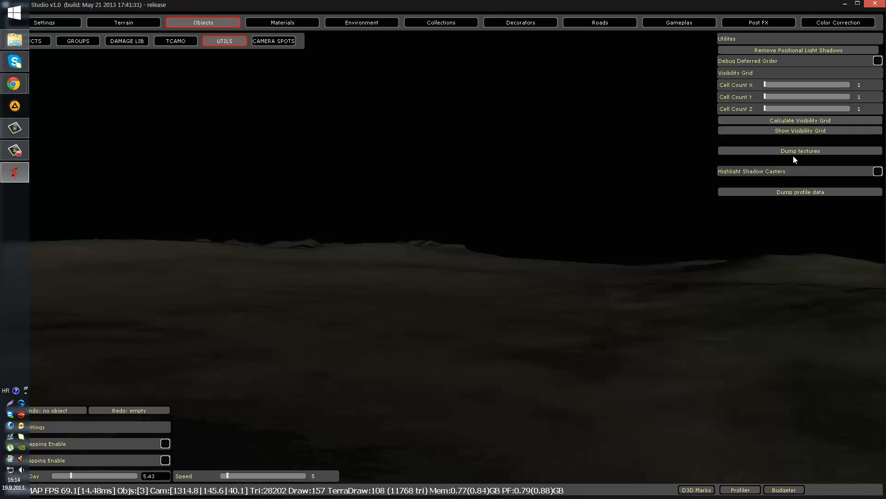
click(800, 193)
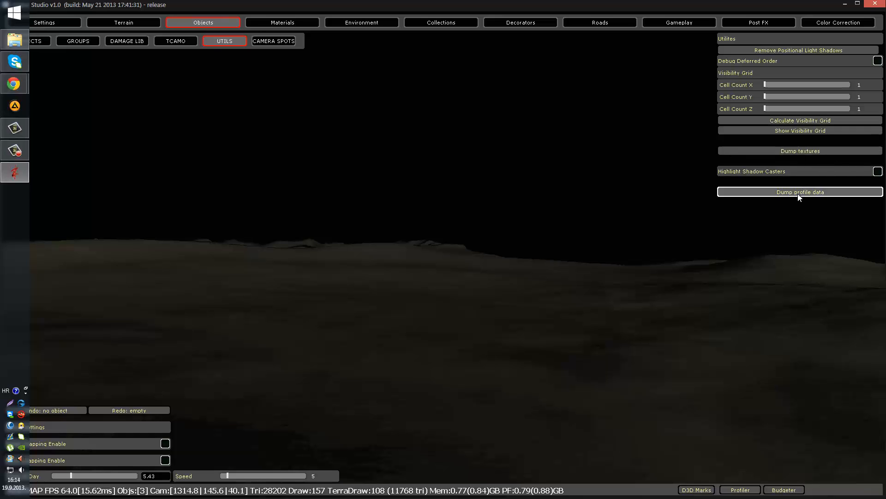
click(469, 282)
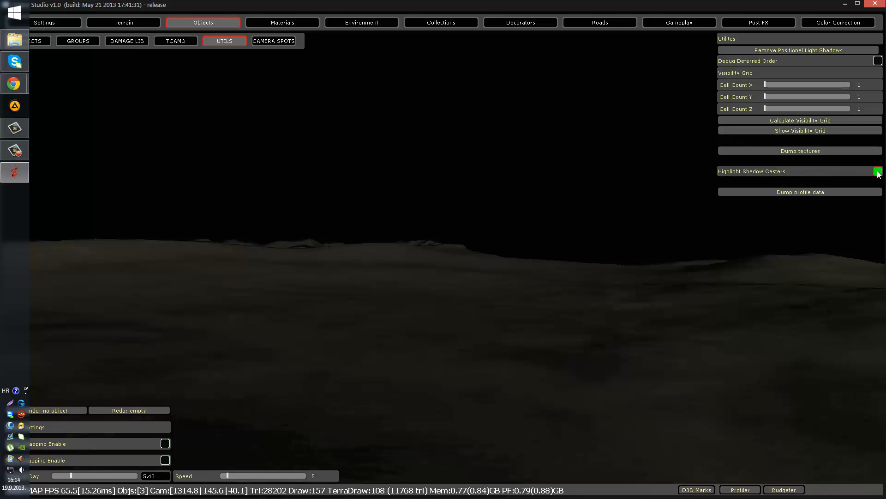
Try the shadow caster highlight, a visibility grid X cell count of 20 and deferred order debugging, restoring each setting.
key(s)
right_drag(532, 186, 512, 187)
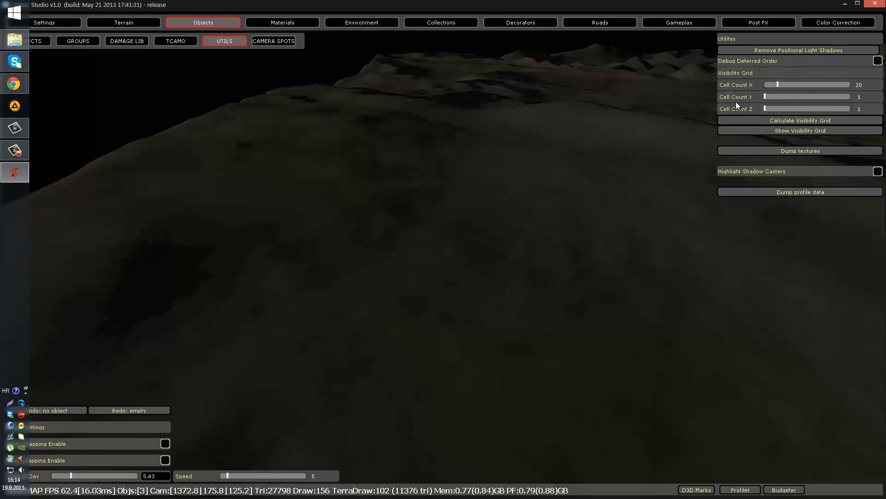
click(877, 61)
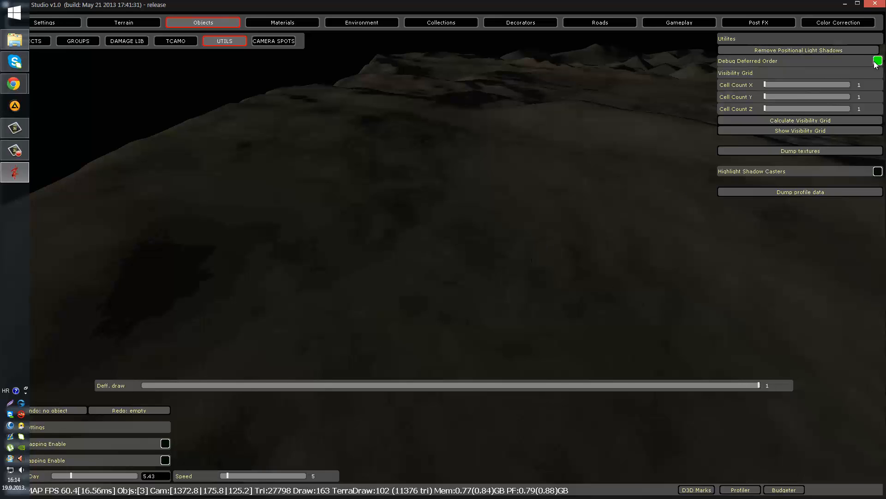
click(836, 63)
Save a camera spot from a new viewpoint over the terrain and select it in the camera spot list.
click(273, 41)
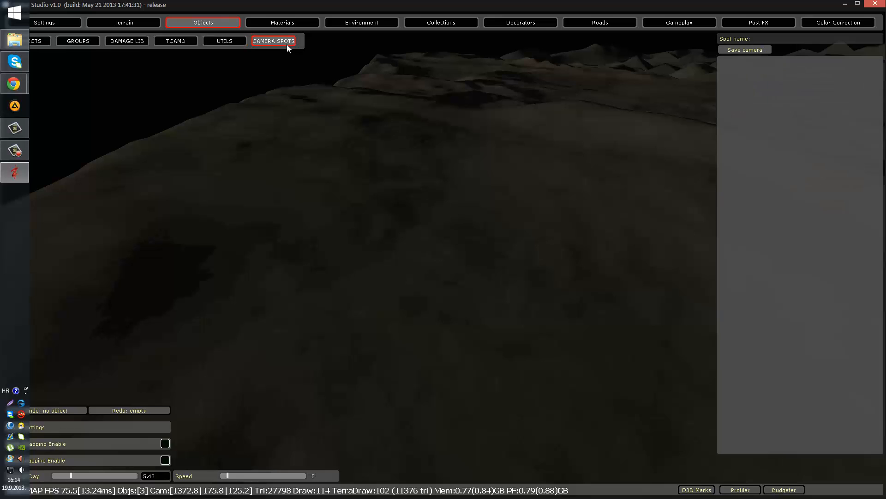
right_drag(481, 80, 639, 41)
right_drag(541, 68, 533, 65)
key(w)
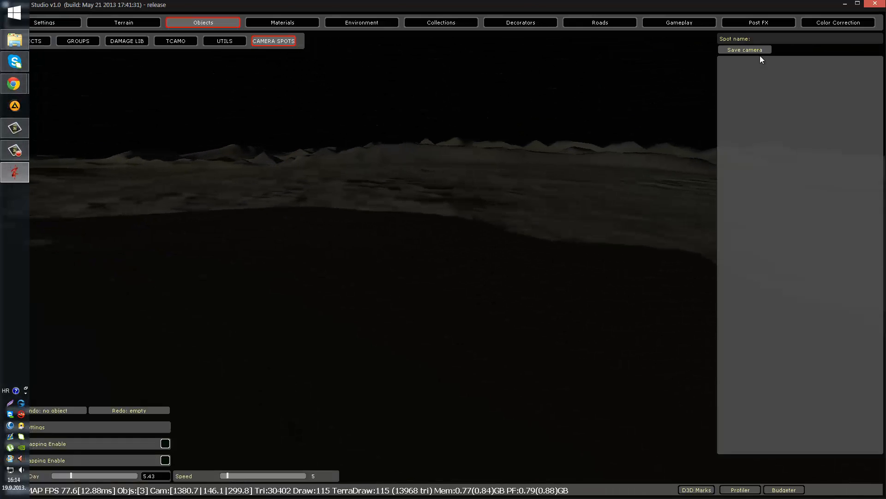
click(760, 51)
click(782, 64)
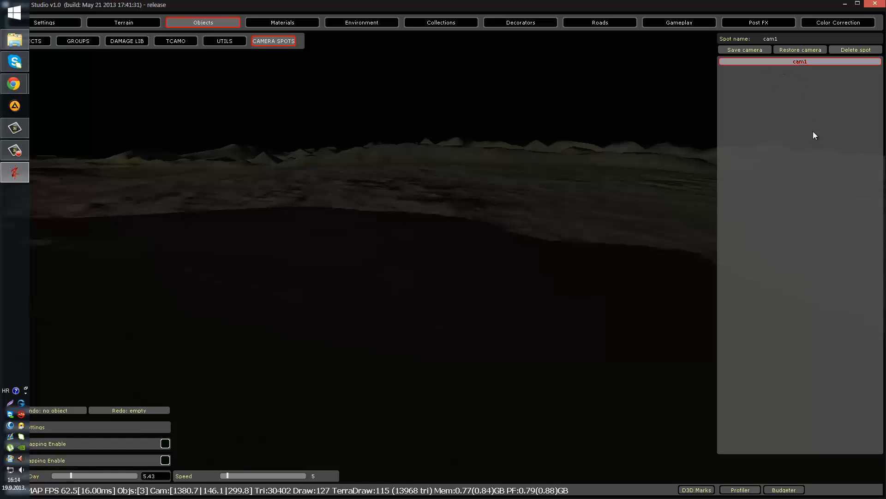
Move the camera away and restore the saved cam1 view twice, and delete the camera spot.
right_drag(590, 86, 598, 87)
key(a)
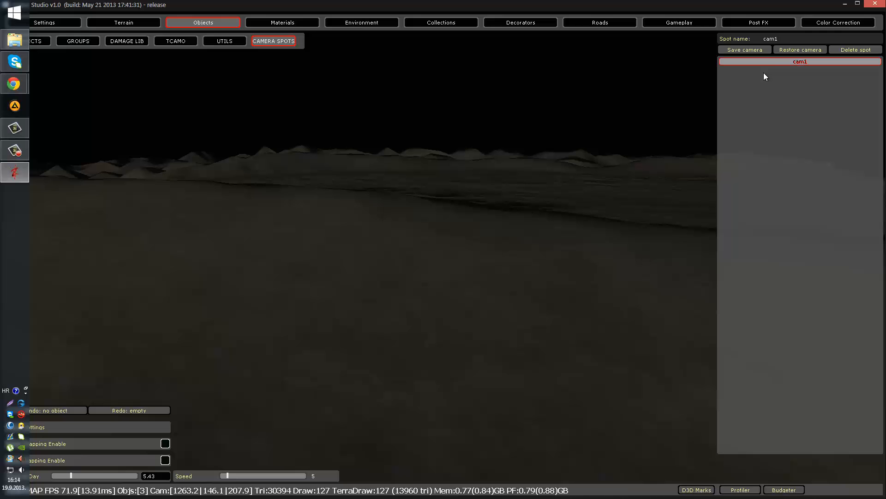
click(794, 48)
key(w)
right_drag(533, 87, 498, 89)
click(800, 50)
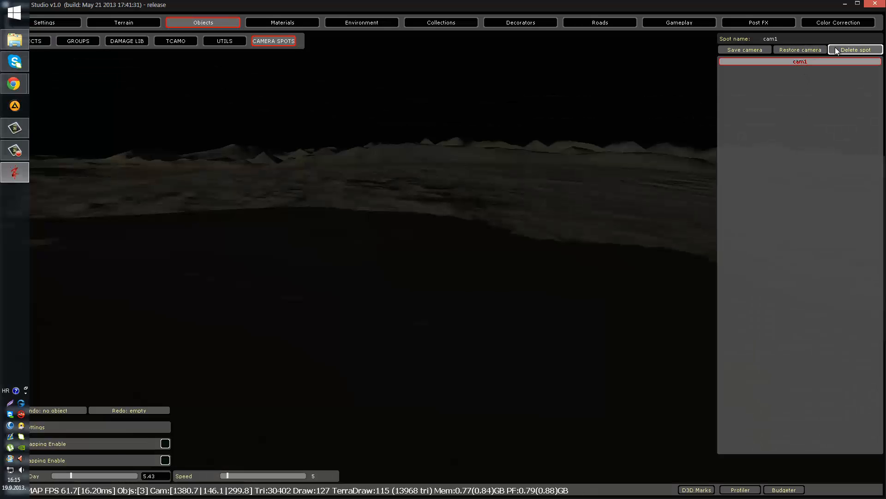
click(836, 49)
Return to object placement and shift the editor window so the snapping settings are fully in view.
right_drag(289, 82, 291, 83)
click(46, 43)
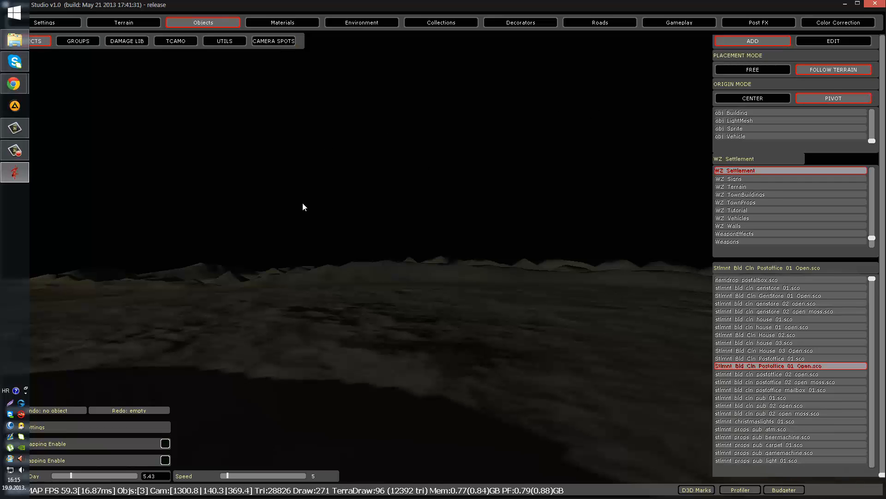
right_drag(368, 66, 315, 228)
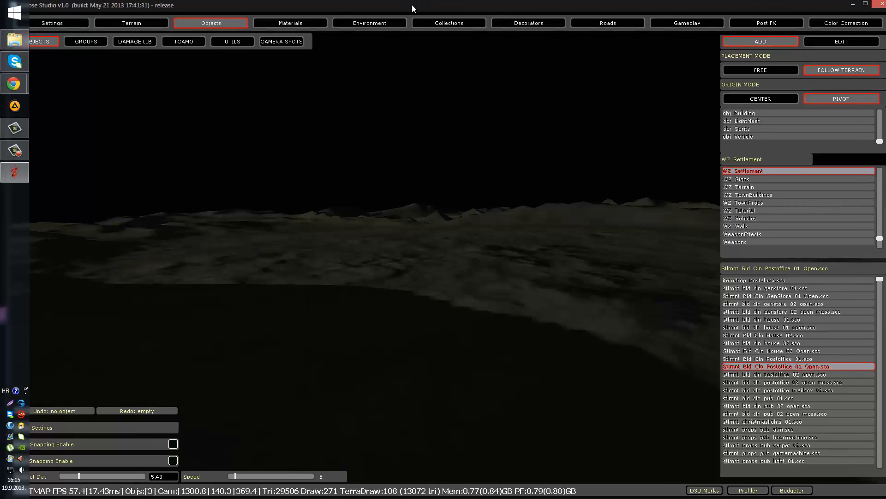
drag(412, 5, 440, 5)
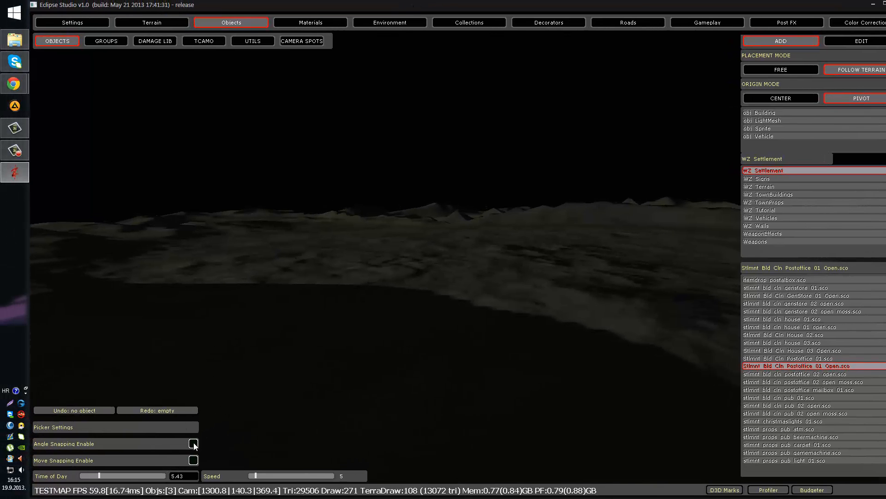
Enable angle snapping and set its increment to 90.
click(193, 444)
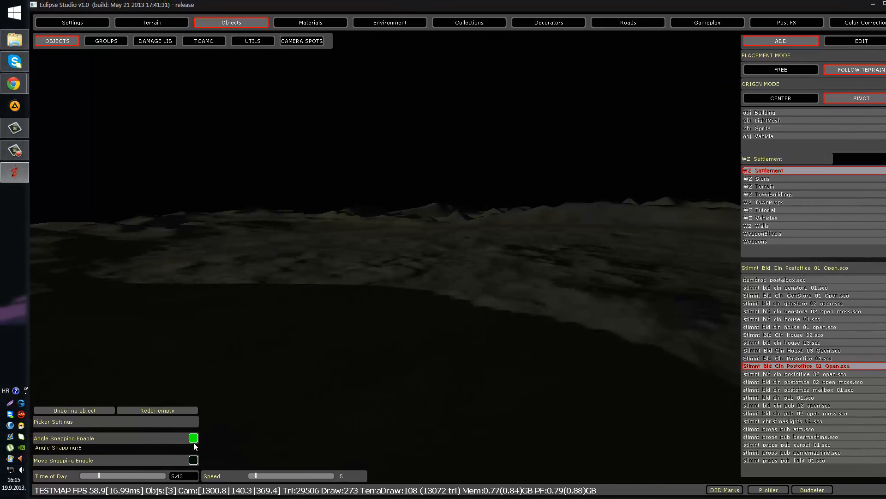
click(68, 449)
click(68, 449)
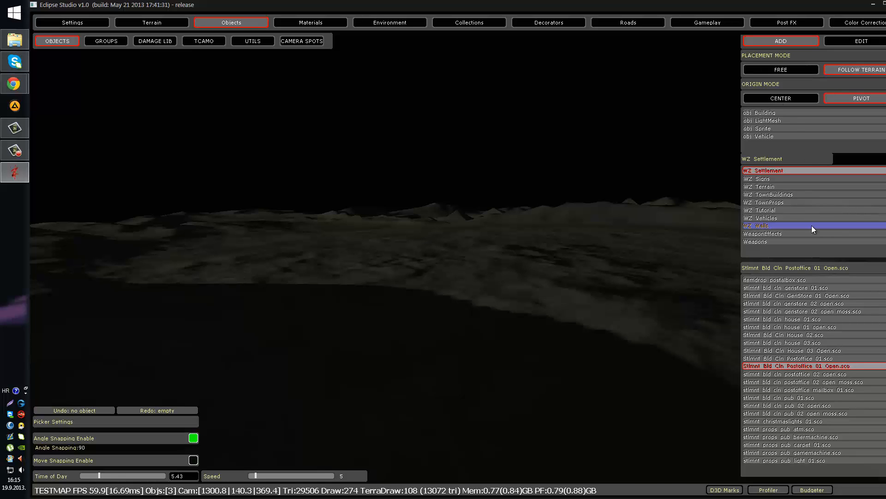
Place the mv_bboard_stand_i.sco billboard stand from the WZ_Signs category on the terrain and select it.
click(771, 180)
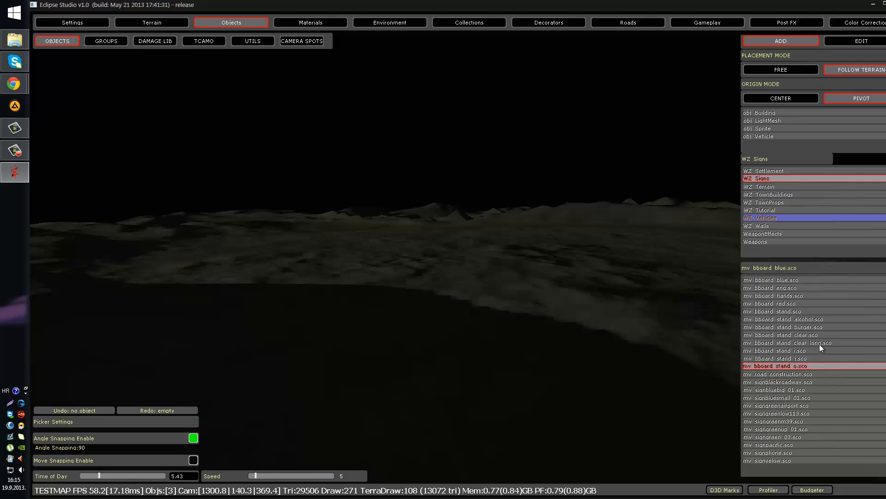
click(808, 350)
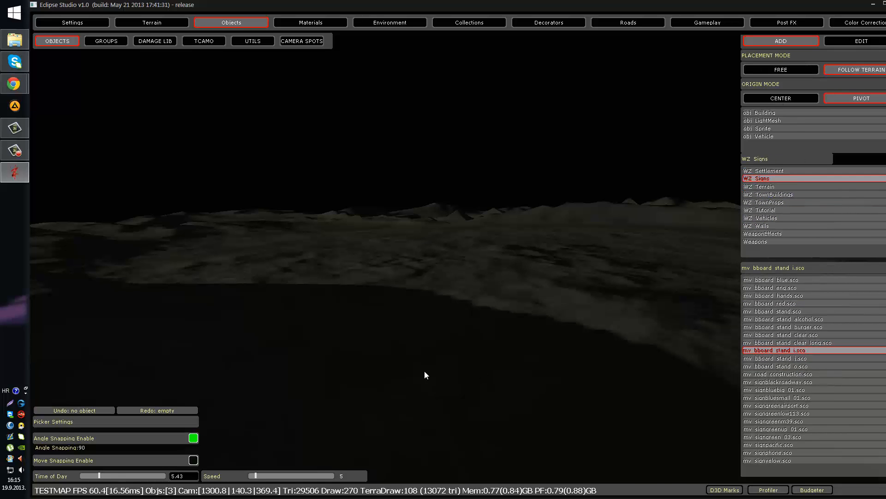
click(543, 361)
right_drag(544, 361, 548, 364)
key(w)
click(510, 276)
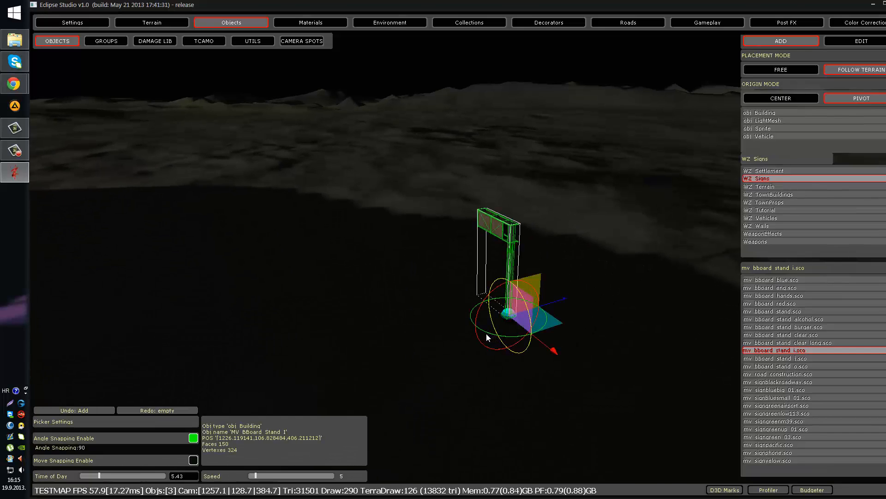
Rotate the billboard stand with 90-degree snapping, then set the angle snapping to 5 and rotate it again.
drag(485, 334, 753, 290)
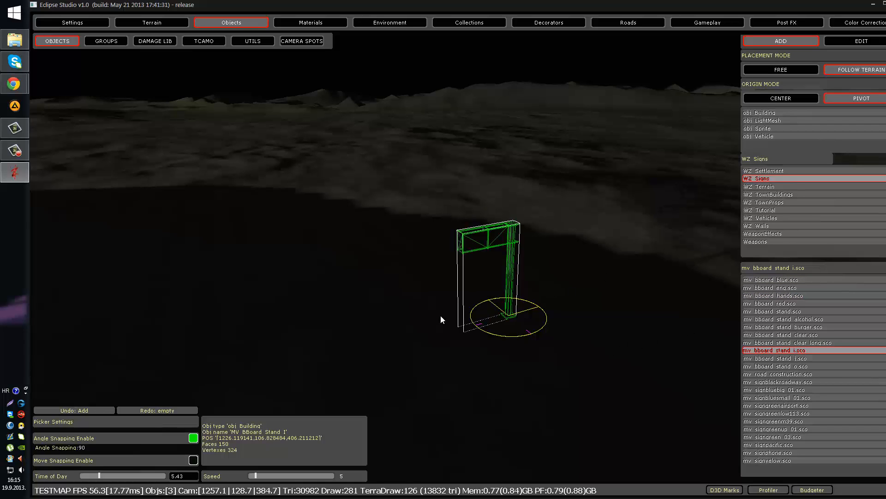
drag(441, 319, 396, 348)
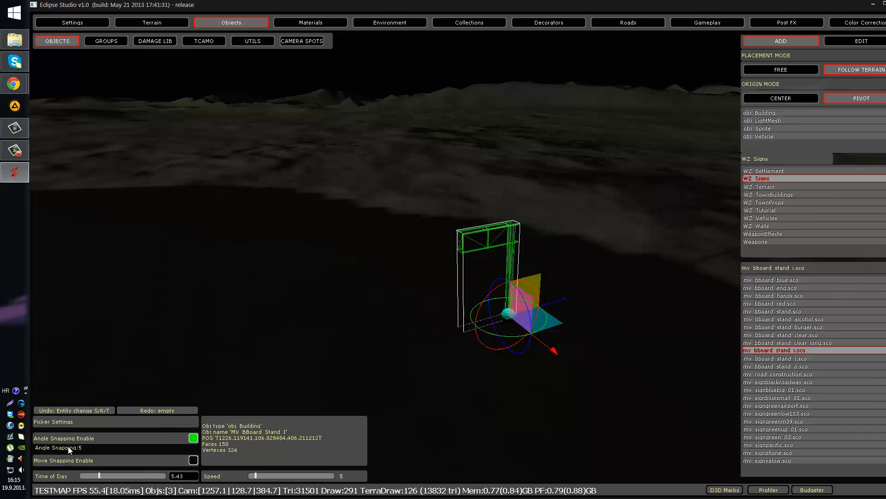
drag(485, 332, 101, 454)
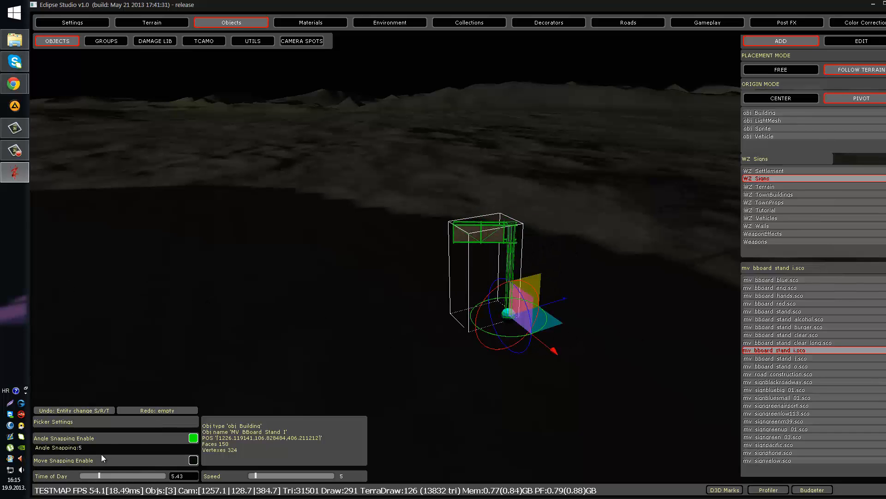
Disable angle snapping and rotate the billboard stand freely.
click(193, 437)
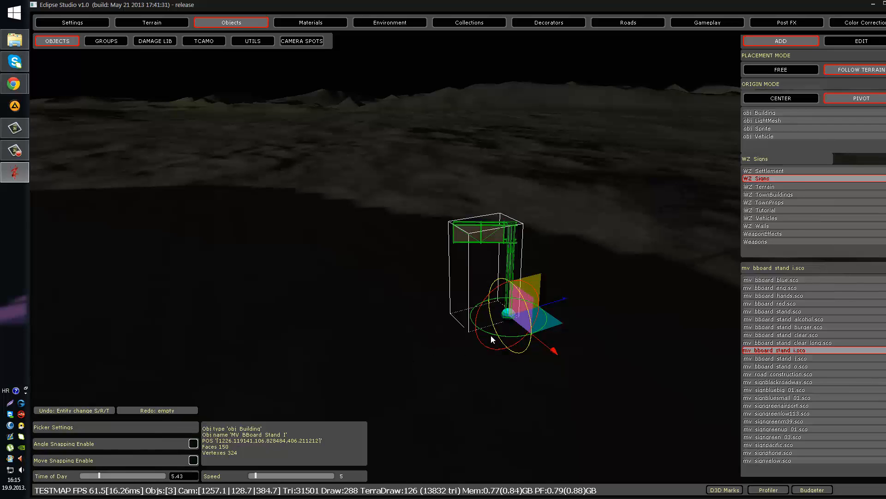
drag(486, 335, 359, 352)
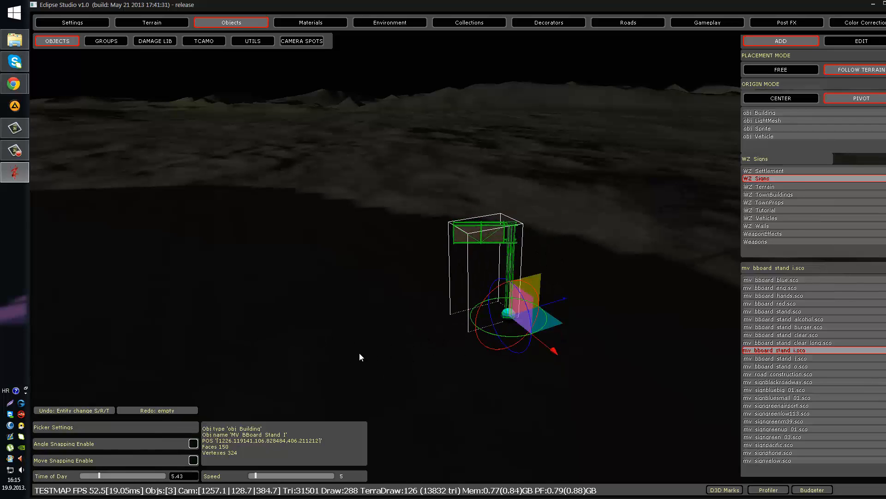
Enable move snapping at 0.1 and shift the billboard stand across the terrain.
click(194, 460)
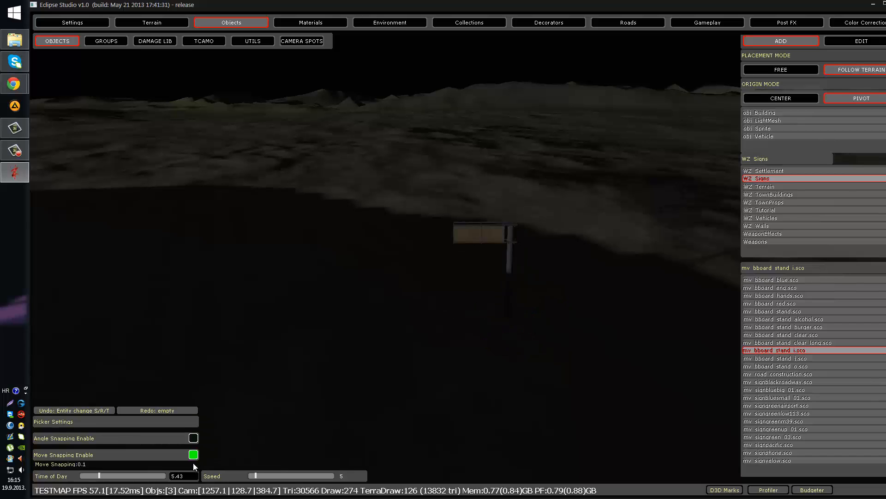
click(75, 464)
click(509, 311)
drag(508, 319, 483, 392)
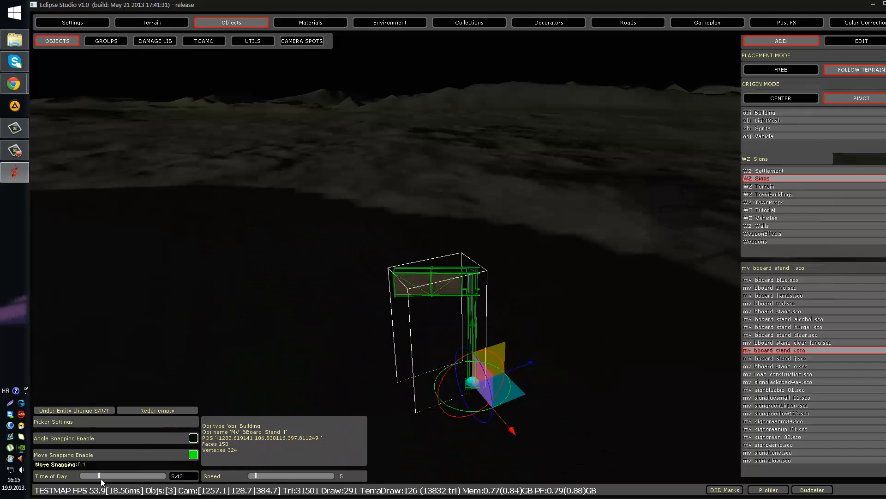
Move the billboard stand further across the terrain with snapping, and disable move snapping.
key(f)
right_drag(284, 378, 294, 378)
key(s)
drag(455, 318, 402, 343)
click(192, 455)
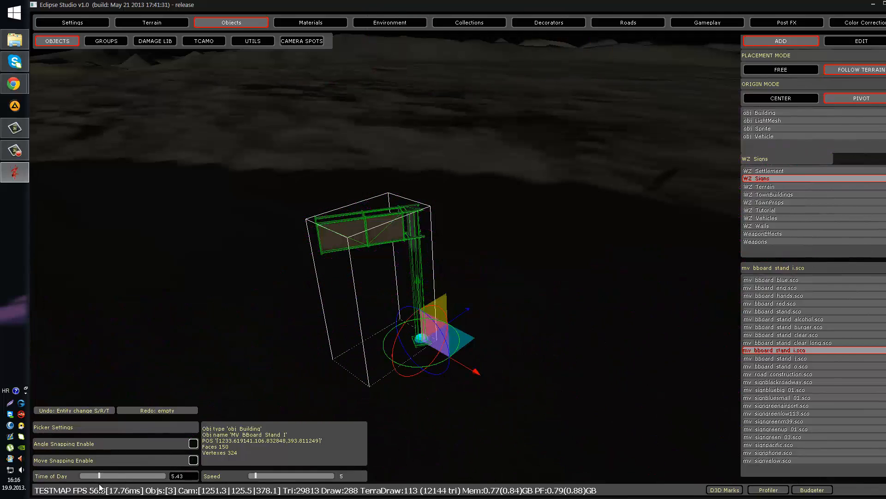
Lower the time of day to 4.04, and try different camera speeds while flying around the billboard stand, ending at 3.
drag(99, 476, 96, 475)
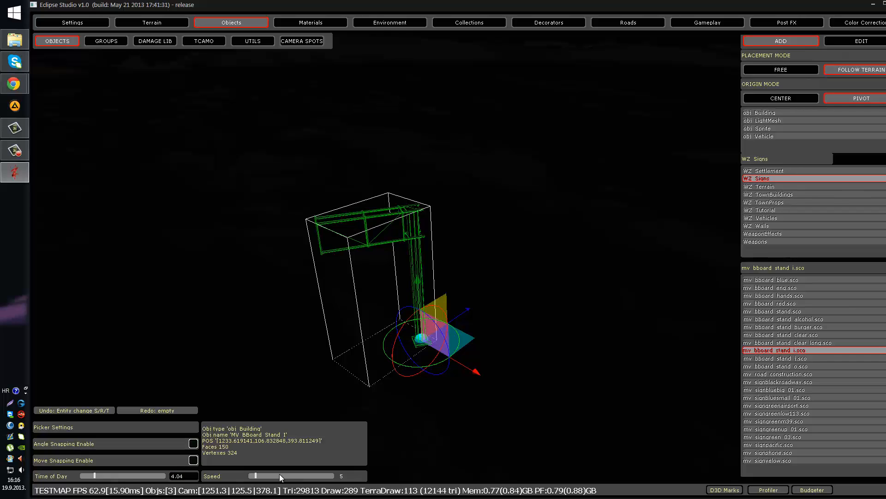
drag(280, 475, 305, 473)
key(s)
right_drag(367, 417, 309, 420)
key(w)
key(s)
key(w)
key(w)
drag(297, 265, 509, 452)
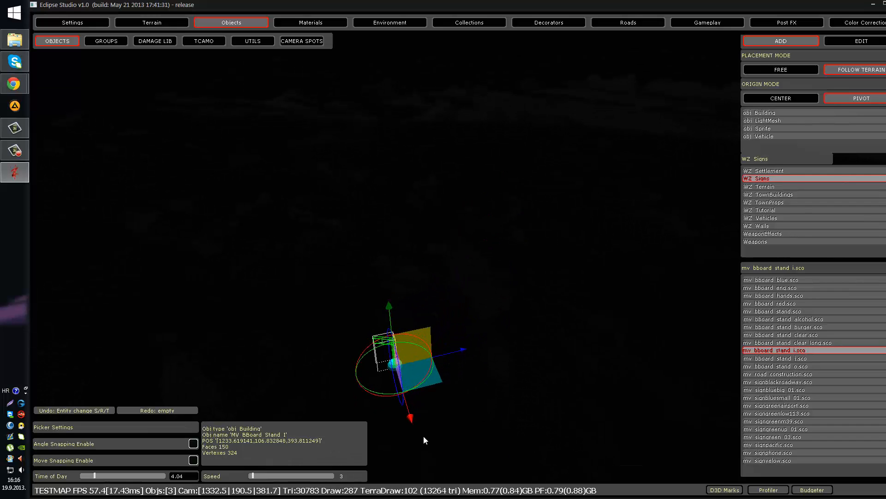
Delete the billboard stand from the terrain and close the level editor.
key(Delete)
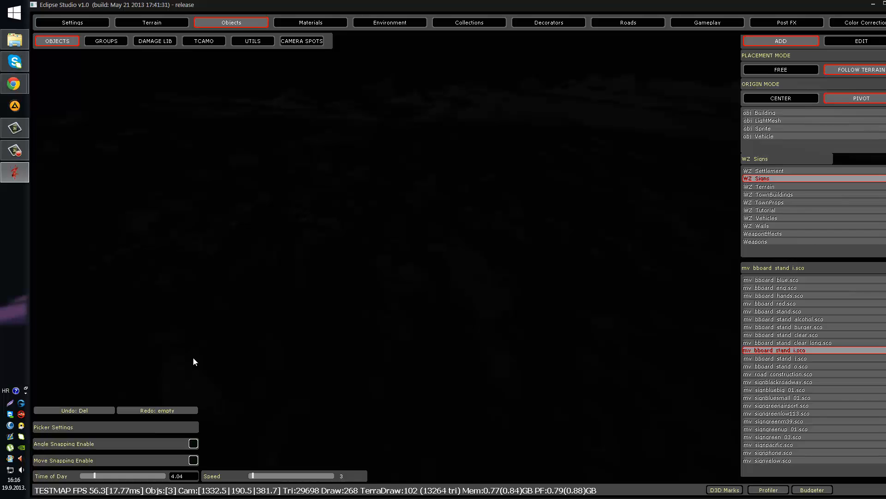
drag(561, 7, 535, 10)
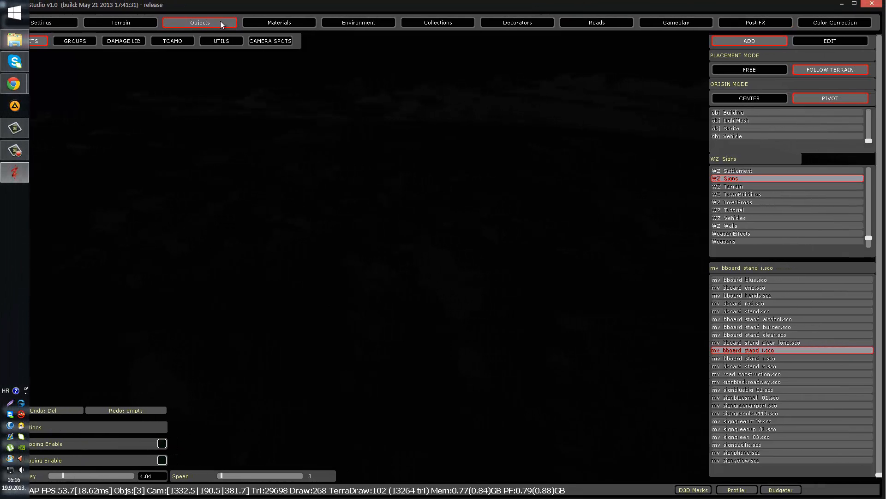
click(270, 23)
drag(131, 51, 292, 5)
click(199, 25)
key(alt+F4)
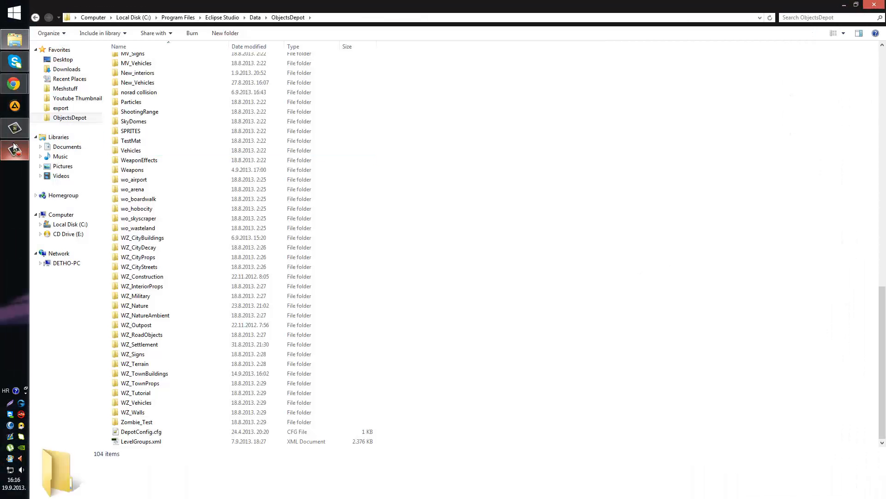